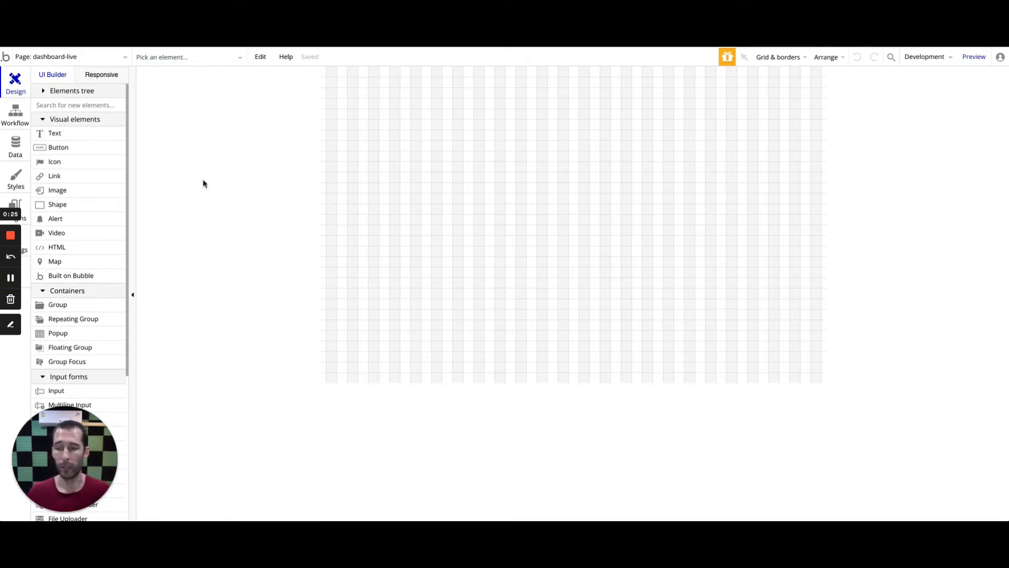
Step: Change the dashboard-live page's container layout to Column
click(244, 174)
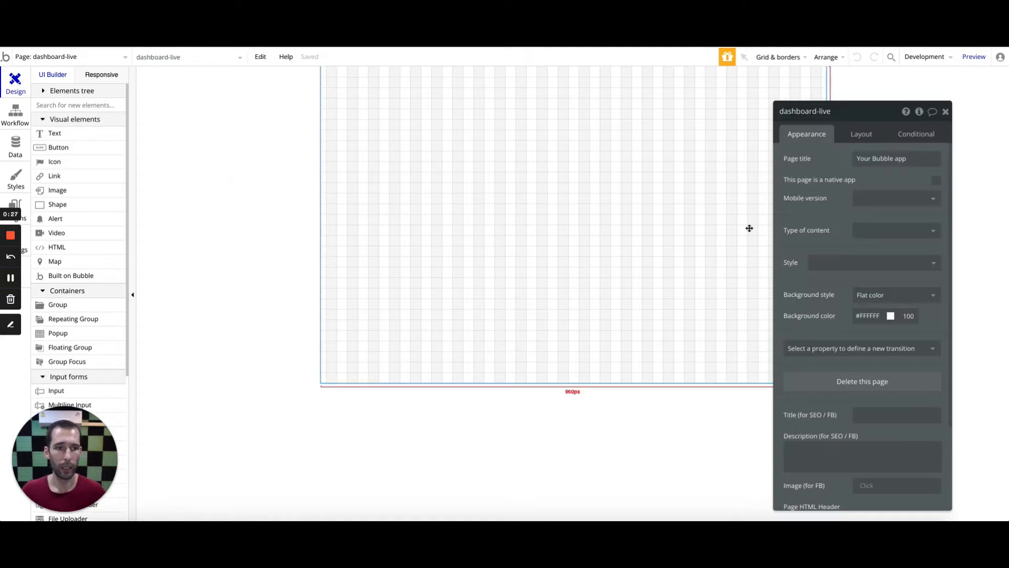
drag(777, 207, 522, 197)
click(591, 127)
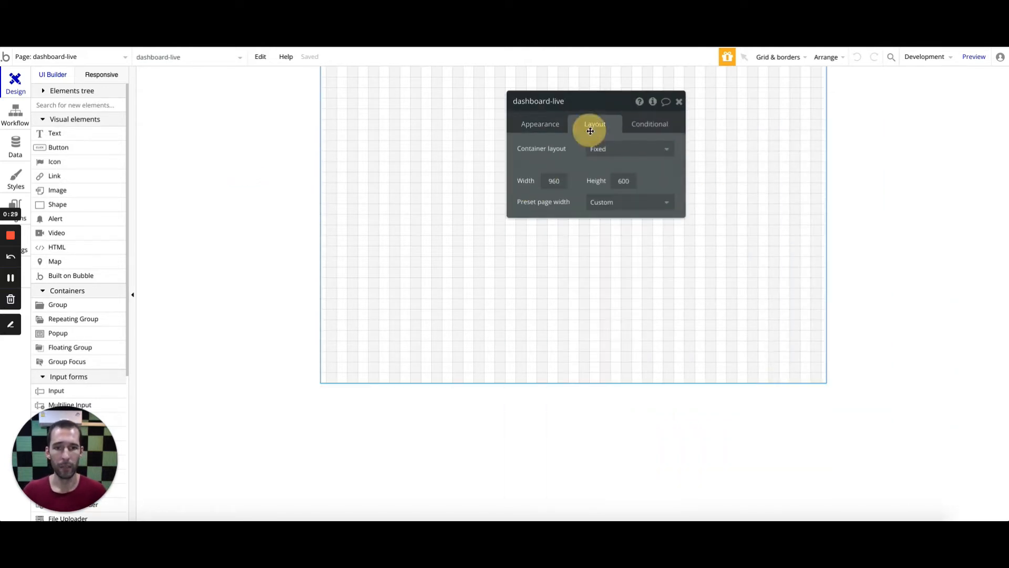
click(602, 150)
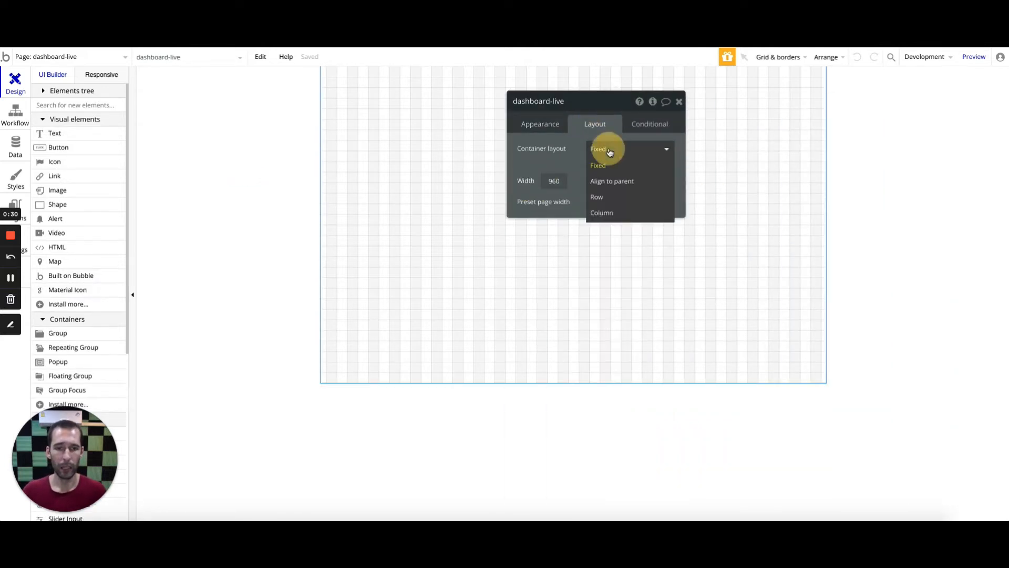
click(610, 213)
Step: Set the page's width for the UI builder to 1200 and its minimum height to 6000
click(660, 218)
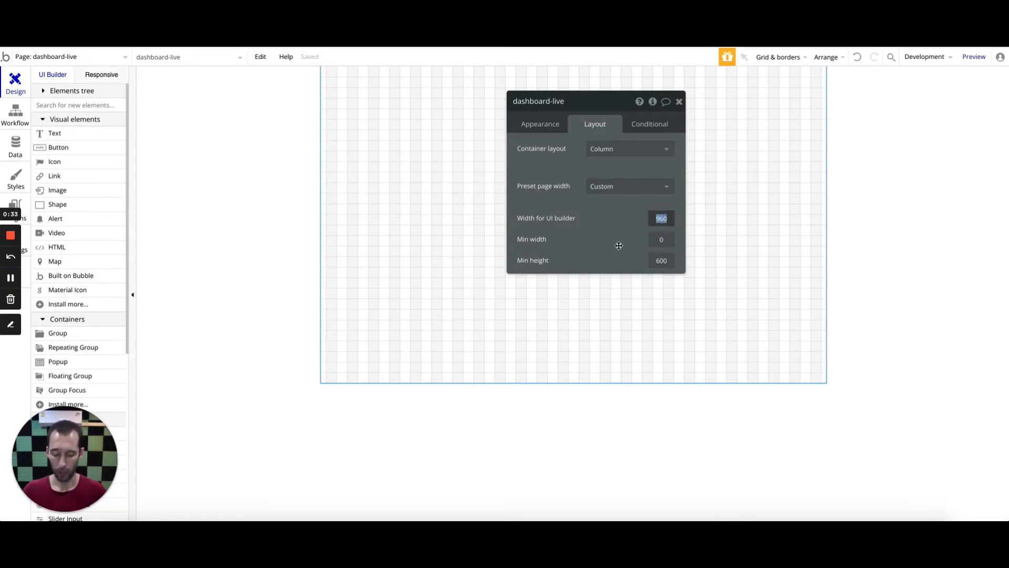
text(1200)
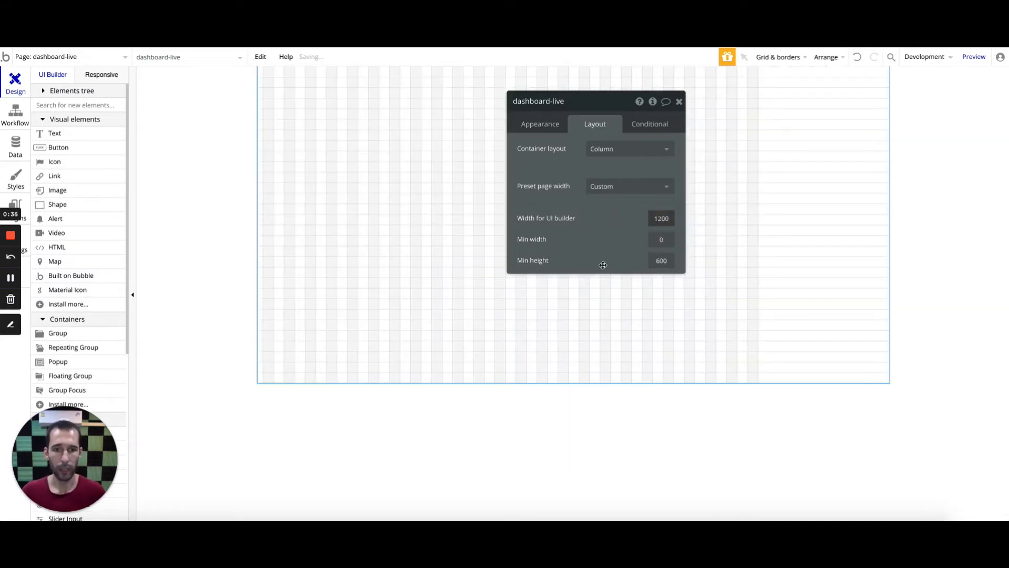
click(661, 267)
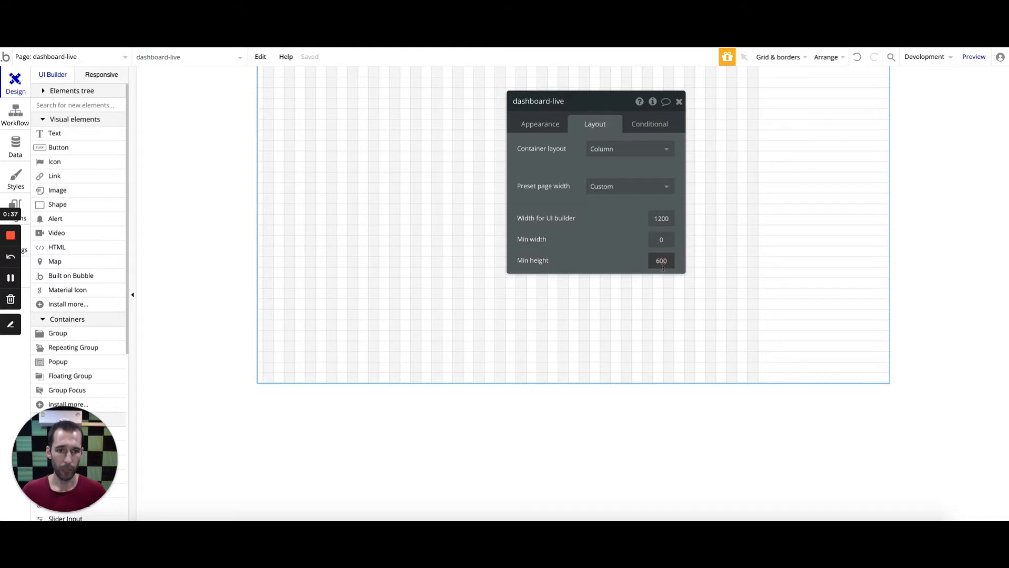
text(0)
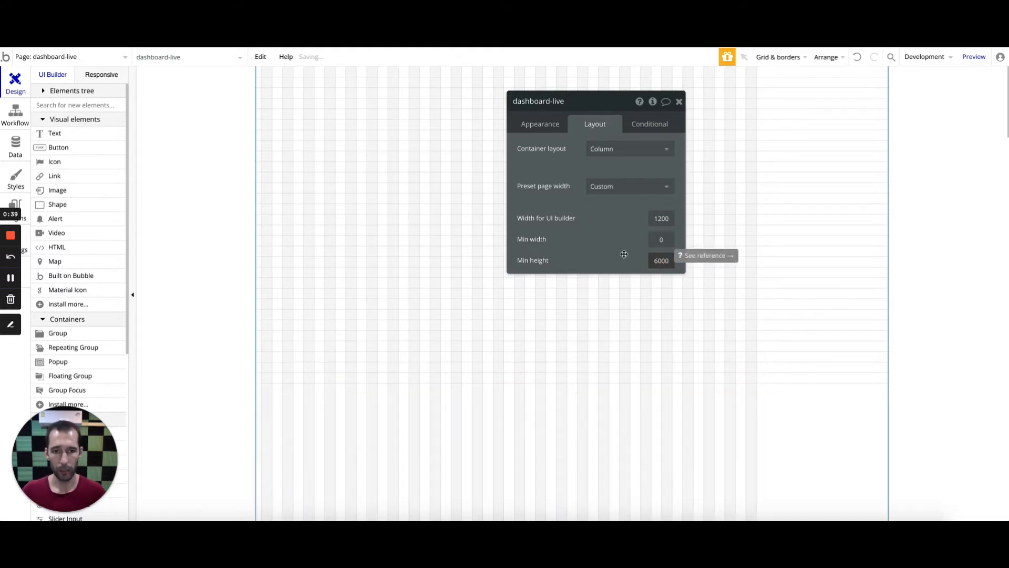
click(598, 242)
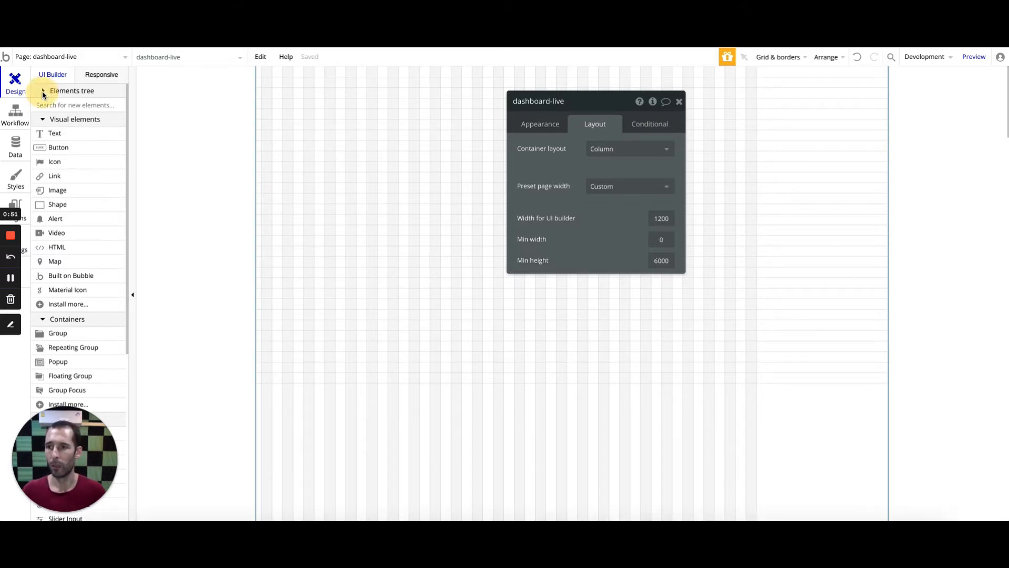
Step: Find the Group container element and place one at the top of the page canvas
scroll(42, 90, down, 1)
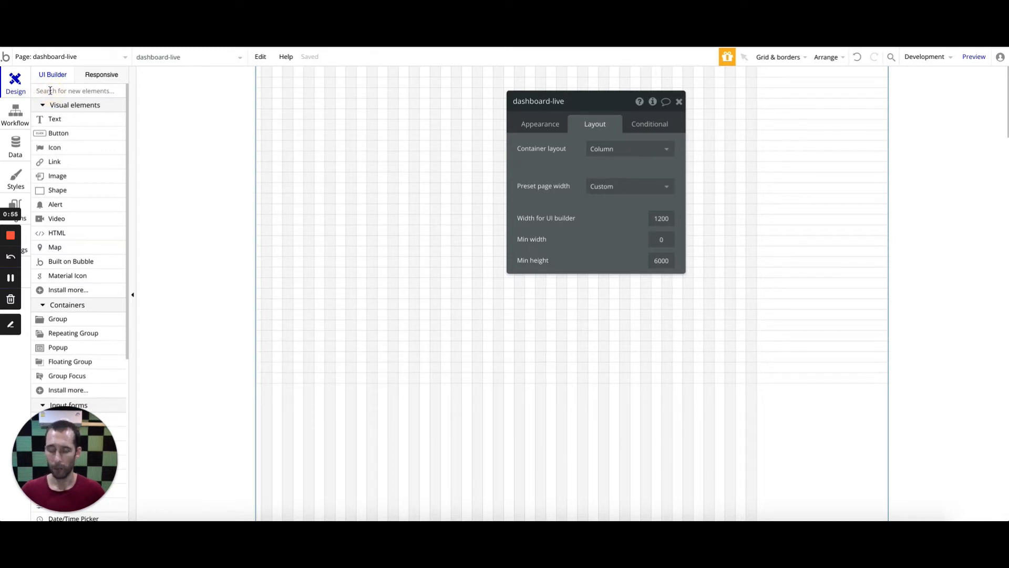
text(group)
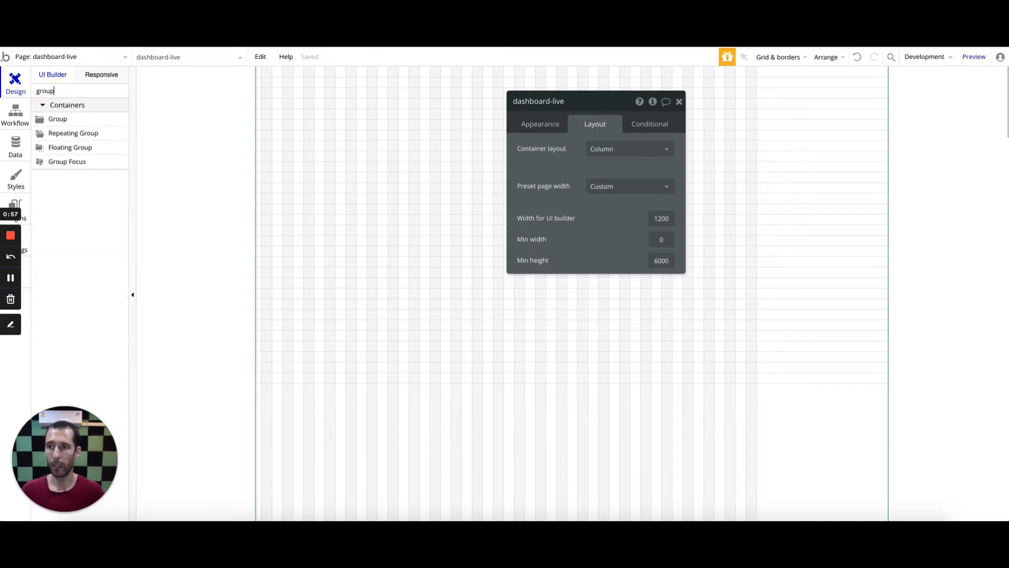
click(58, 119)
click(291, 113)
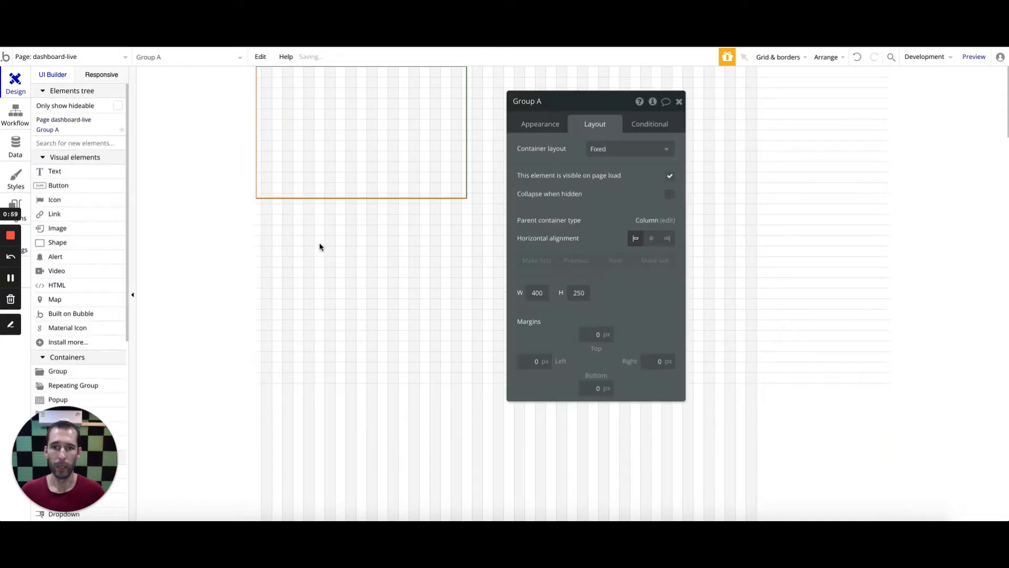
Step: Resize the new group to a width of 1200 and a height of 6000
click(533, 291)
text(1200)
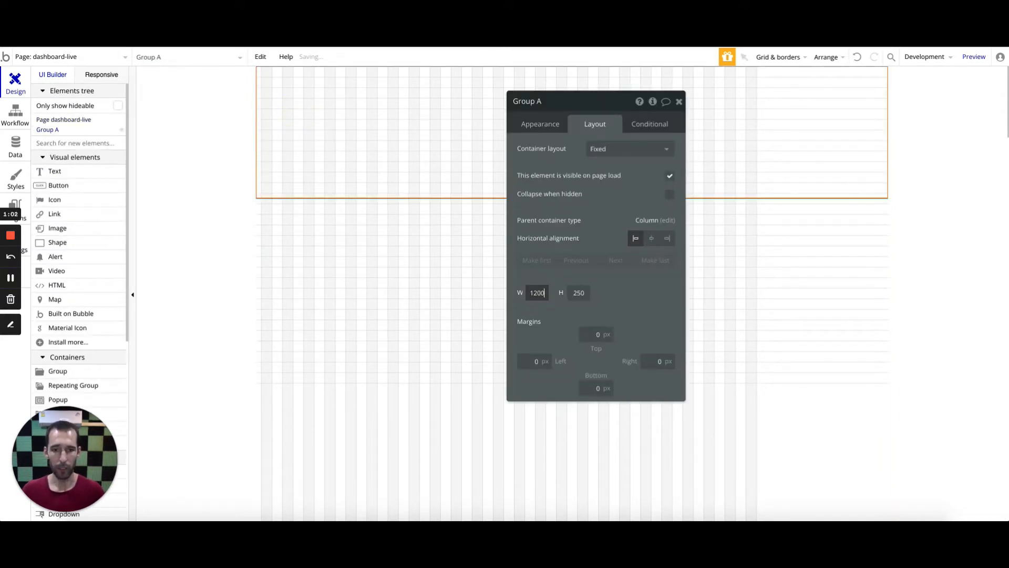
key(Tab)
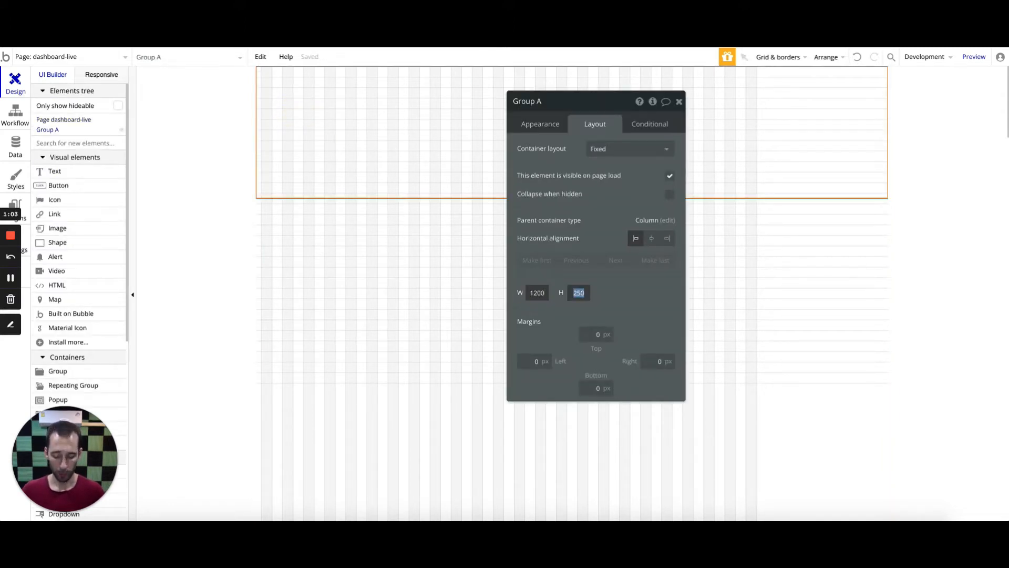
text(6000)
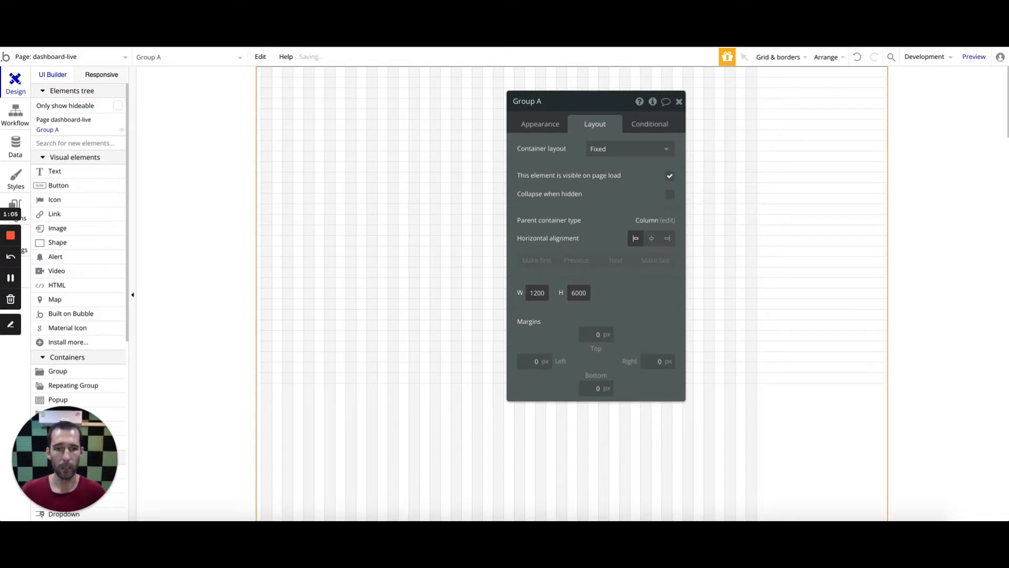
Step: Set the group's container layout to Row with space-around container alignment
click(604, 148)
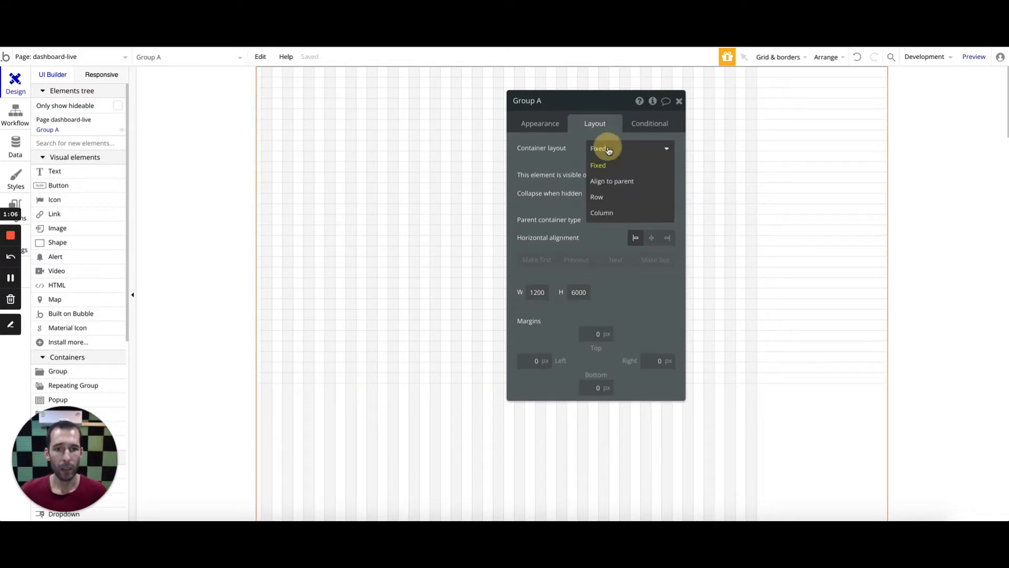
click(605, 199)
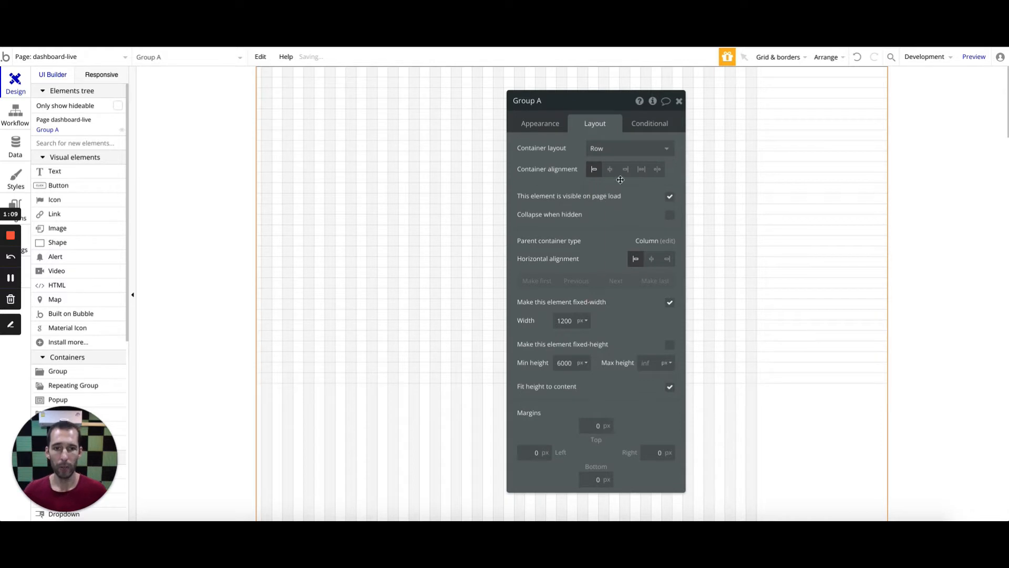
click(658, 169)
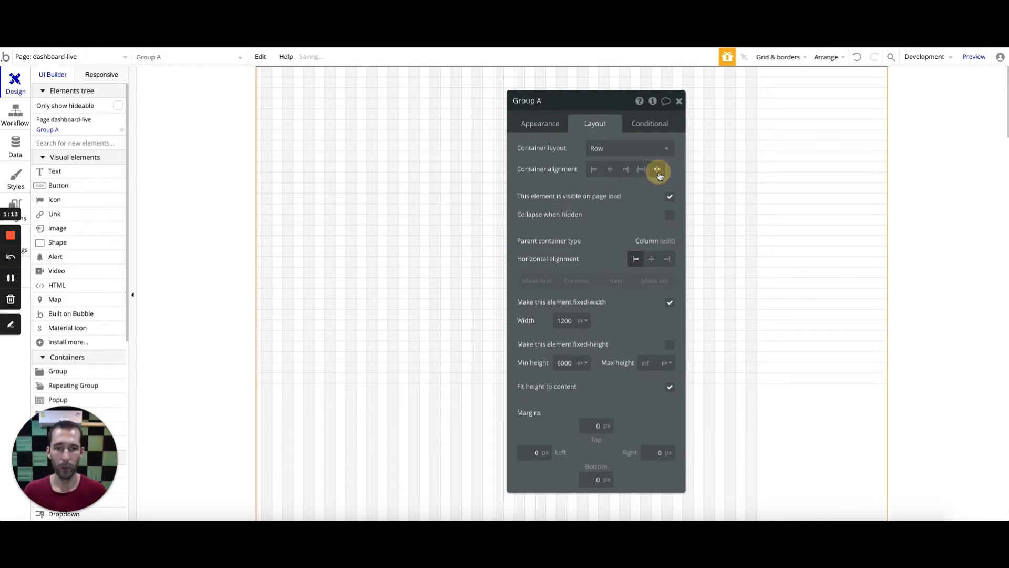
Step: Remove the group's default style and give it a flat background color of #03B4C6
click(541, 125)
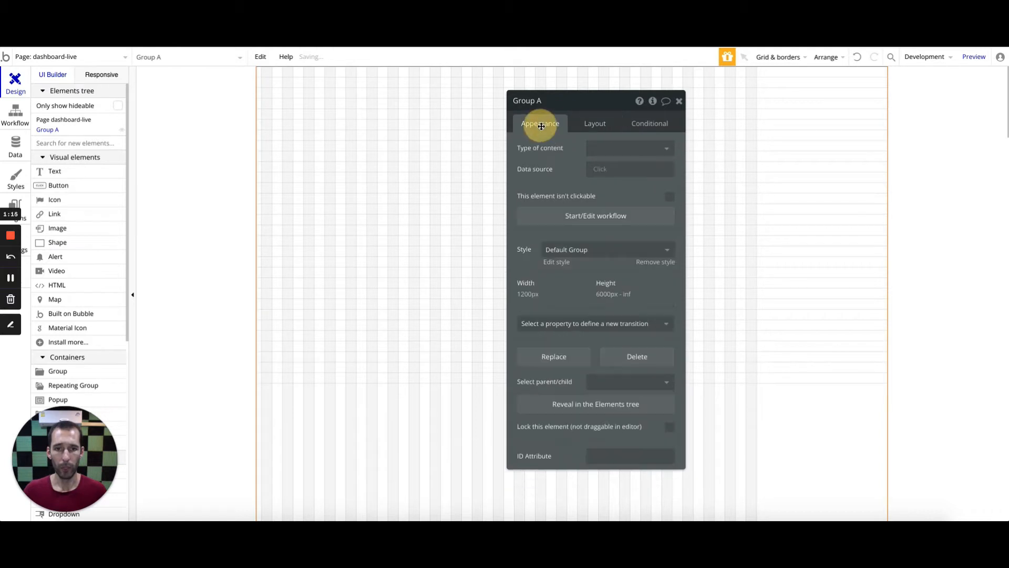
click(586, 253)
click(532, 263)
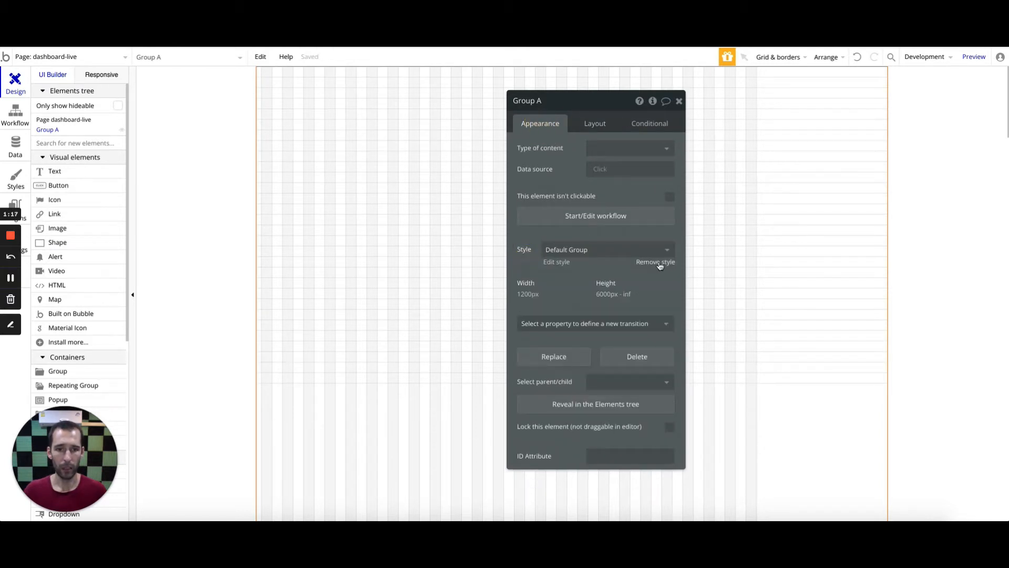
click(654, 262)
click(618, 281)
click(616, 315)
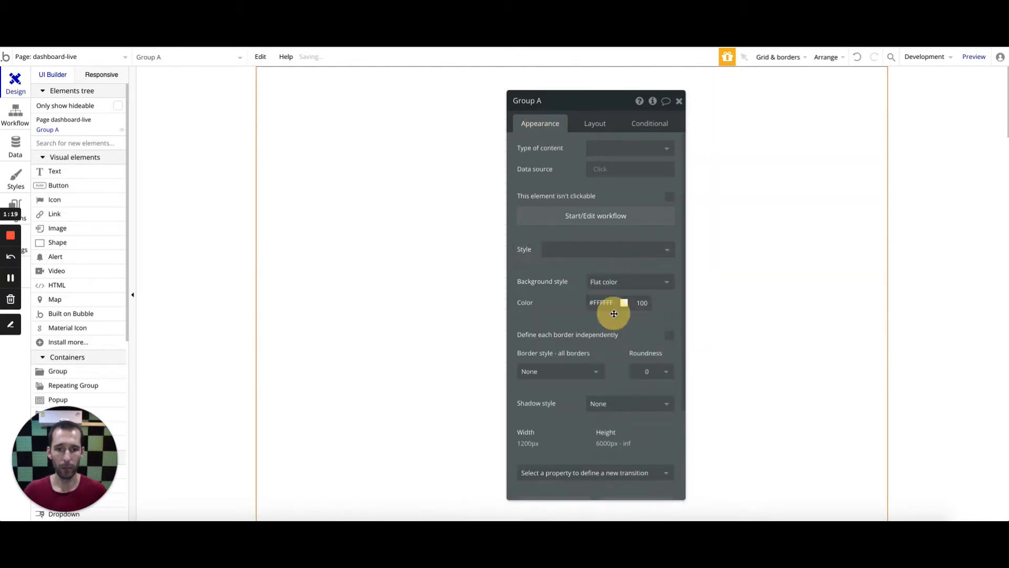
click(610, 302)
click(594, 398)
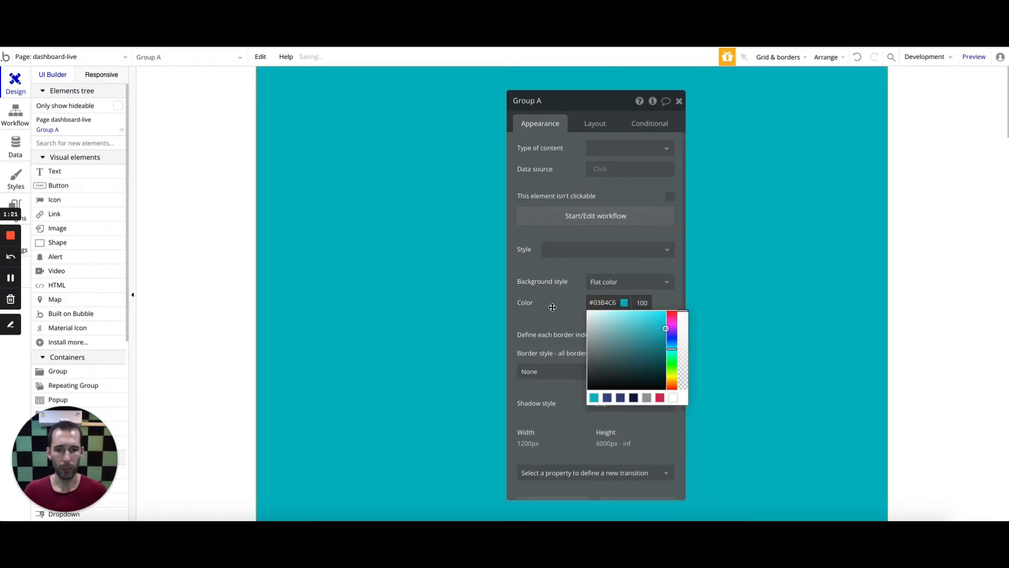
click(553, 305)
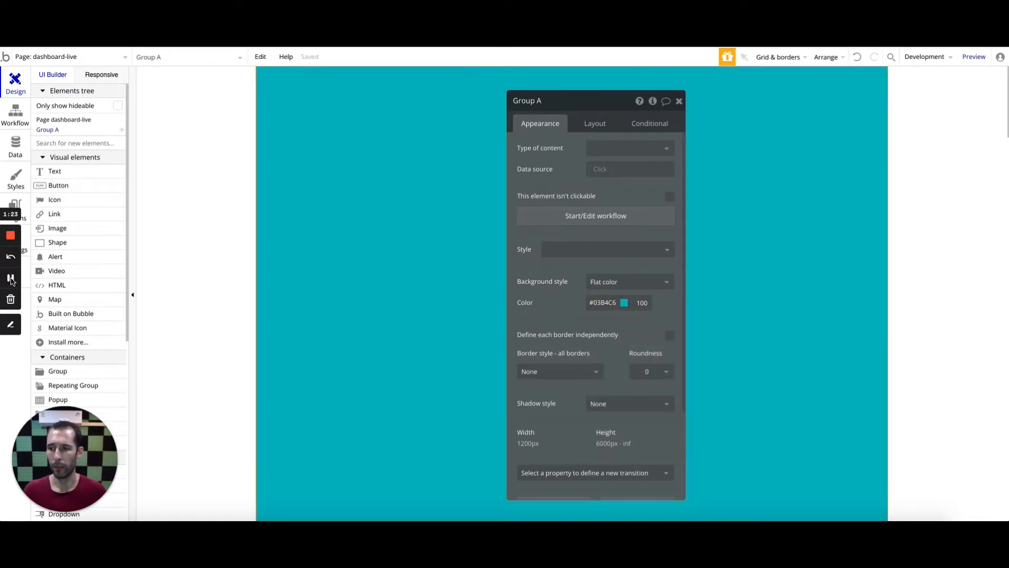
Step: Set the group's container layout to Column
click(597, 127)
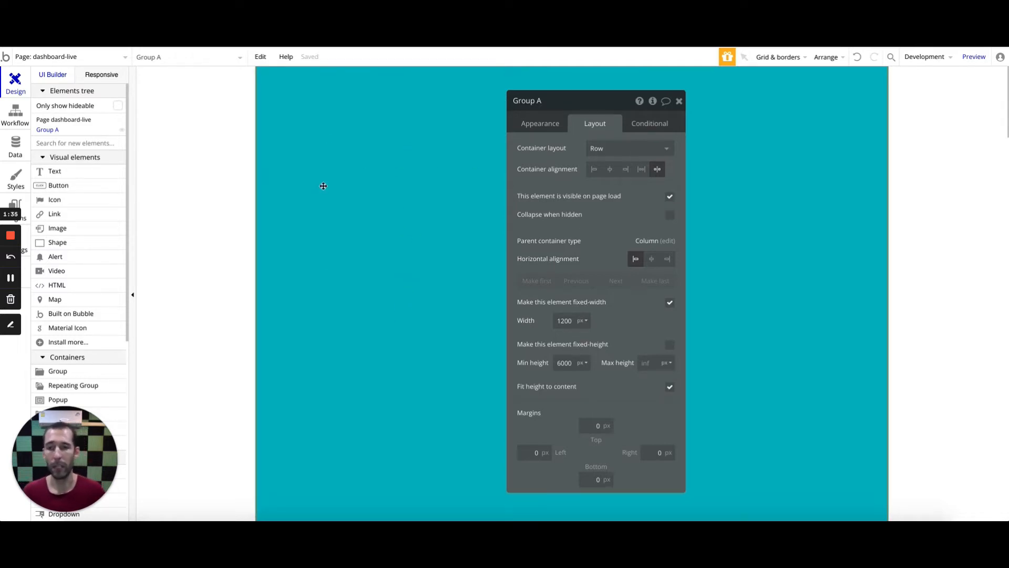
click(602, 150)
click(603, 213)
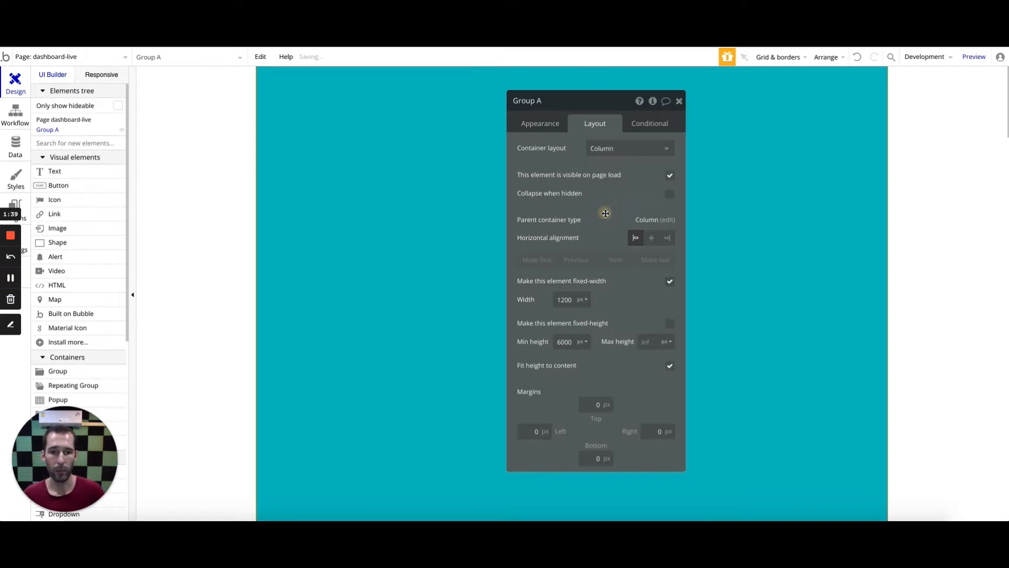
click(535, 162)
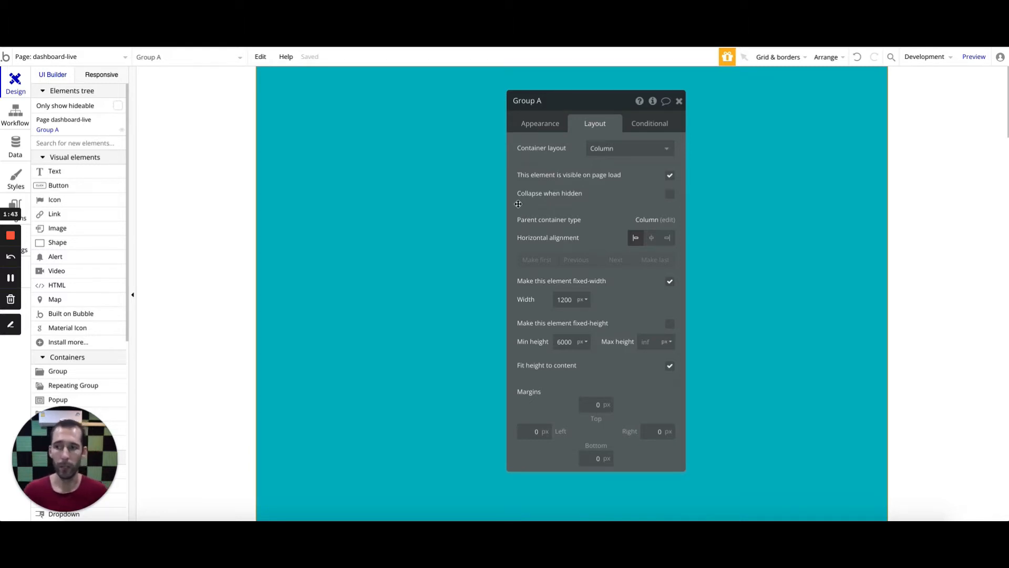
Step: Rename the group as Group Container
click(548, 104)
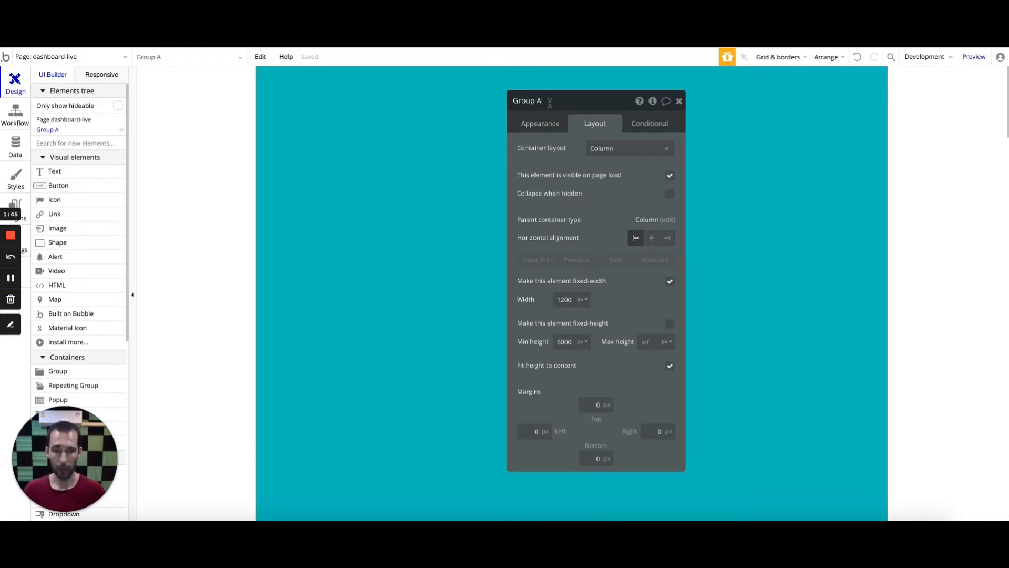
key(BackSpace)
key(BackSpace)
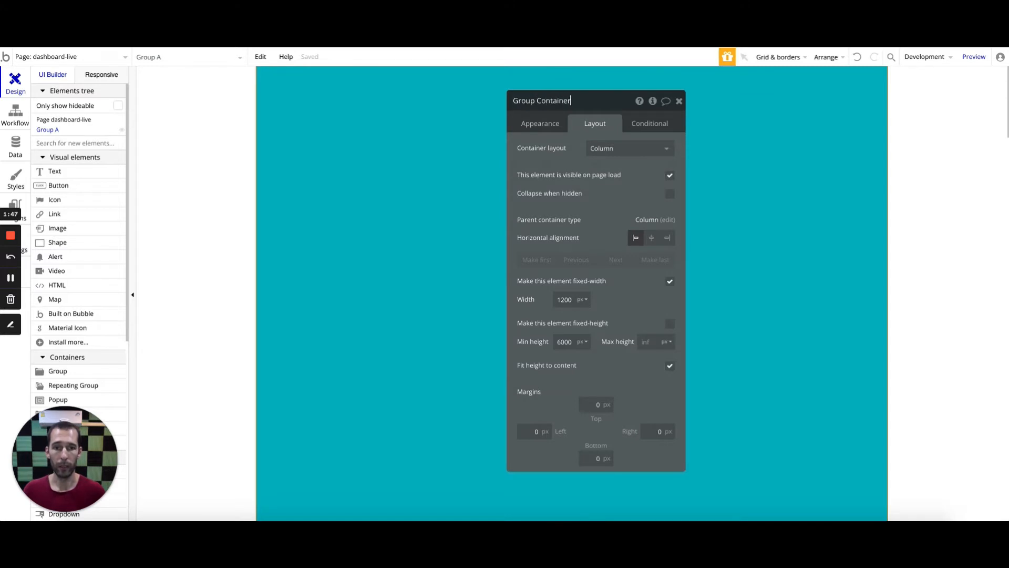
text(Container)
click(614, 207)
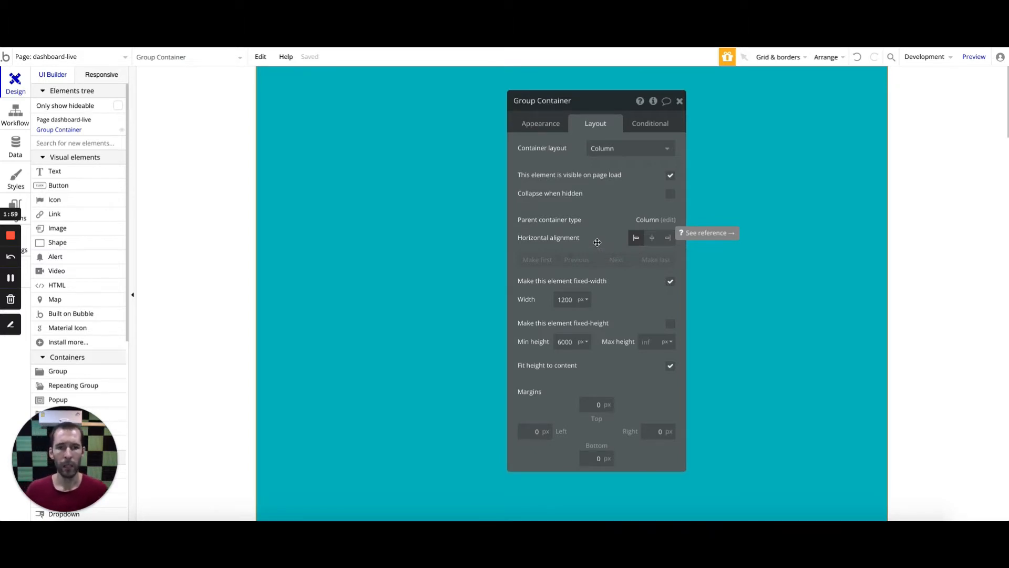
Step: Set Group Container's minimum height to 100%, keeping it left-aligned
click(650, 244)
click(639, 242)
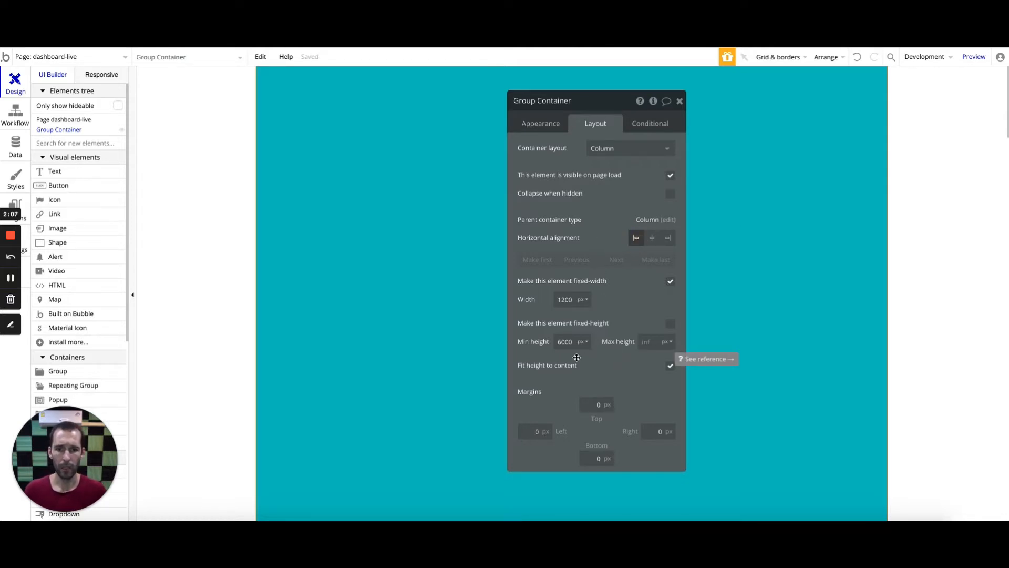
double_click(564, 342)
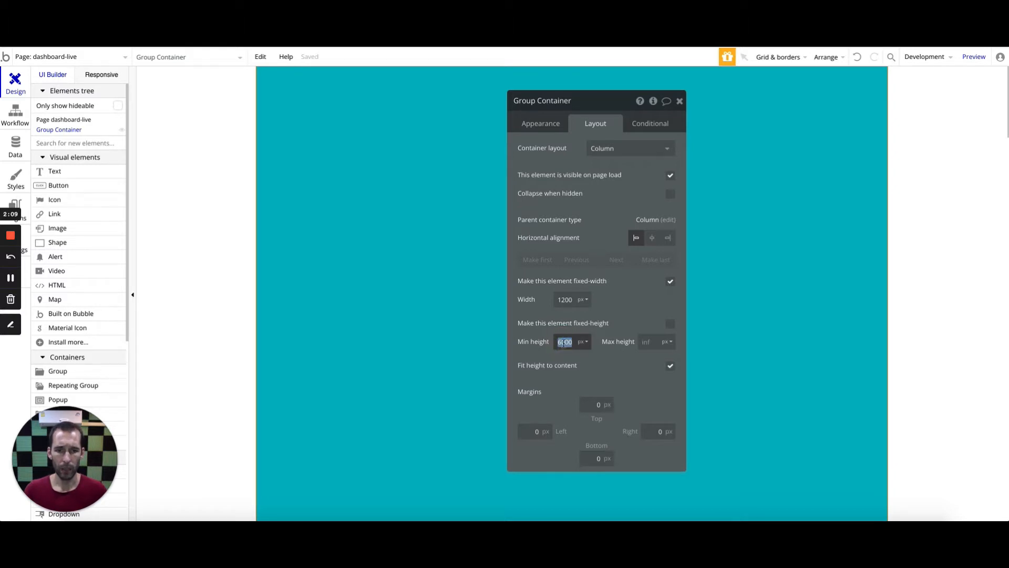
text(1)
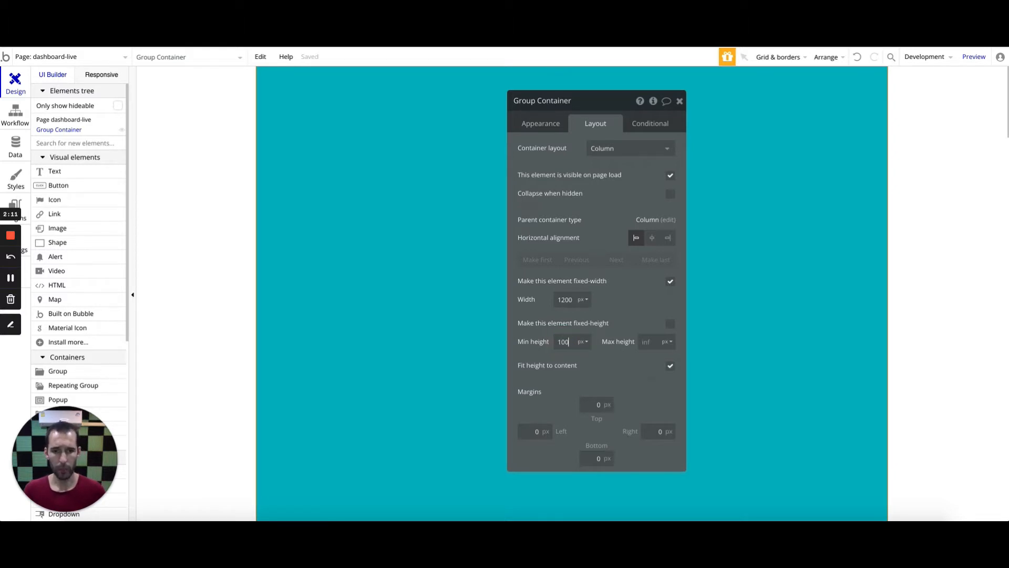
click(582, 342)
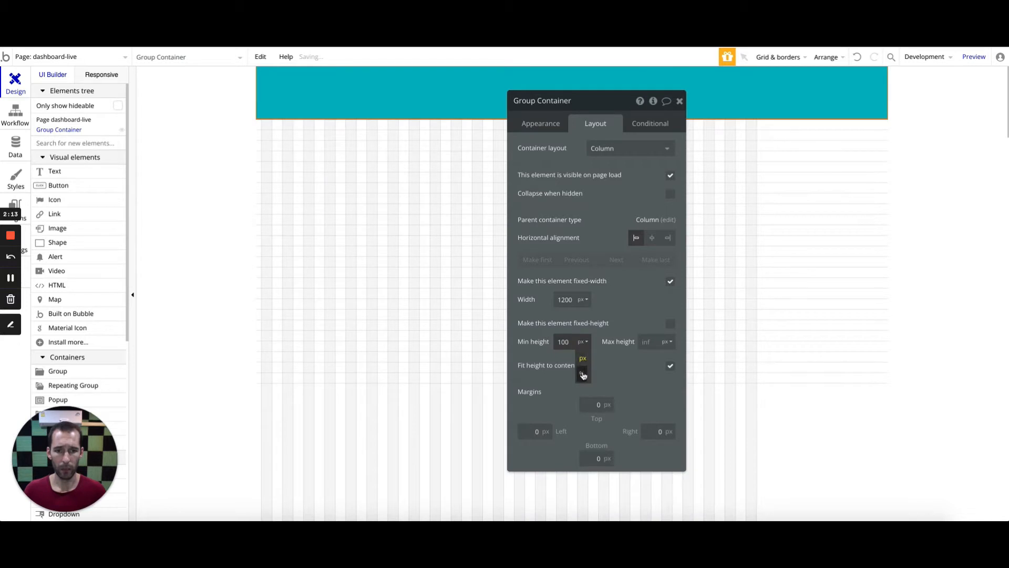
click(583, 371)
click(609, 361)
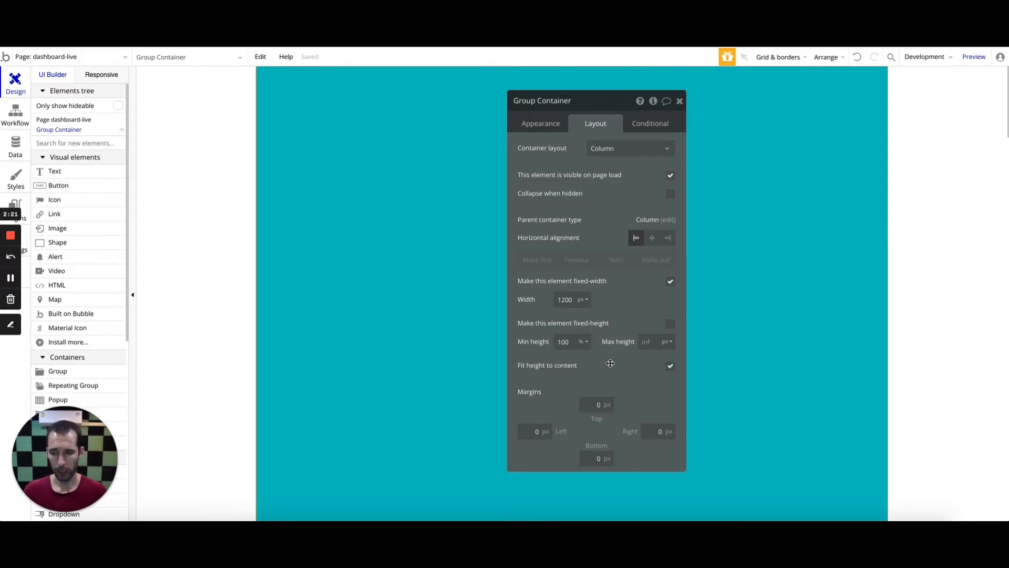
click(583, 343)
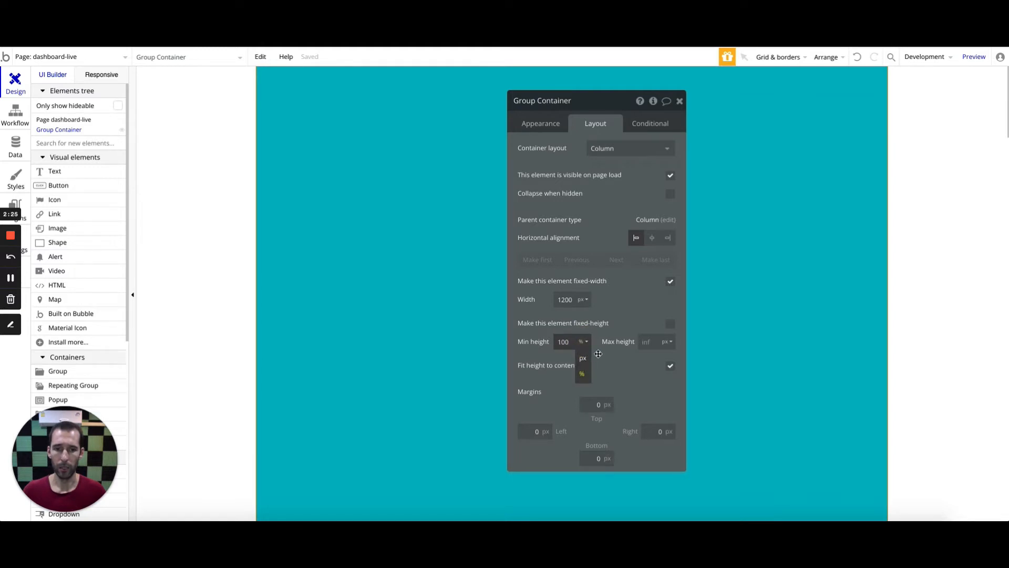
click(581, 344)
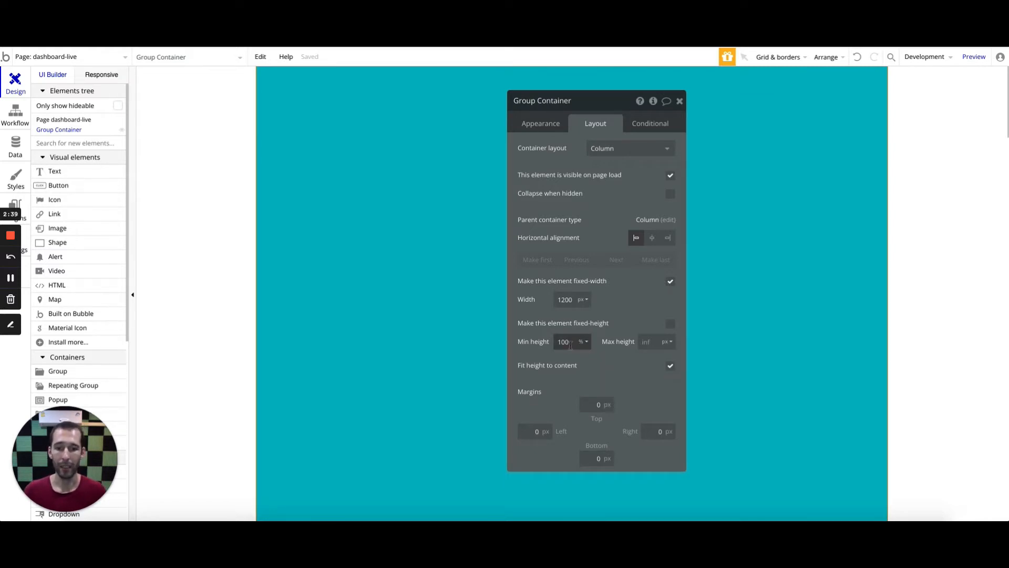
Step: Check the dashboard-live page's layout settings and how far Group Container extends down the page
click(218, 242)
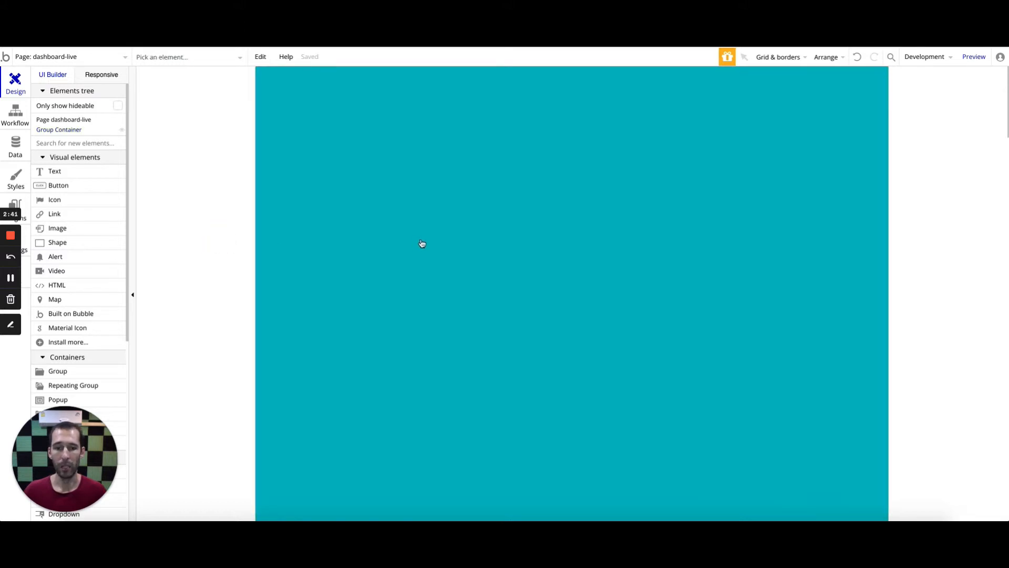
double_click(167, 211)
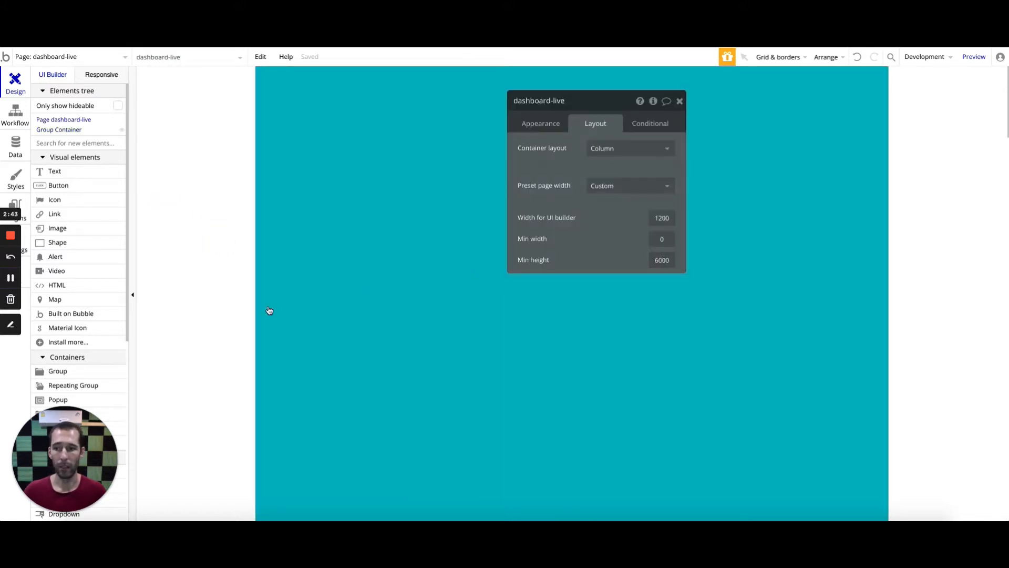
scroll(310, 339, down, 15)
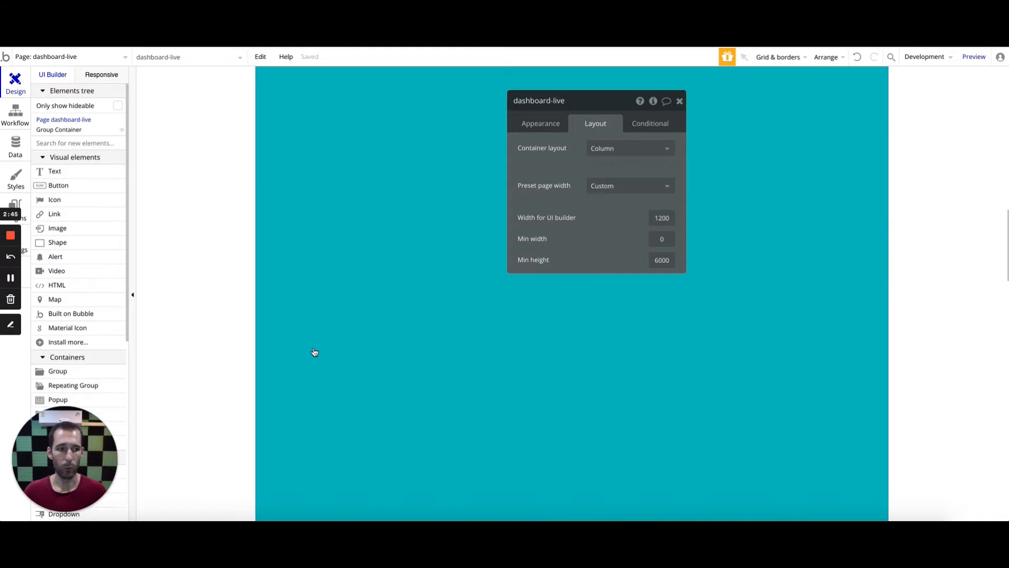
scroll(315, 352, down, 5)
scroll(314, 351, up, 10)
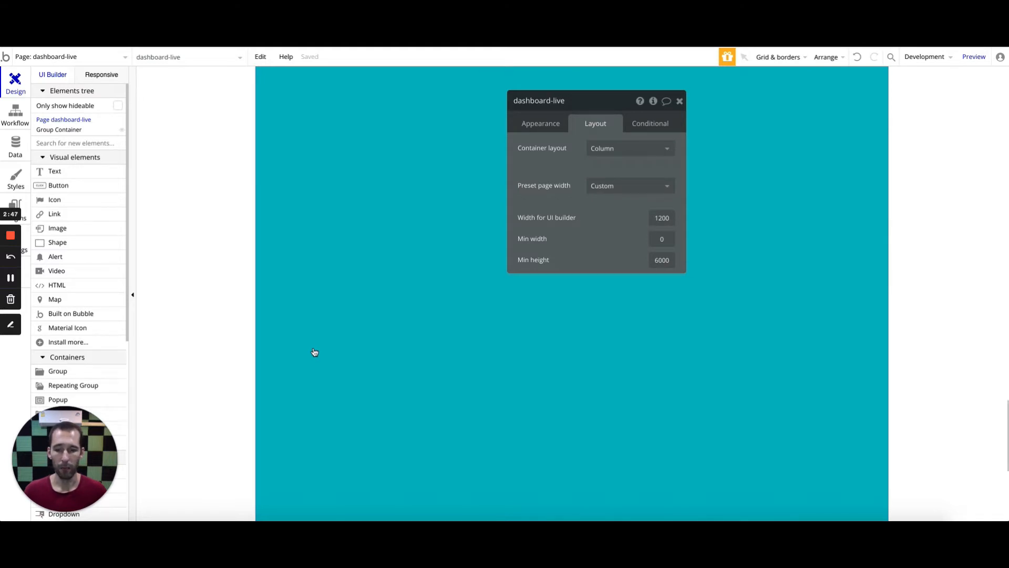
scroll(315, 351, up, 10)
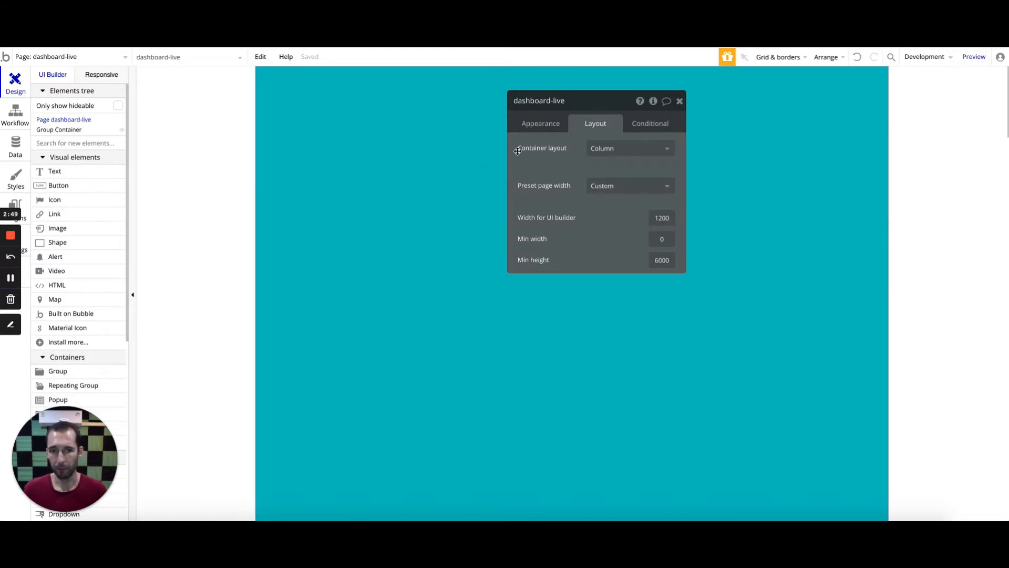
Step: Add a new group at the upper-left of Group Container and size it 1200 wide by 600 high
click(66, 129)
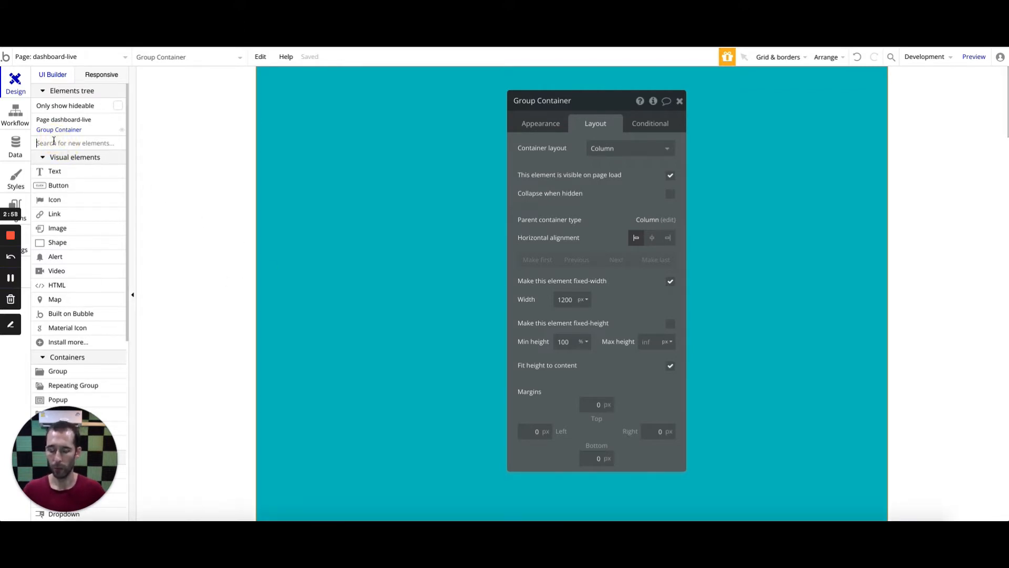
text(group)
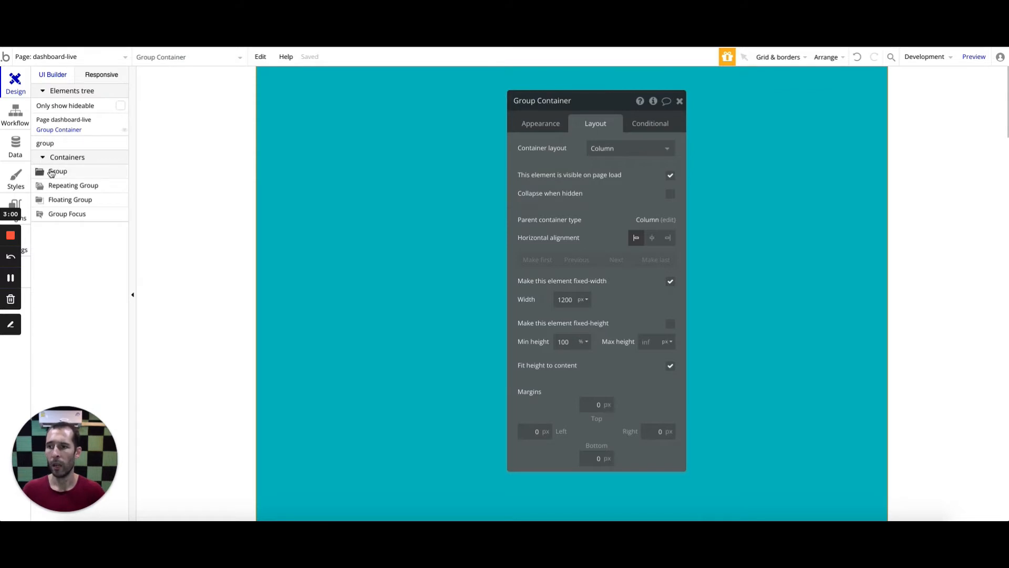
click(42, 171)
click(323, 105)
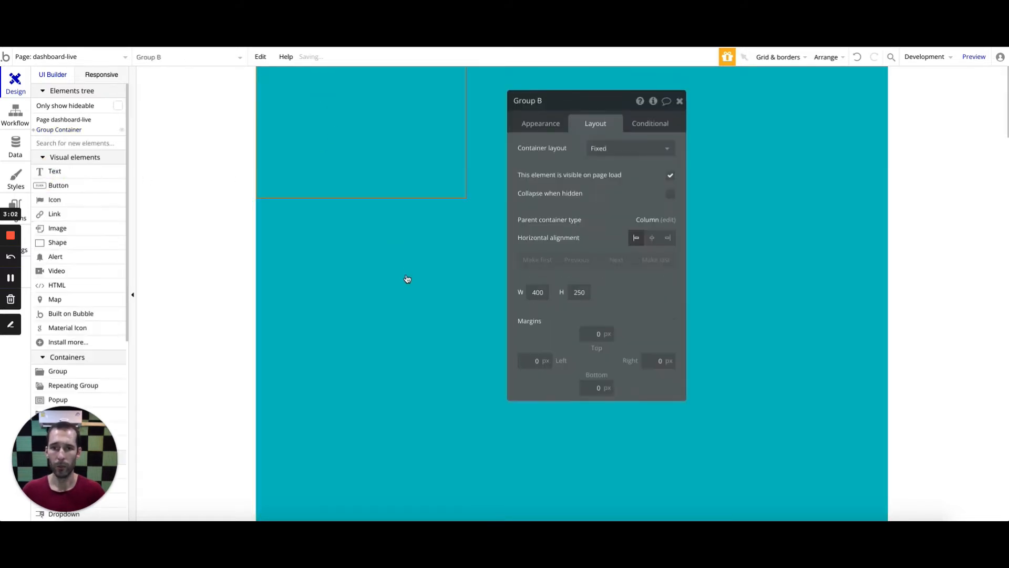
click(538, 291)
text(1200)
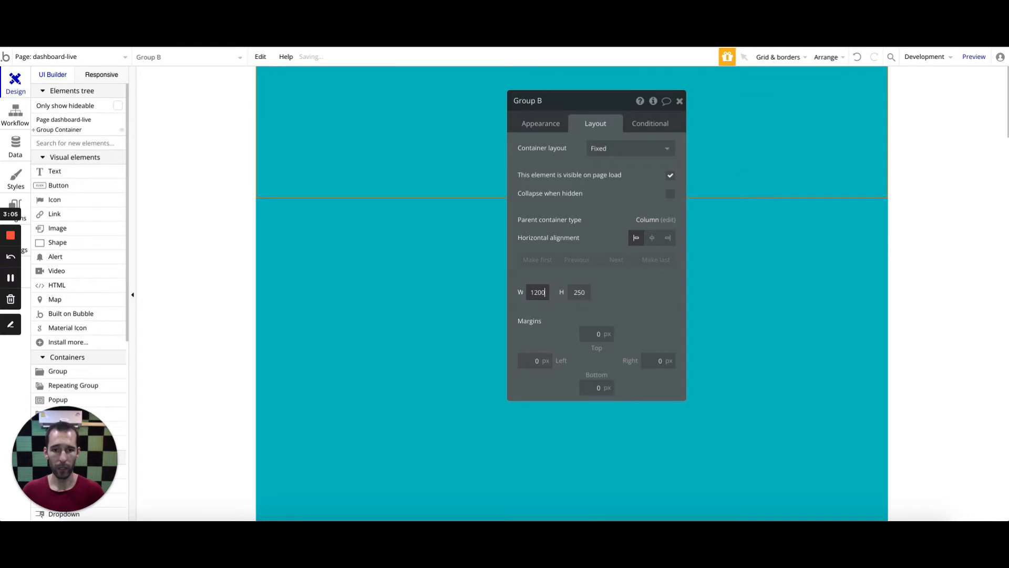
key(Tab)
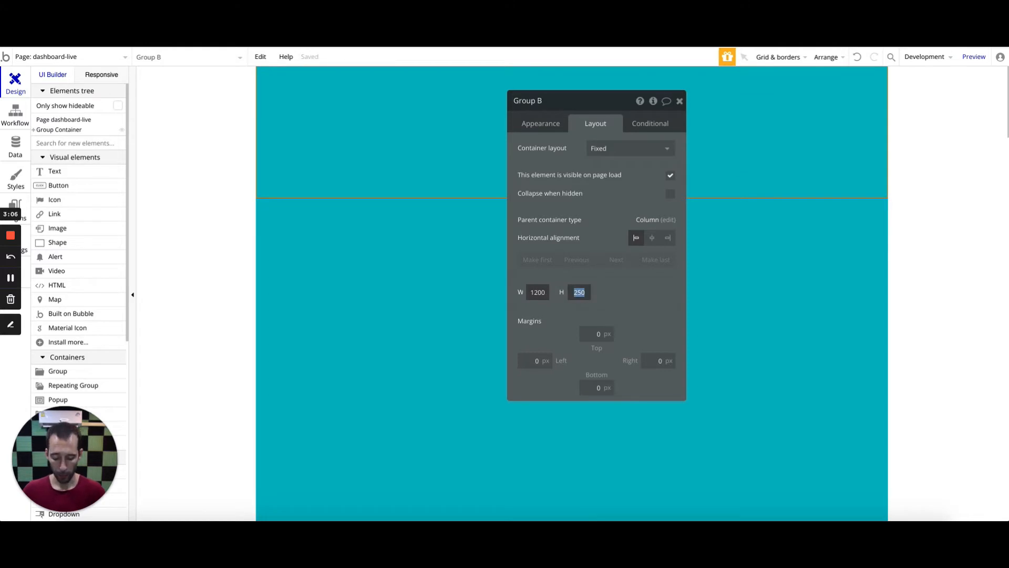
text(600)
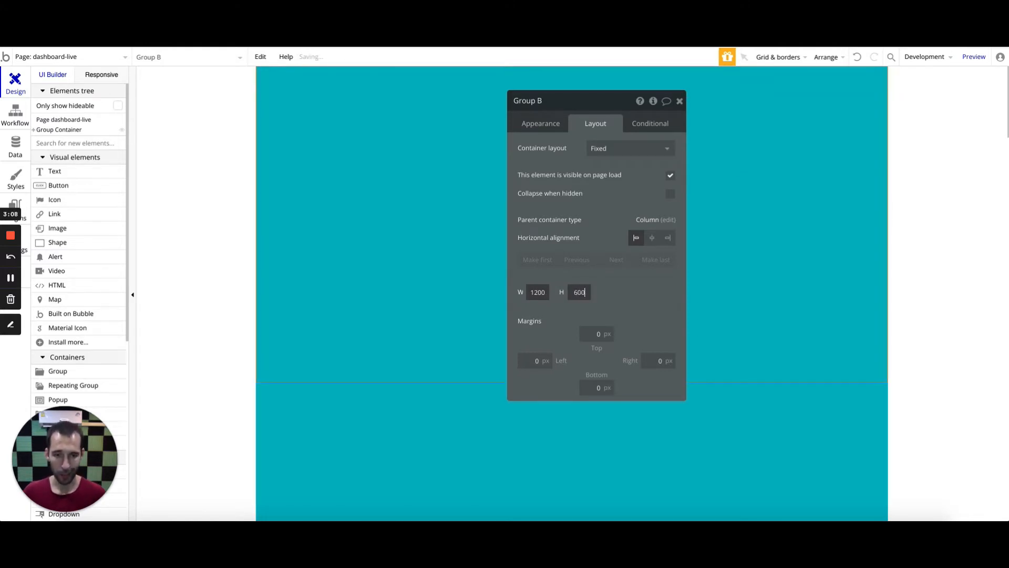
Step: Set the new group's container layout to Column and expand Group Container in the elements tree
click(625, 150)
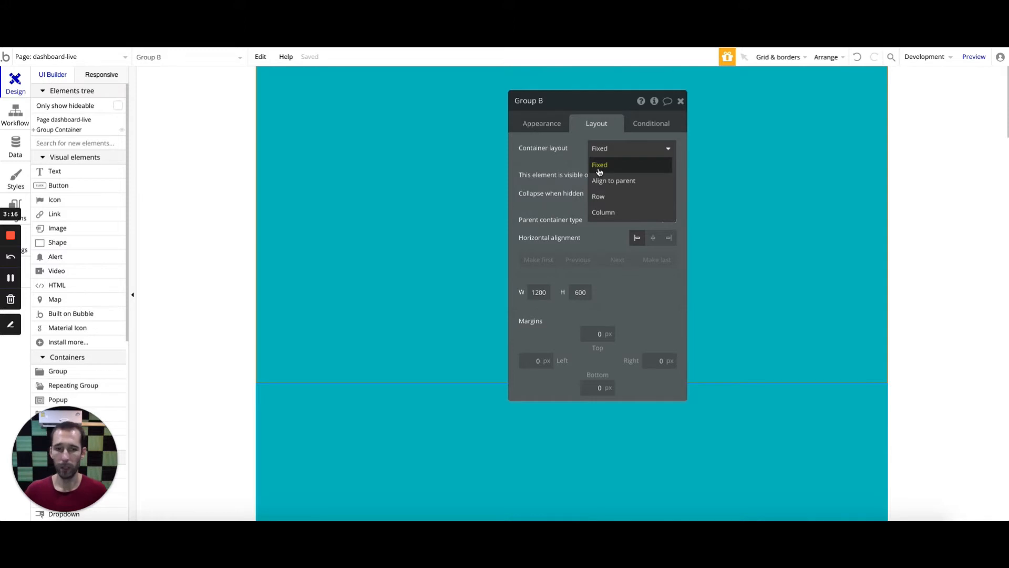
click(598, 215)
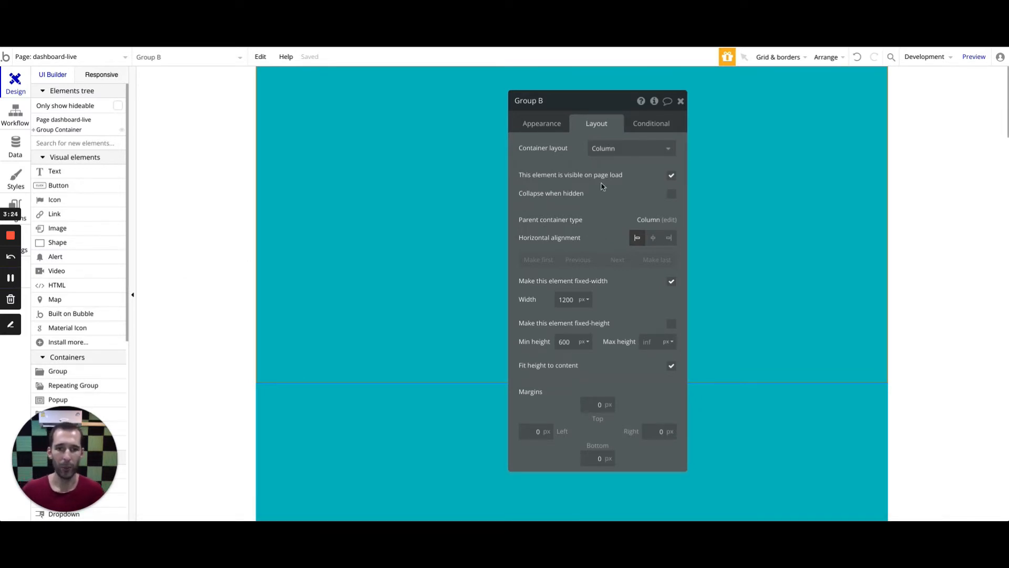
click(605, 152)
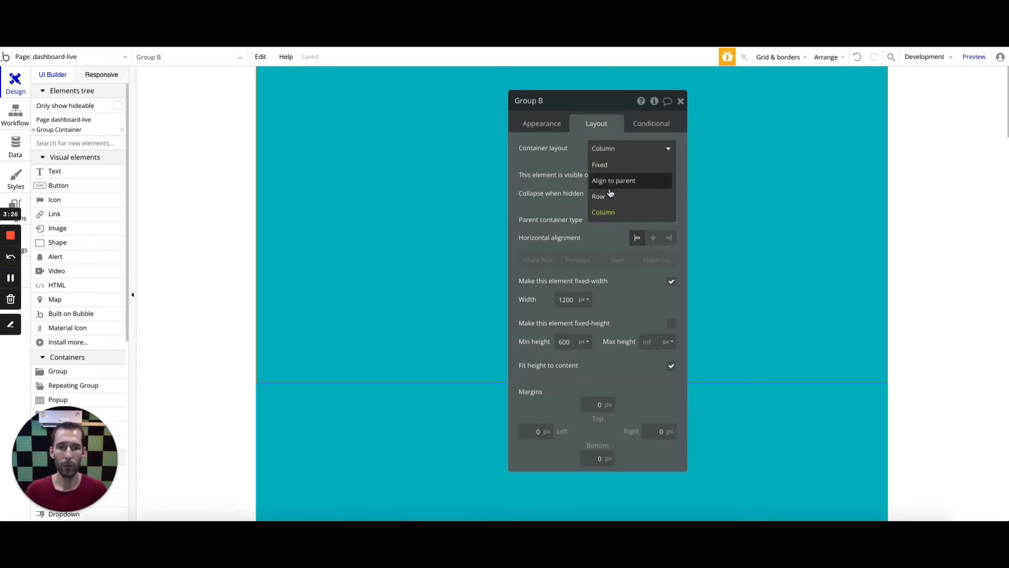
click(570, 162)
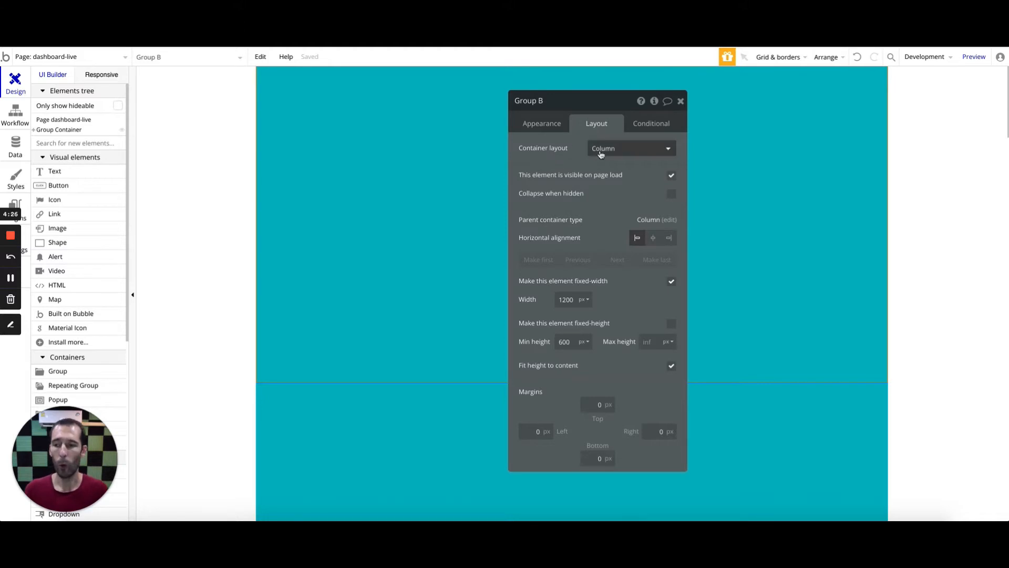
click(33, 130)
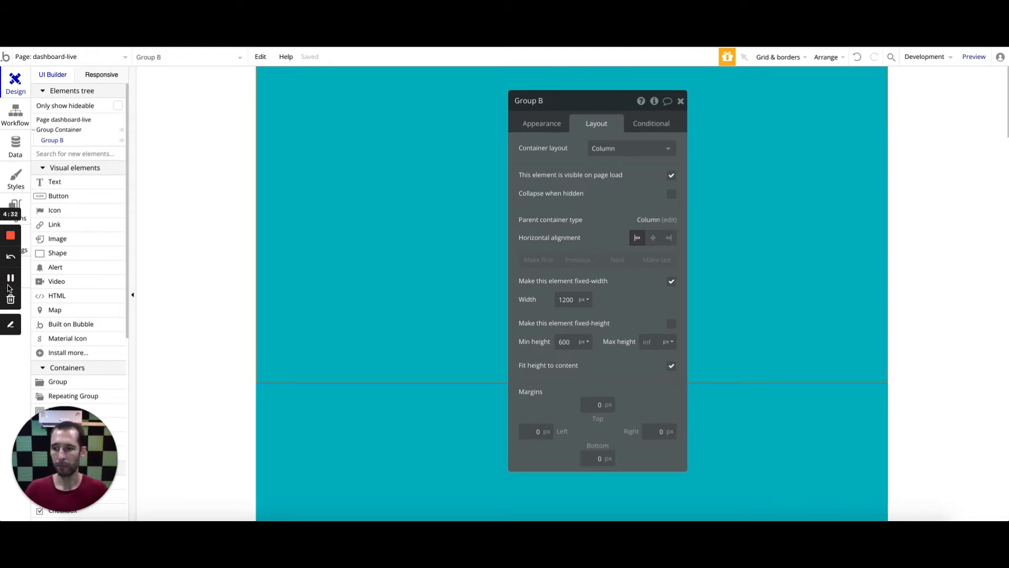
Step: Remove the new group's default style and give it a flat magenta background color of #ED11E2
click(544, 124)
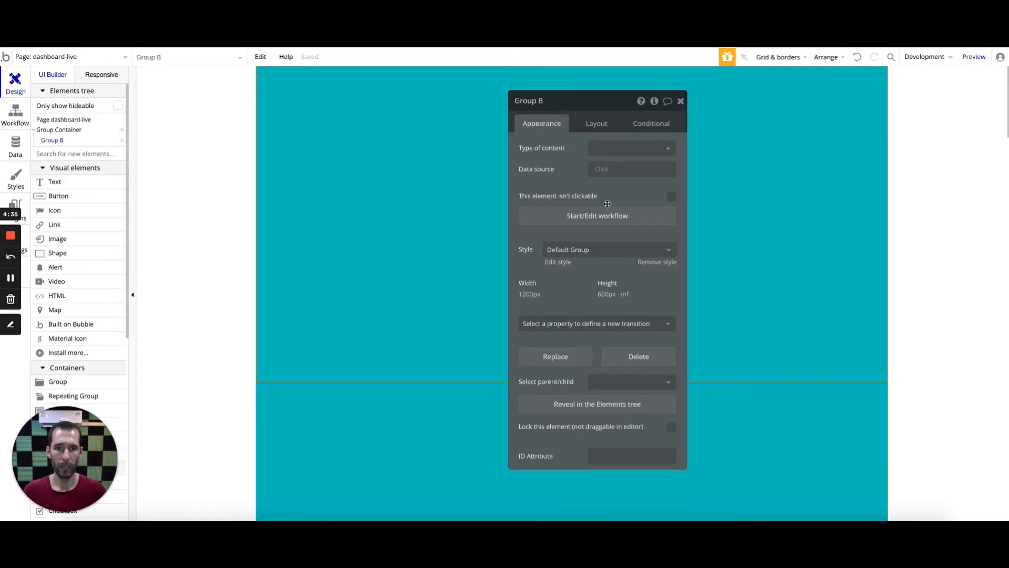
click(657, 263)
click(644, 281)
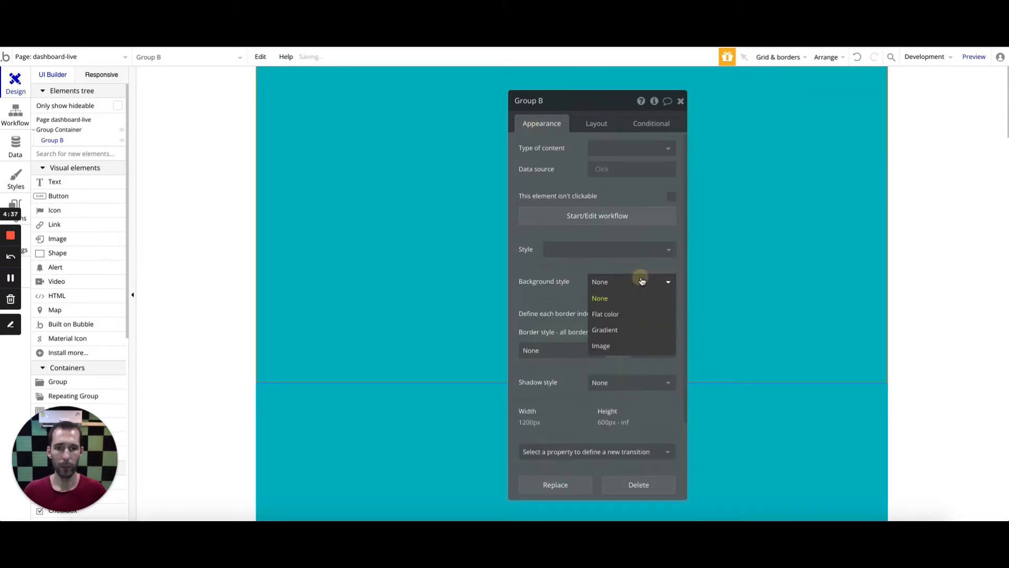
click(627, 312)
click(604, 303)
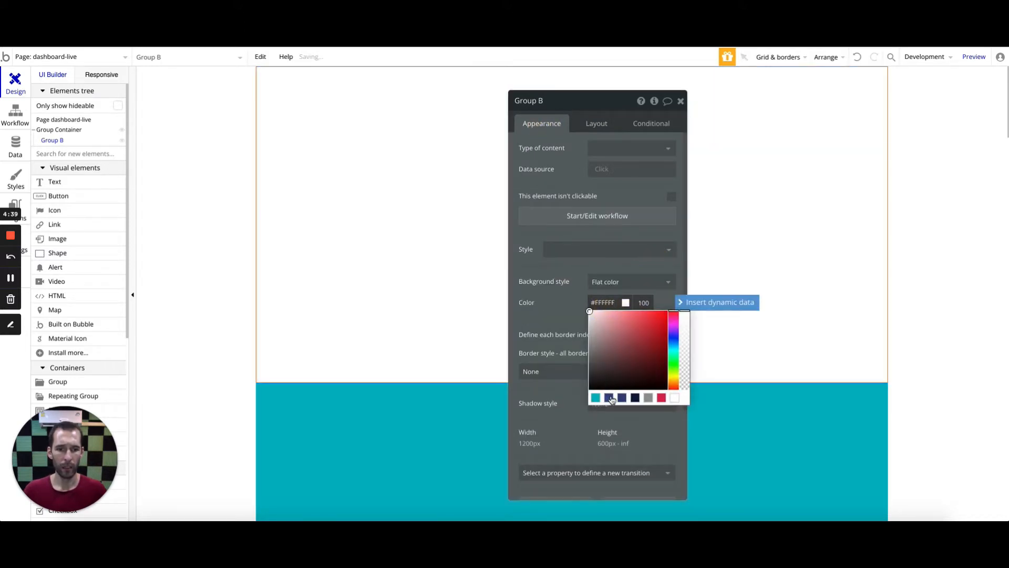
click(673, 320)
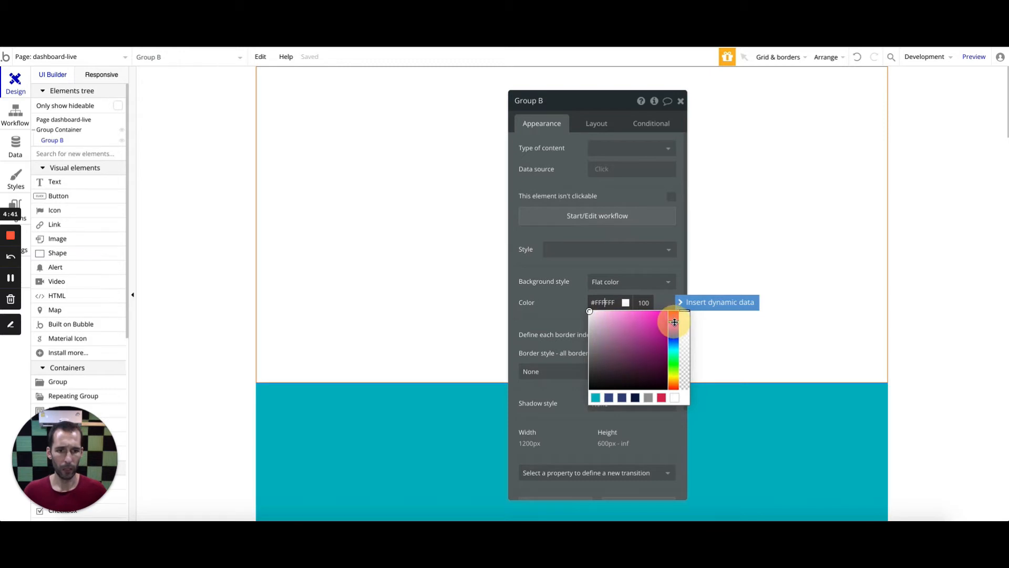
click(663, 316)
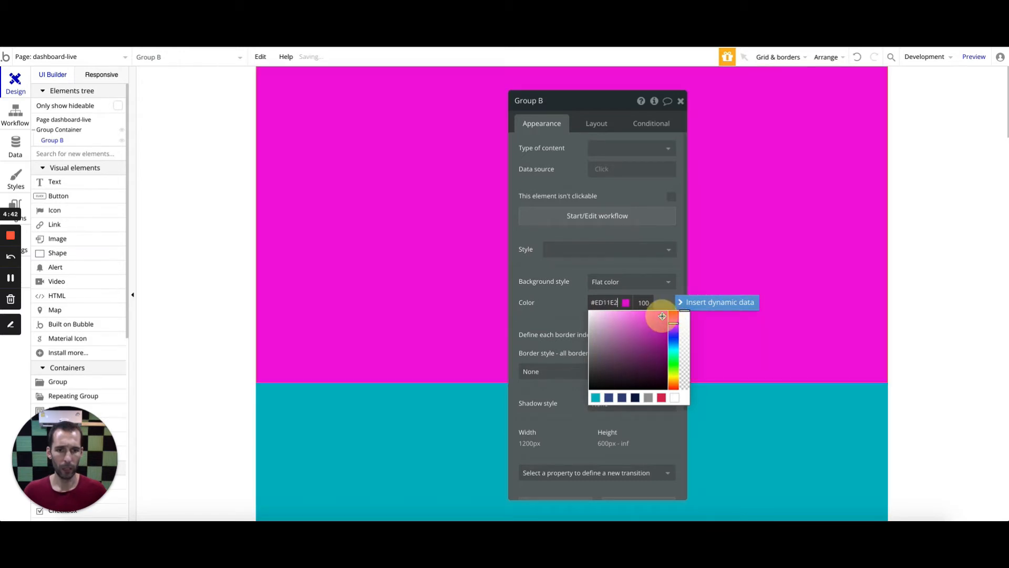
click(561, 268)
Step: Rename the magenta group as Group 1
click(538, 102)
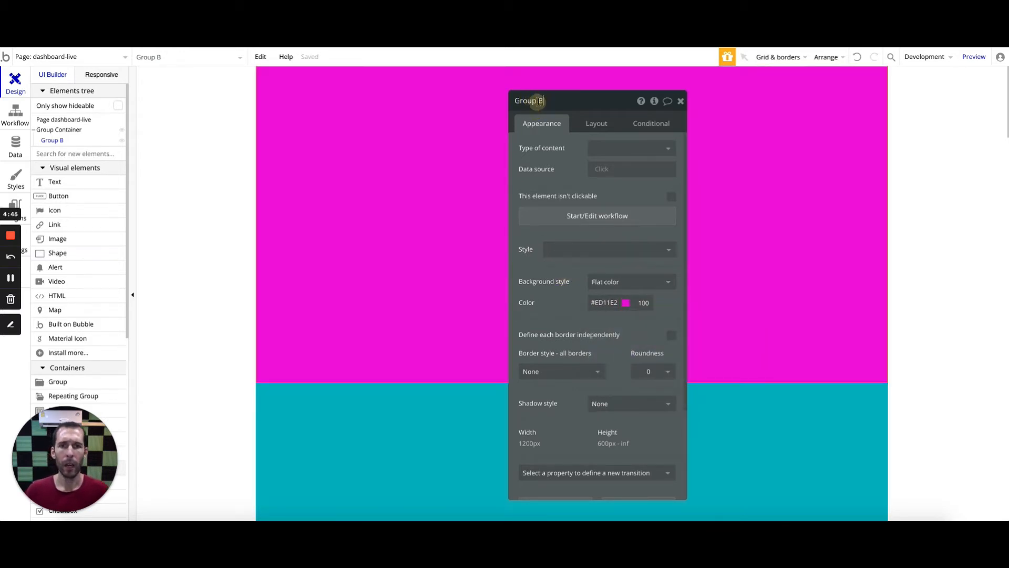
double_click(541, 101)
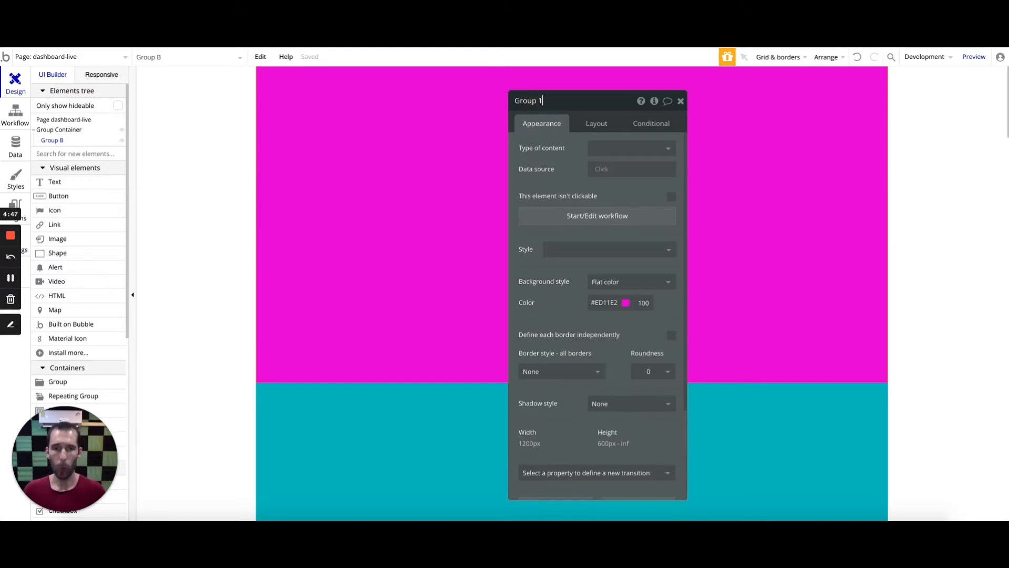
click(561, 163)
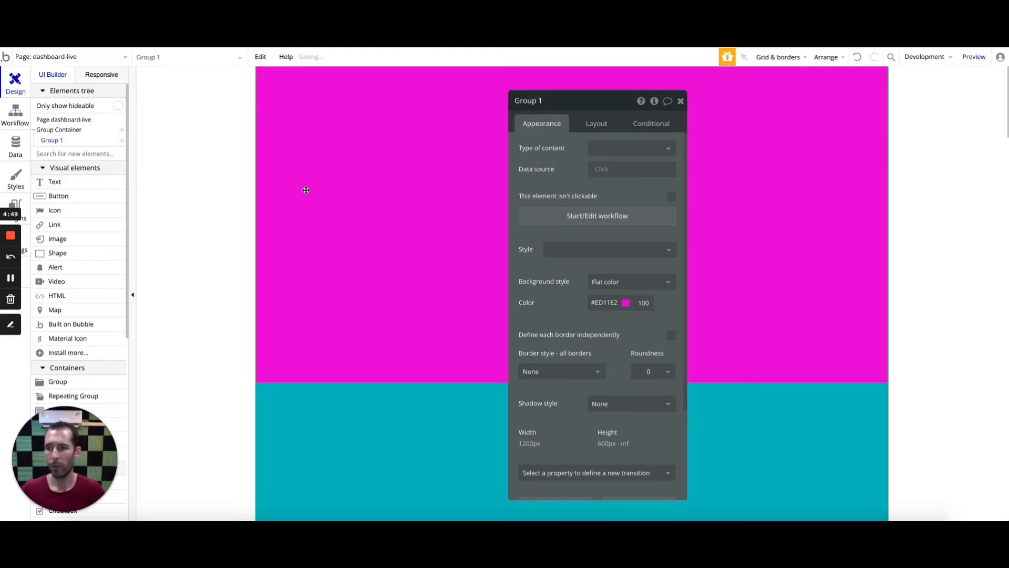
Step: Create a new option set named Option-Navigation-Live in the app's data
click(16, 145)
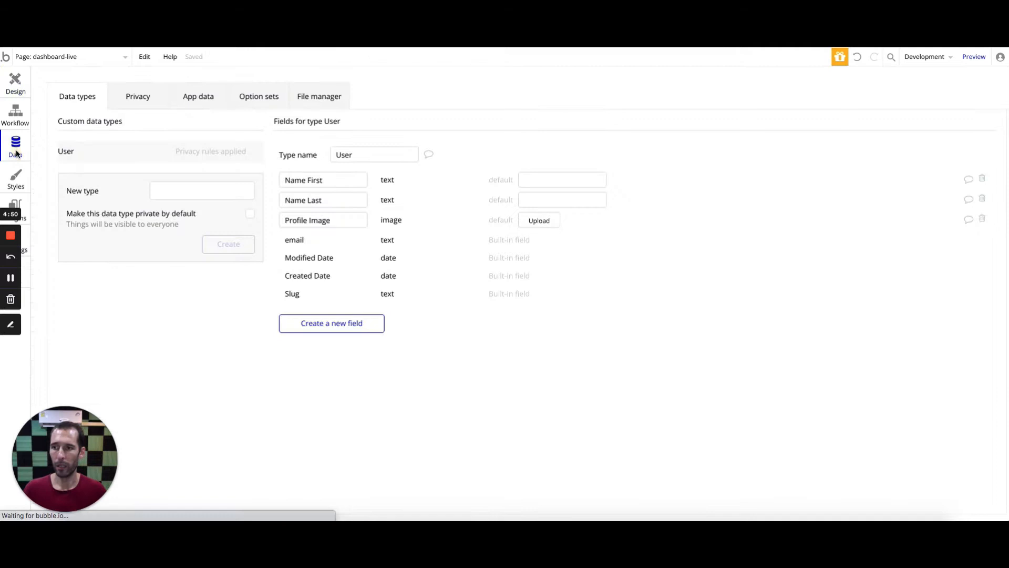
click(246, 98)
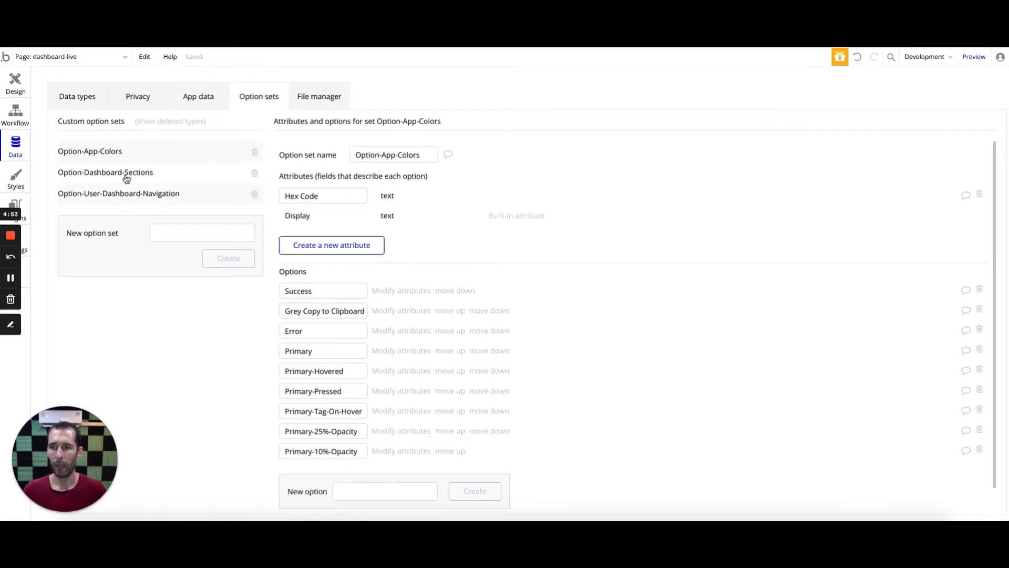
click(188, 235)
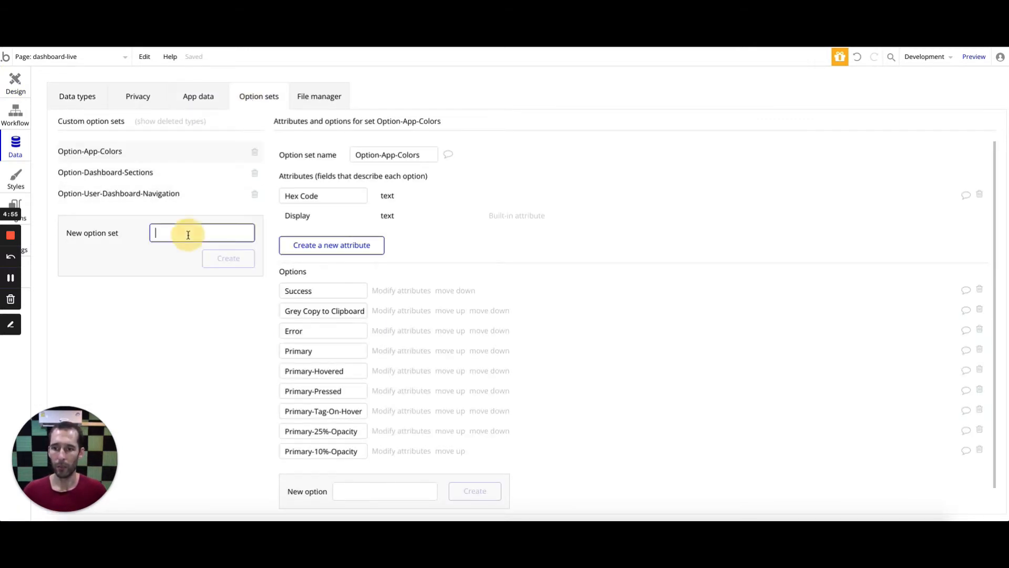
text(Option-Na)
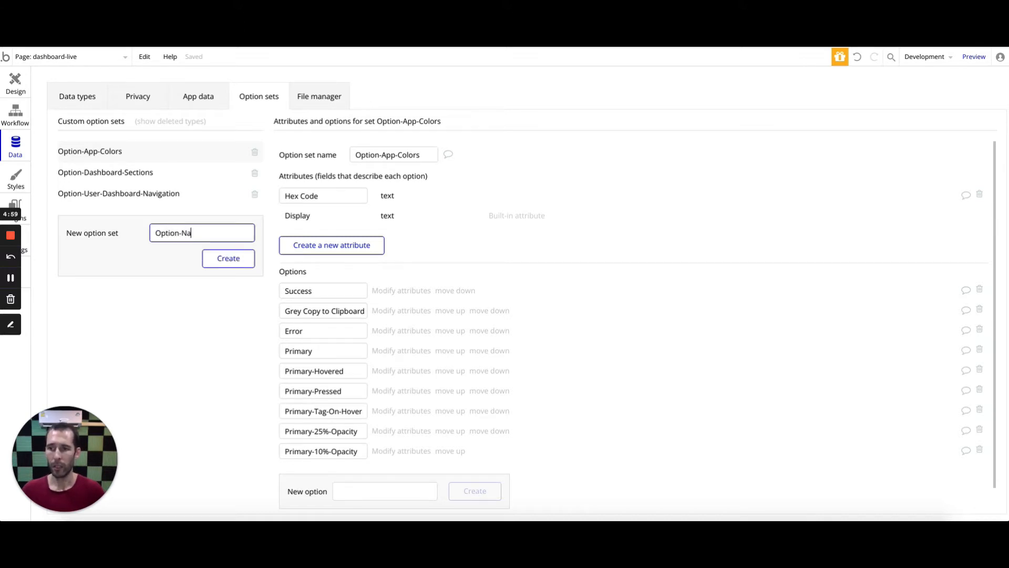
text(vigation-Live)
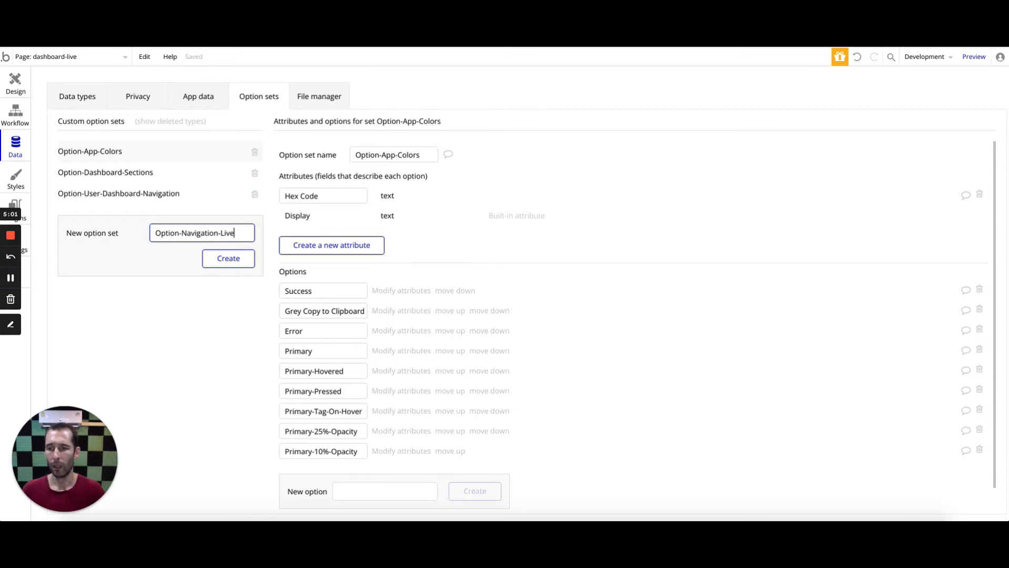
click(229, 258)
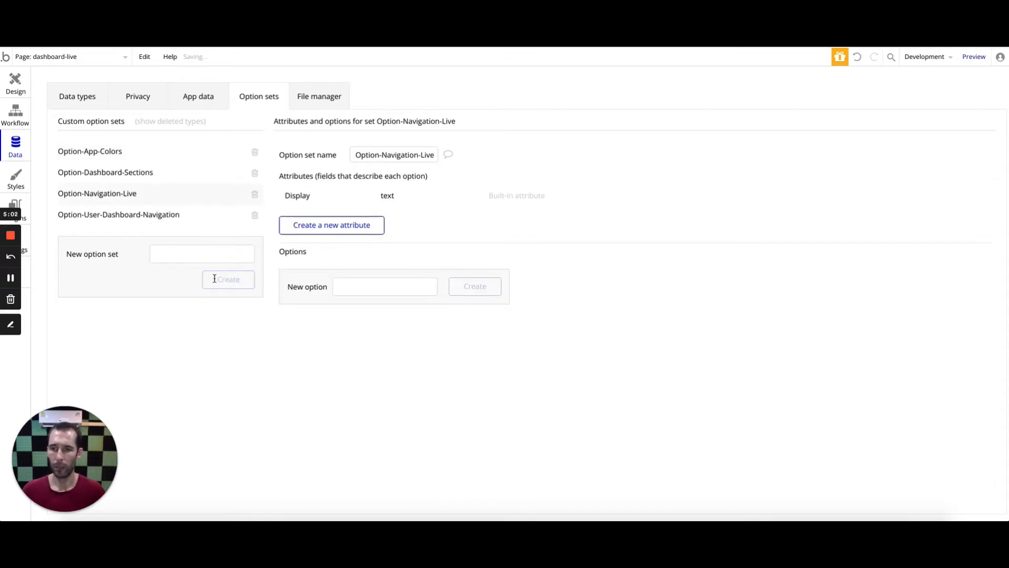
Step: Add seven options named 1 through 7 to the Option-Navigation-Live set
click(347, 291)
text(1)
key(Return)
text(2)
key(Return)
text(3)
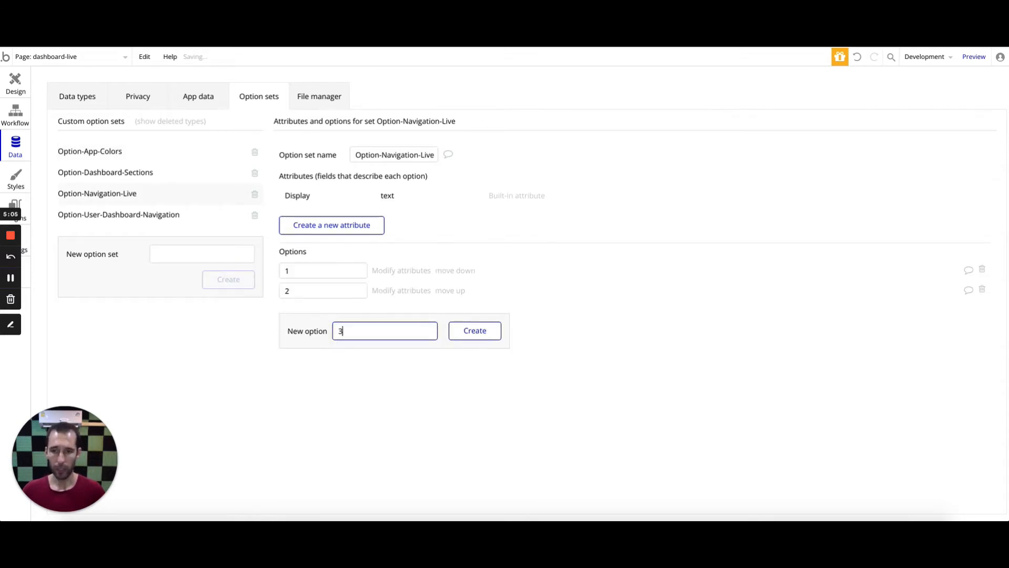
key(Return)
text(4)
key(Return)
text(5)
key(Return)
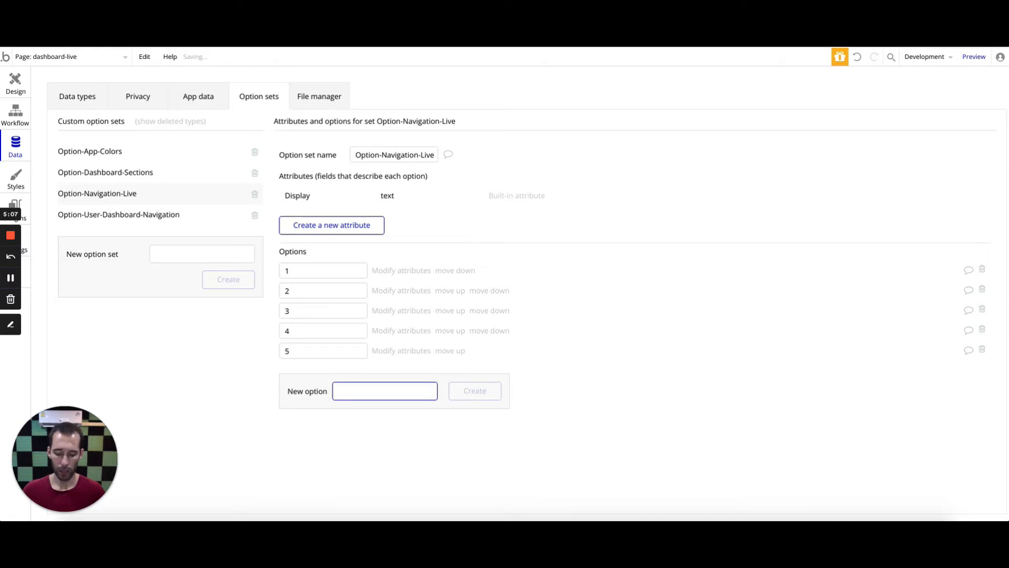
text(6)
key(Return)
text(7)
key(Return)
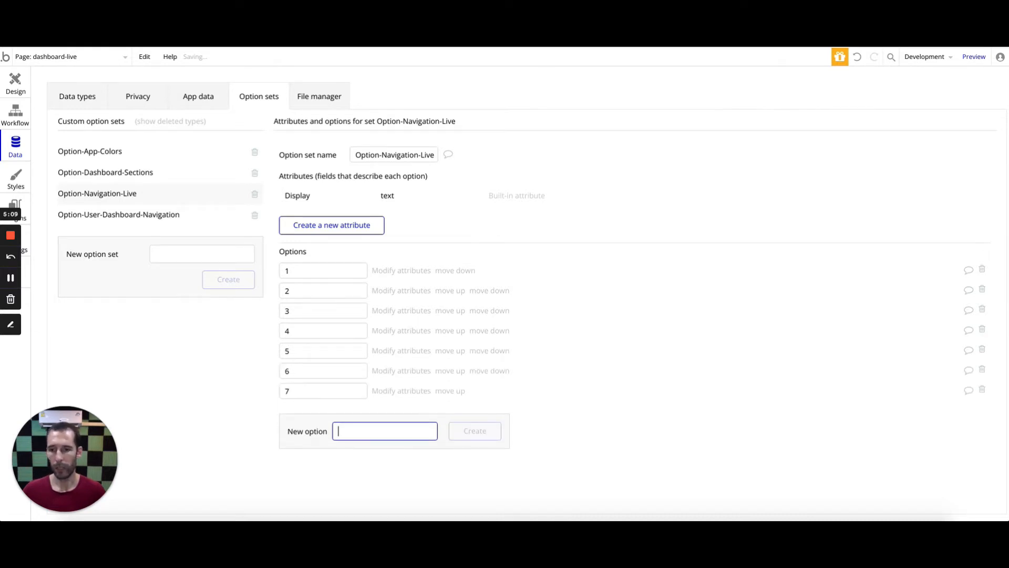
Step: Add a condition to Group 1 that starts with Get data from page URL
click(13, 84)
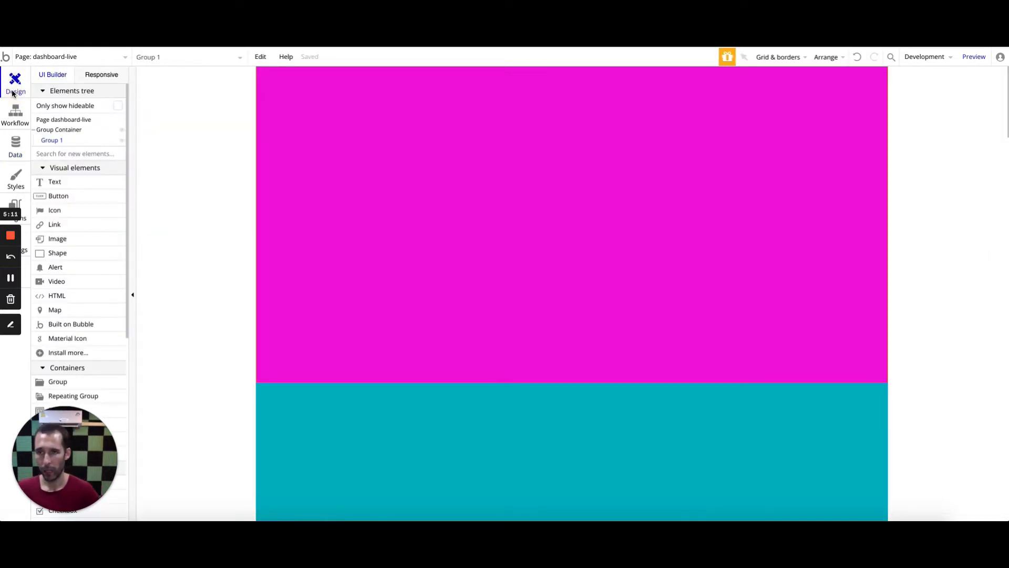
double_click(501, 207)
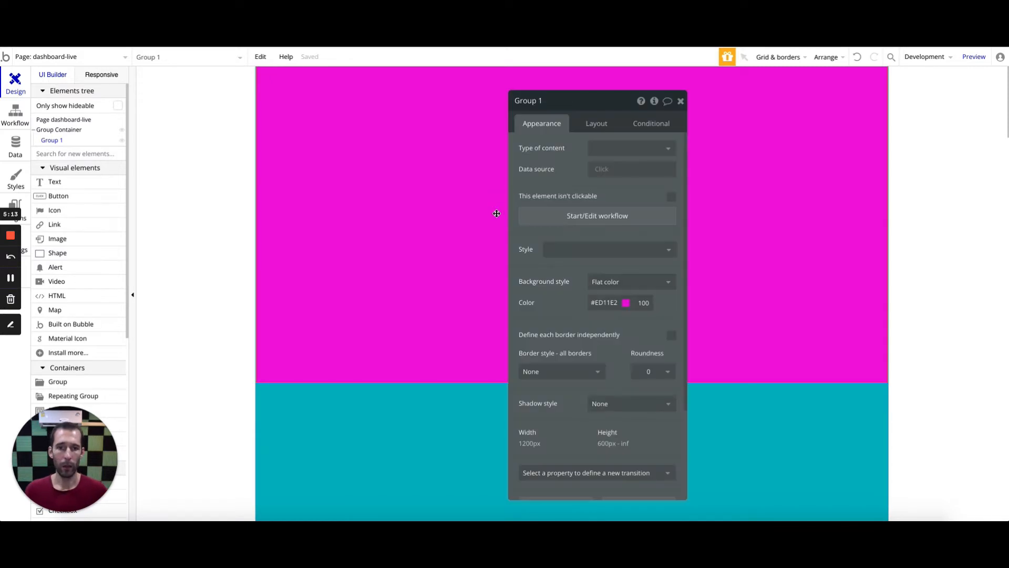
click(643, 127)
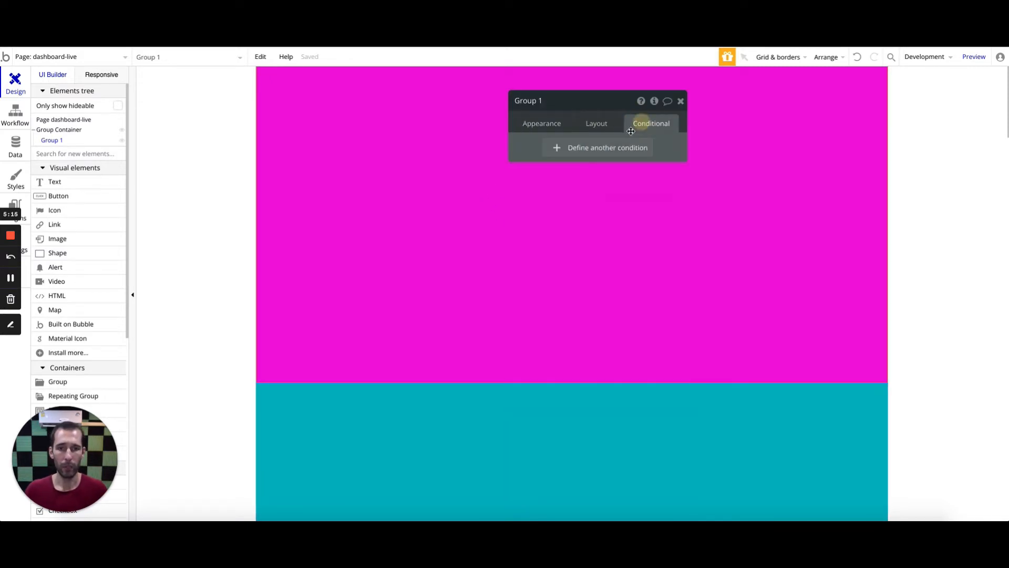
click(581, 149)
click(550, 152)
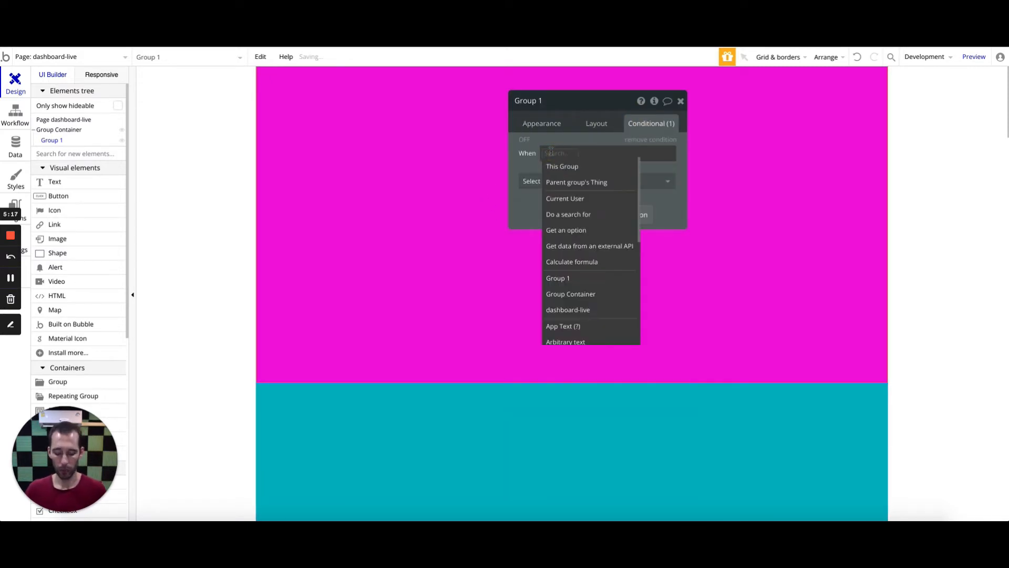
text(url)
click(557, 197)
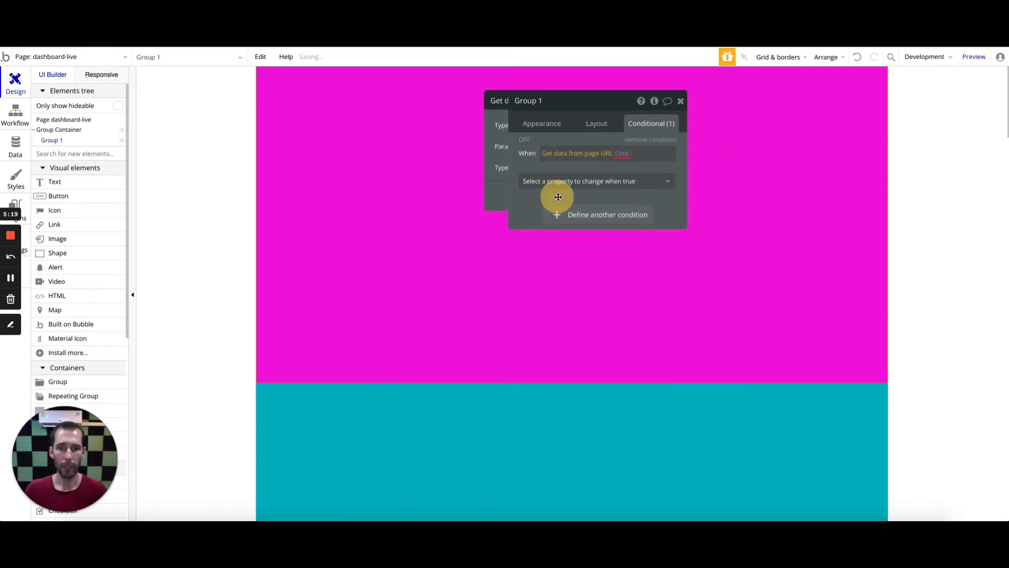
Step: Set the condition's URL parameter to section with type Option-Navigation-Live, and continue the expression with the "is" comparison
click(419, 147)
text(section)
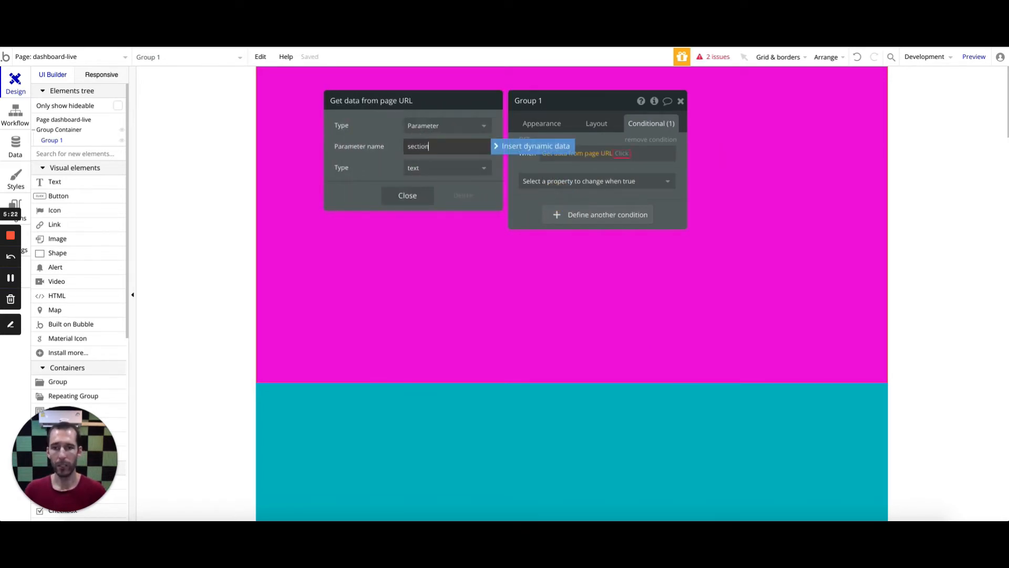
click(437, 169)
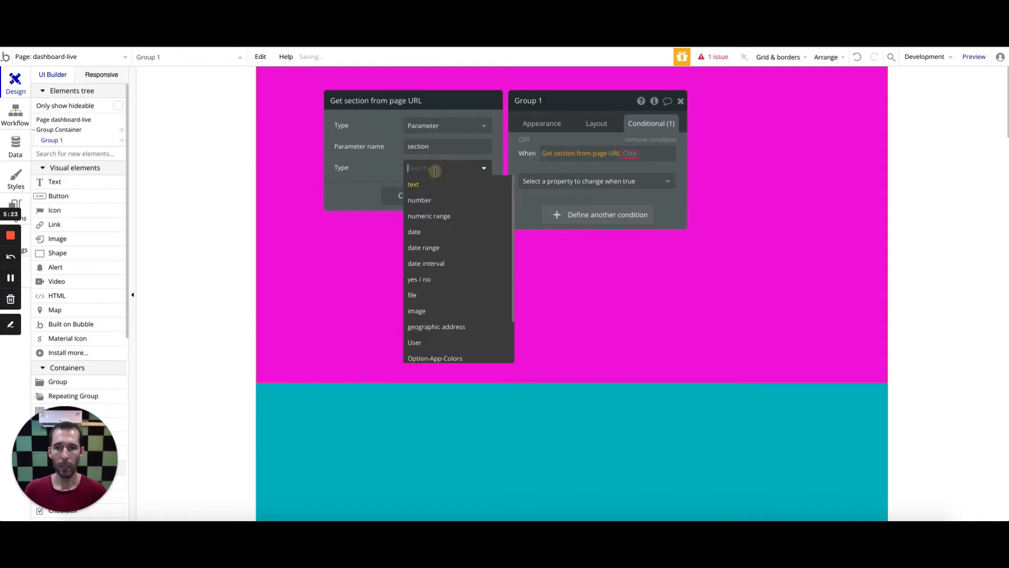
scroll(481, 304, down, 2)
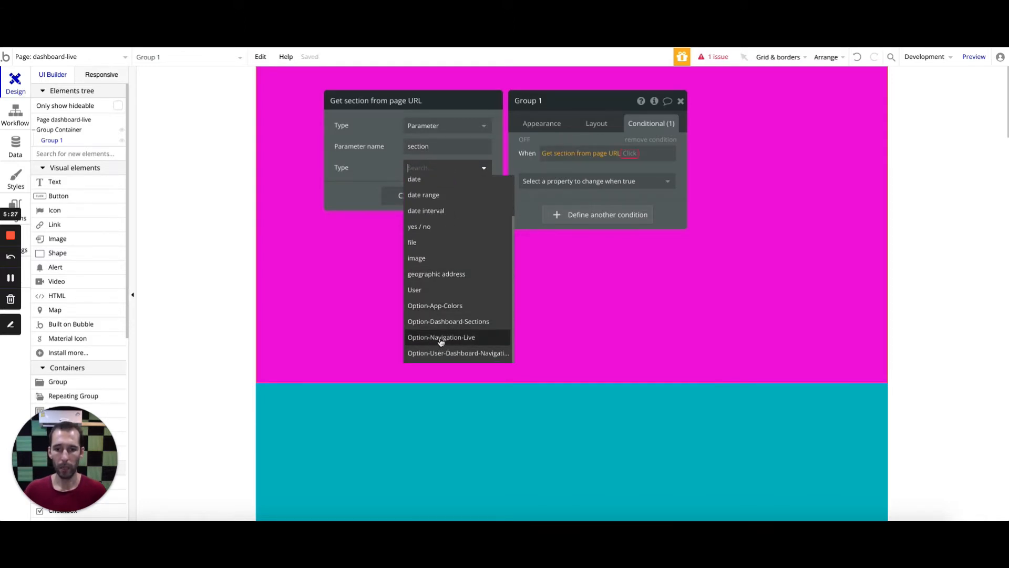
click(441, 339)
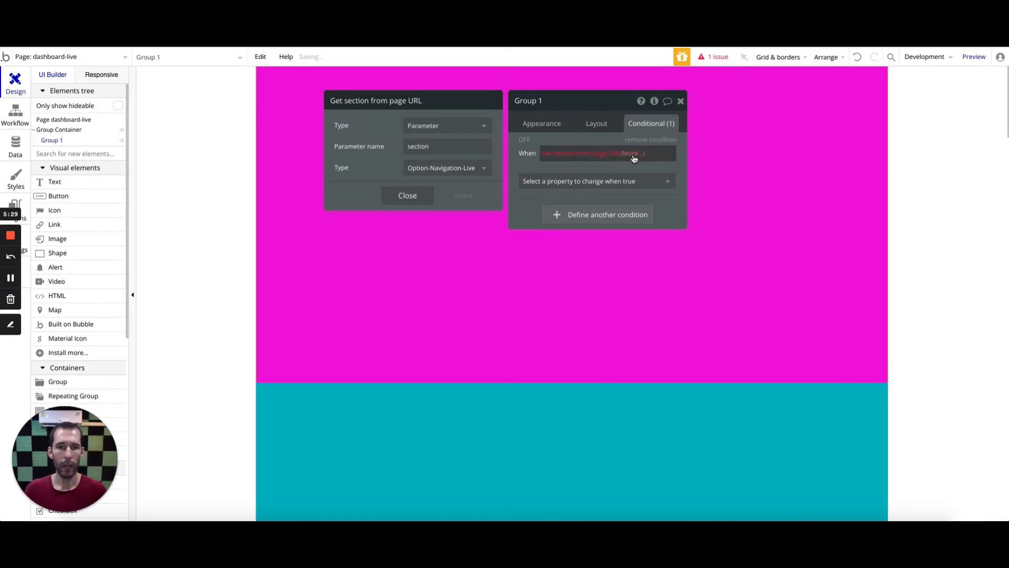
click(633, 158)
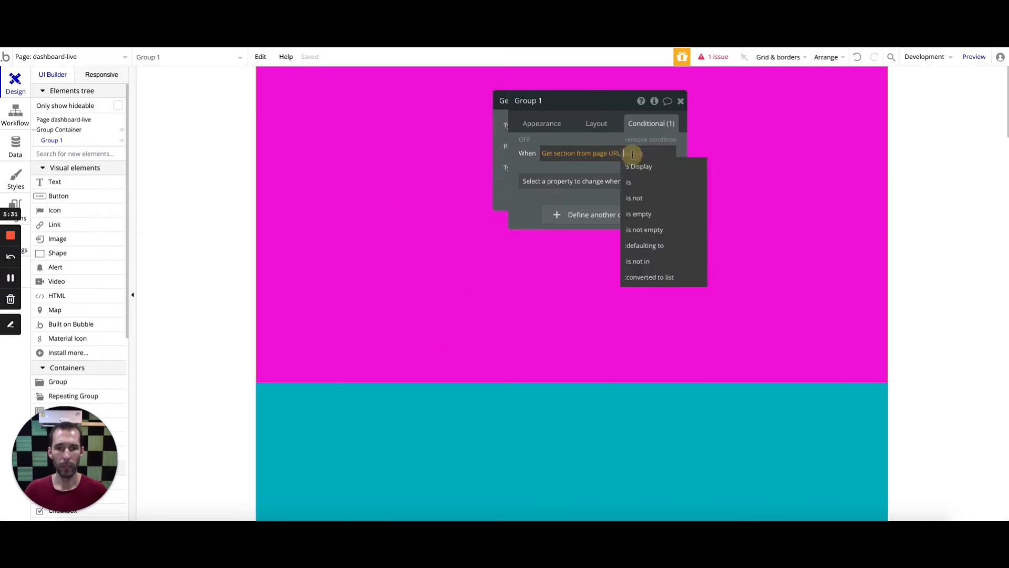
click(638, 178)
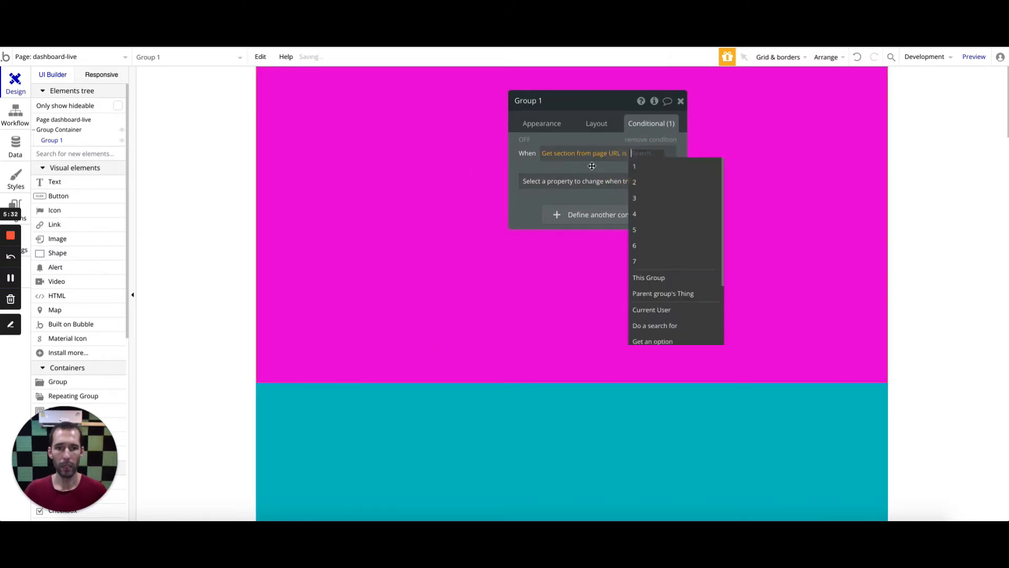
Step: Set Group 1's type of content to Option-Navigation-Live and its data source to option 1
click(544, 129)
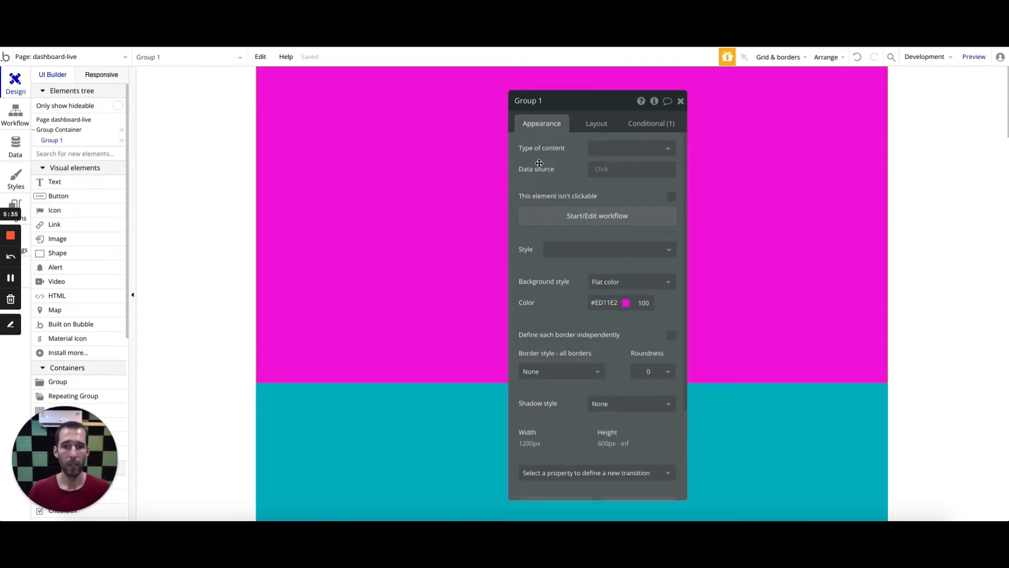
click(604, 150)
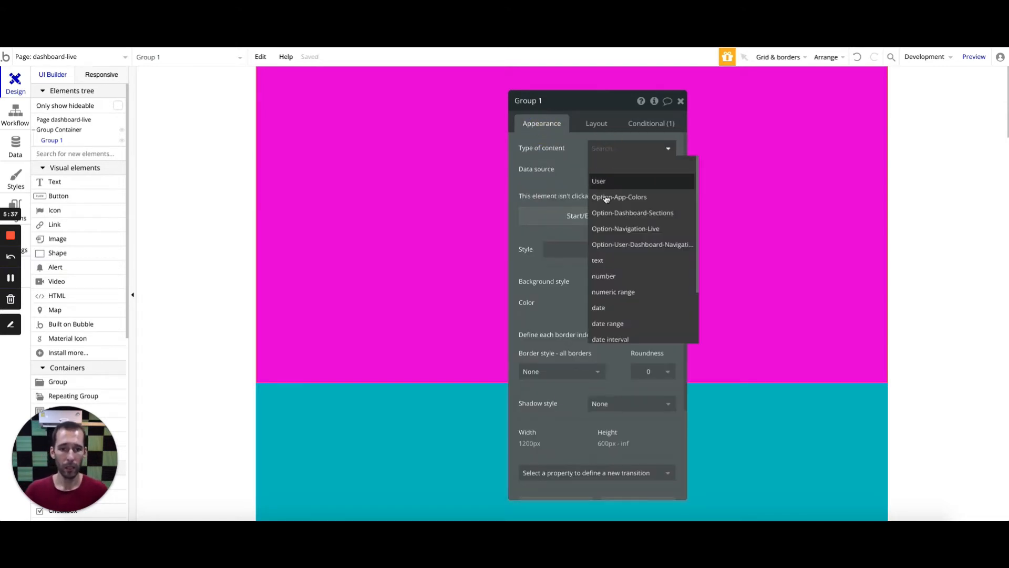
click(626, 233)
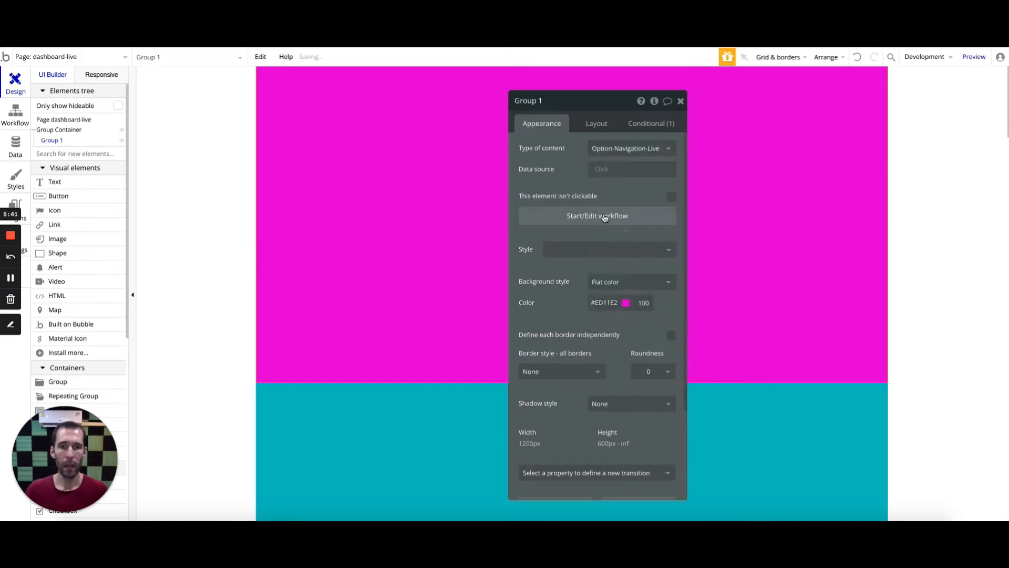
click(601, 169)
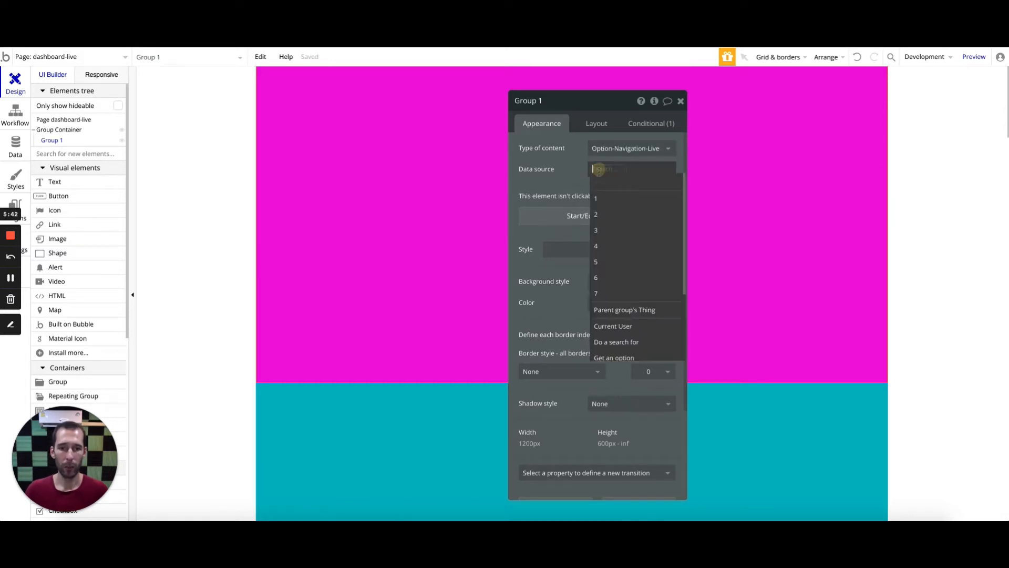
click(602, 202)
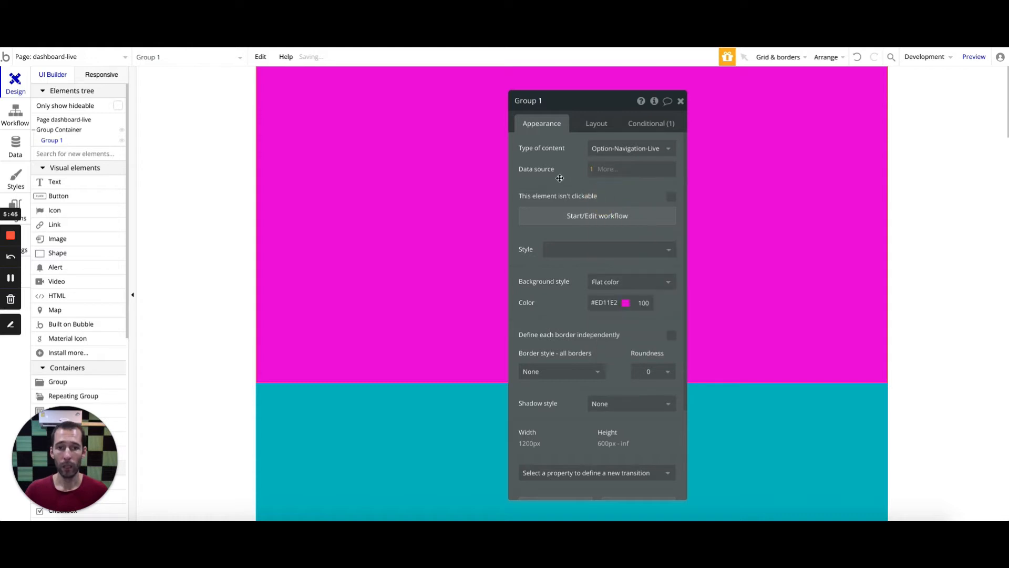
Step: Complete Group 1's condition with This Group's Option-Navigation-Live and make the element visible when it is true
click(646, 124)
click(637, 158)
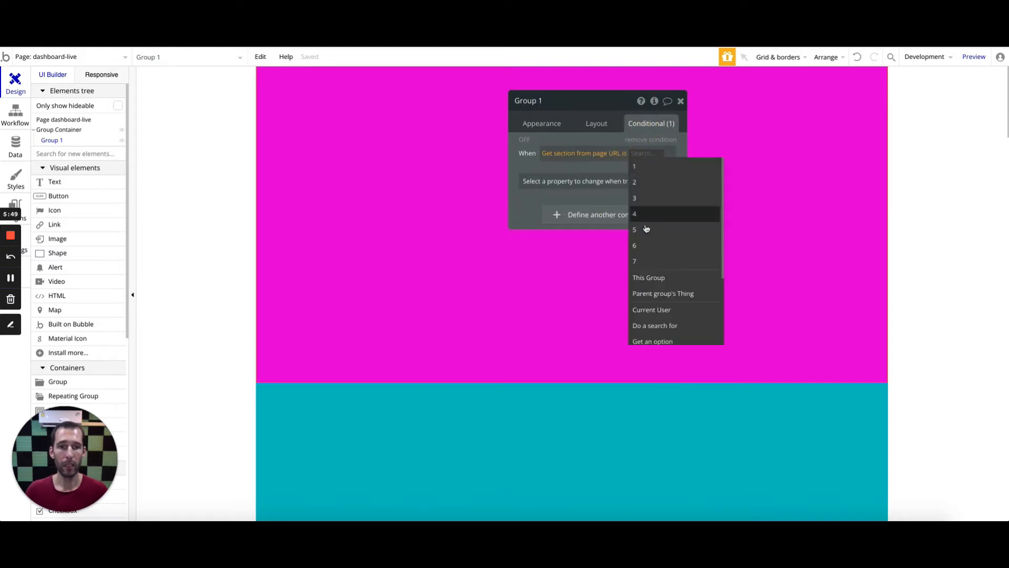
click(646, 276)
click(575, 176)
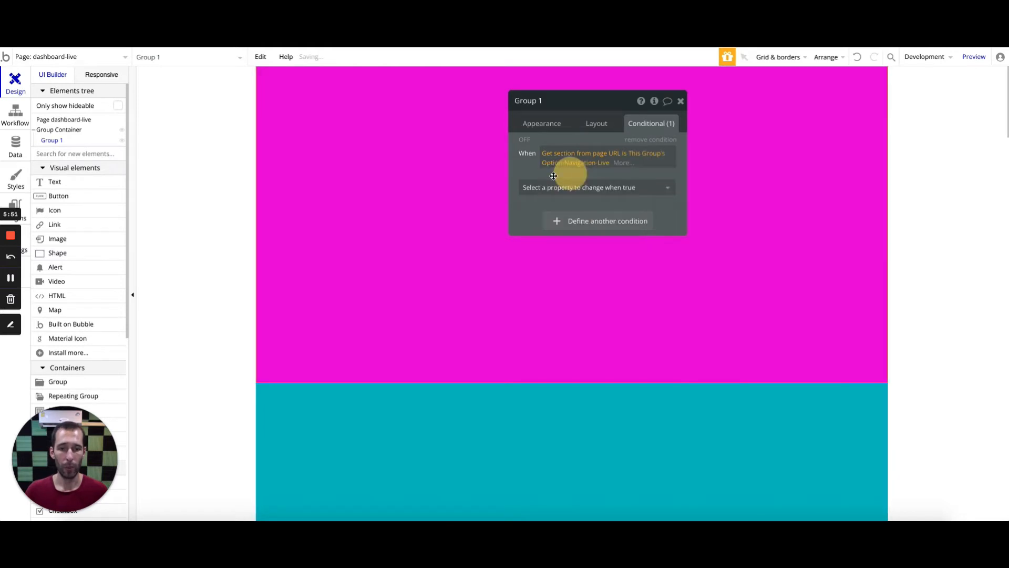
click(541, 187)
click(552, 218)
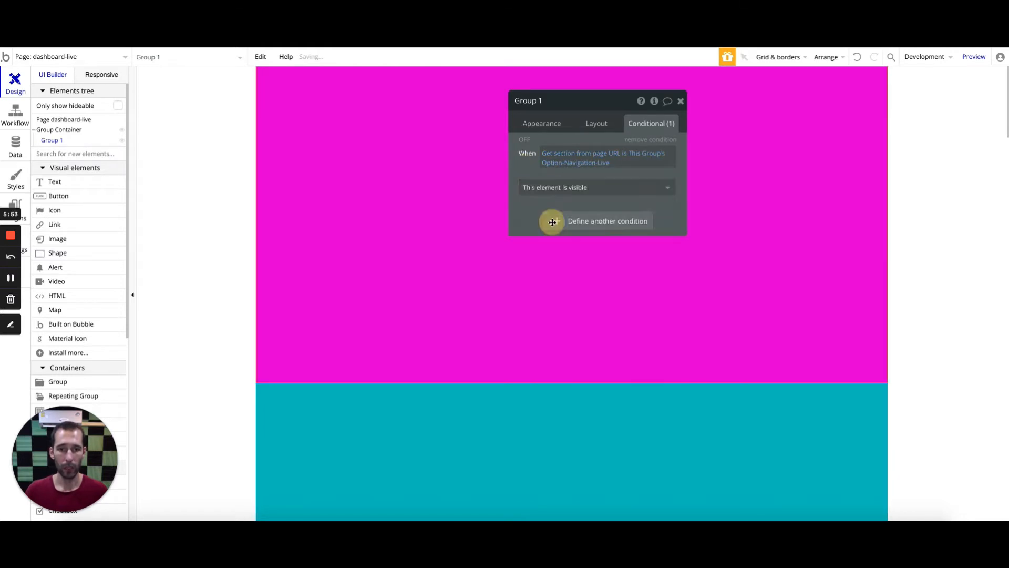
click(661, 185)
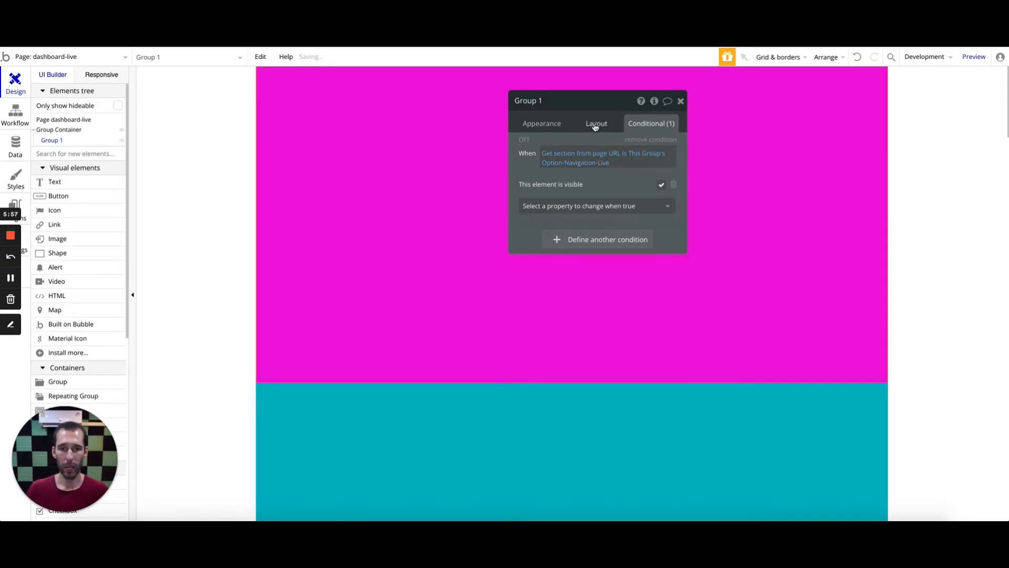
Step: Make Group 1 collapse when hidden and turn off its visibility on page load
click(549, 125)
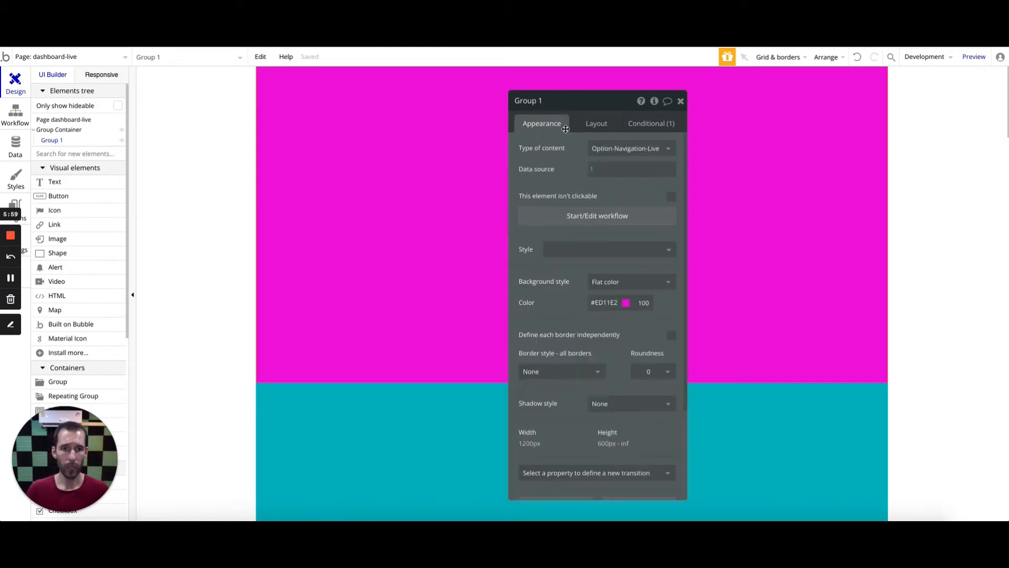
click(588, 126)
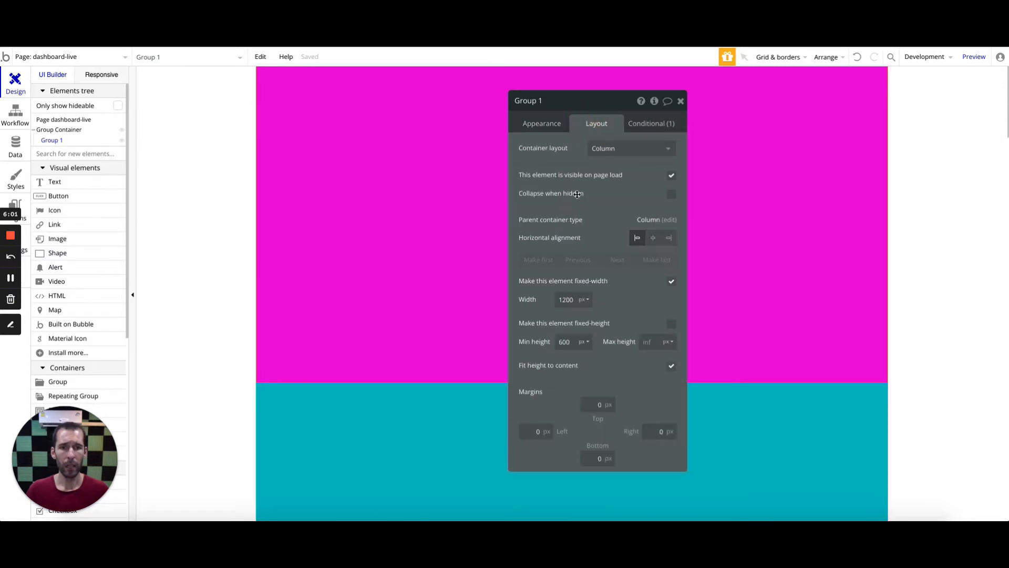
click(671, 194)
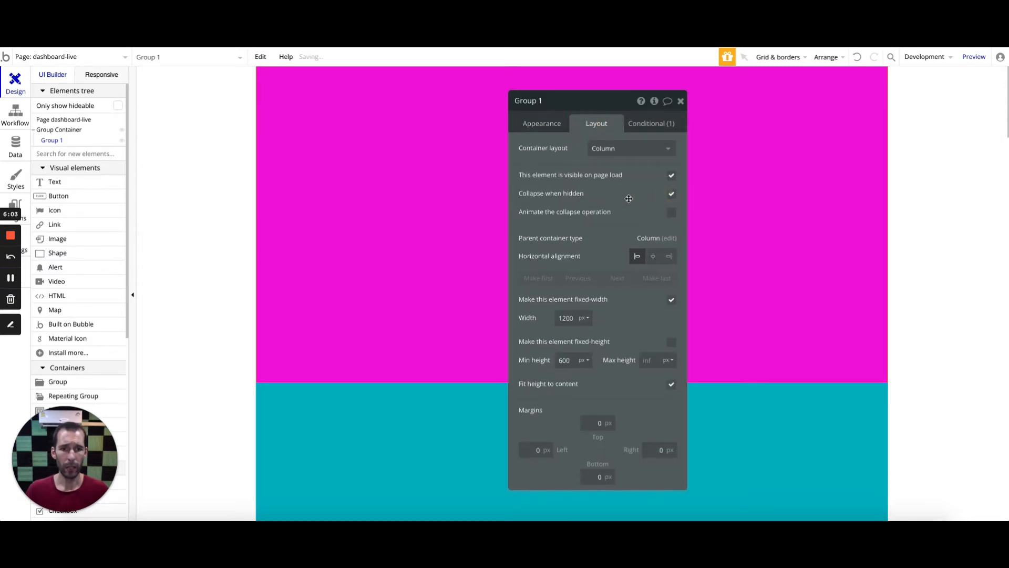
click(671, 177)
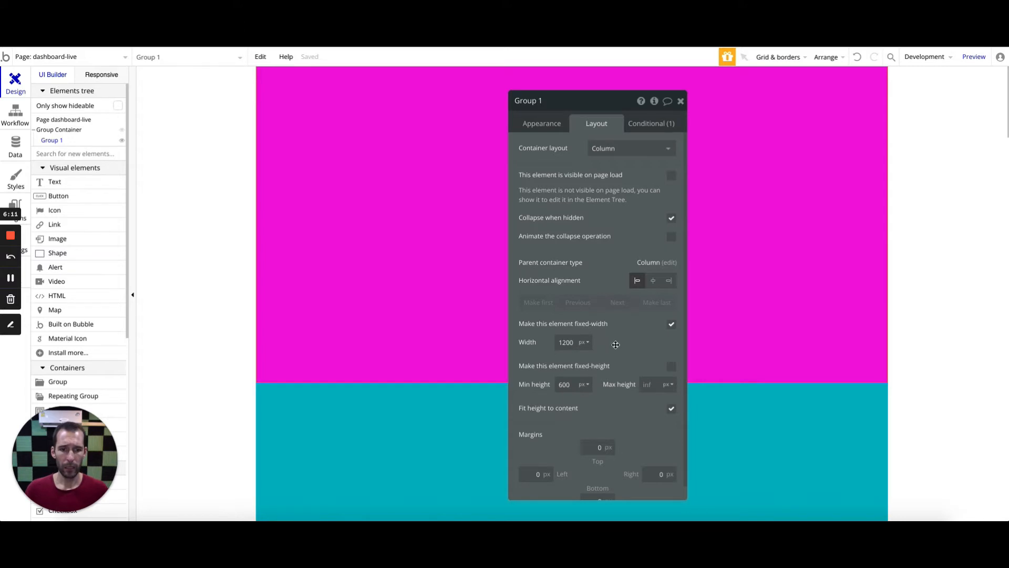
click(646, 130)
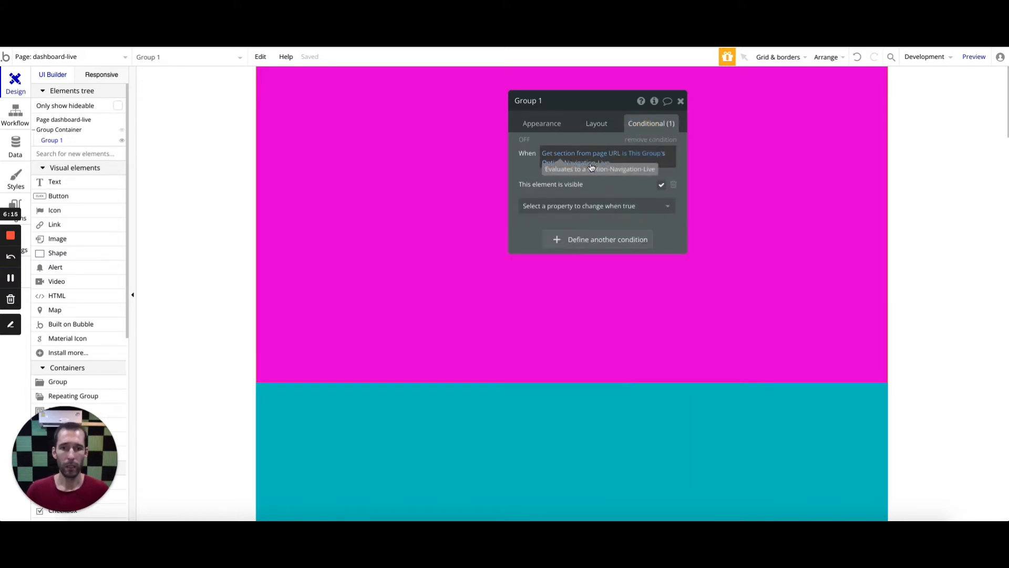
click(596, 126)
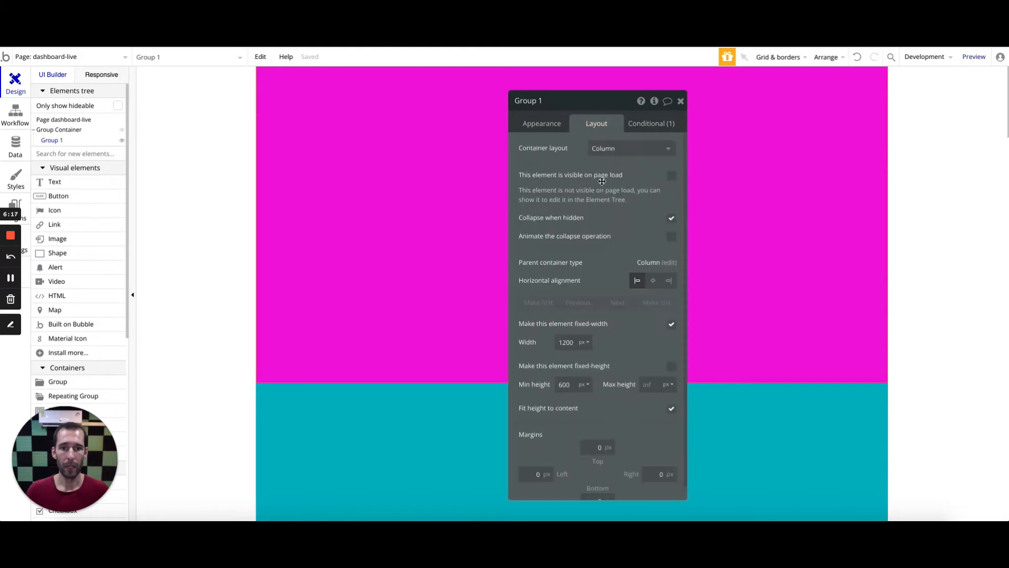
click(652, 125)
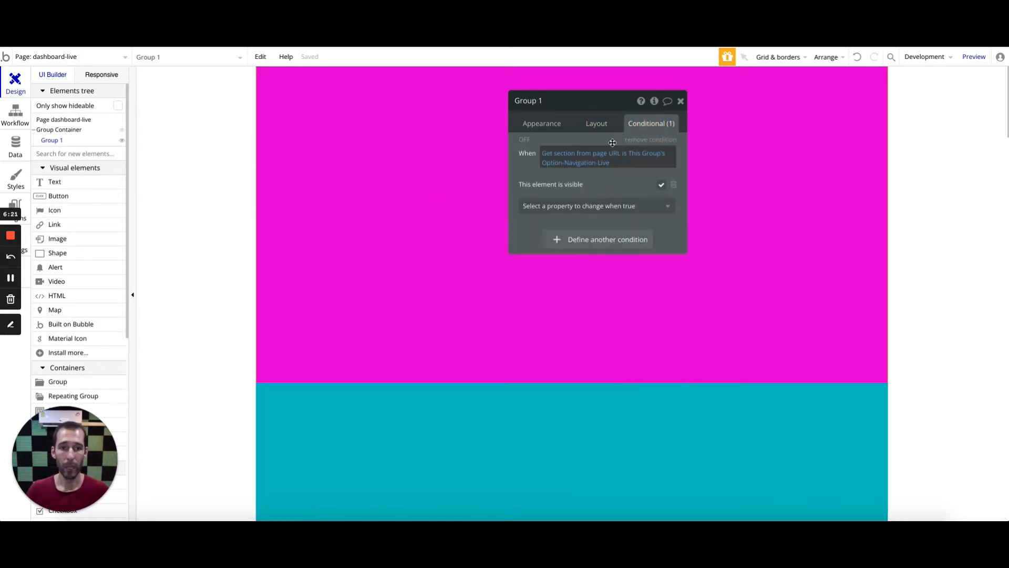
click(597, 126)
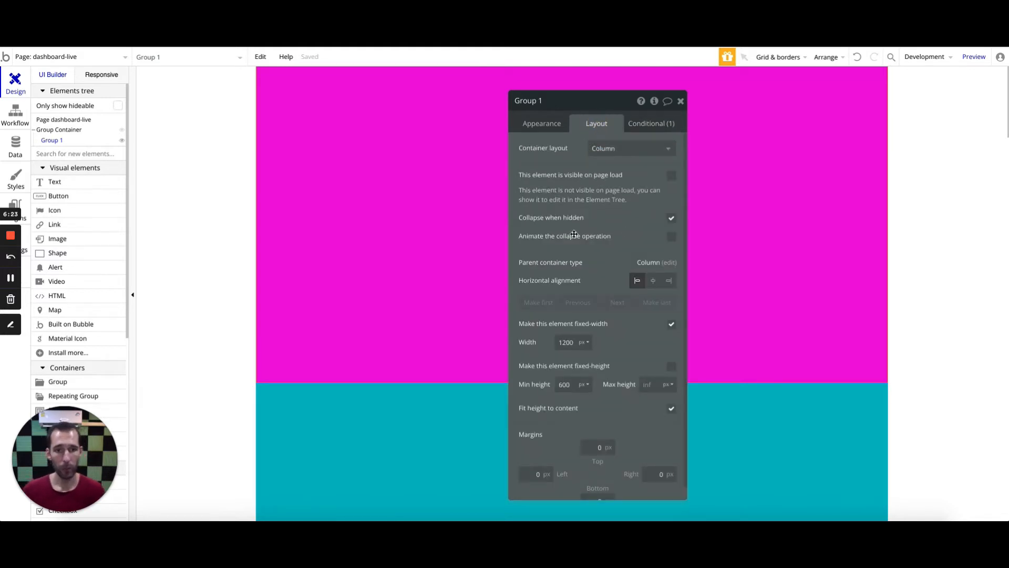
mouse_move(565, 231)
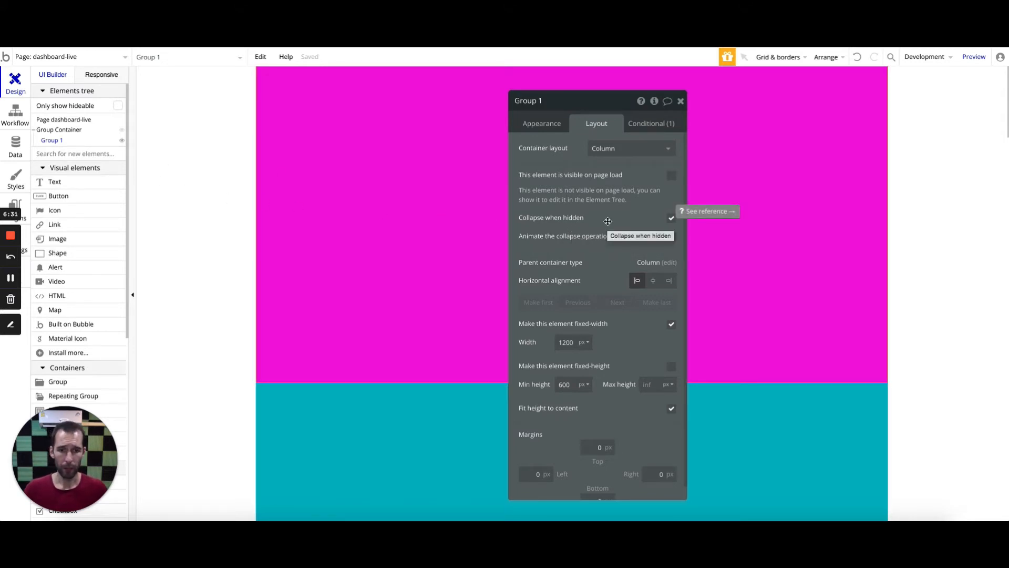
Step: Duplicate Group 1 inside Group Container and show the hidden copy on the canvas
drag(609, 221, 822, 223)
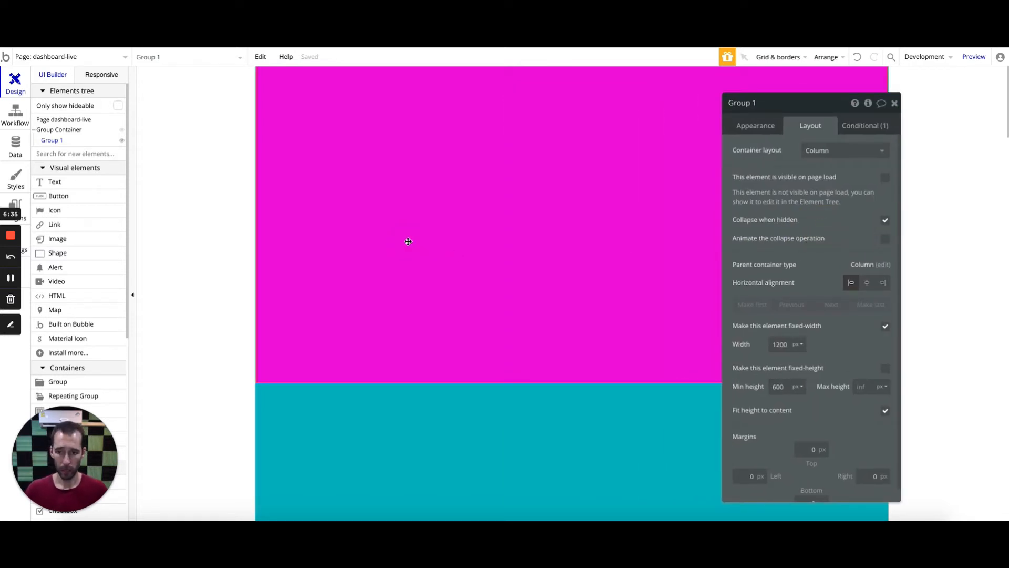
key(ctrl+c)
key(ctrl+v)
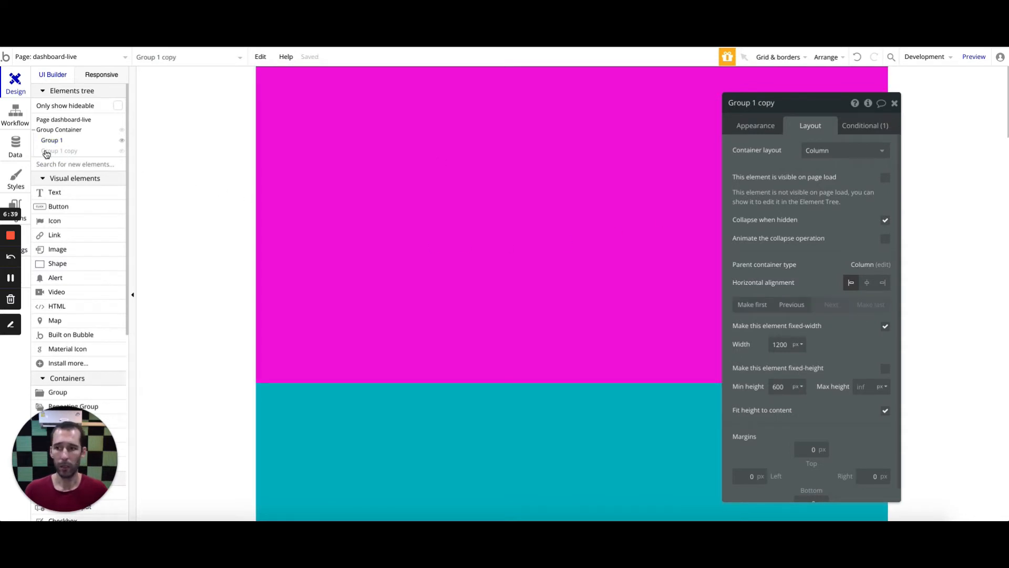
click(58, 153)
click(58, 153)
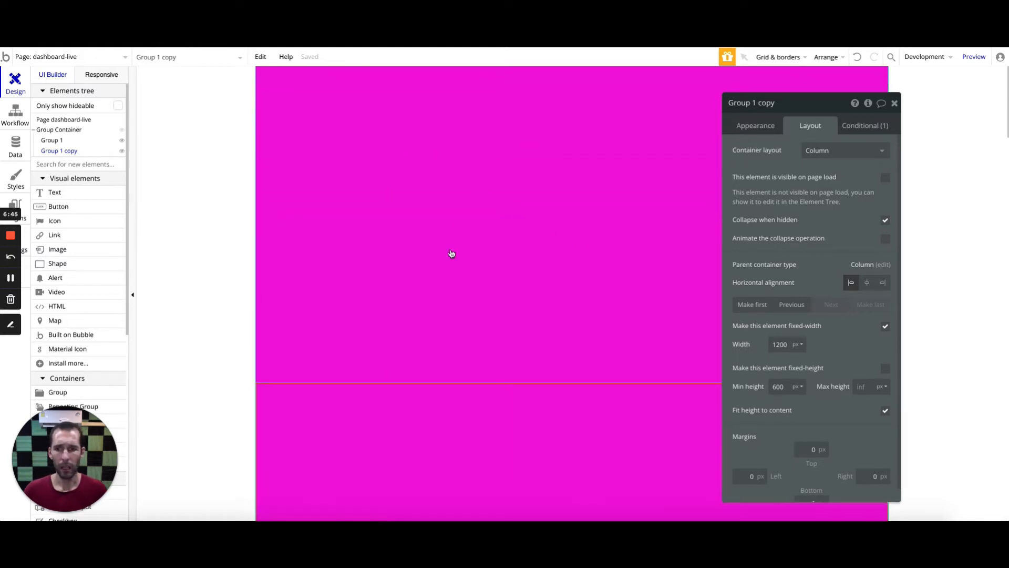
Step: Change the copied group's background color to blue-violet #4D0EED
click(756, 125)
click(817, 305)
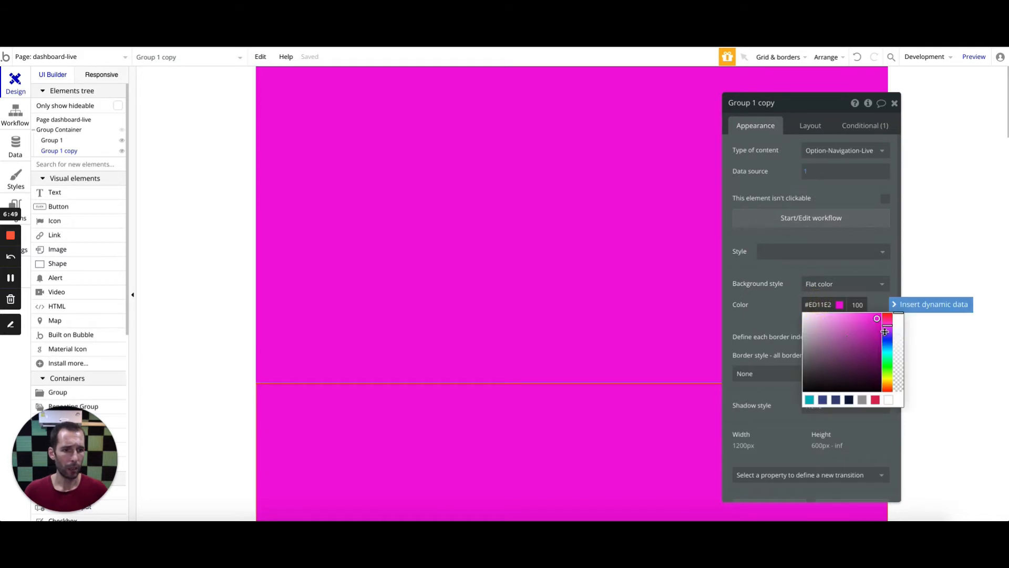
drag(887, 325, 887, 335)
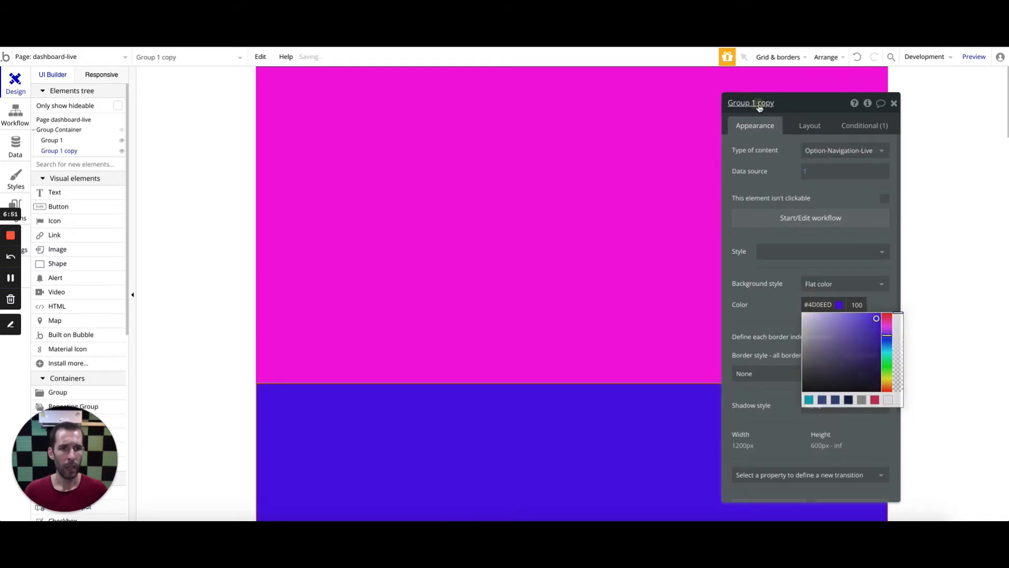
Step: Rename the copied group as Group 2
click(756, 104)
drag(755, 107, 752, 103)
click(756, 108)
text(2)
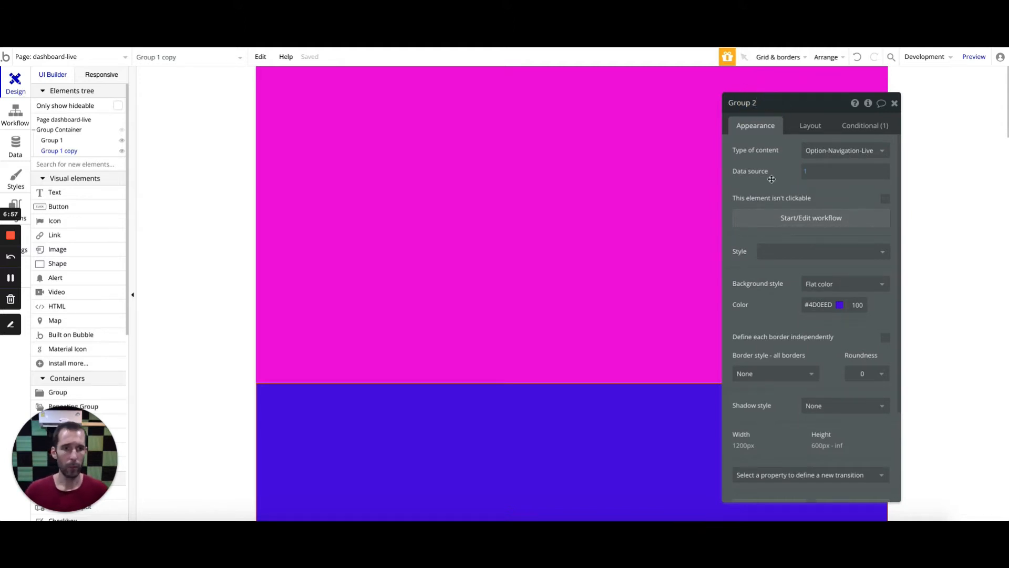
Step: Set Group 2's data source to option 2 of the navigation option set
click(807, 172)
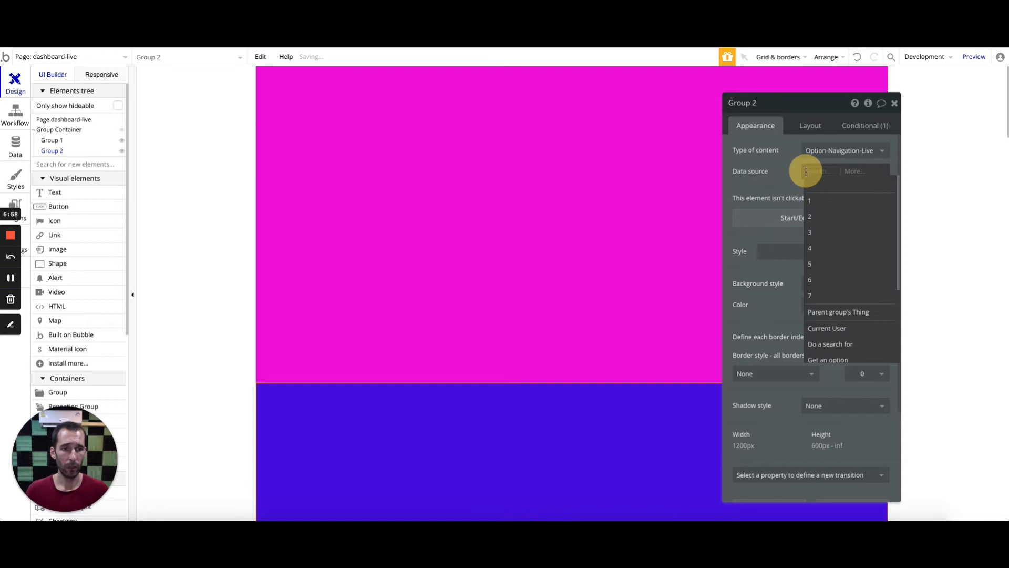
click(818, 220)
scroll(493, 285, down, 4)
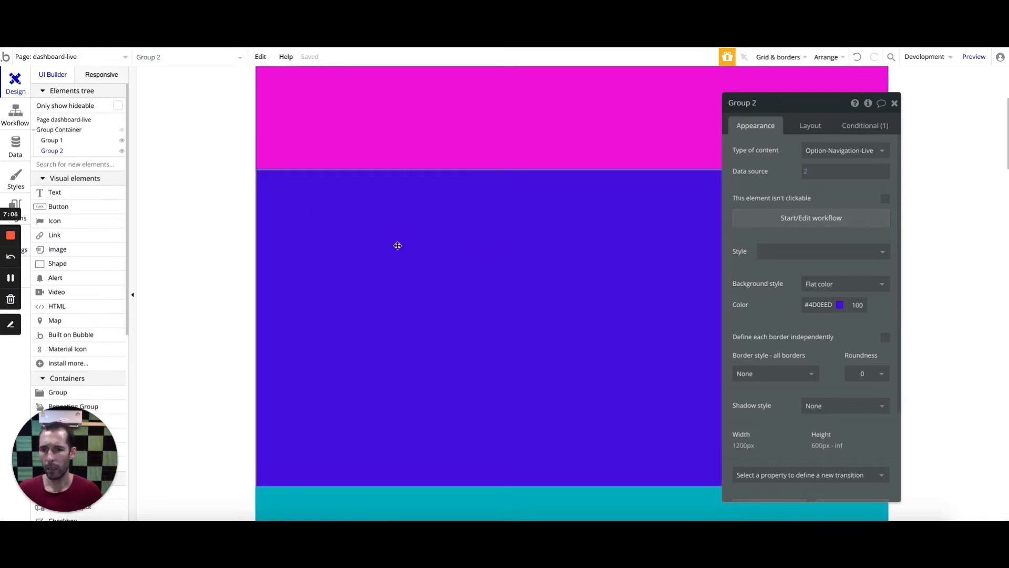
Step: Paste another copy of Group 1 into Group Container and show the hidden copy on the canvas
scroll(396, 244, down, 2)
click(373, 396)
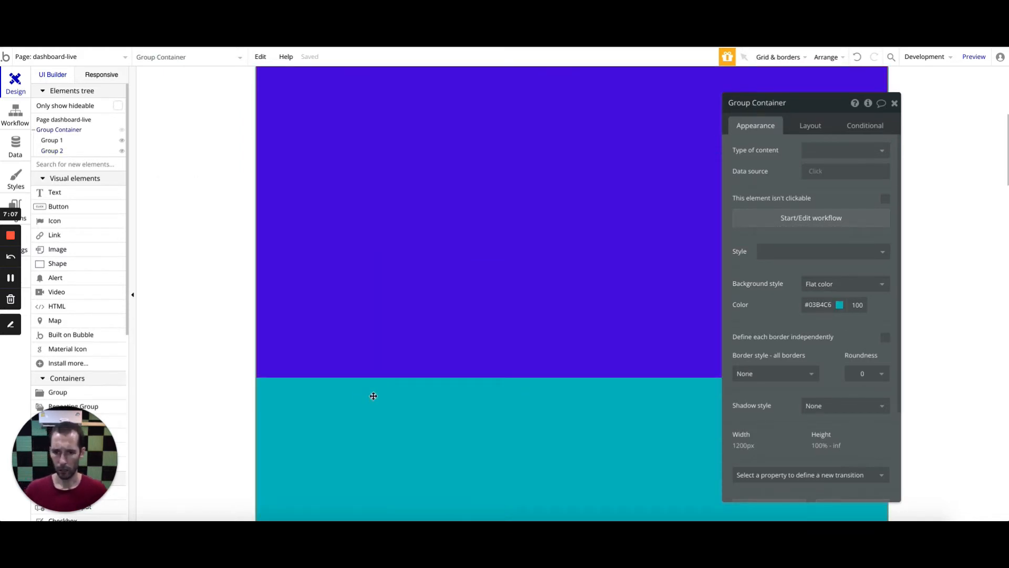
key(ctrl+v)
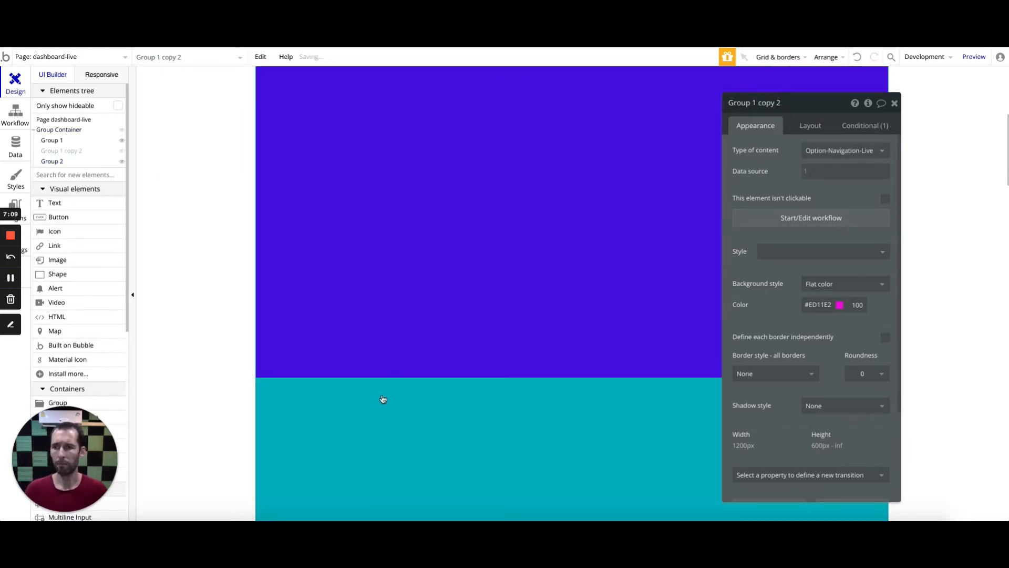
click(64, 153)
click(64, 153)
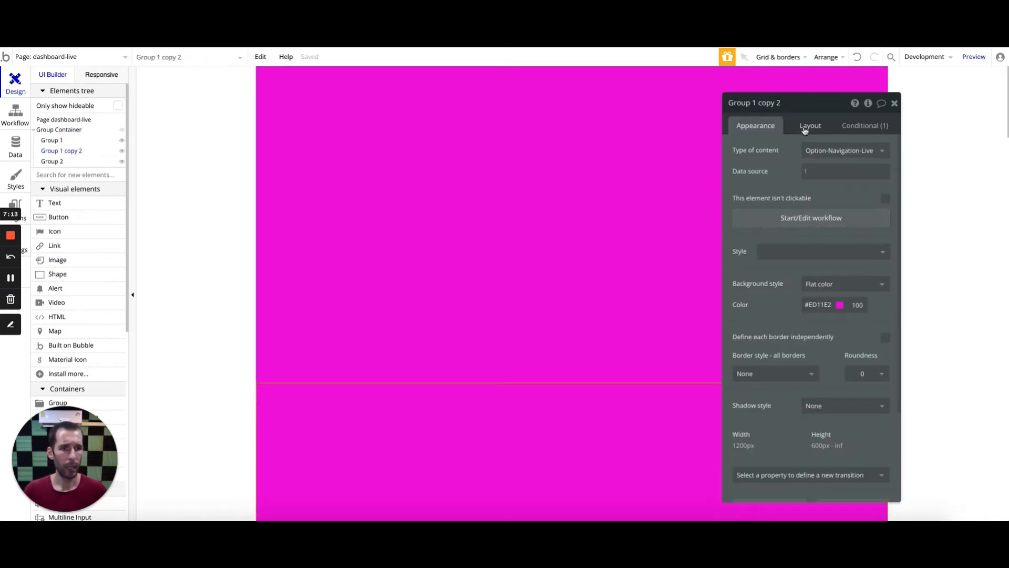
Step: Rename the new Group 1 copy as Group 3 and set its data source to option 3
click(782, 111)
drag(782, 107, 757, 116)
text(3)
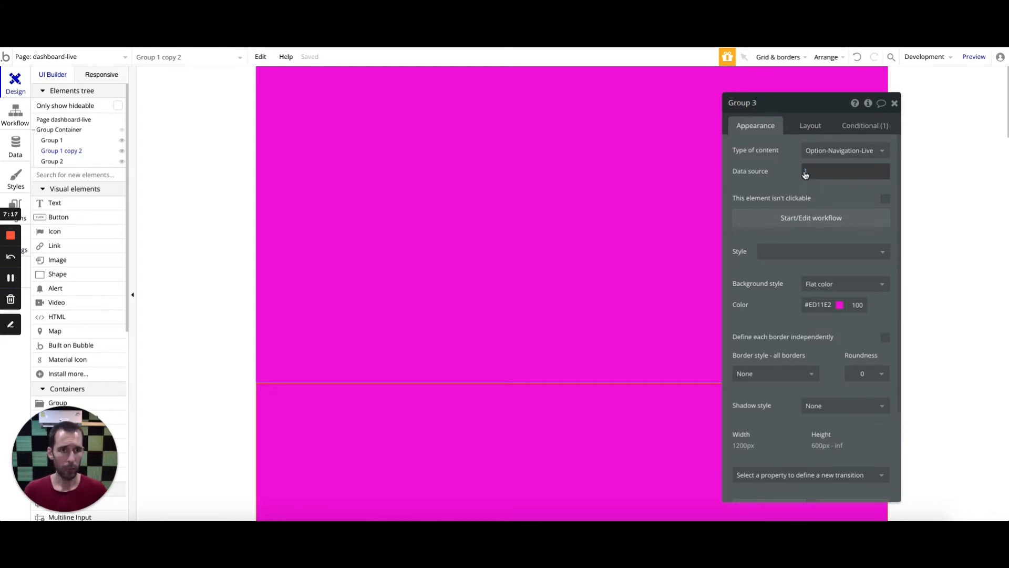
click(807, 171)
click(818, 232)
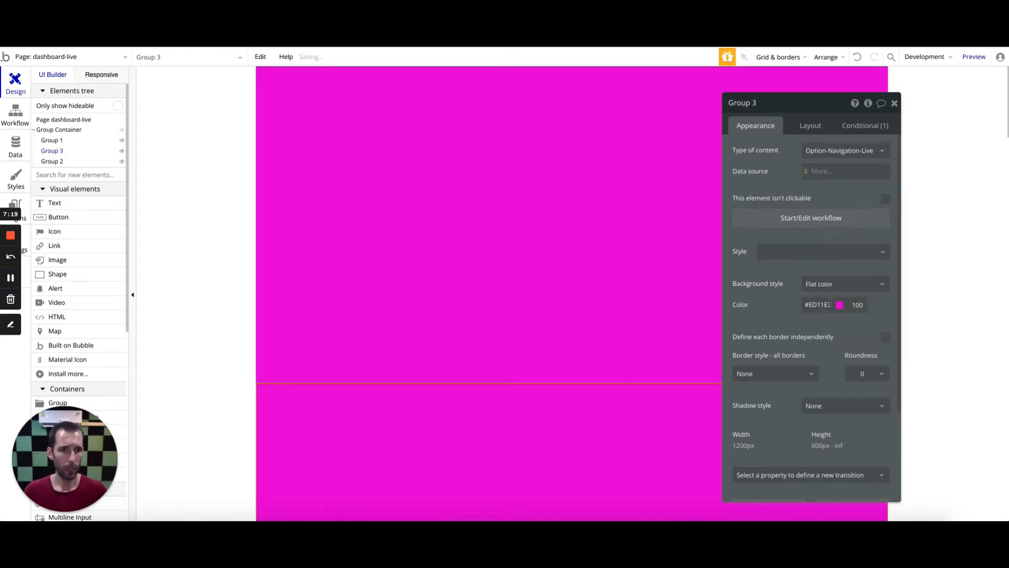
Step: Change Group 3's background color to cyan #0EDAED
click(820, 304)
drag(888, 344, 887, 351)
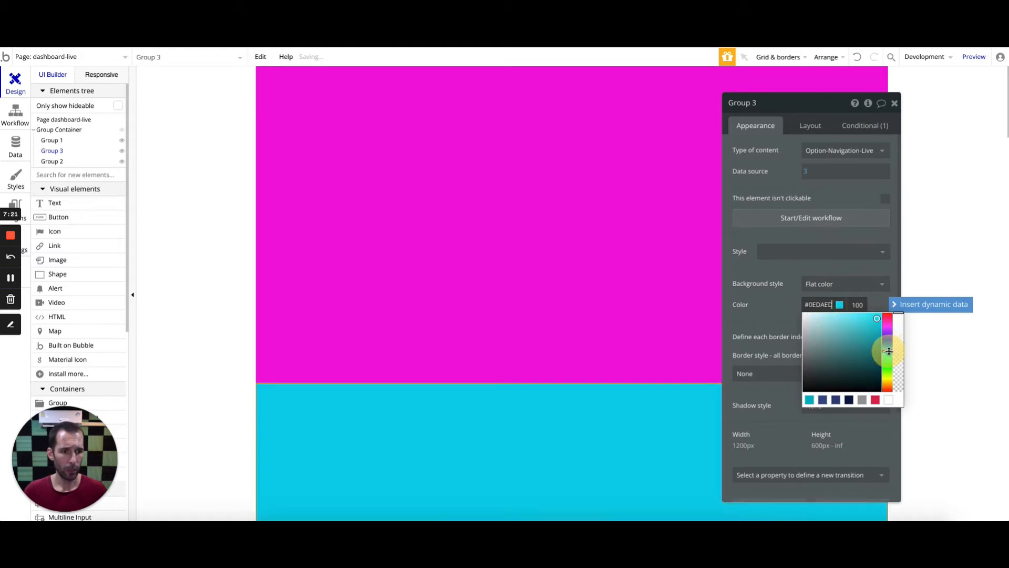
scroll(500, 176, down, 8)
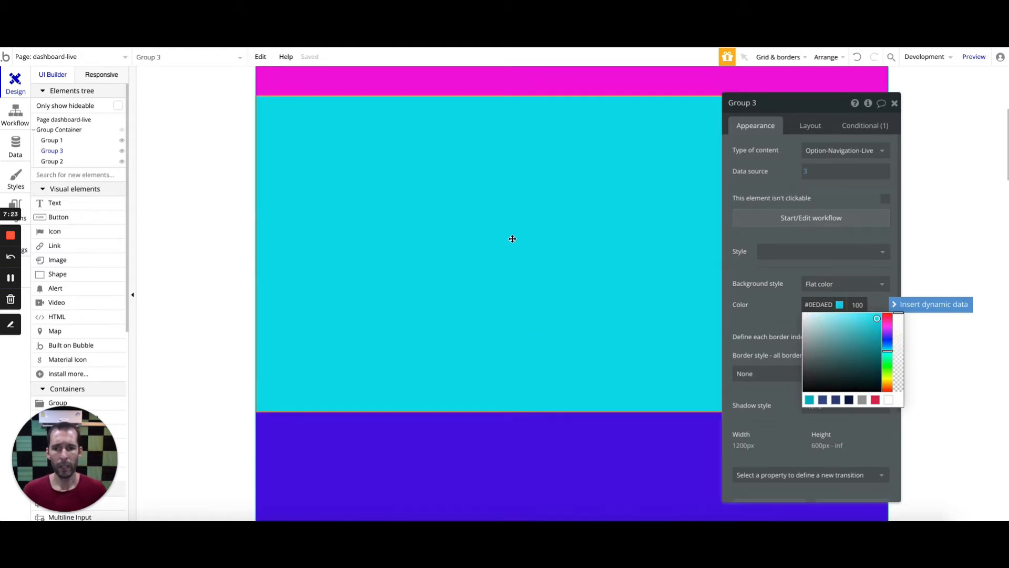
scroll(465, 363, down, 4)
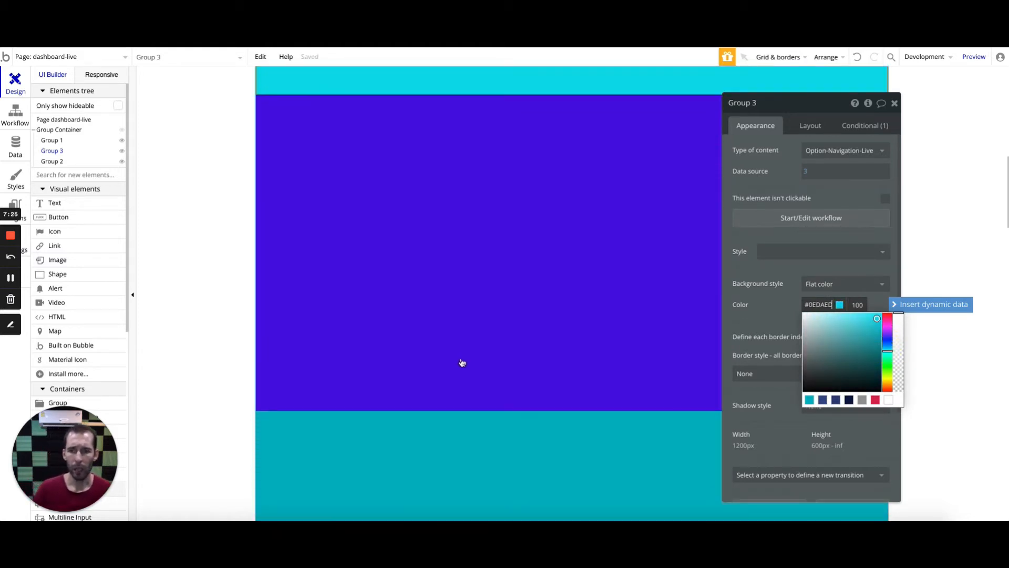
Step: Move Group 2 one position earlier in Group Container so it sits between Group 1 and Group 3
scroll(437, 305, up, 5)
scroll(400, 231, up, 5)
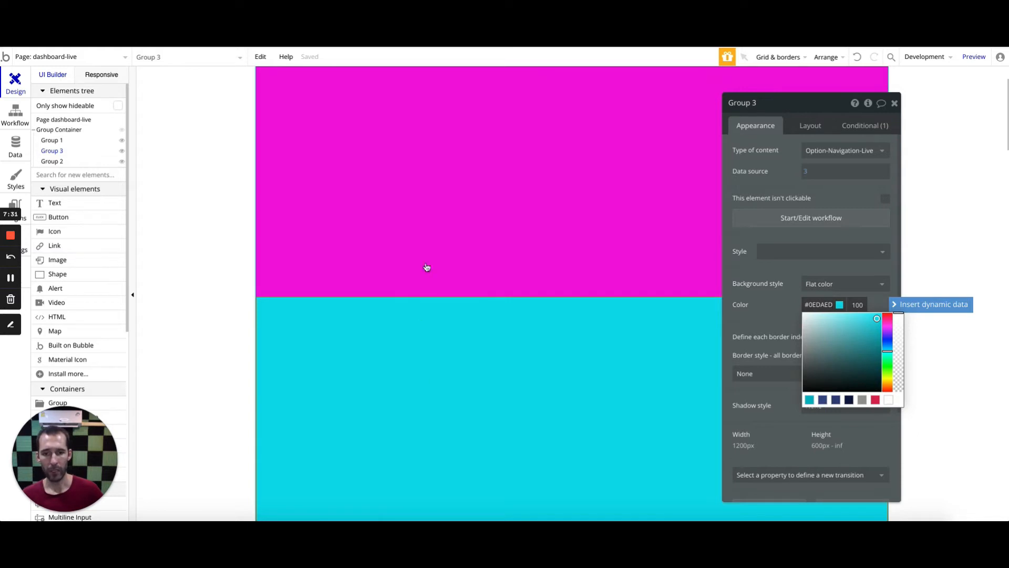
scroll(430, 328, down, 11)
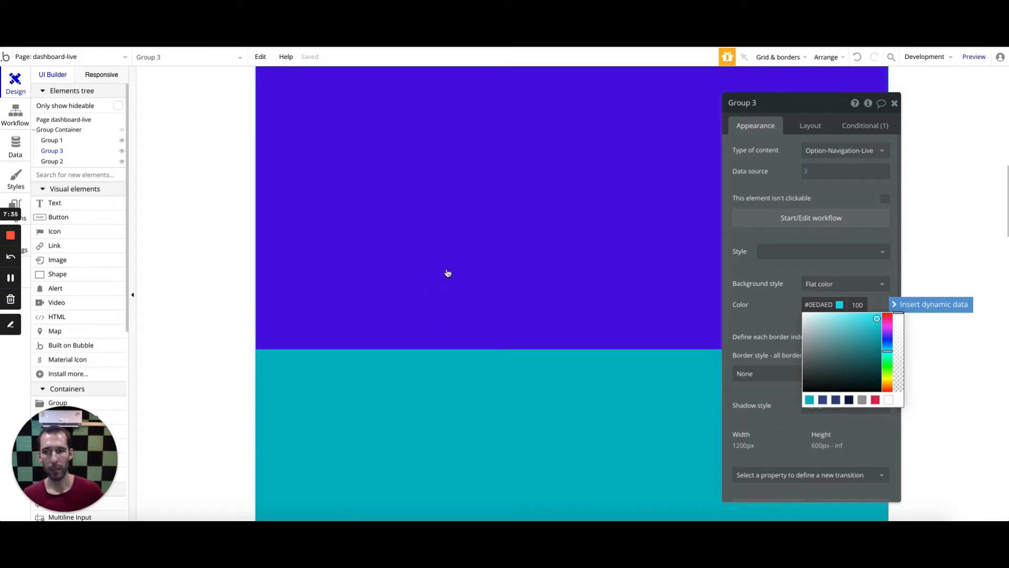
click(482, 275)
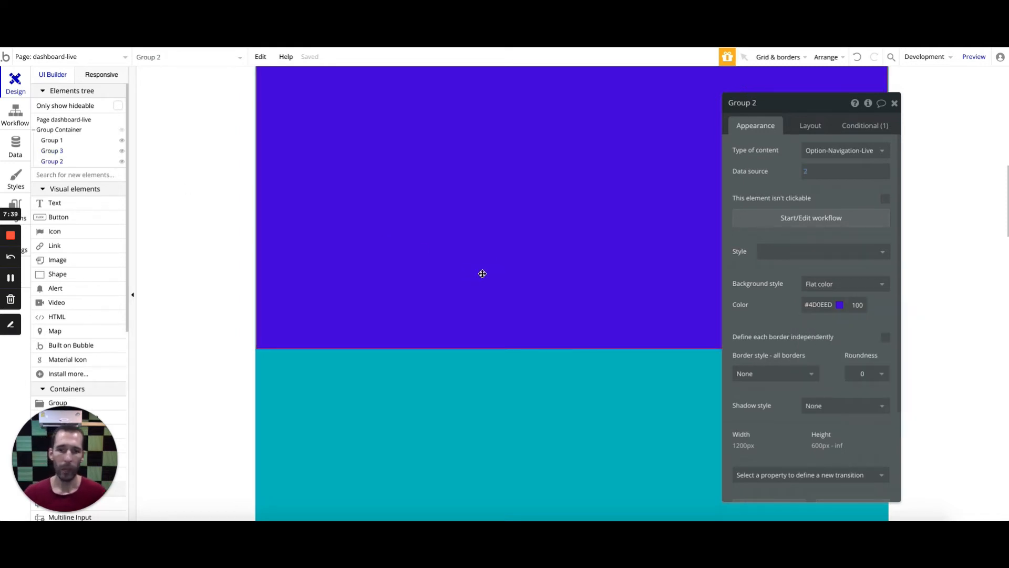
click(810, 126)
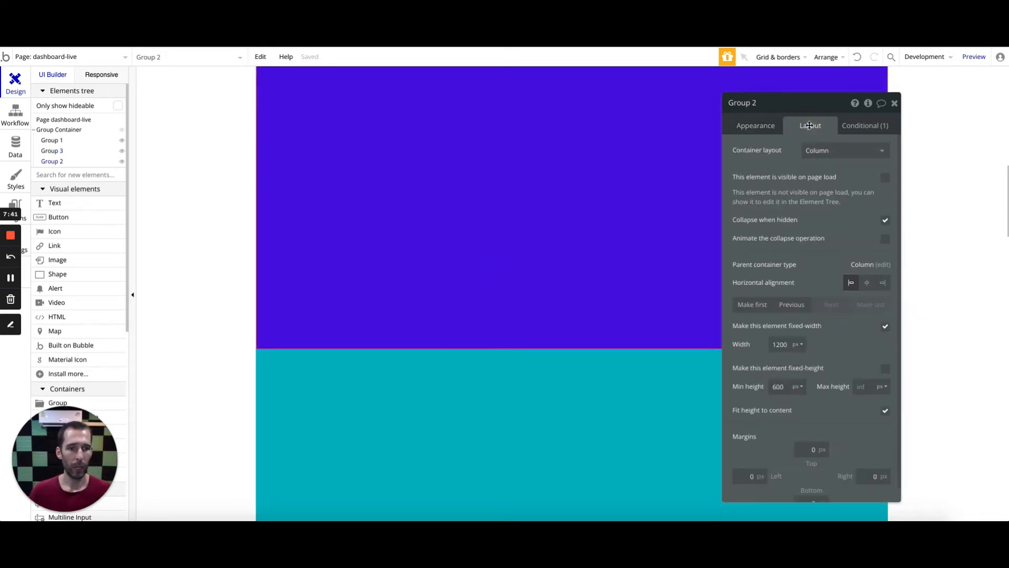
click(788, 307)
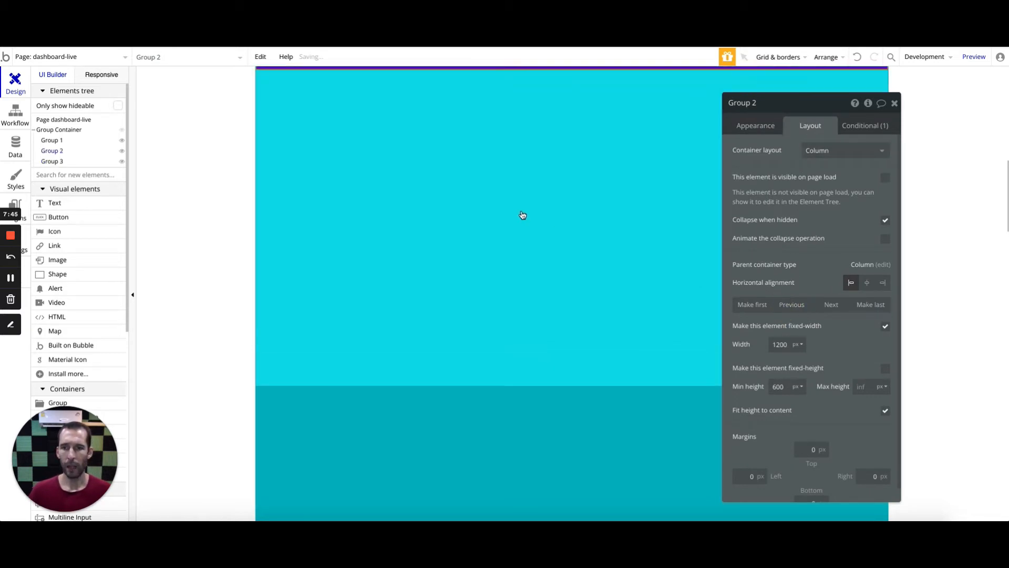
scroll(522, 215, up, 9)
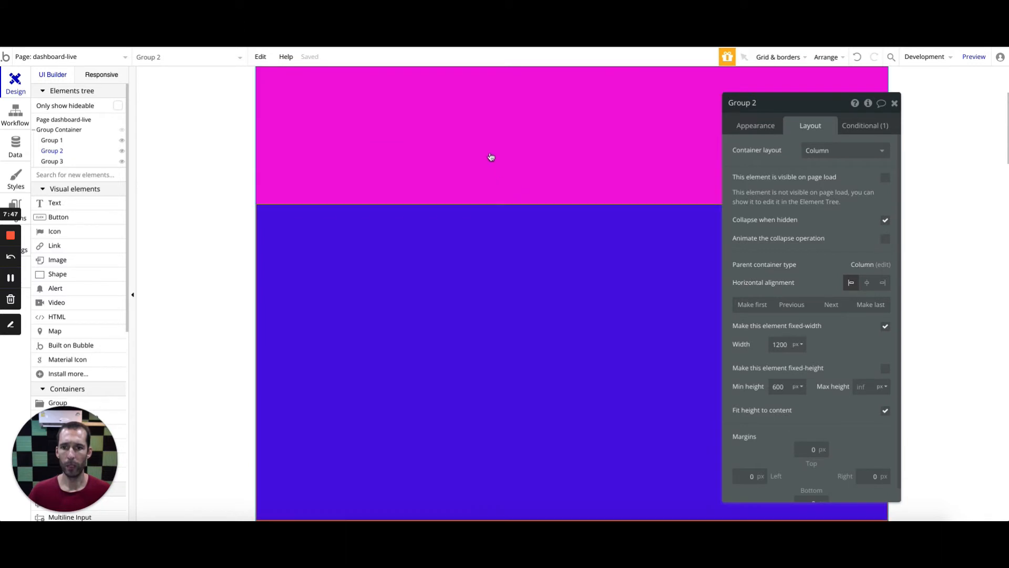
Step: Duplicate Group 3 inside Group Container and show the hidden copy on the canvas
scroll(502, 298, down, 4)
click(461, 366)
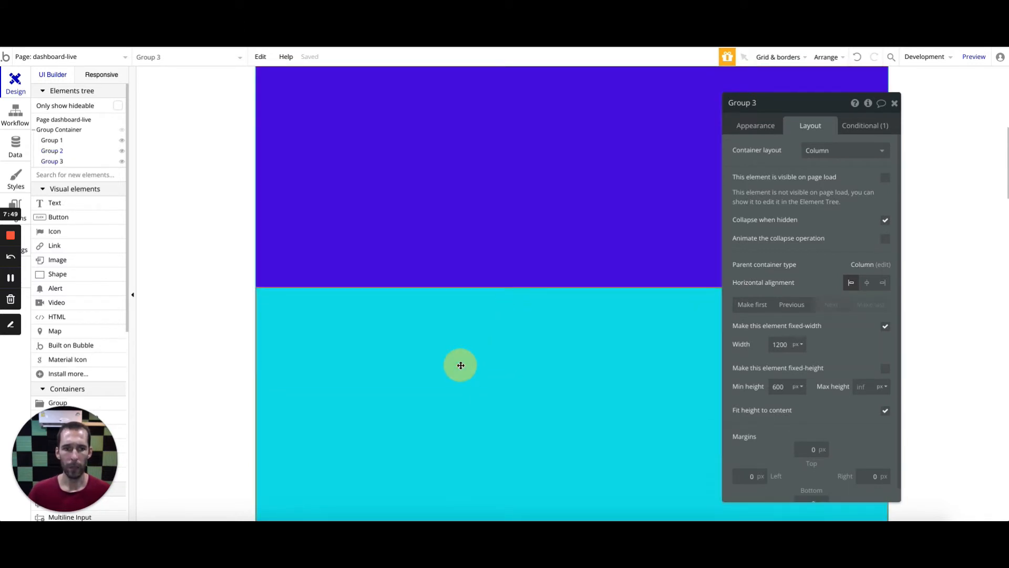
scroll(465, 235, down, 3)
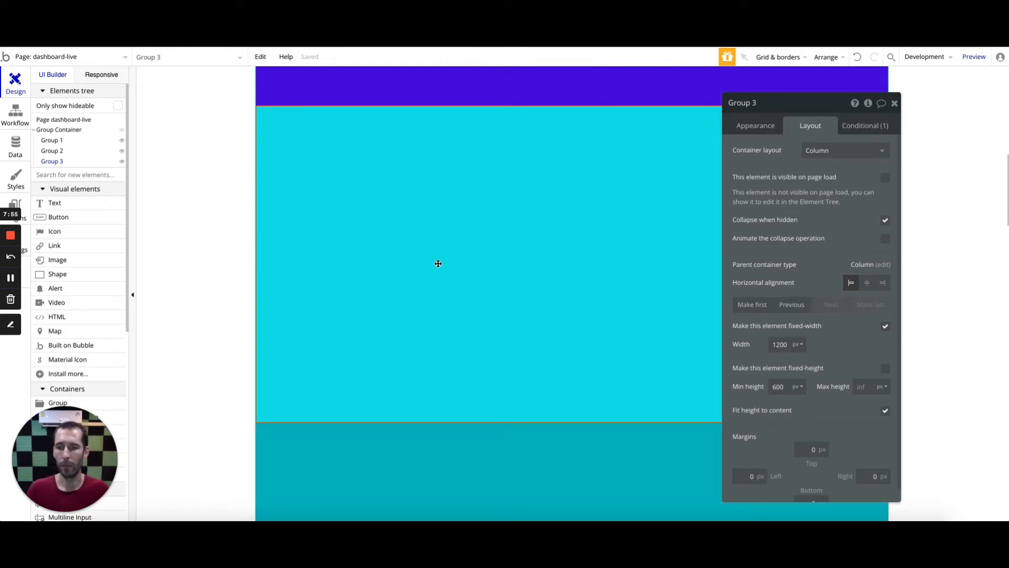
click(415, 221)
key(super+c)
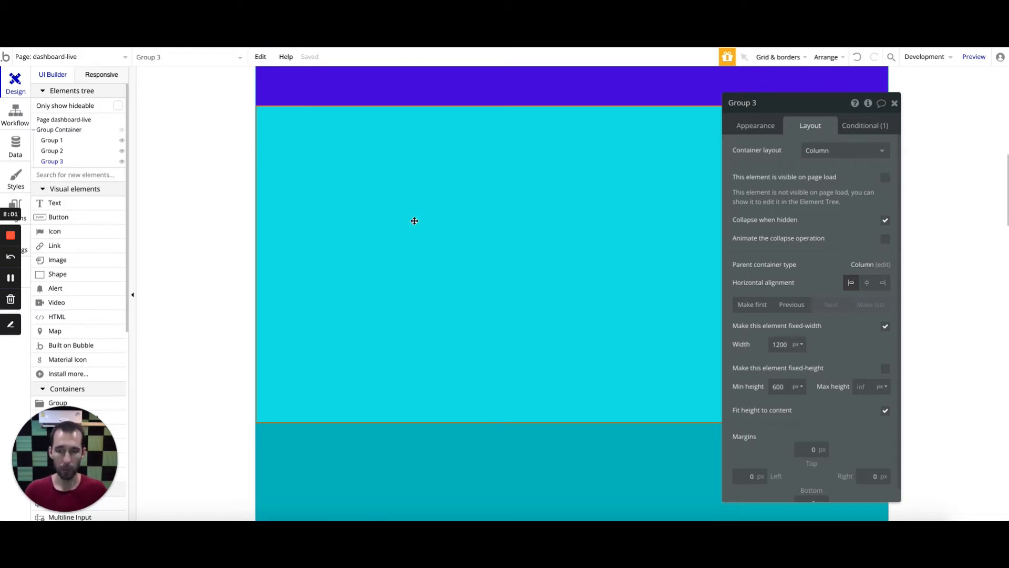
key(super+v)
click(63, 174)
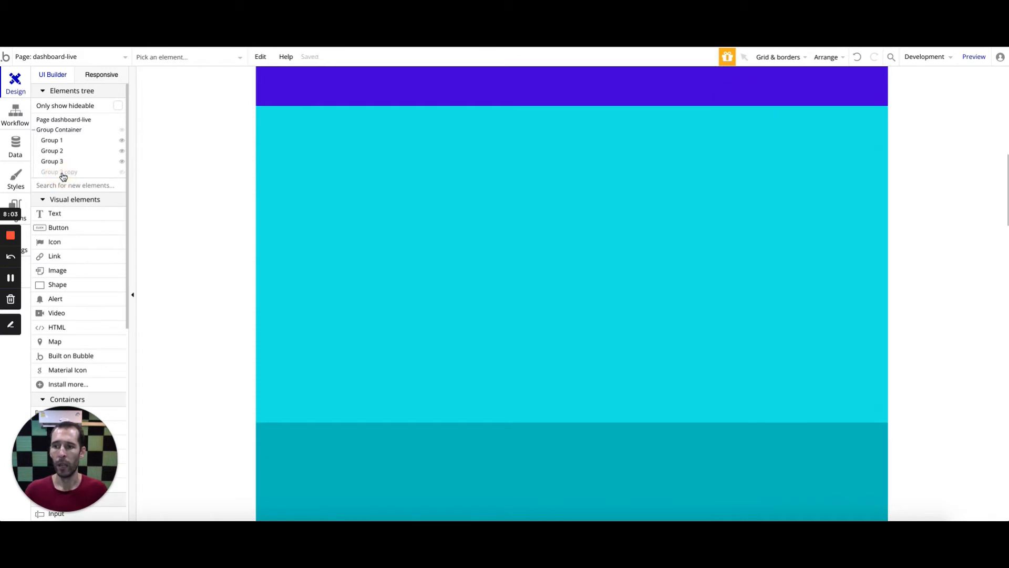
click(63, 174)
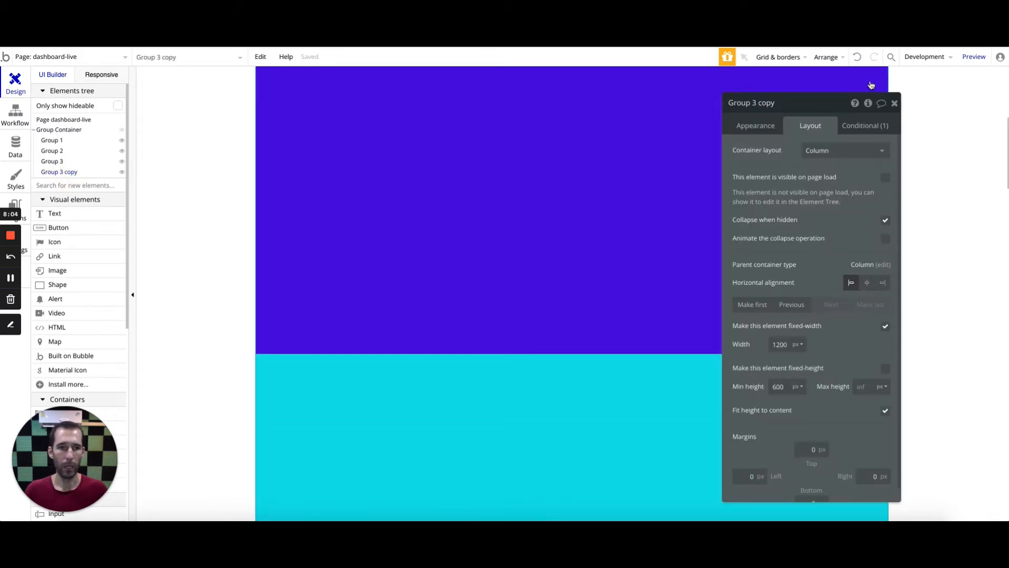
Step: Rename the Group 3 copy as Group 4
click(752, 103)
drag(753, 103, 775, 103)
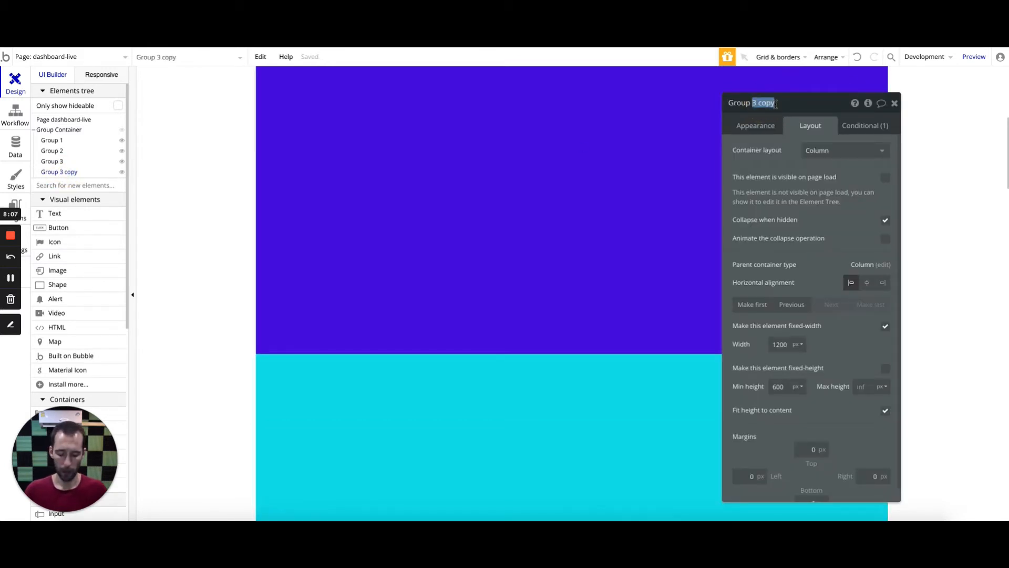
text(4)
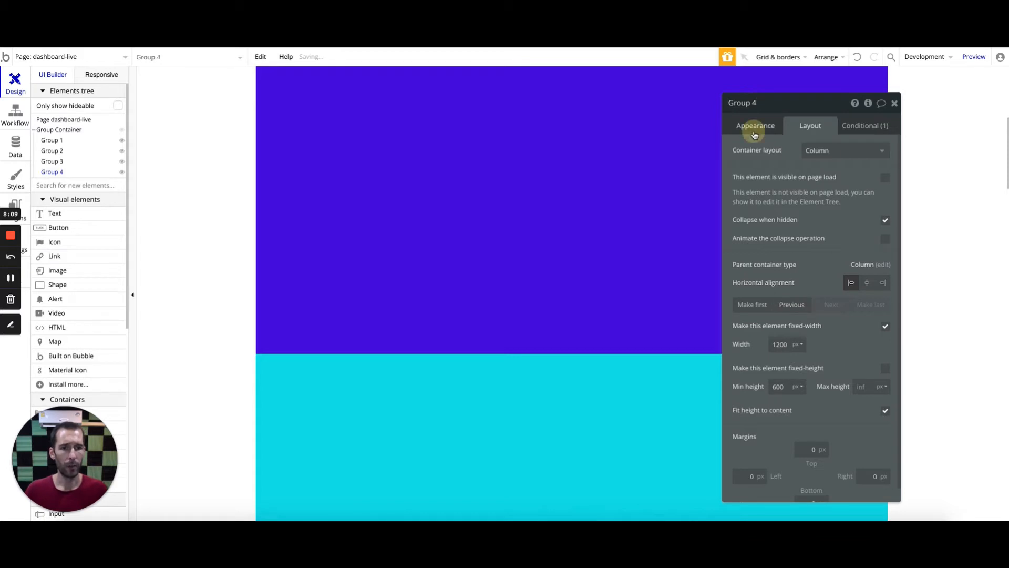
Step: Change Group 4's background color to green #0CED2A and set its data source to option 4
click(755, 125)
click(821, 304)
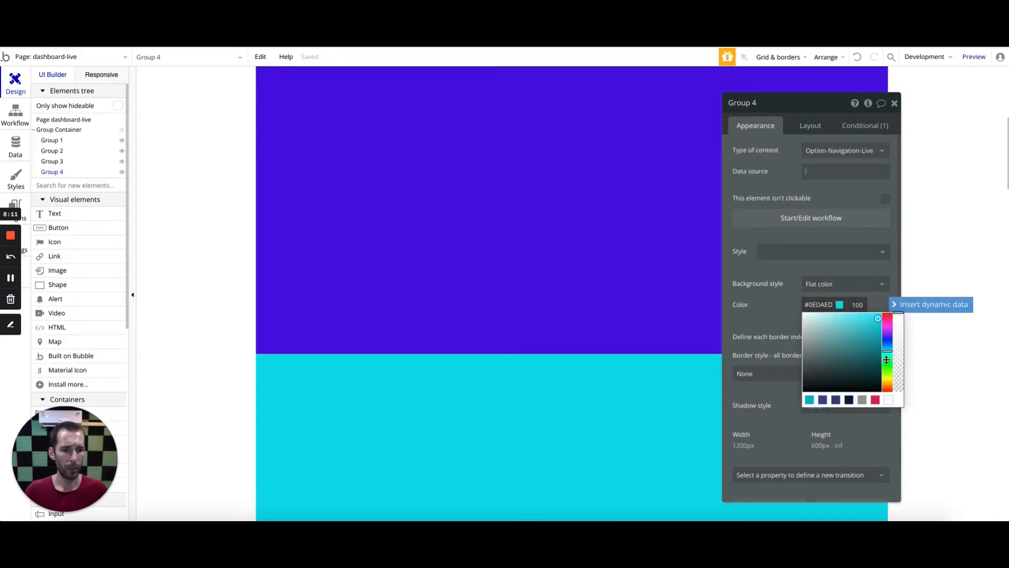
drag(887, 359, 887, 364)
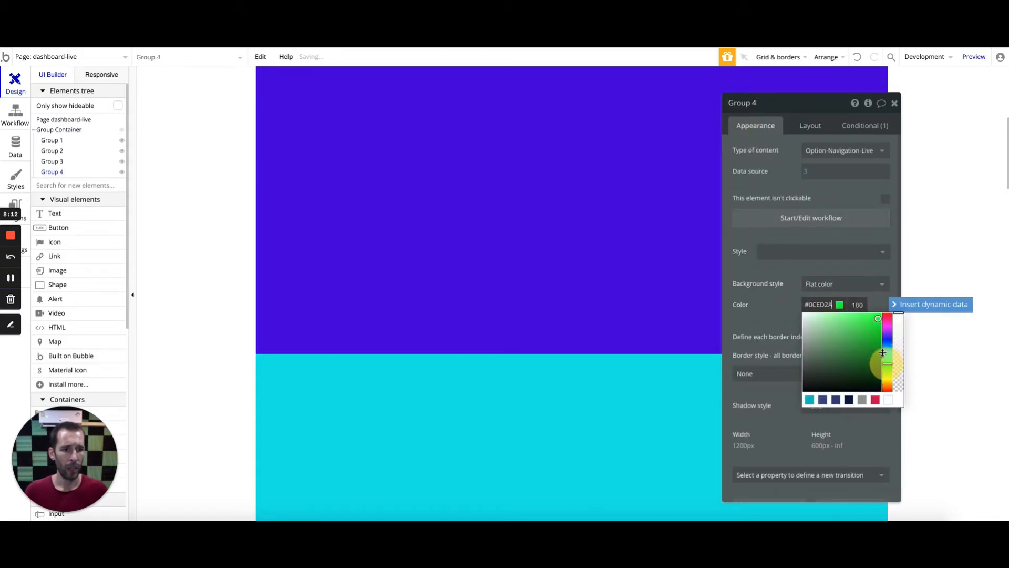
click(807, 177)
click(825, 248)
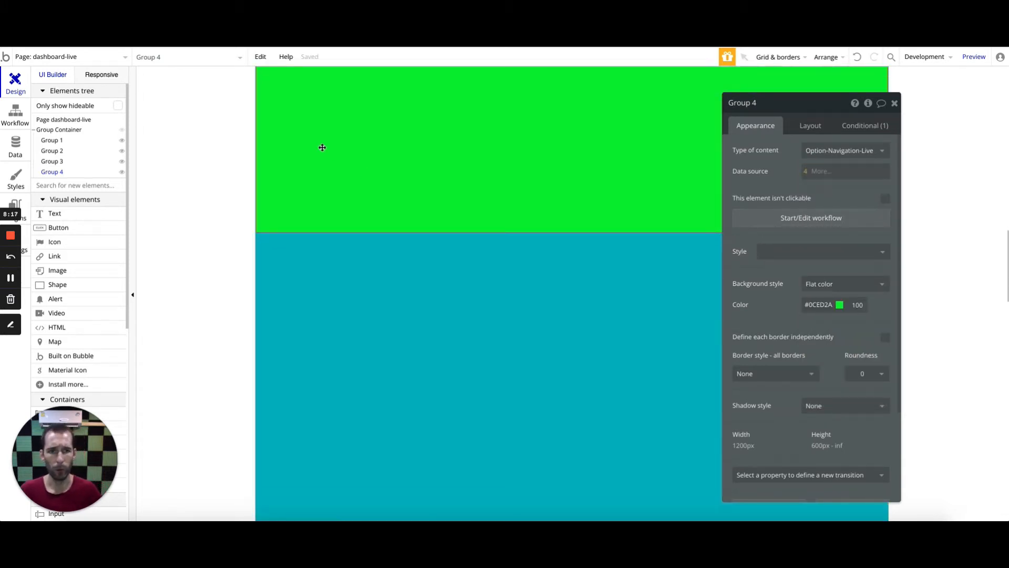
Step: Duplicate Group 4 inside Group Container and show the hidden copy on the canvas
click(304, 192)
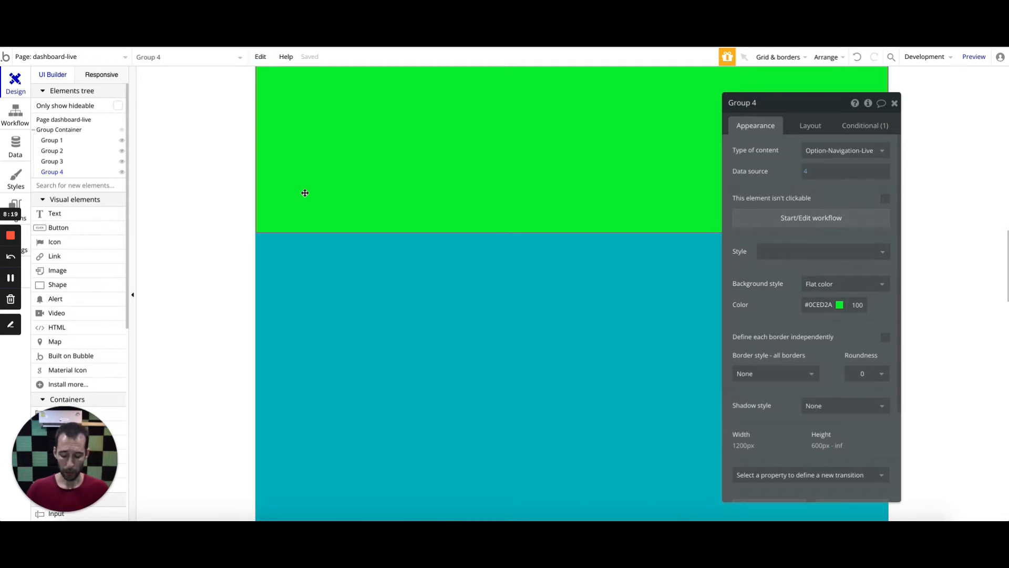
key(ctrl+c)
key(ctrl+v)
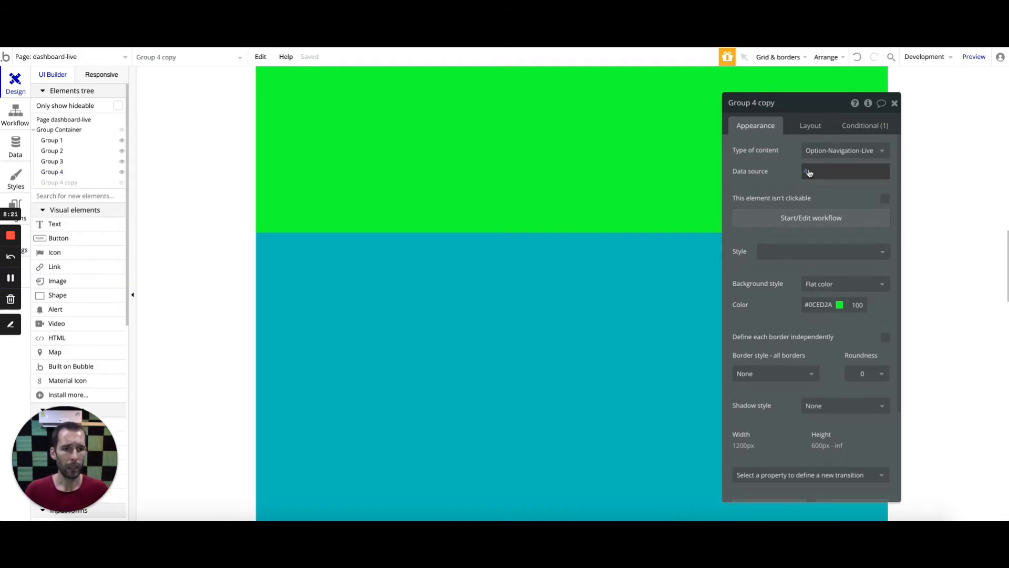
click(810, 173)
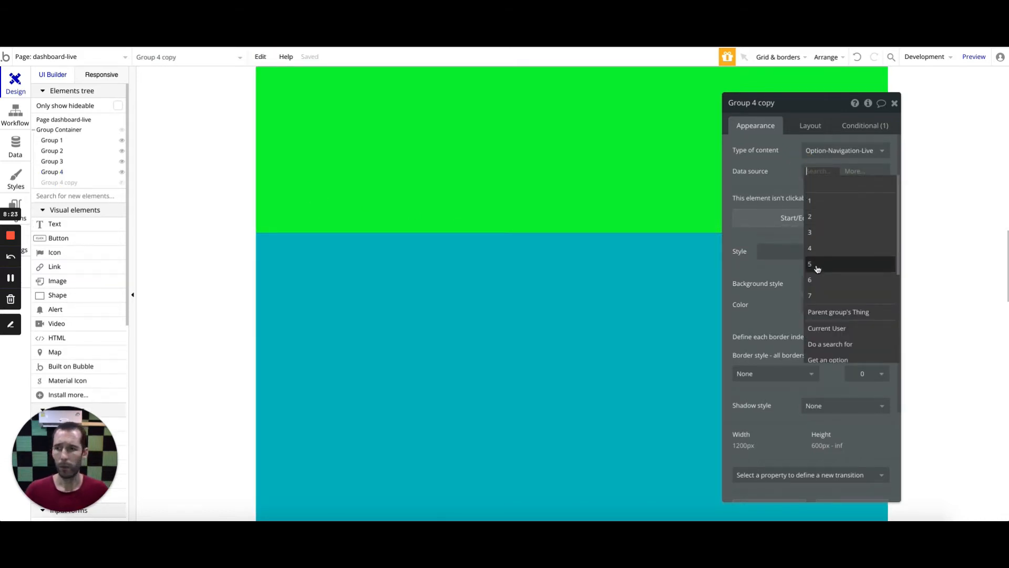
click(58, 184)
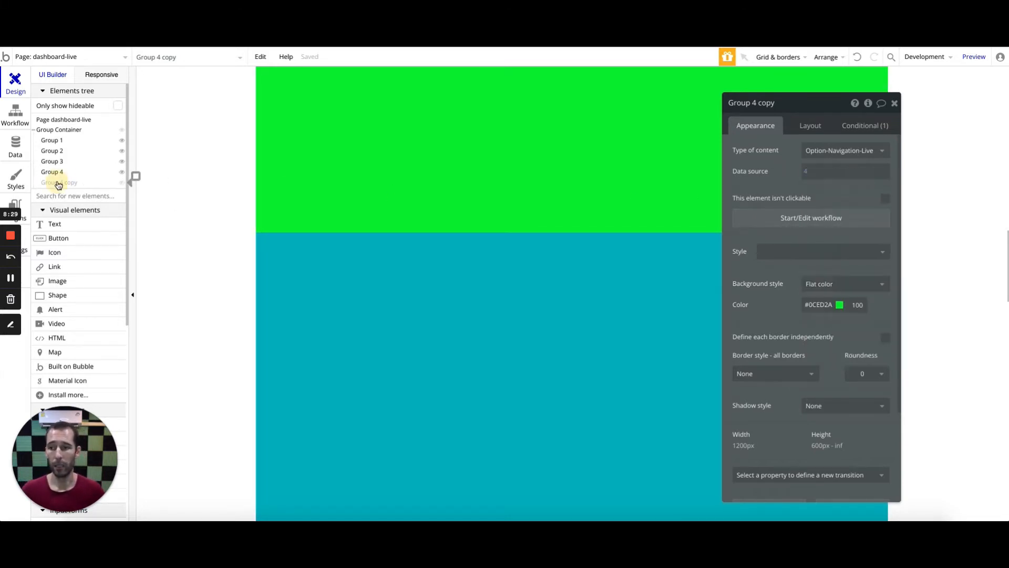
click(57, 184)
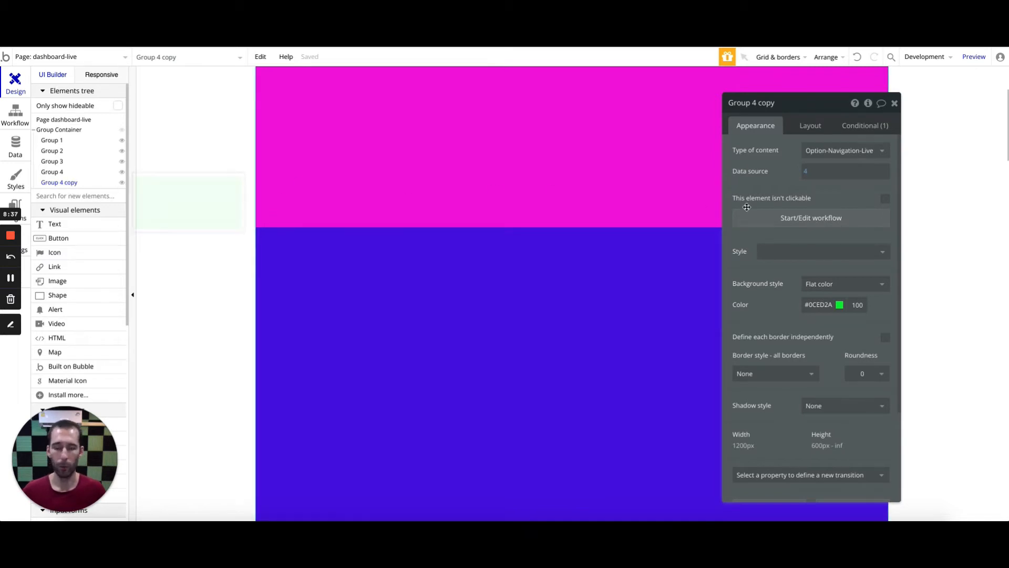
Step: Rename the Group 4 copy as Group 5
click(809, 128)
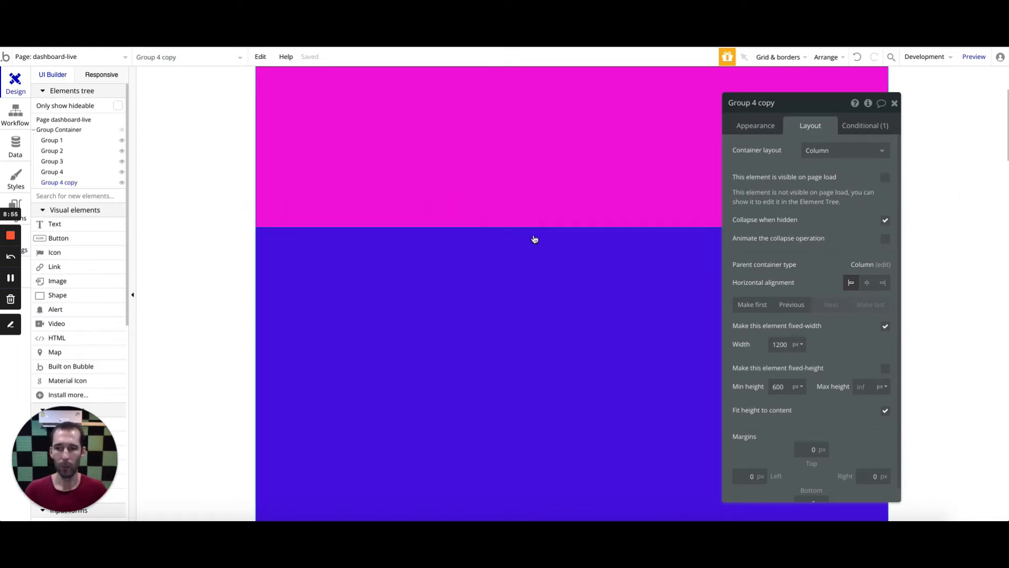
scroll(388, 217, down, 2)
scroll(387, 217, down, 3)
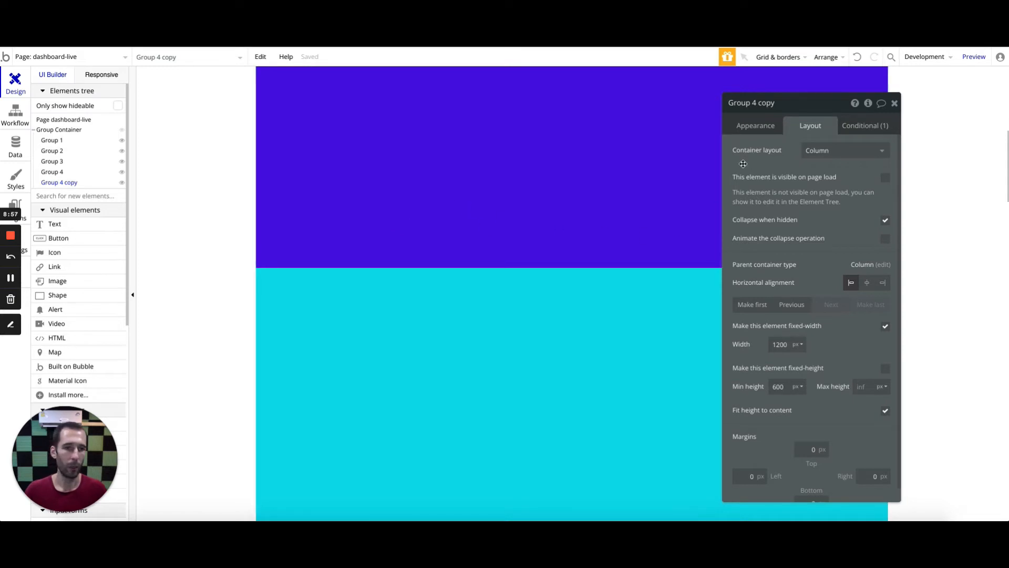
click(774, 104)
drag(774, 103, 751, 103)
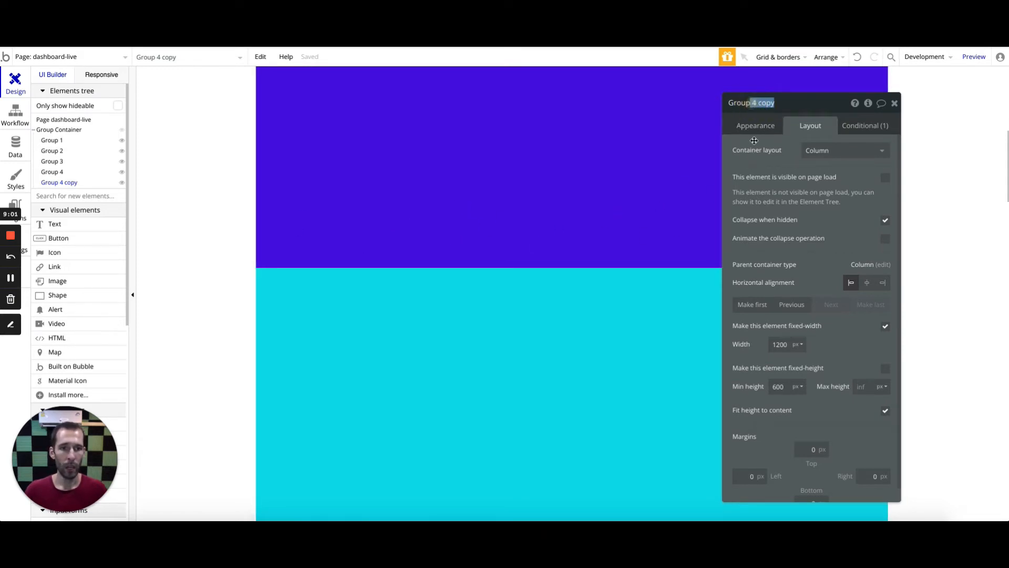
key(BackSpace)
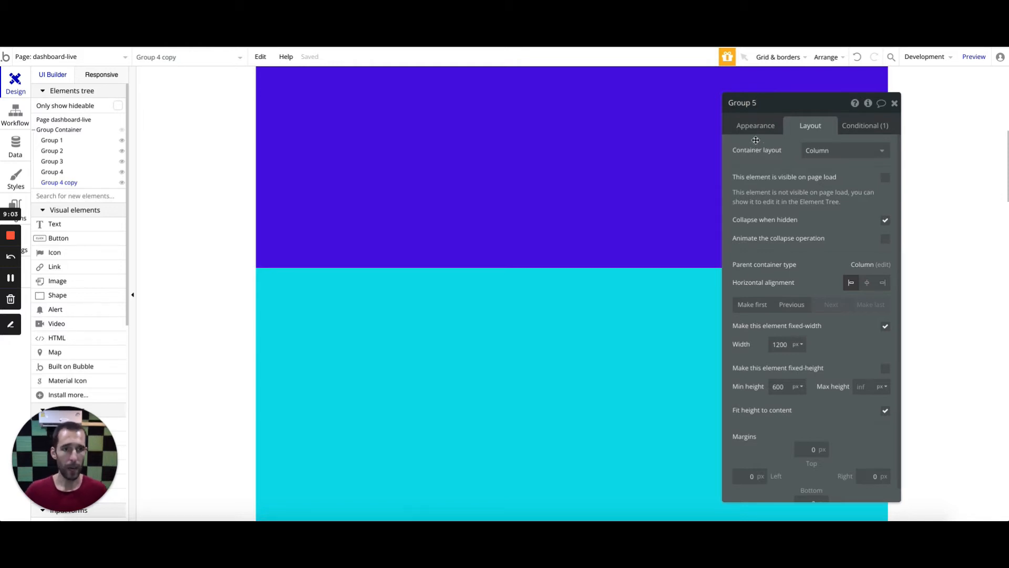
Step: Set Group 5's data source to option 5 and its background color to yellow-green #C7ED09
click(755, 125)
click(807, 170)
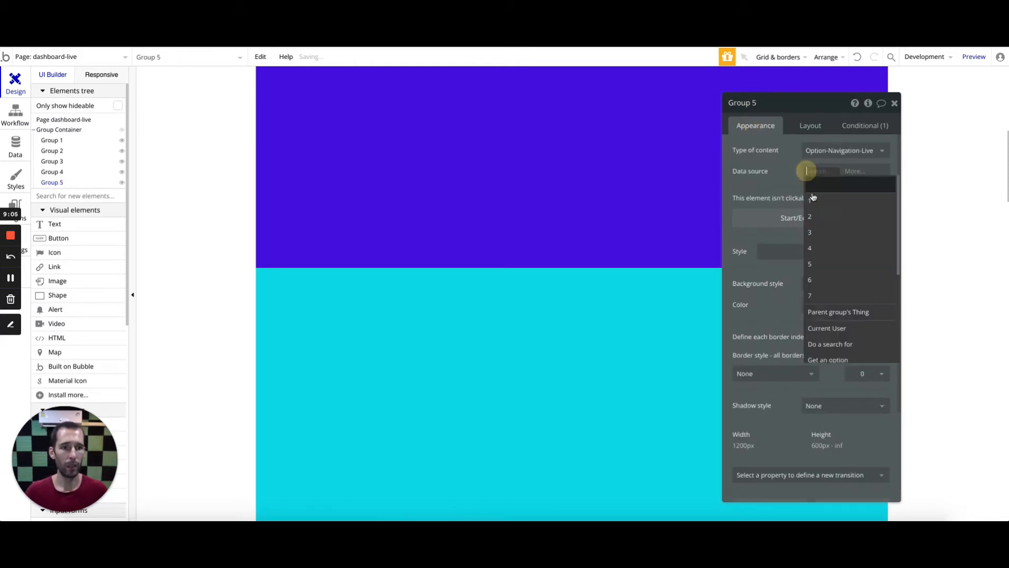
click(812, 262)
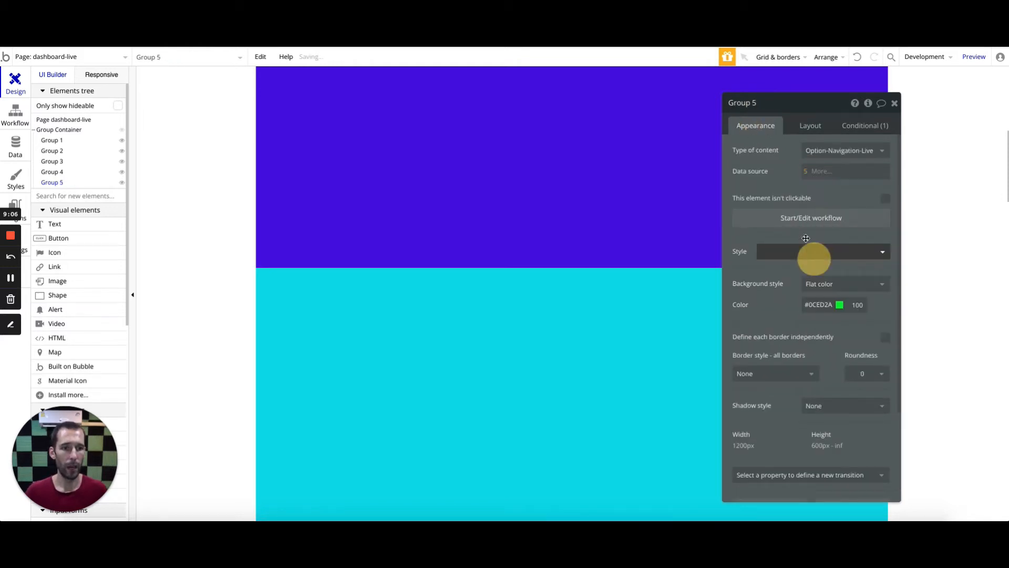
click(820, 303)
click(888, 374)
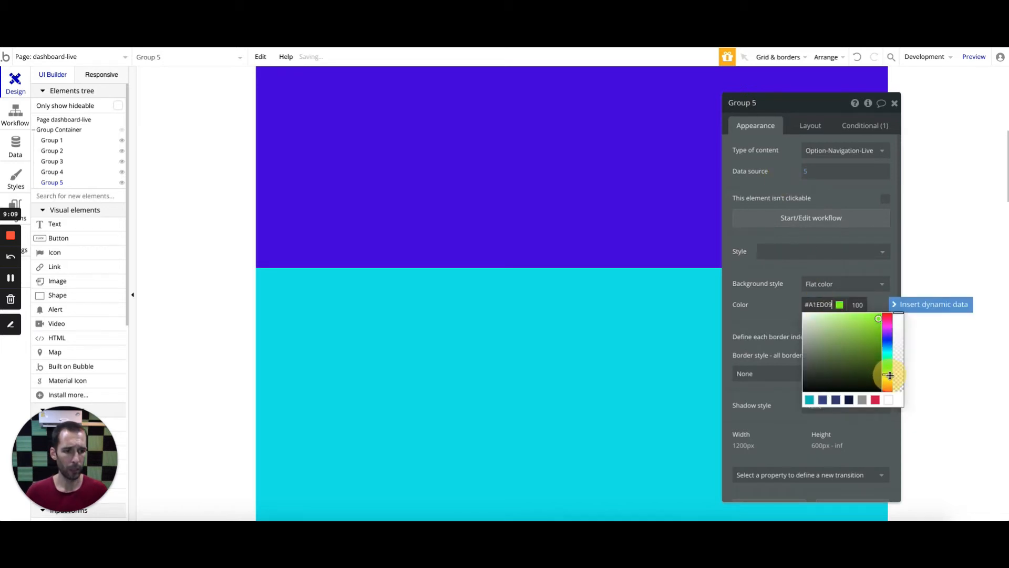
drag(890, 375, 887, 377)
click(779, 178)
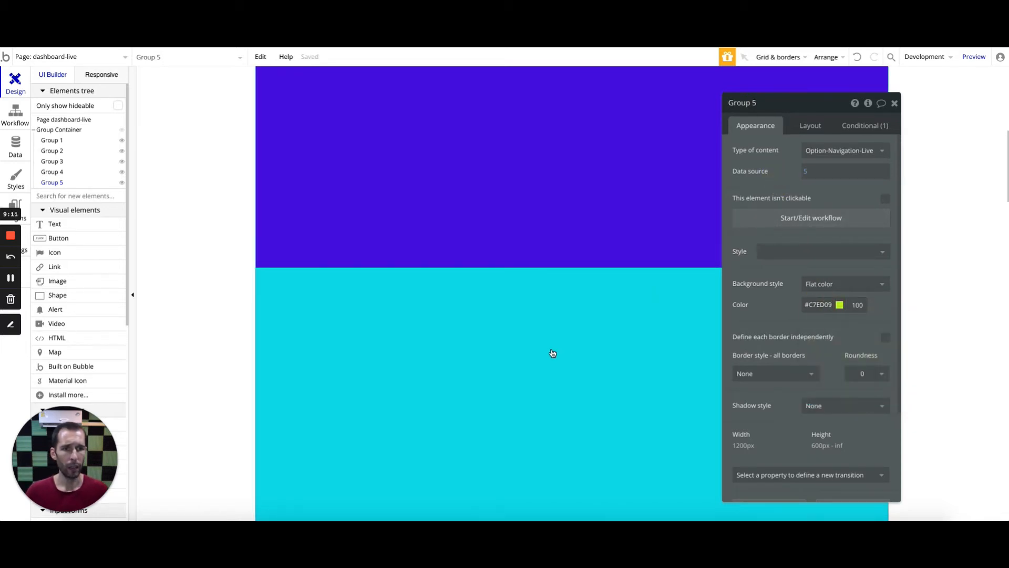
Step: Duplicate Group 5 inside Group Container and show the hidden copy on the canvas
scroll(552, 353, down, 15)
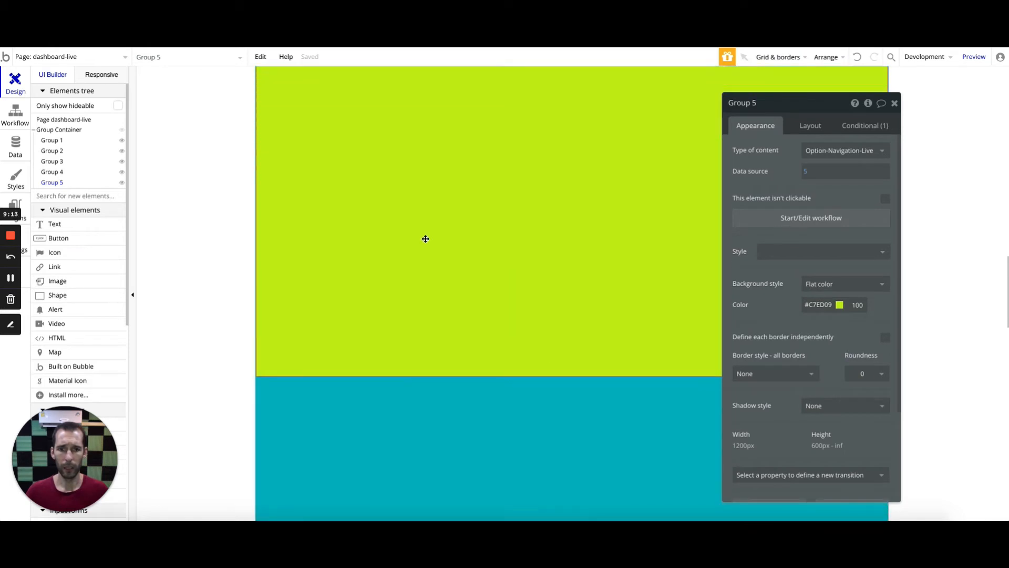
key(ctrl+c)
key(ctrl+v)
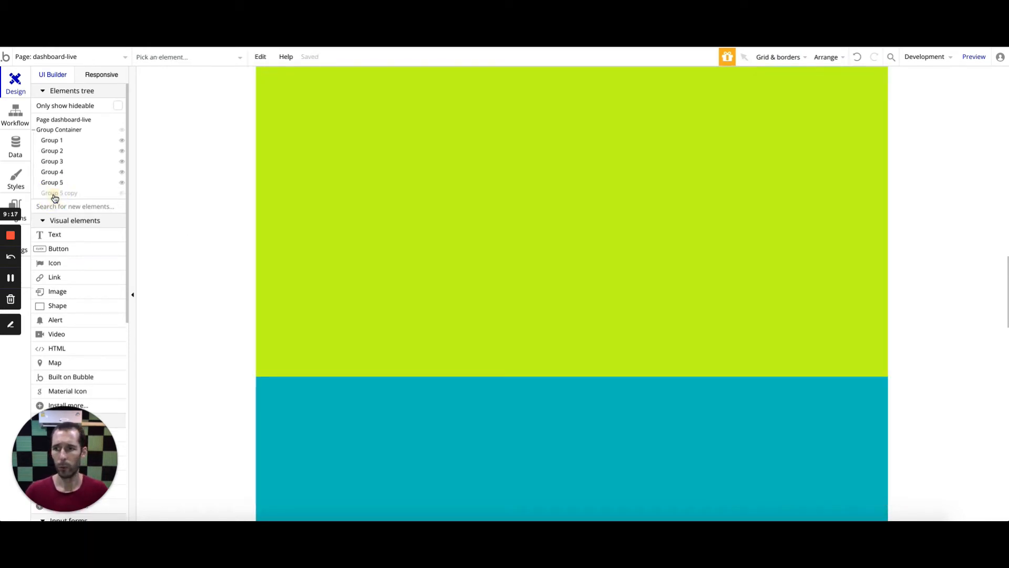
click(55, 193)
Step: Rename the Group 5 copy as Group 6y
click(747, 105)
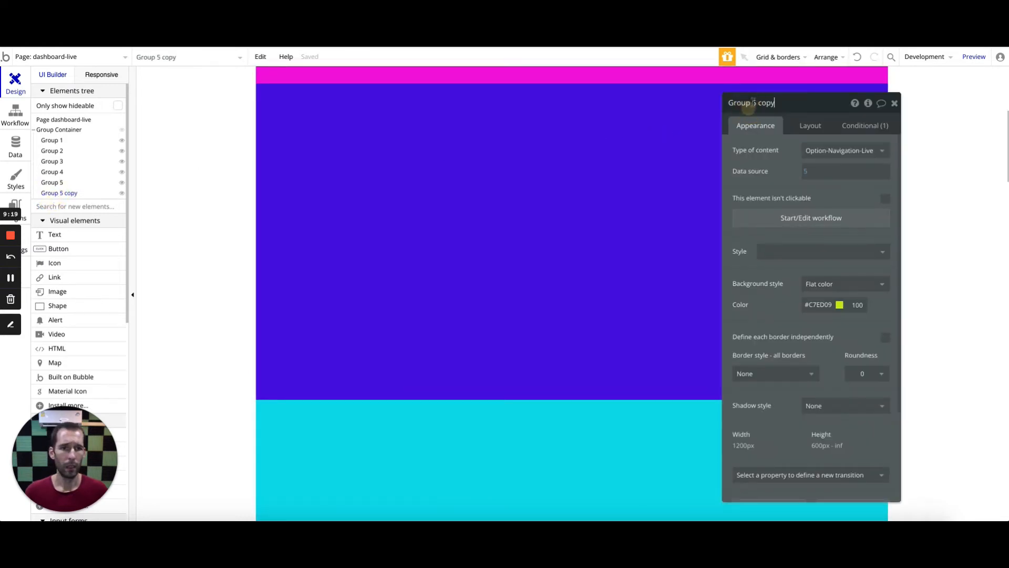
drag(752, 104, 772, 104)
text(6)
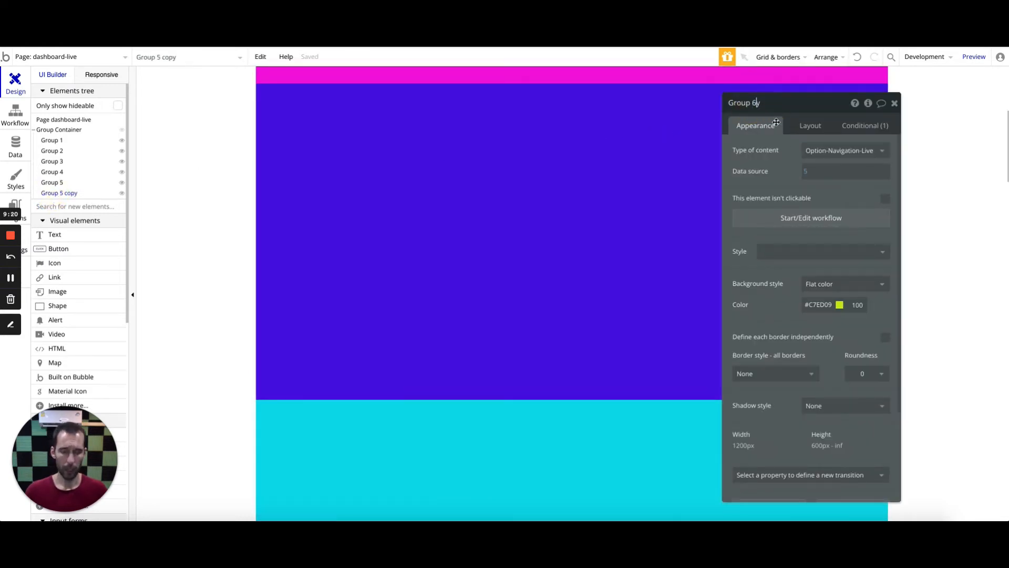
Step: Change Group 6y's background color to orange #ED9D07 and set its data source to option 6
click(818, 304)
drag(891, 380, 890, 384)
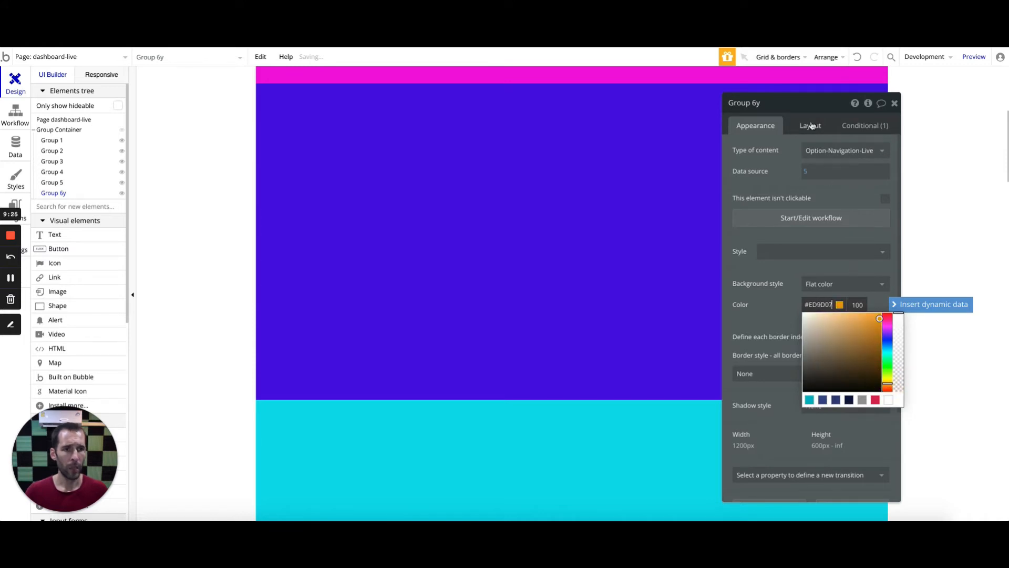
click(820, 172)
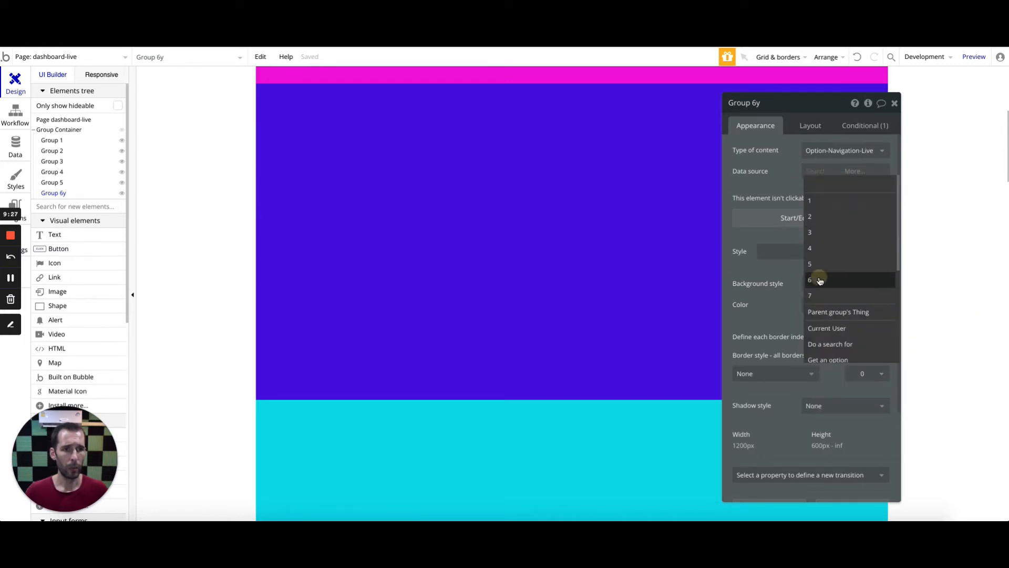
click(817, 278)
Step: Duplicate the orange Group 6y inside Group Container and show the hidden copy on the canvas
scroll(547, 322, down, 5)
scroll(541, 321, down, 10)
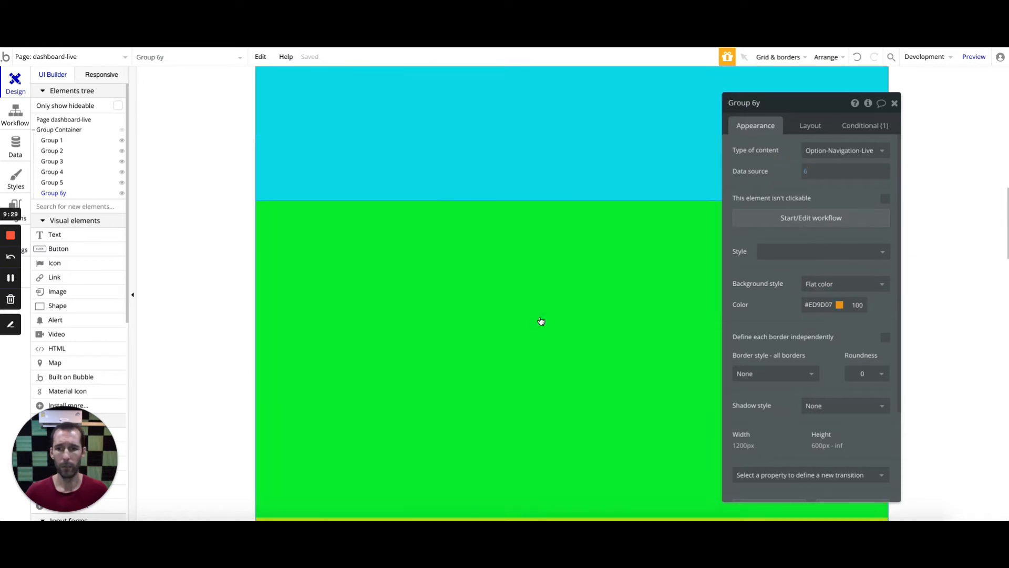
scroll(538, 316, down, 7)
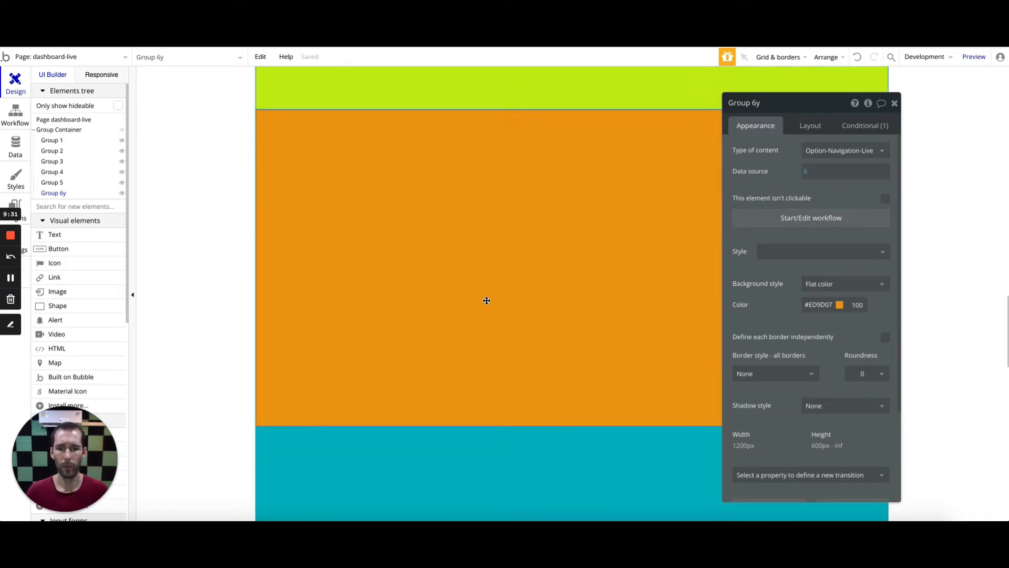
click(295, 124)
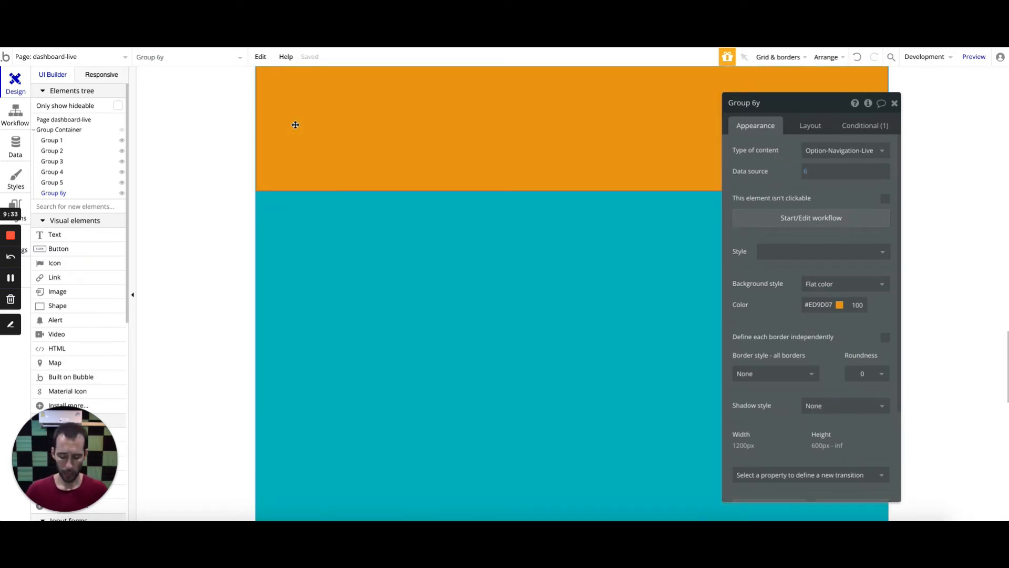
key(ctrl+d)
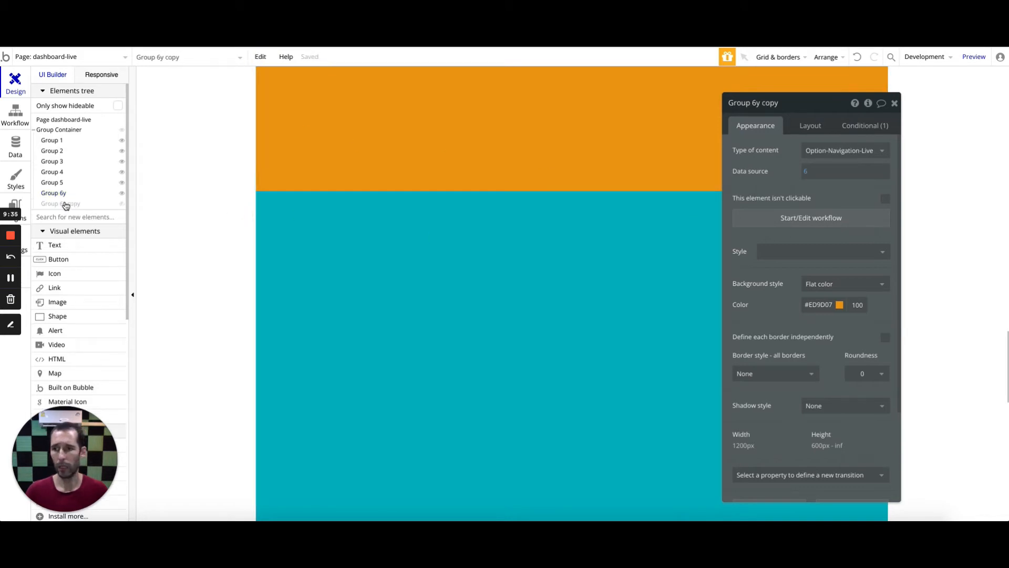
click(65, 204)
click(66, 204)
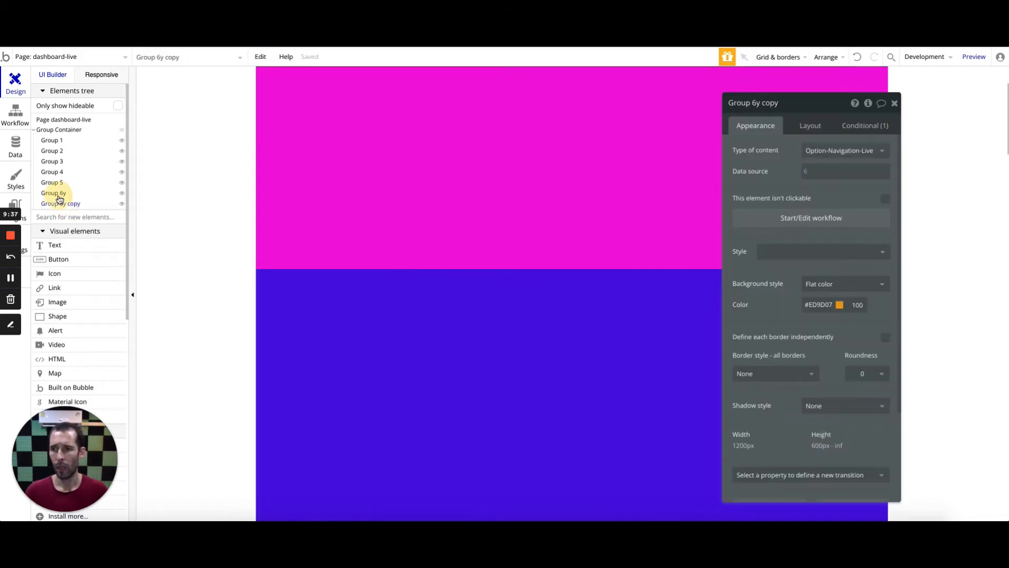
Step: Correct the name of Group 6y to Group 6 and rename its copy as Group 7
click(58, 194)
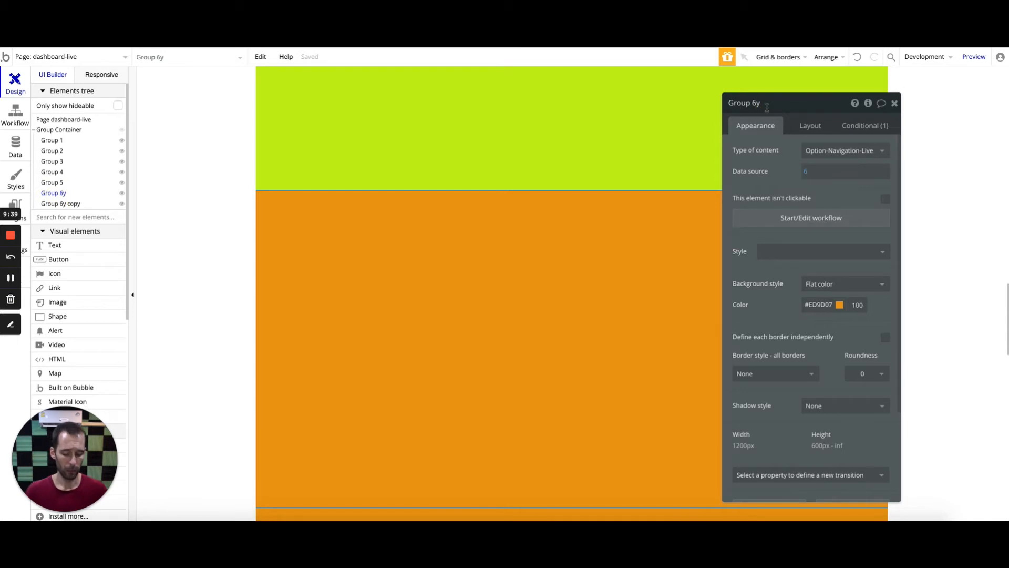
key(BackSpace)
click(58, 205)
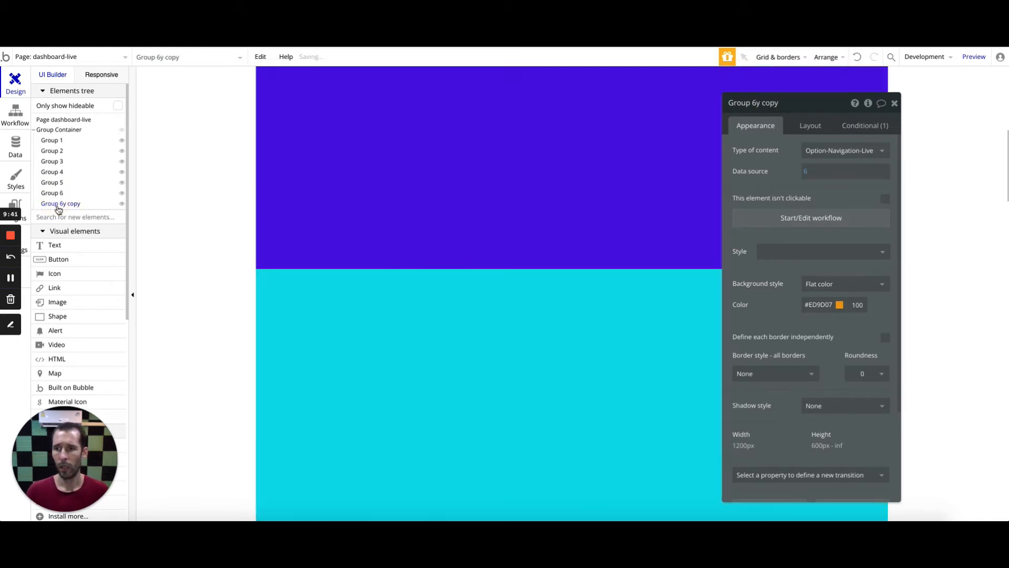
click(59, 205)
click(68, 204)
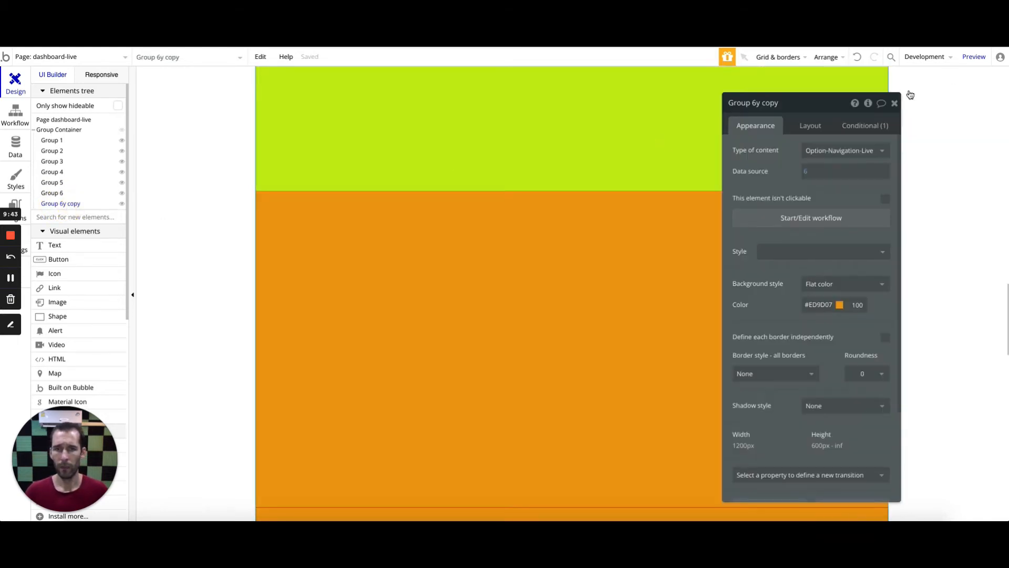
drag(779, 103, 753, 104)
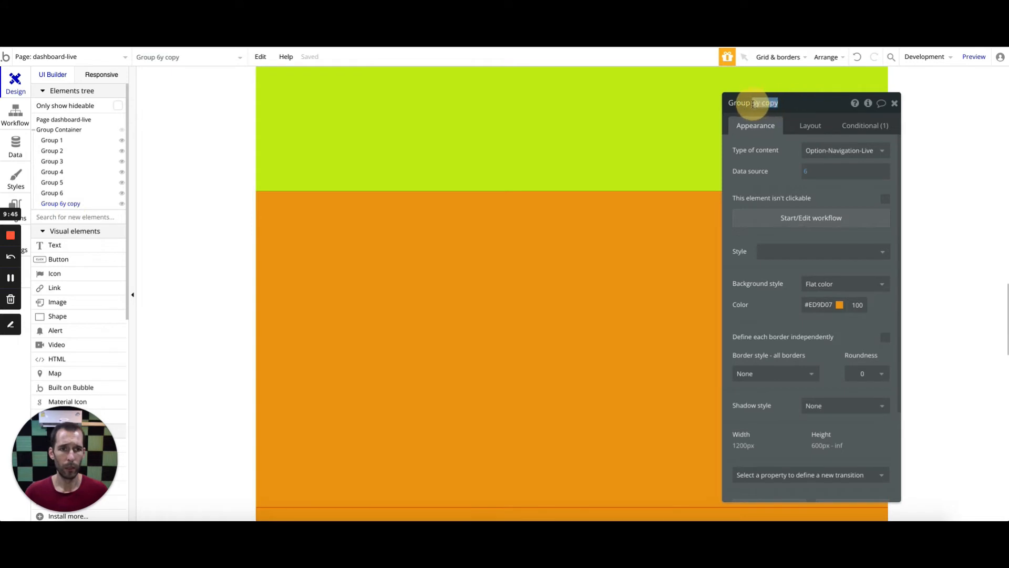
text(7)
Step: Set Group 7's data source to option 7 and its background color to red #ED2B05
click(806, 172)
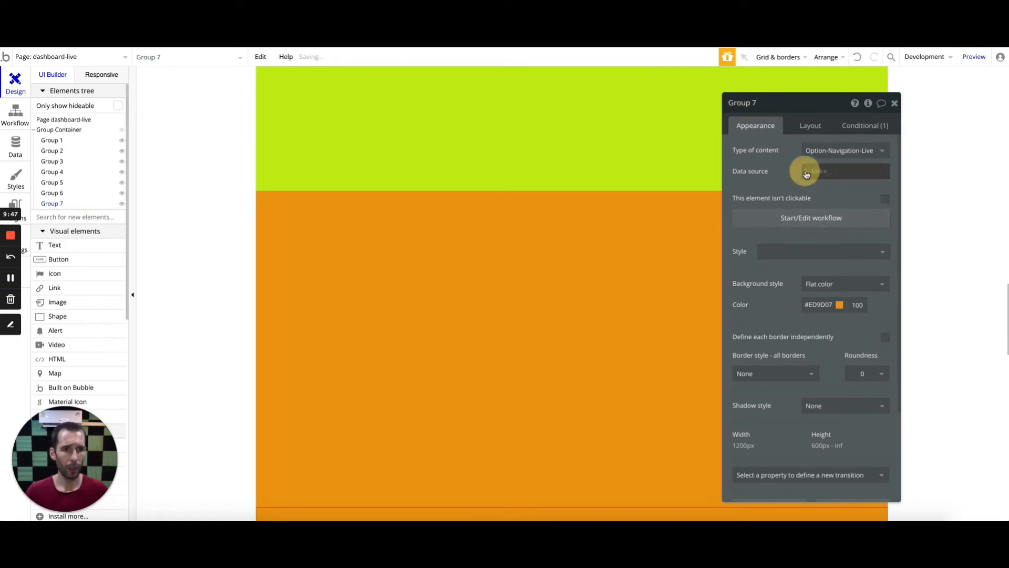
click(811, 293)
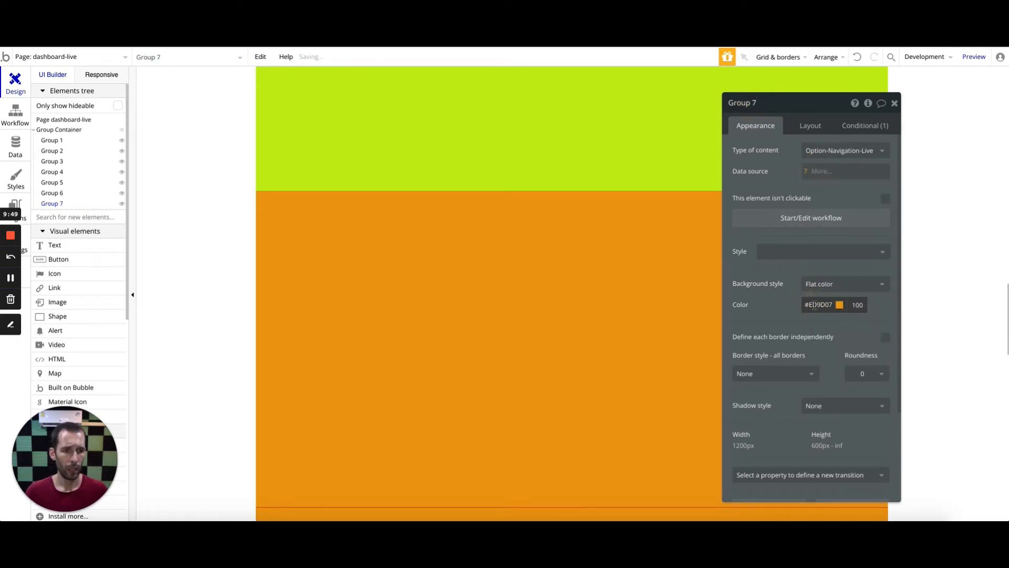
click(814, 305)
drag(888, 383, 888, 389)
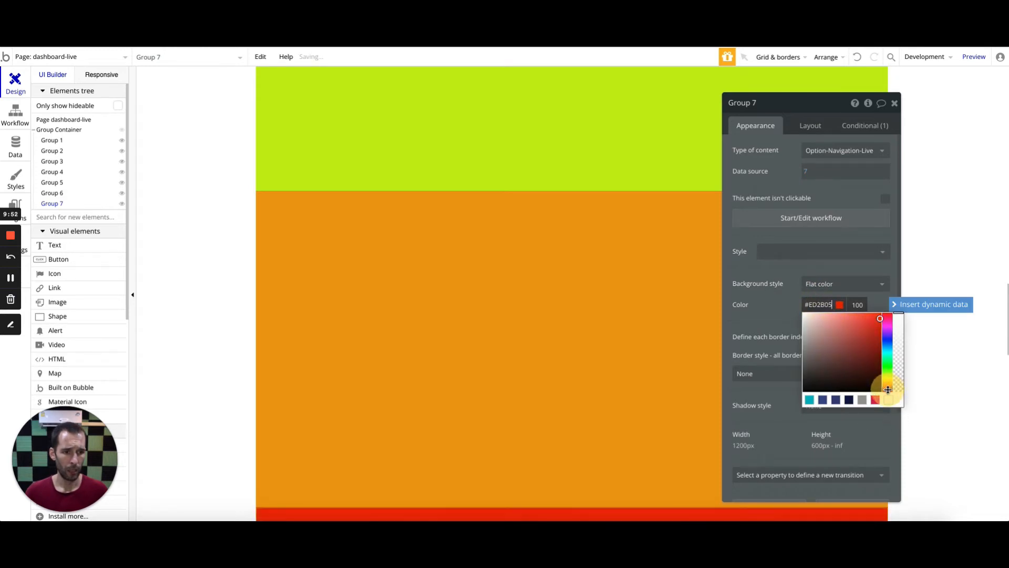
click(781, 176)
Step: Preview the dashboard-live page in the browser and reload it without the debugger
scroll(452, 367, down, 8)
scroll(336, 387, down, 4)
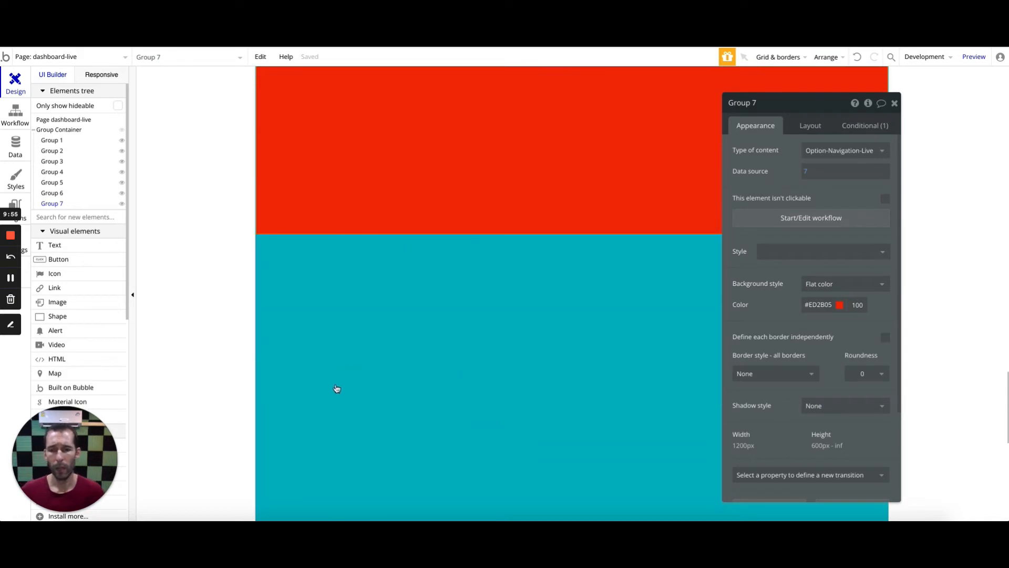
scroll(393, 247, up, 10)
scroll(393, 253, up, 15)
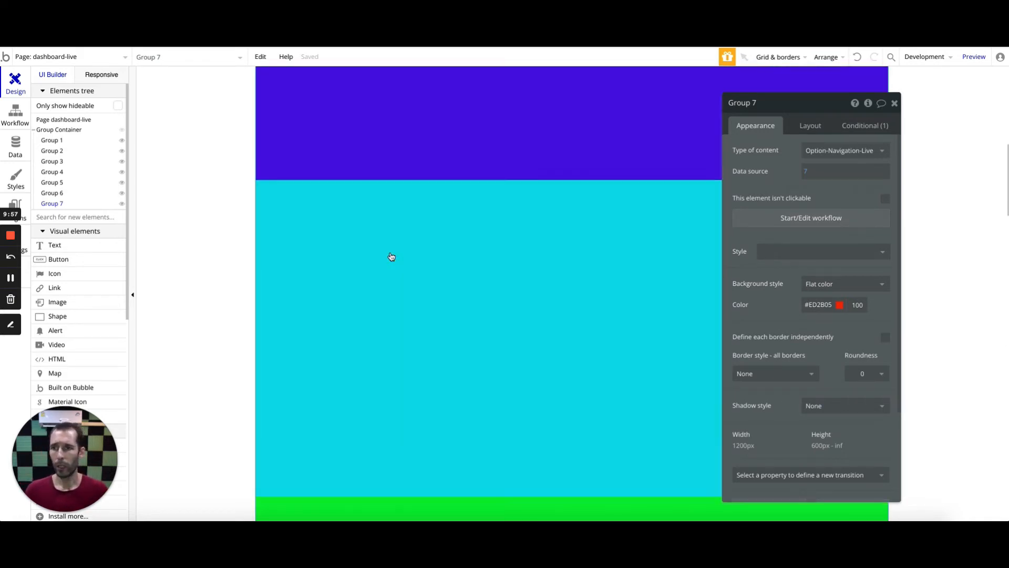
click(973, 58)
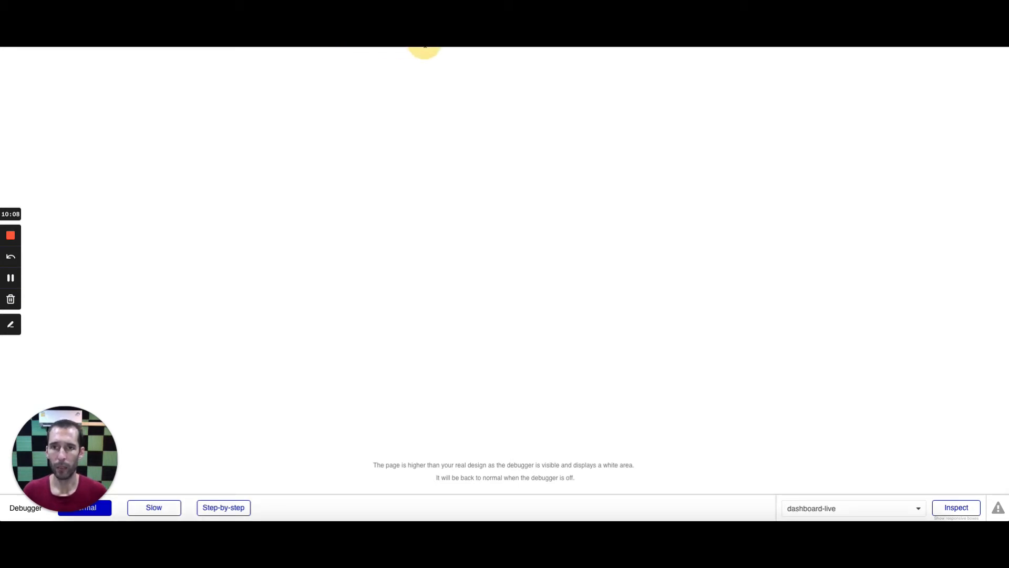
click(423, 37)
key(Return)
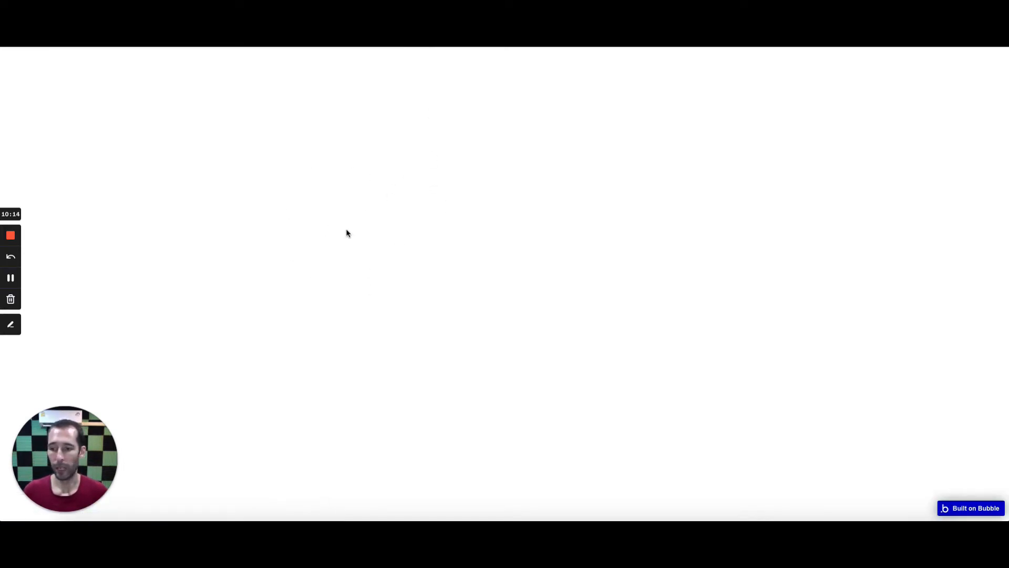
Step: Set the dashboard-live page's background color to dark navy #091747 in the Bubble editor and refresh the page preview
key(ctrl+Tab)
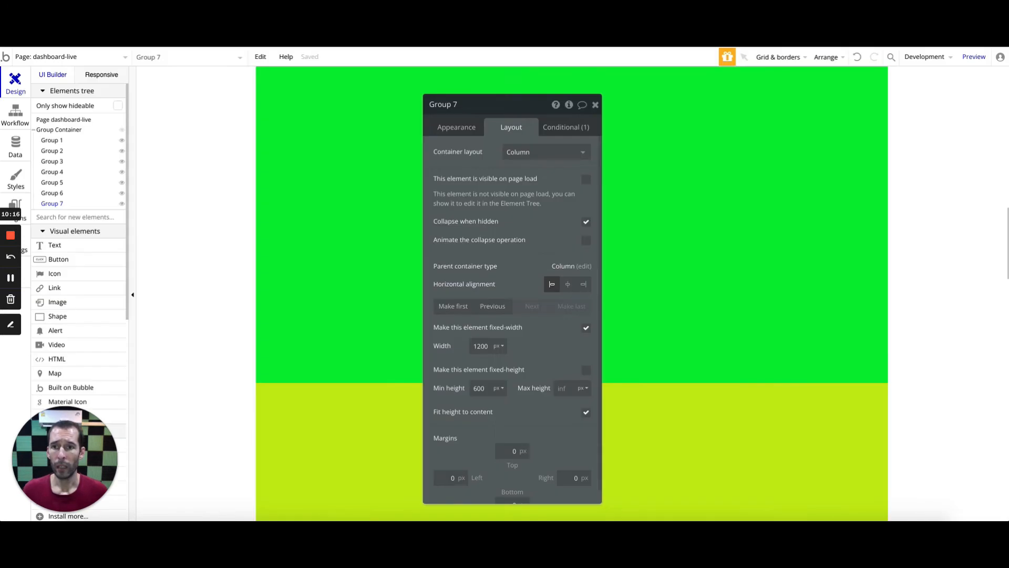
click(200, 128)
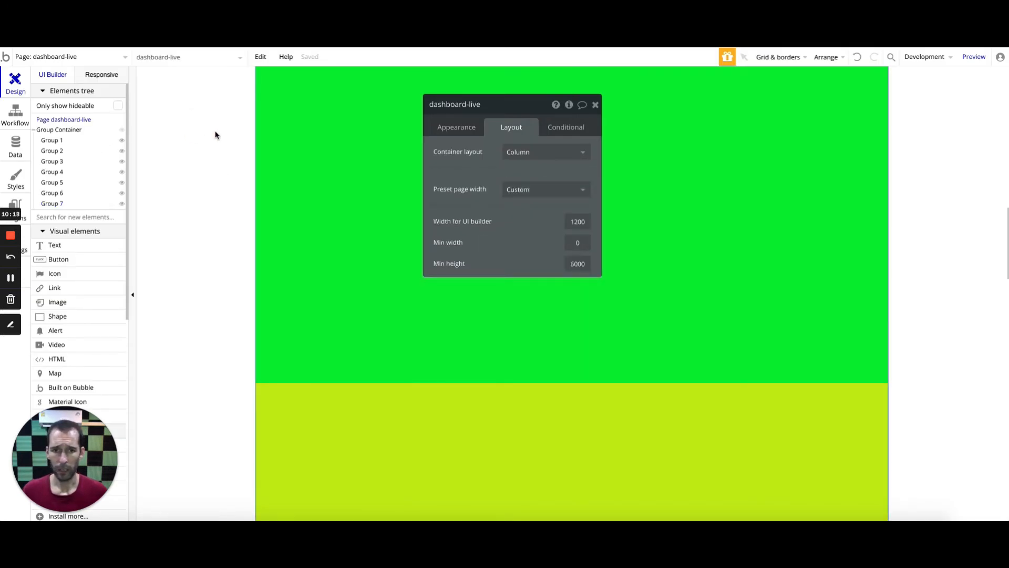
click(463, 128)
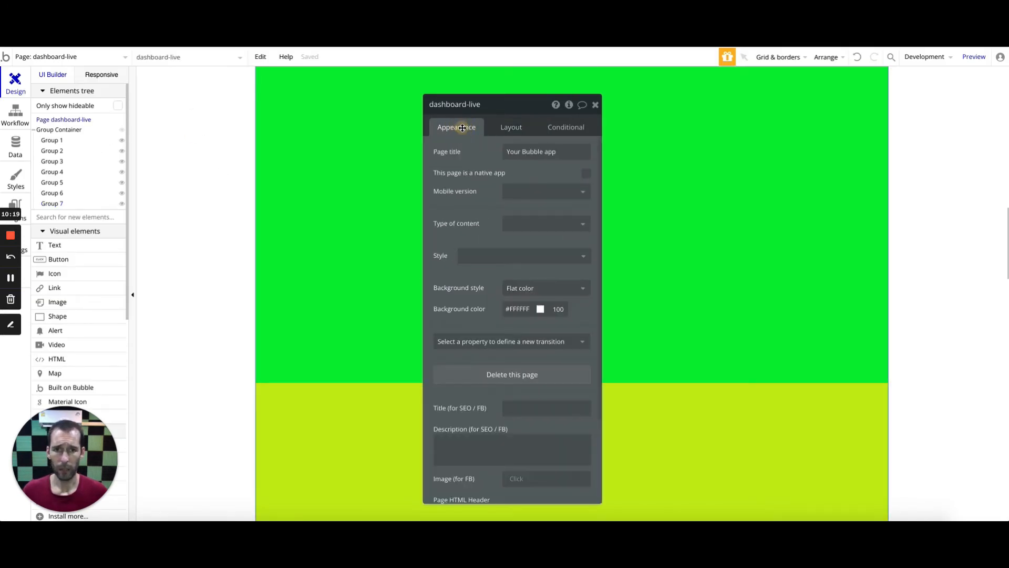
click(522, 309)
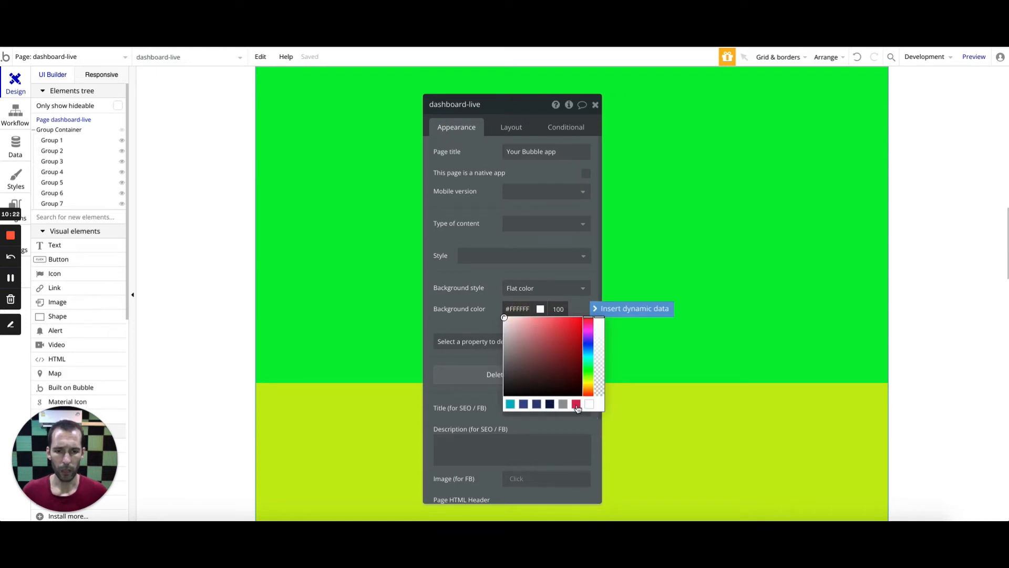
click(550, 405)
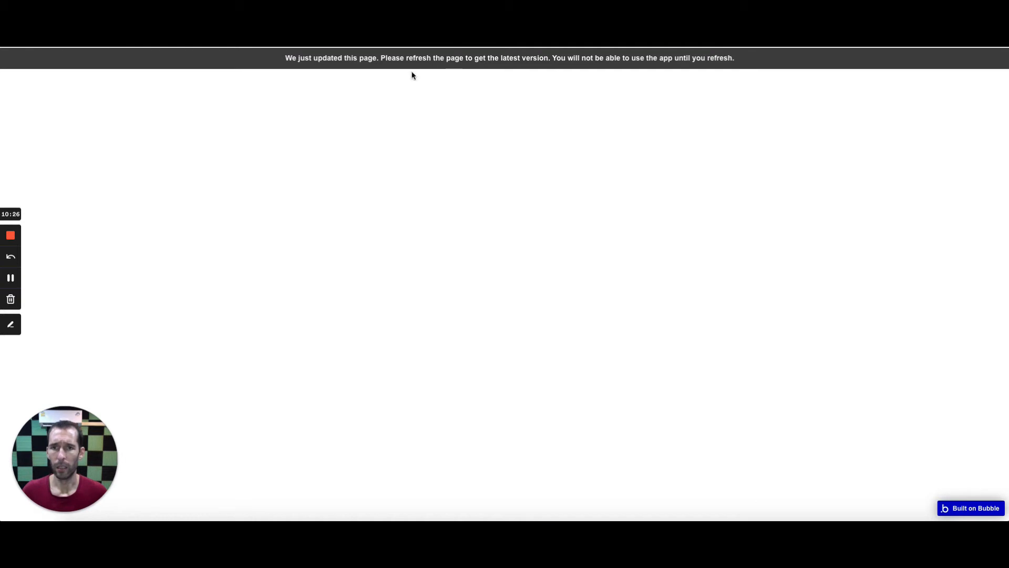
click(412, 62)
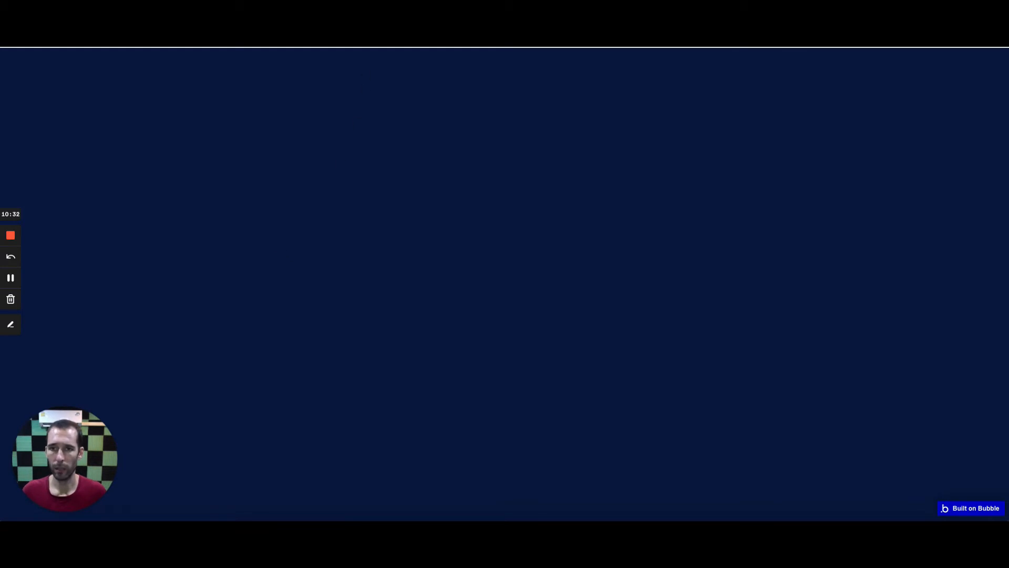
Step: Turn off fitting height to content for Group Container in the Bubble editor and refresh the page preview
click(310, 32)
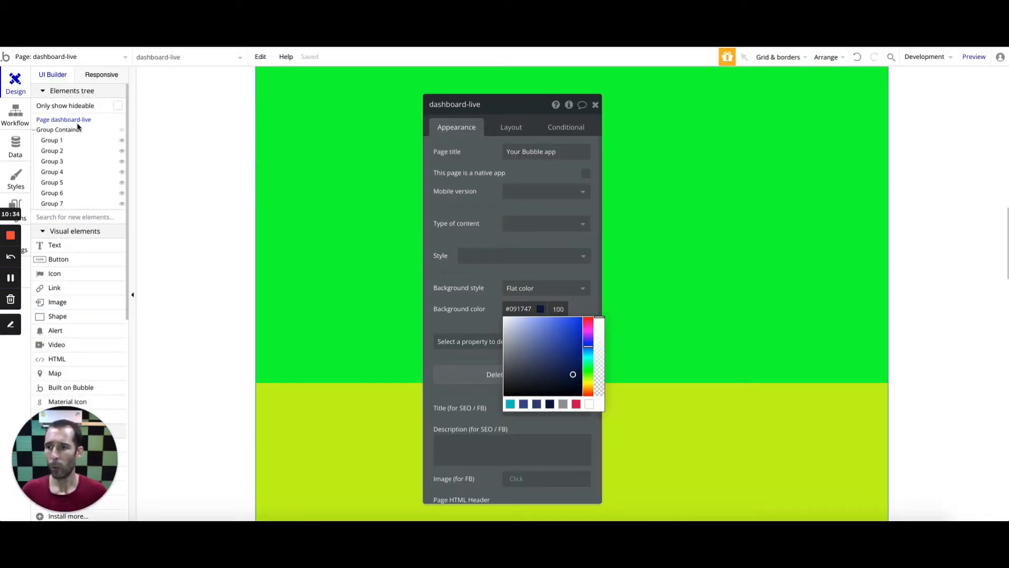
click(60, 130)
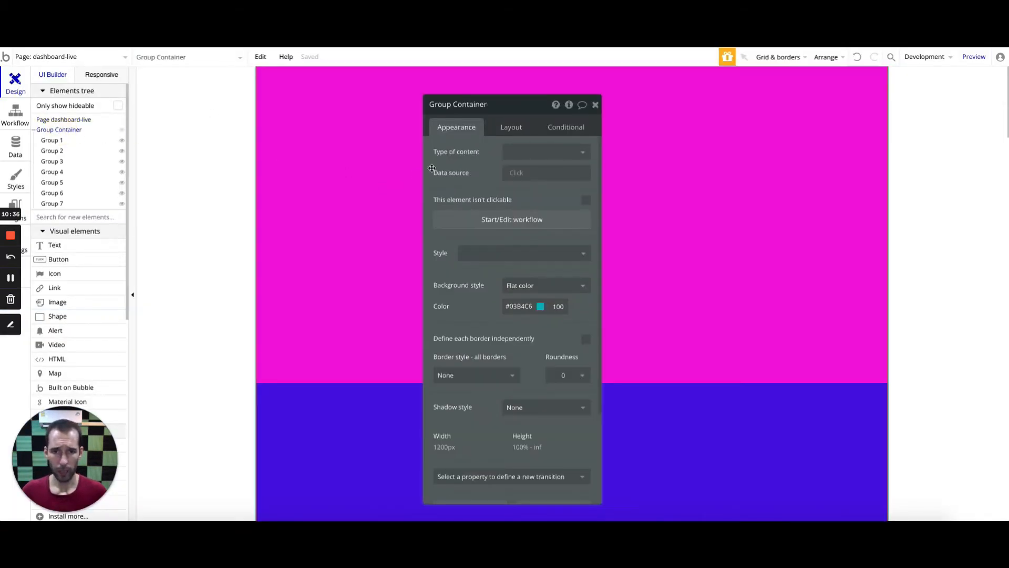
click(511, 127)
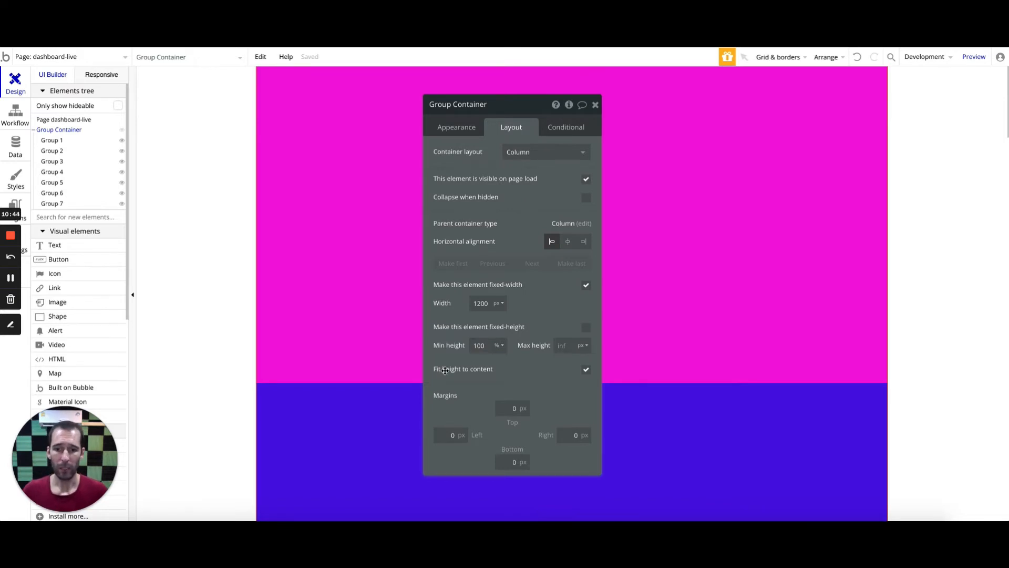
click(586, 371)
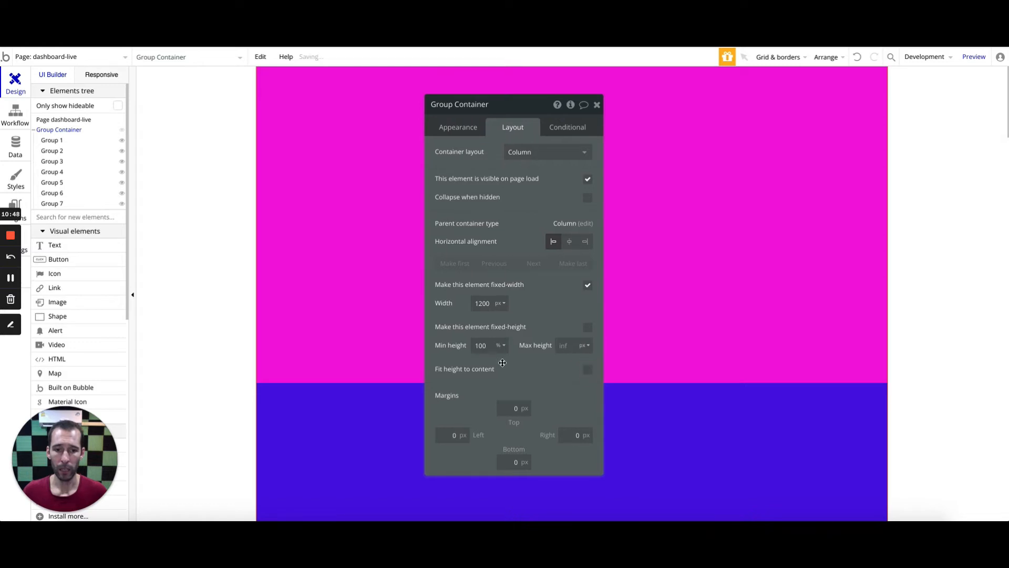
key(ctrl+Tab)
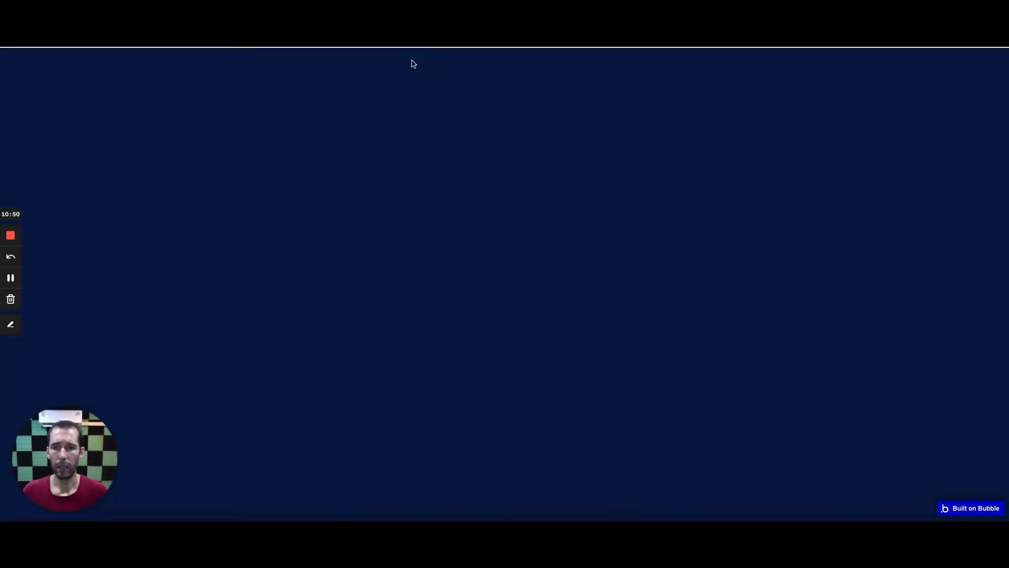
click(134, 62)
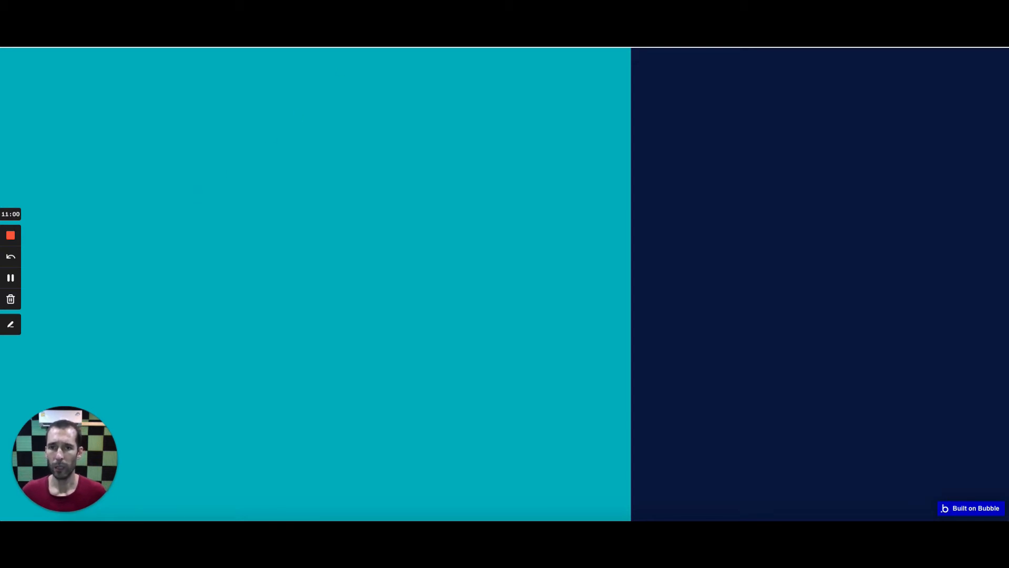
Step: Turn off Group Container's fixed width in the editor, set its minimum width to 100%, and refresh the page preview
click(331, 26)
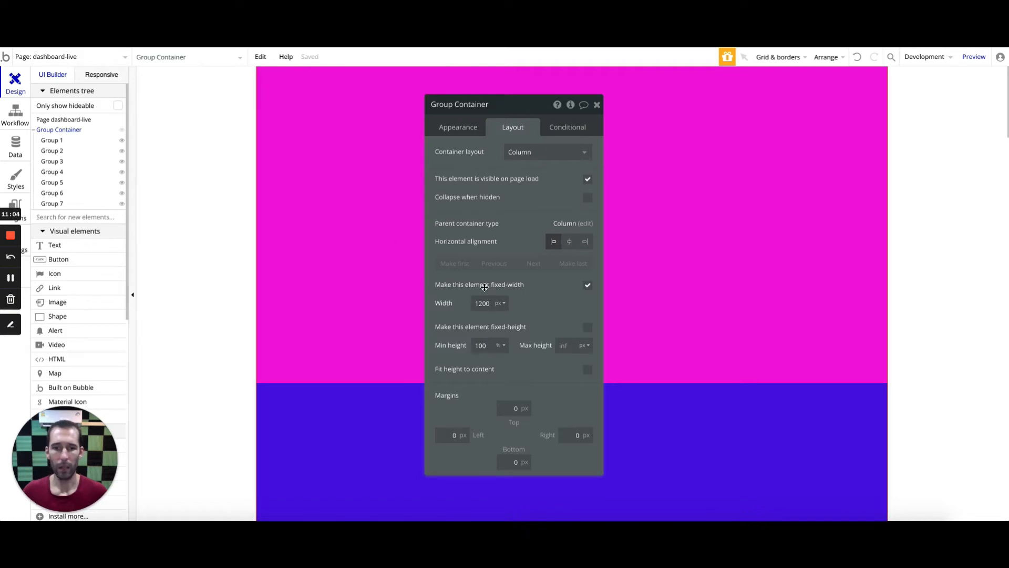
click(588, 286)
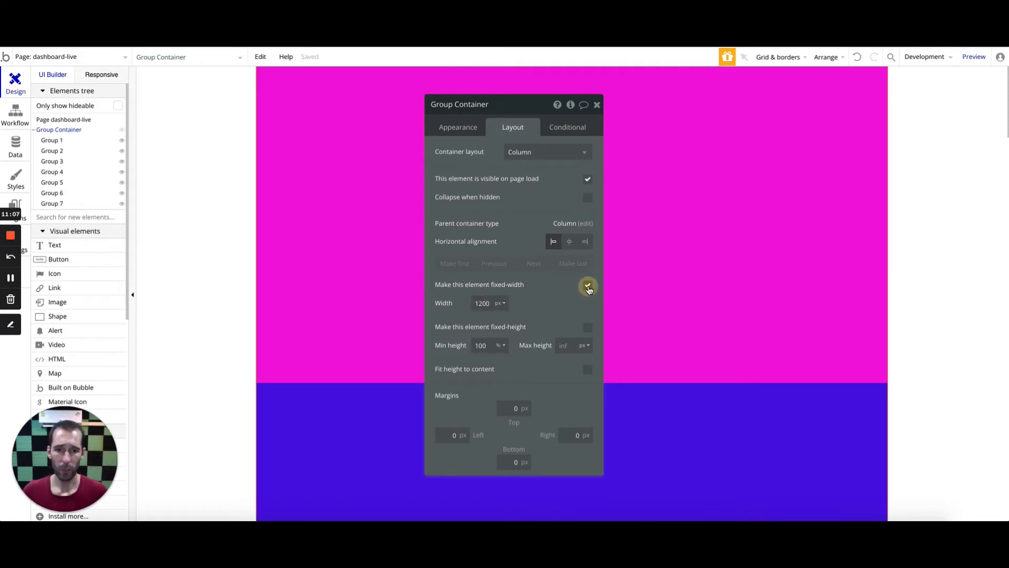
double_click(482, 302)
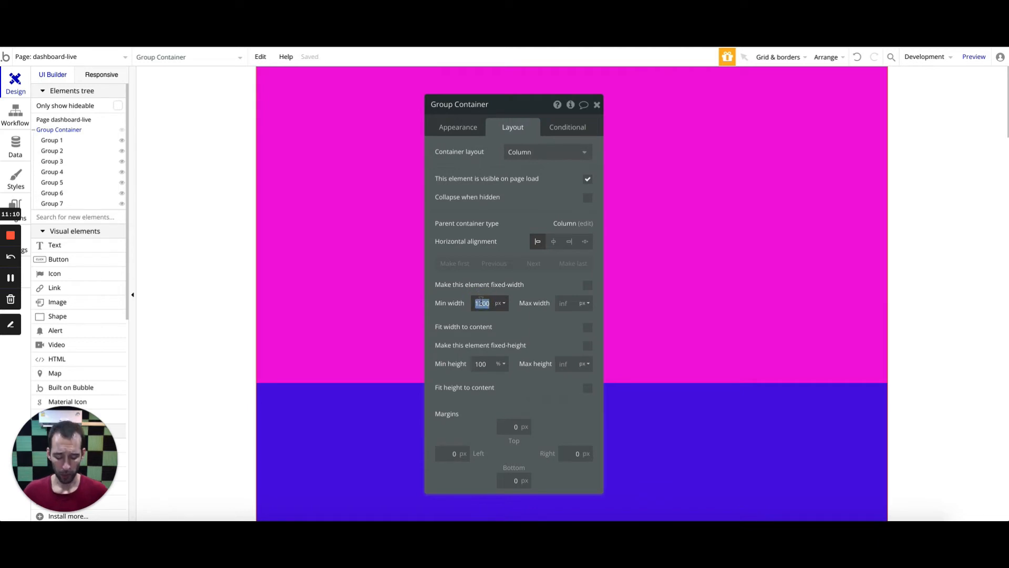
click(503, 306)
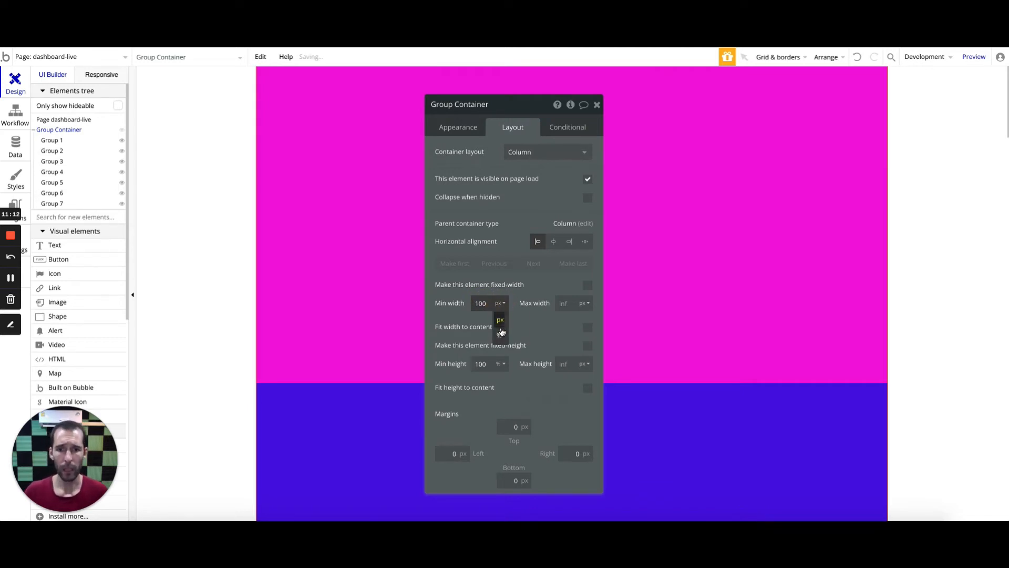
click(500, 329)
click(534, 326)
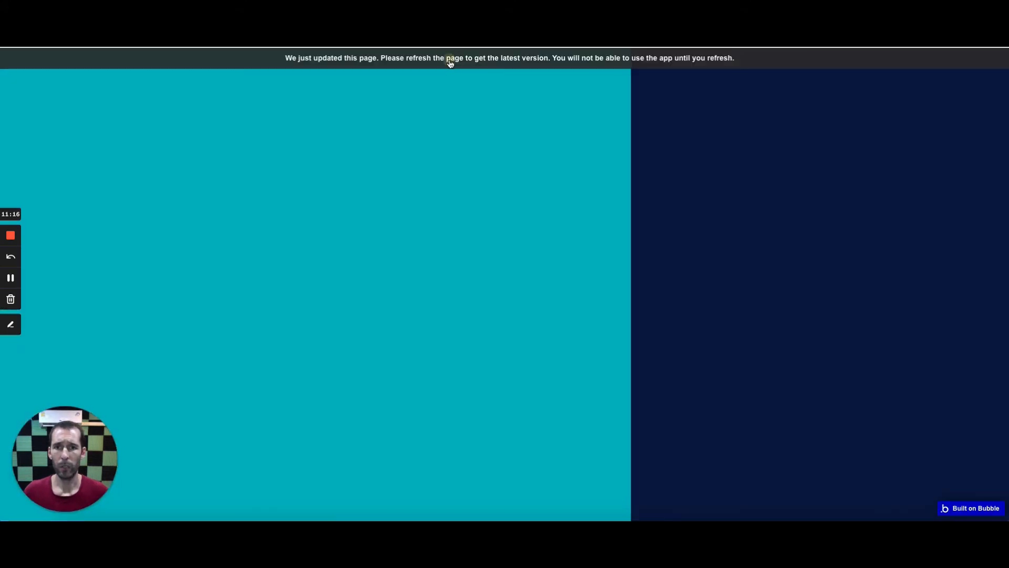
click(451, 60)
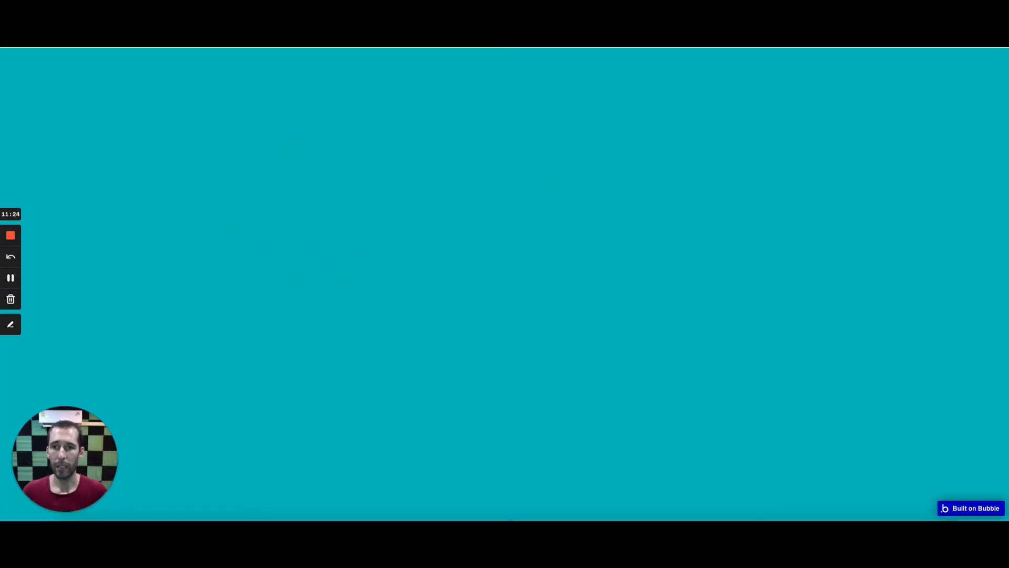
Step: Review Group 1's visibility condition in the editor, and load the dashboard-live preview with the URL parameter ?section=1
key(ctrl+shift+Tab)
click(52, 141)
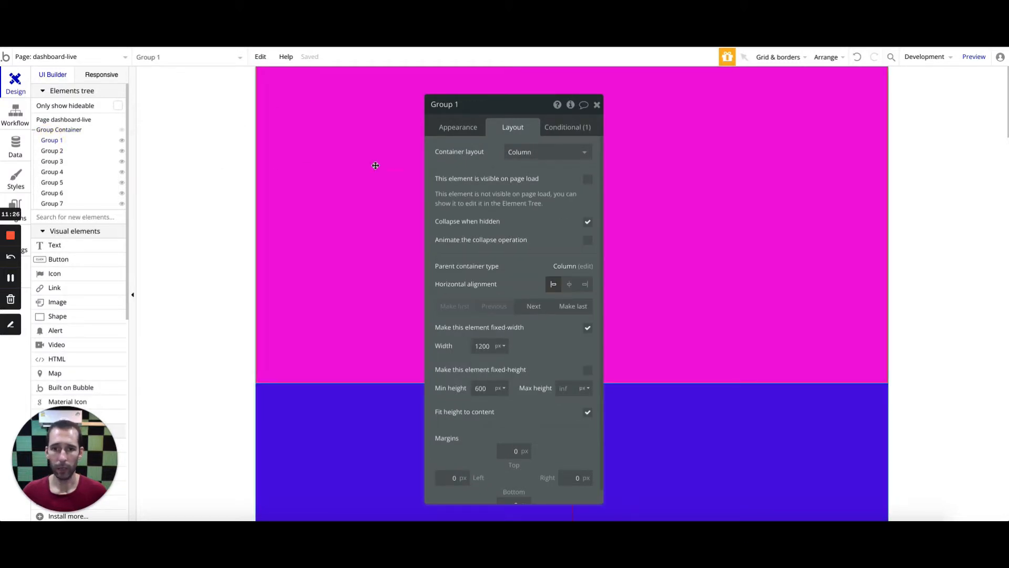
click(557, 133)
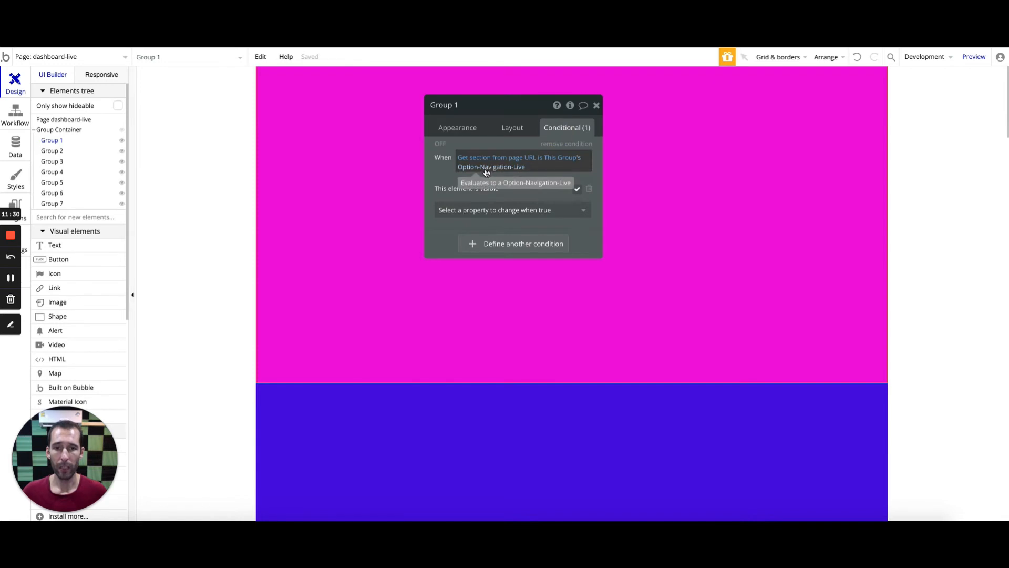
key(ctrl+Tab)
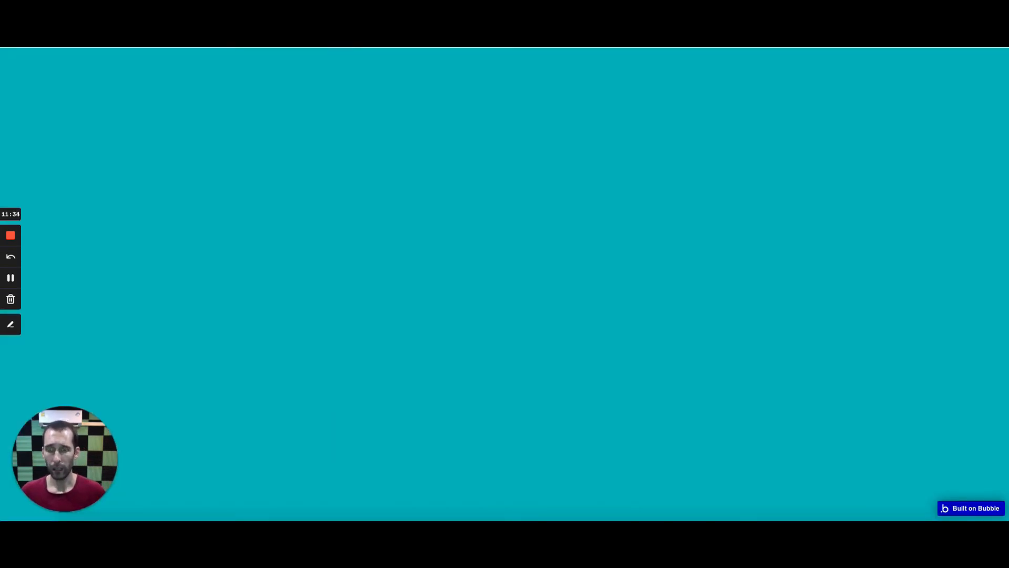
text(?section=1)
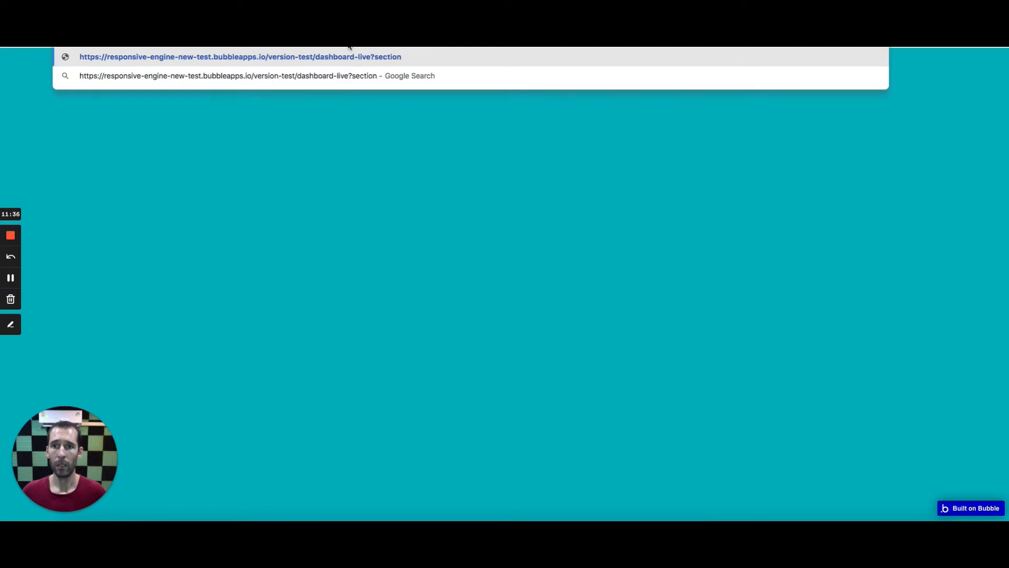
key(Return)
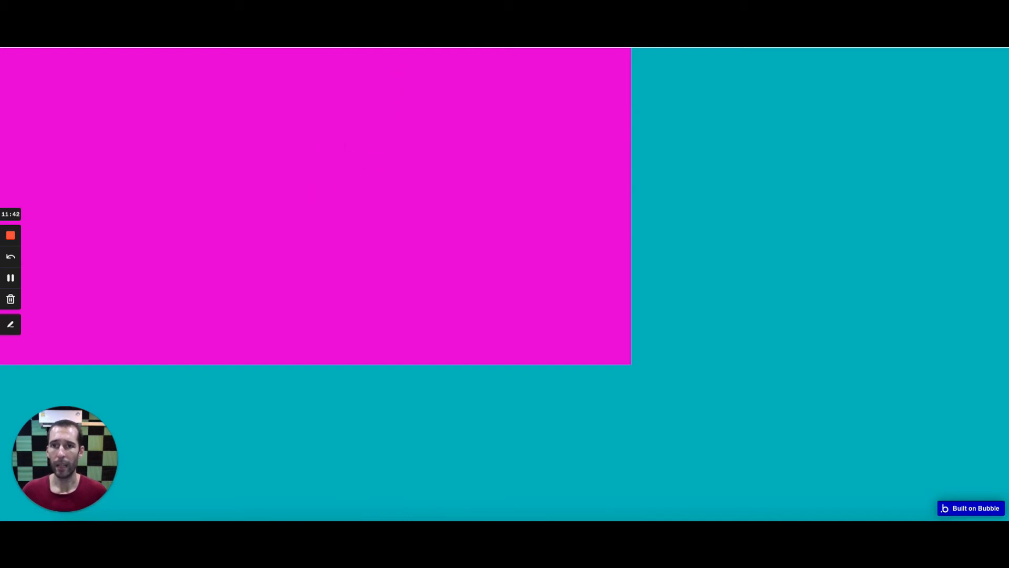
Step: Return to the Bubble editor, turn off Group 1's fixed width and set its minimum width to 100%
click(384, 46)
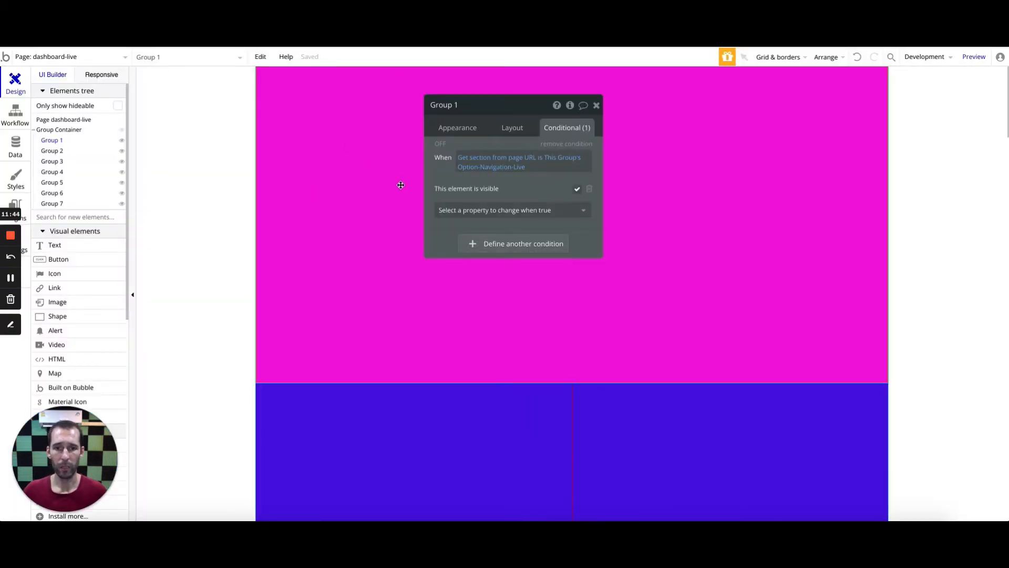
click(502, 128)
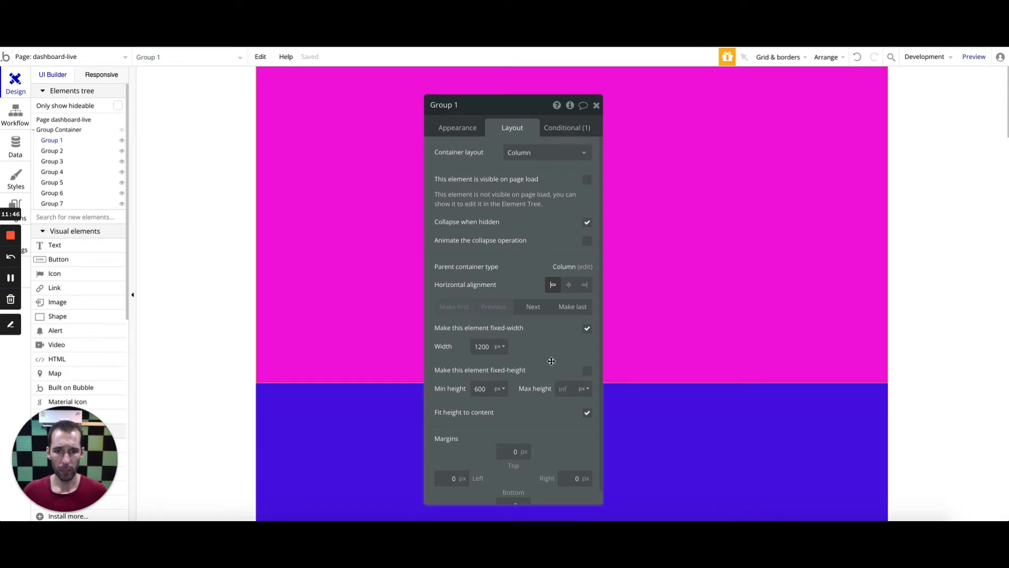
scroll(478, 303, down, 1)
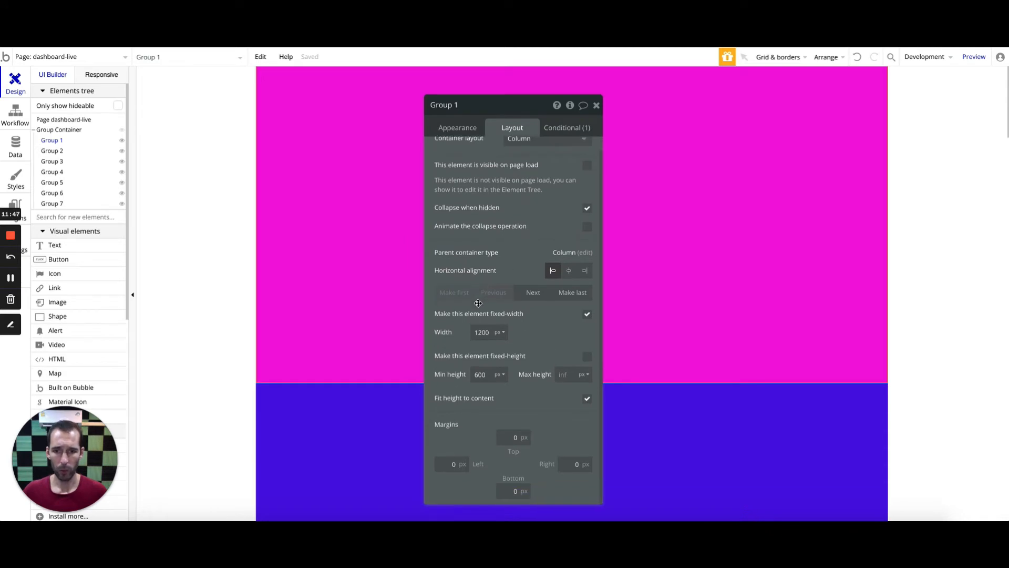
click(588, 314)
double_click(479, 332)
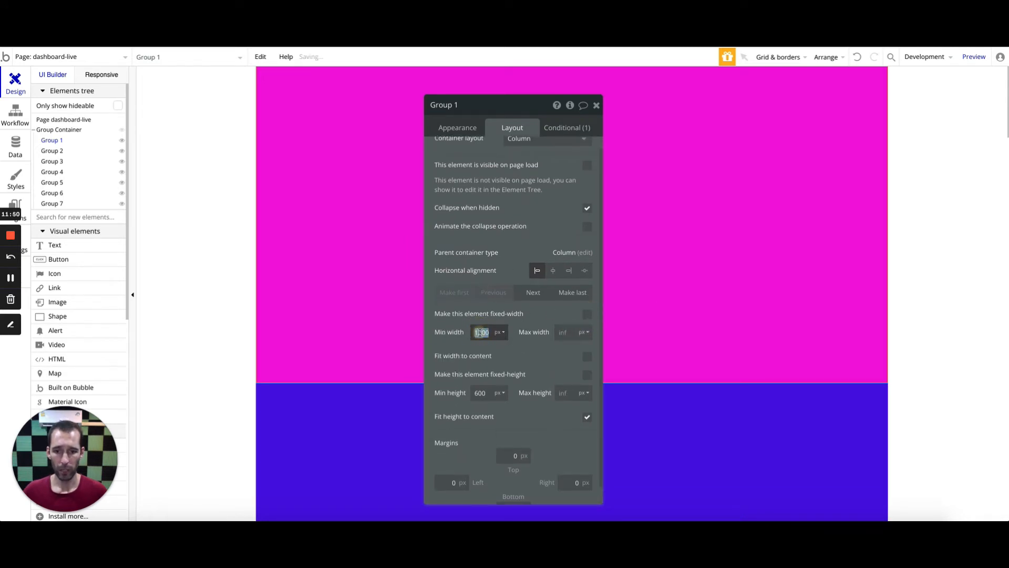
text(100)
click(498, 335)
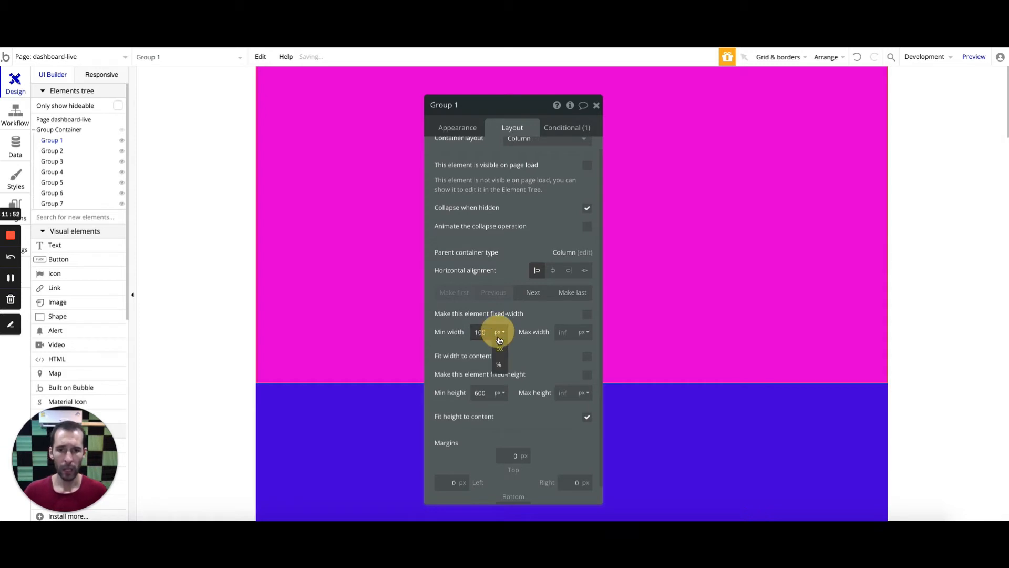
click(500, 359)
Step: Turn off the fixed width of Group 2 and set its minimum width to 100%
scroll(402, 312, down, 5)
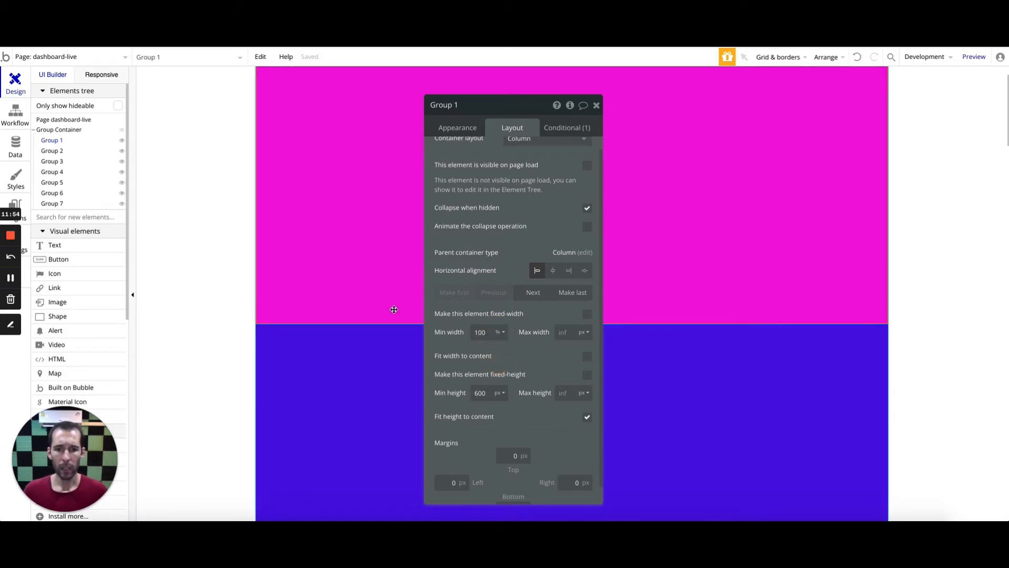
click(373, 243)
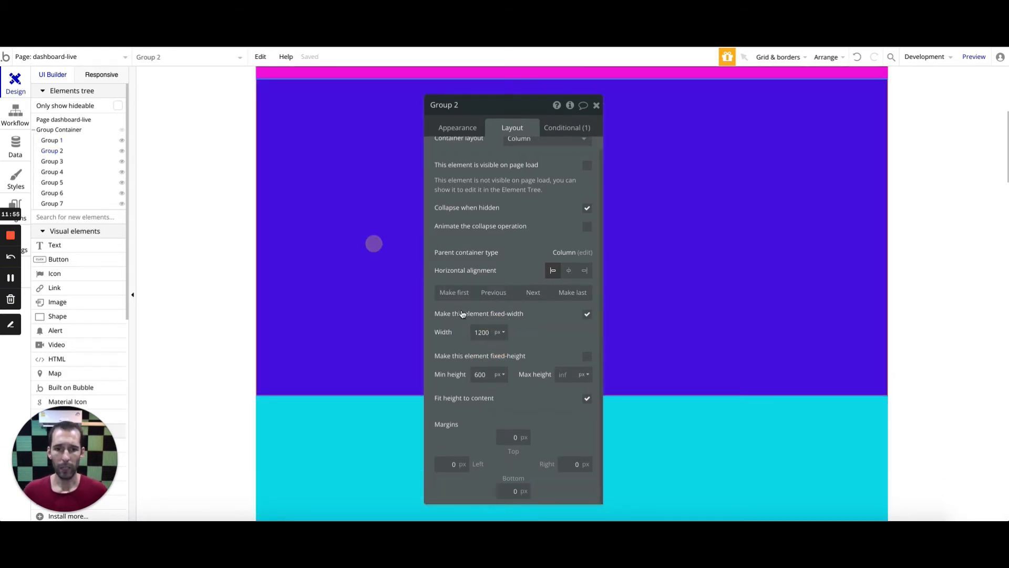
click(587, 314)
double_click(480, 333)
text(100)
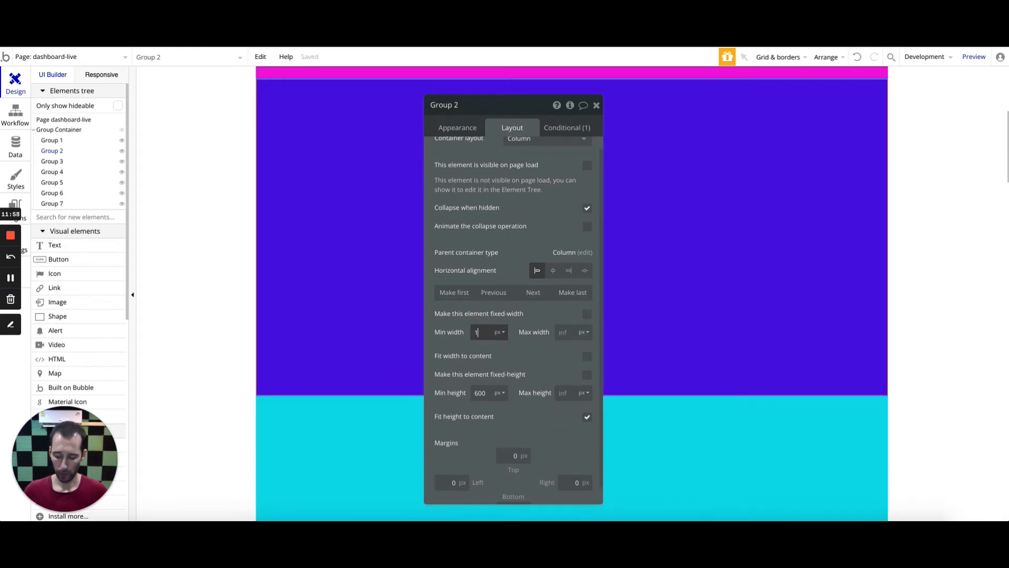
click(502, 341)
click(500, 361)
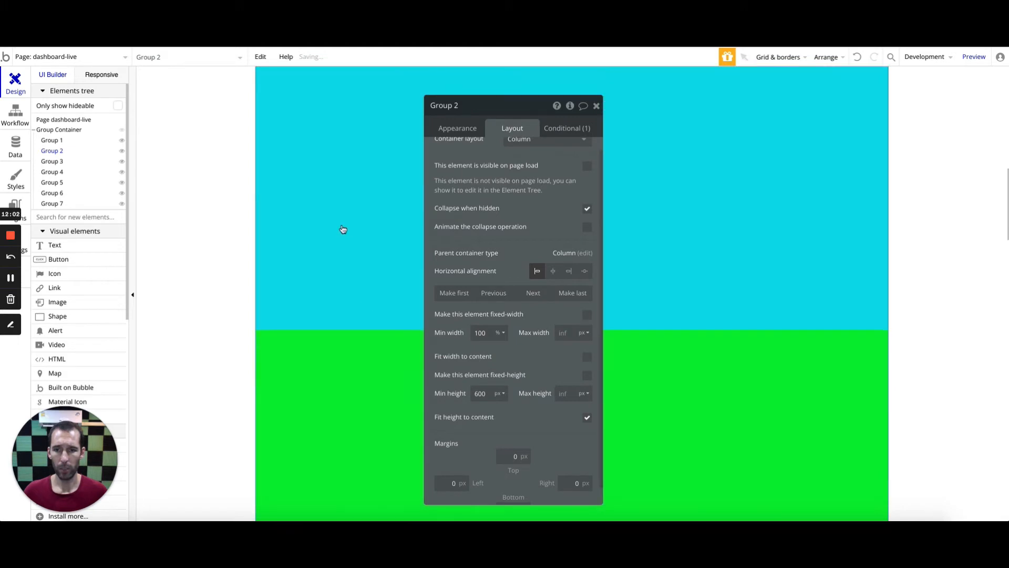
Step: Turn off the fixed width of Group 3 and set its minimum width to 100%
click(343, 229)
click(587, 315)
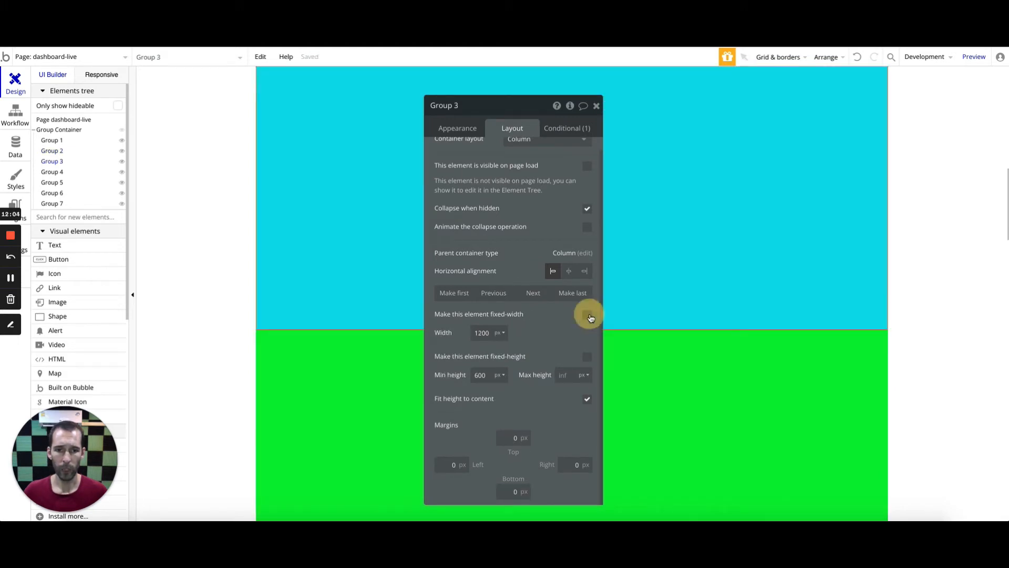
double_click(482, 333)
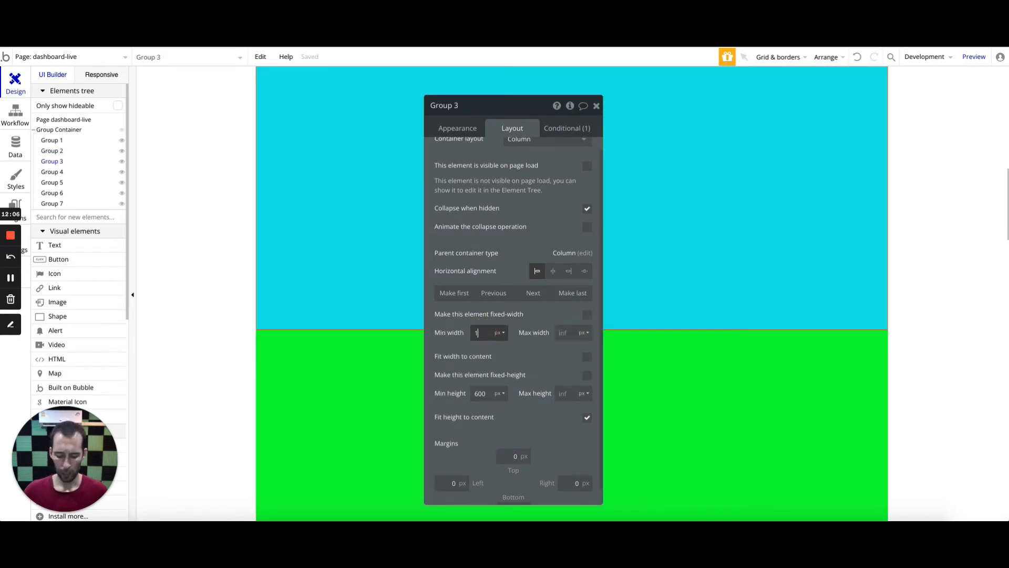
click(500, 335)
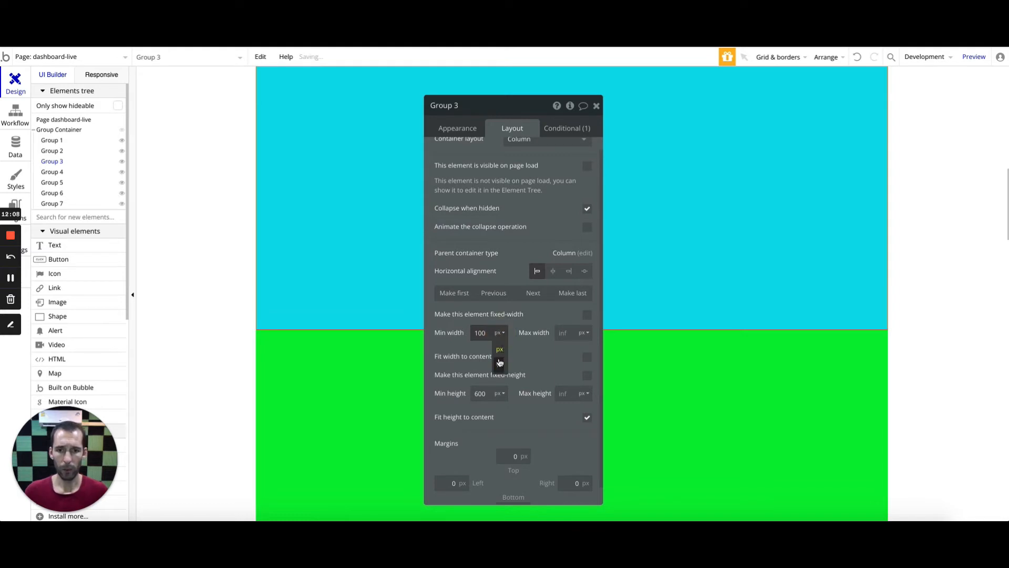
click(500, 362)
Step: Turn off the fixed width of Group 4 and set its minimum width to 100%
click(357, 296)
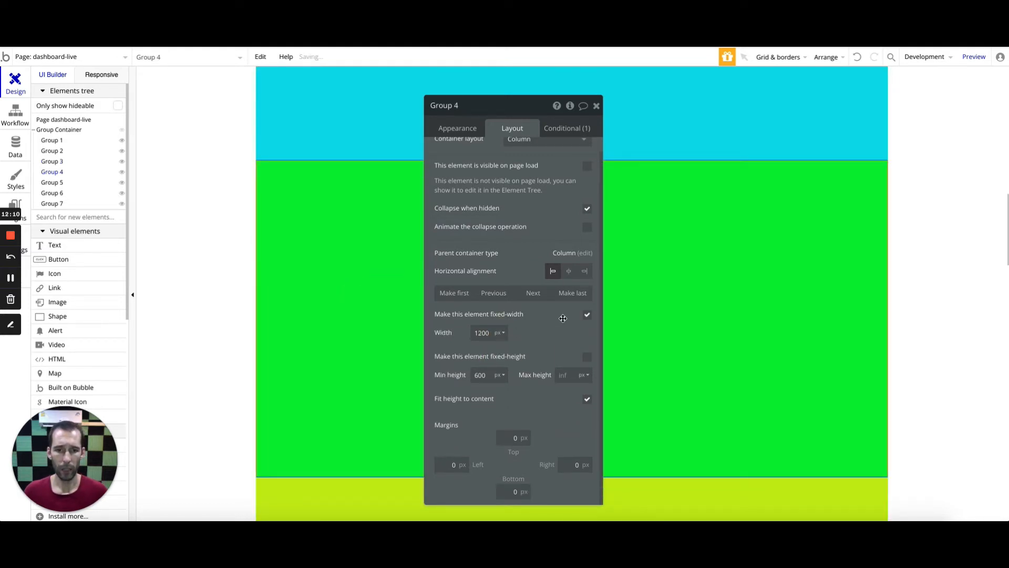
click(587, 315)
click(499, 333)
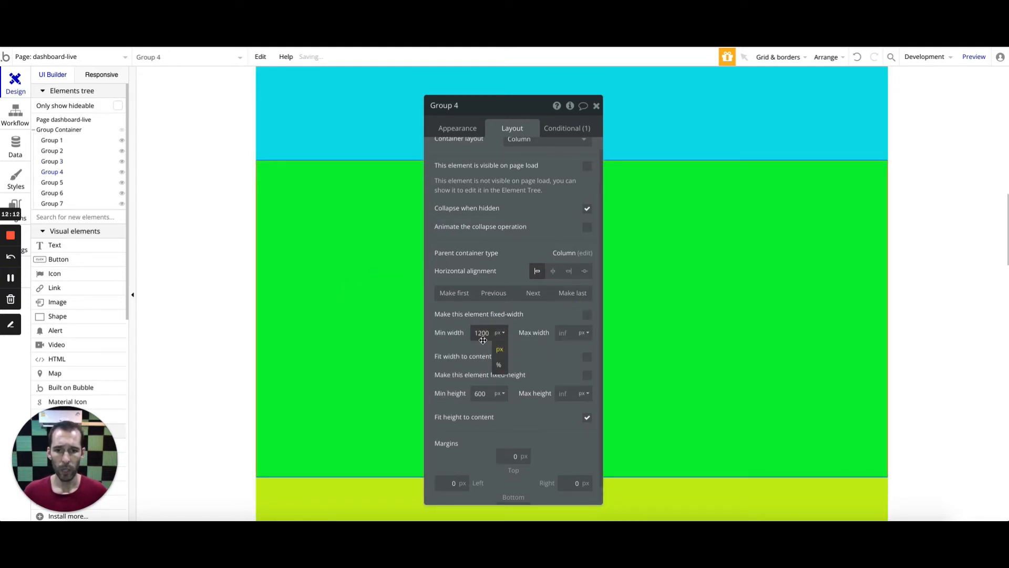
click(499, 364)
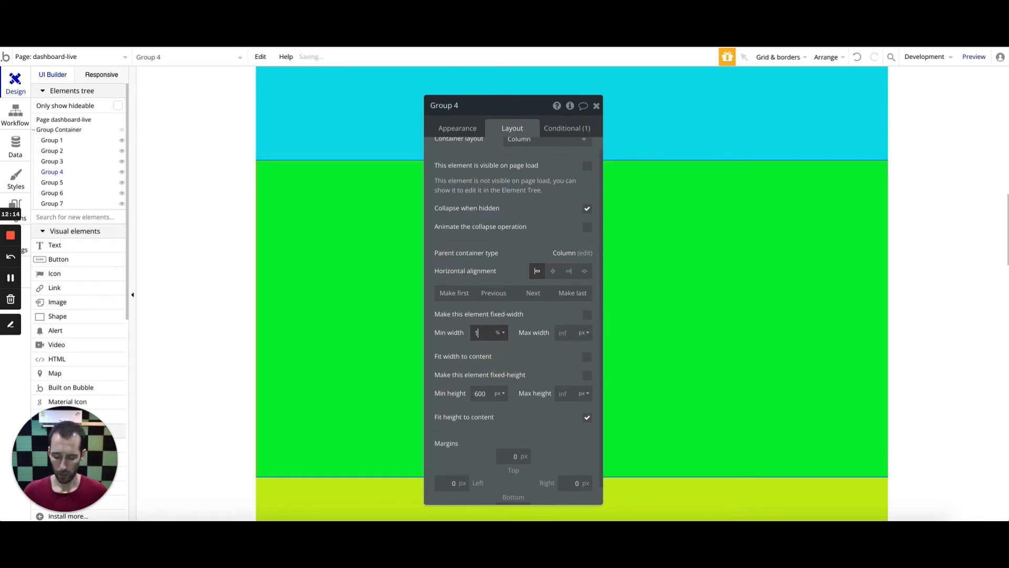
Step: Turn off the fixed width of Group 5 and set its minimum width to 100%
scroll(394, 321, down, 5)
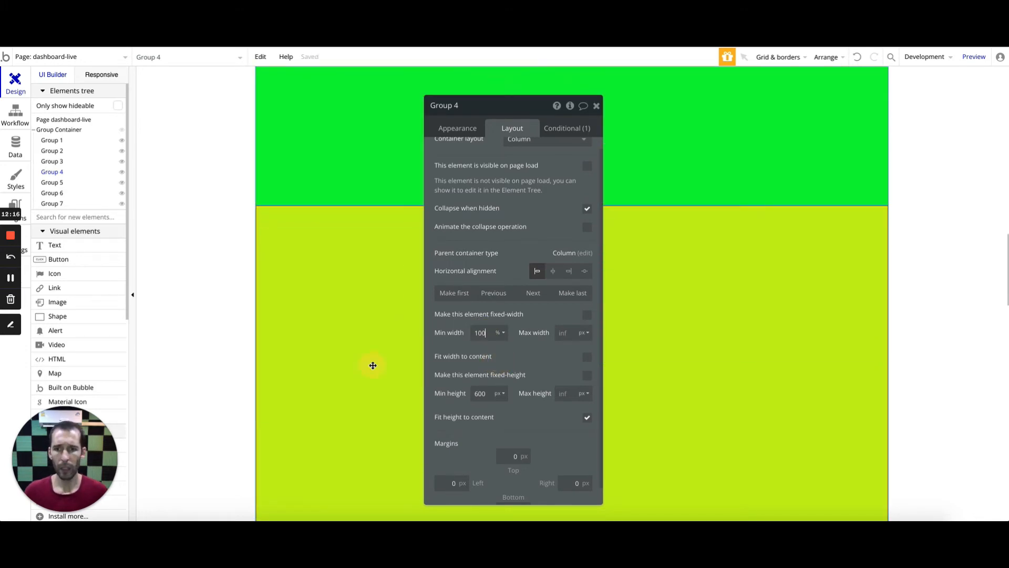
click(371, 364)
click(587, 316)
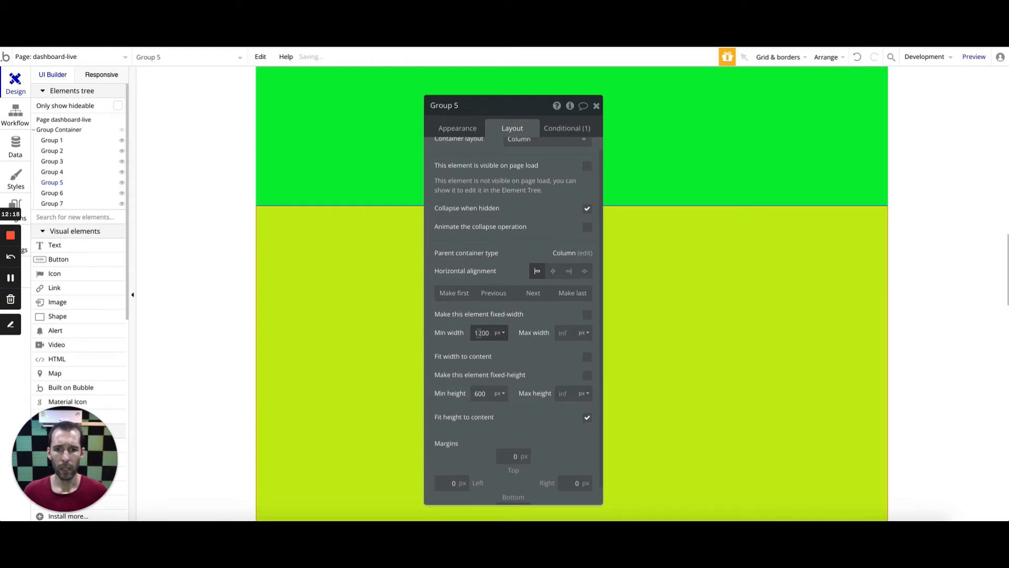
double_click(479, 332)
text(100)
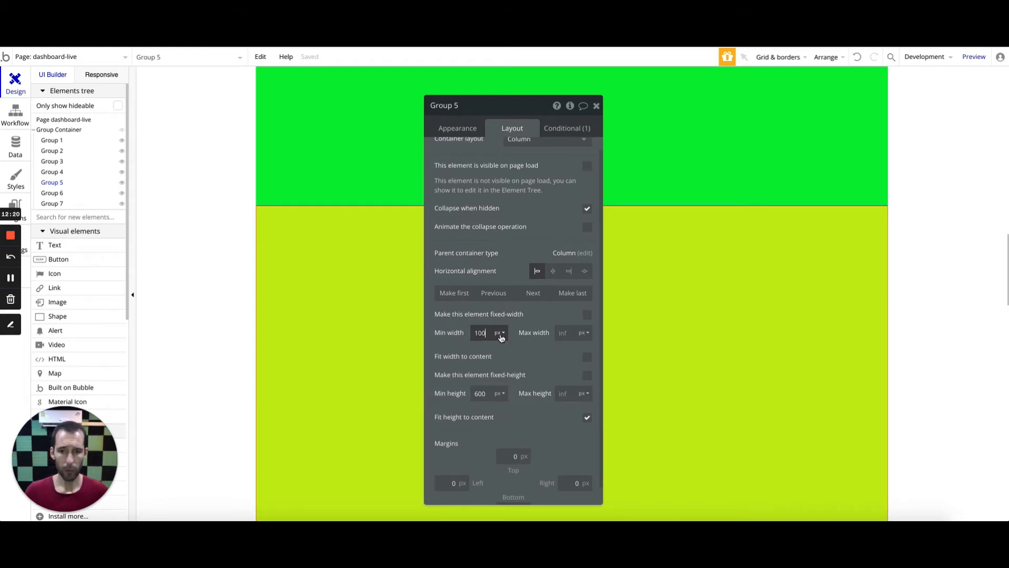
click(499, 333)
Step: Turn off the fixed width of Group 6 and set its minimum width to 100%
scroll(368, 298, down, 5)
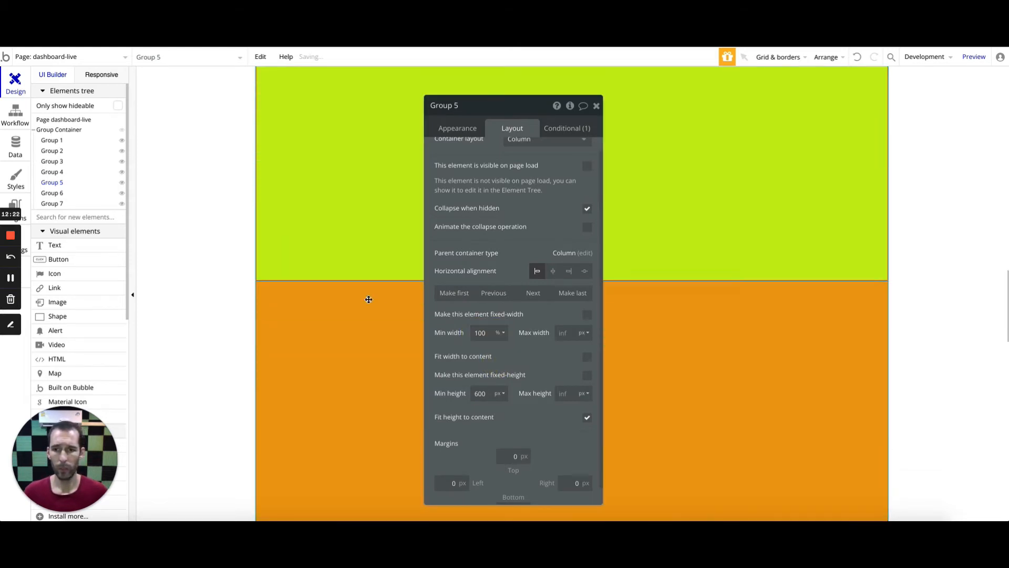
click(362, 343)
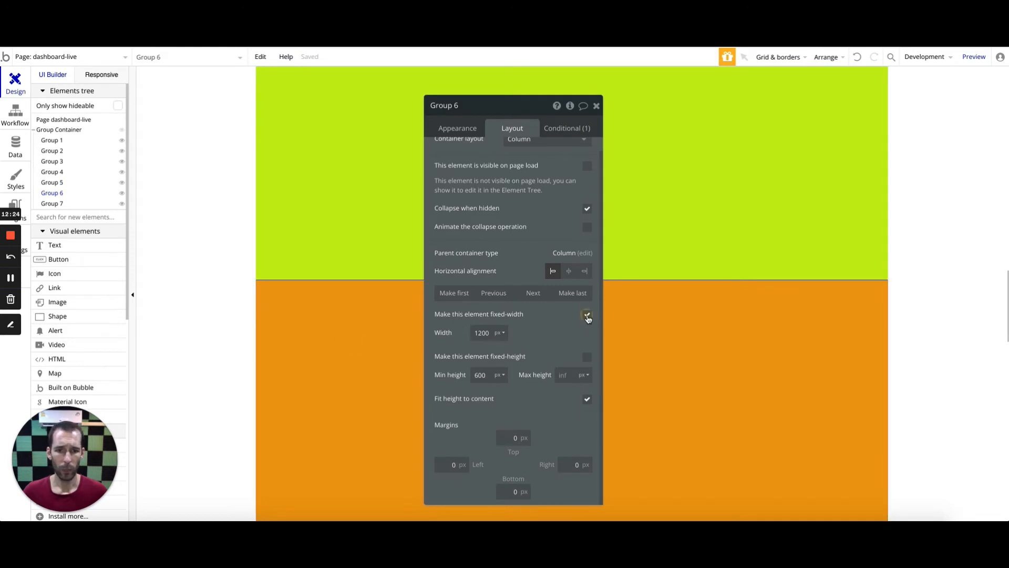
click(587, 315)
double_click(478, 334)
text(1)
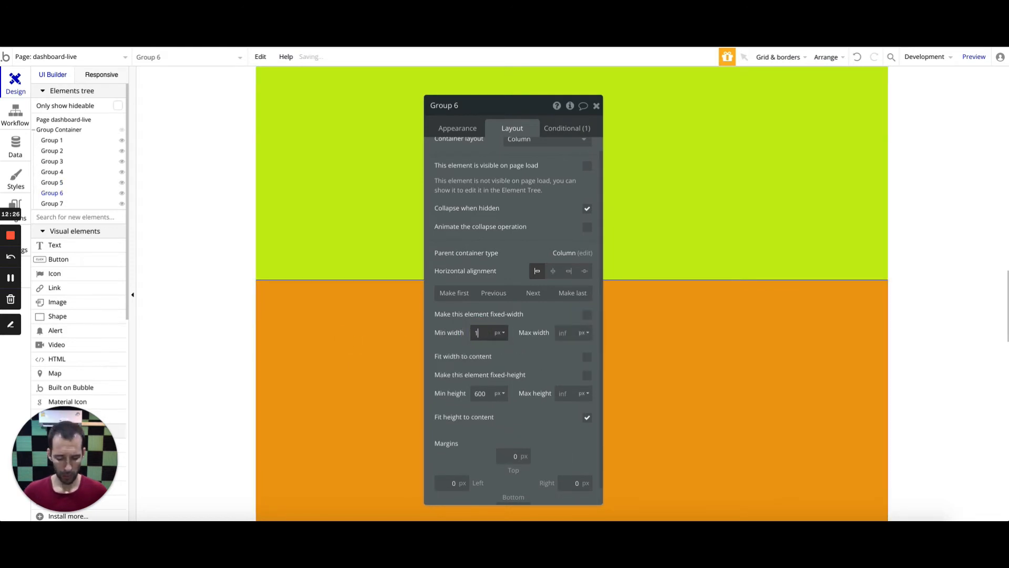
text(00)
click(499, 332)
click(499, 360)
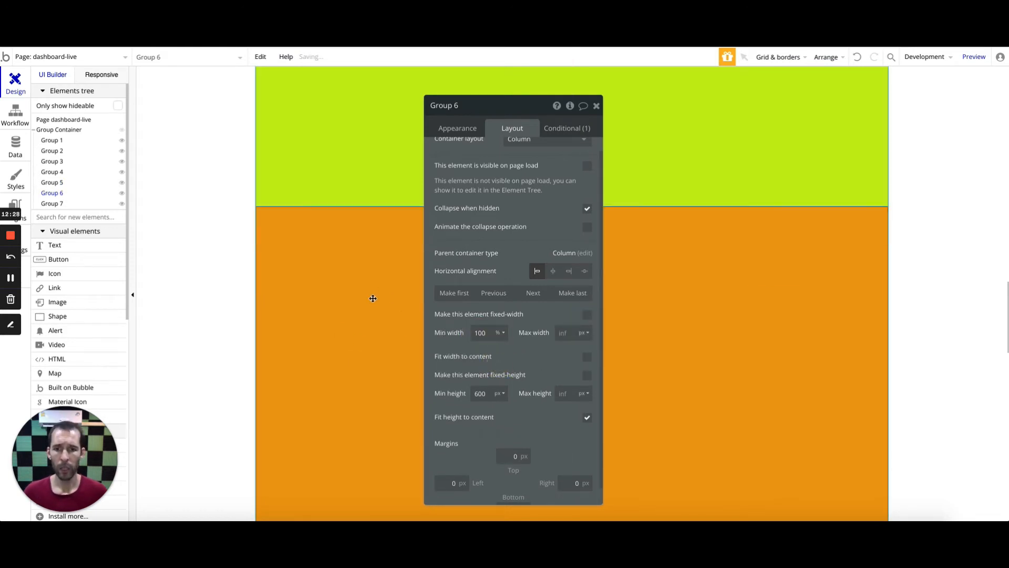
Step: Turn off the fixed width of Group 7 and set its minimum width to 100%
click(354, 380)
click(584, 316)
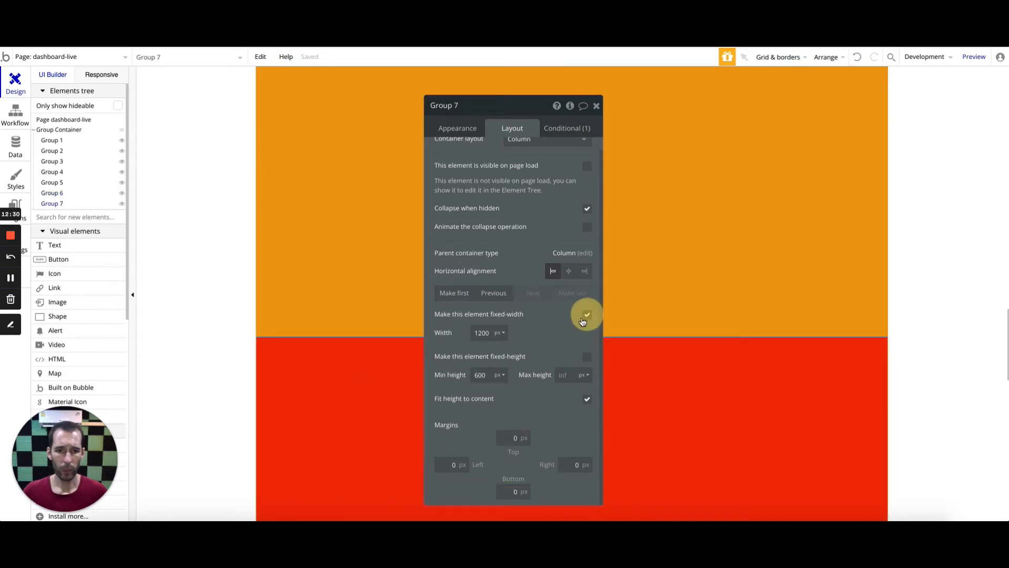
double_click(481, 332)
text(1)
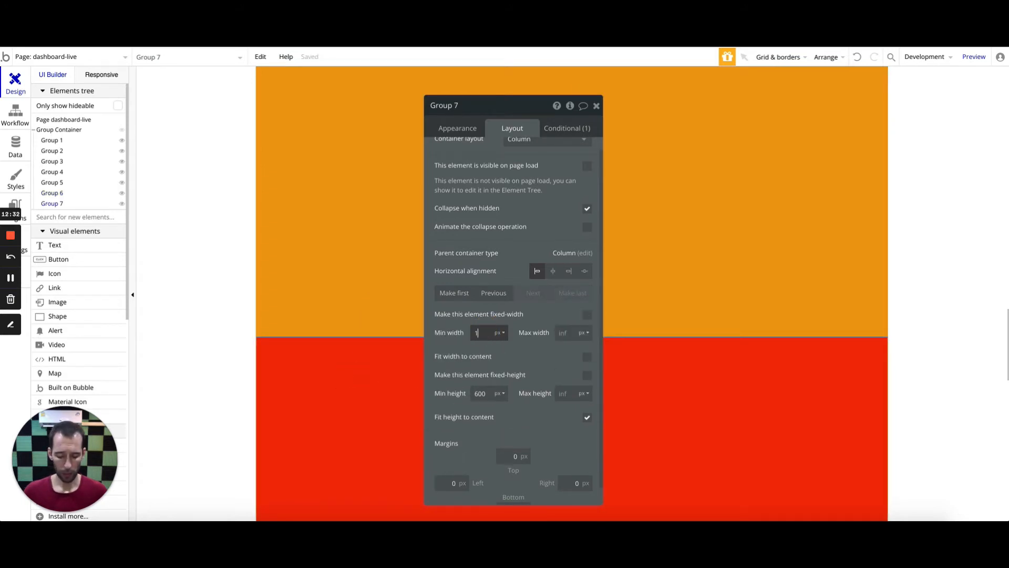
text(00)
click(500, 332)
click(497, 359)
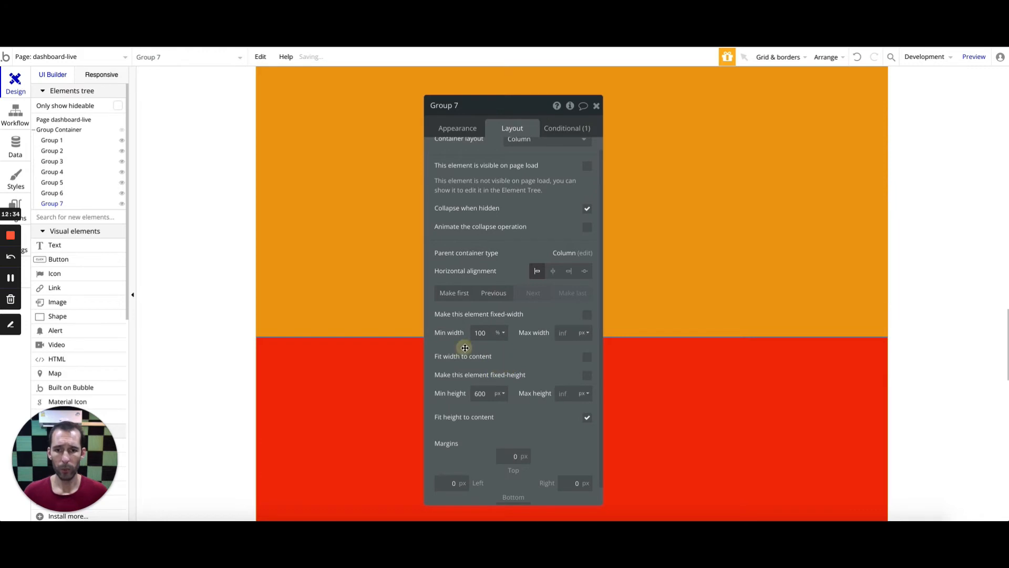
Step: Switch to the dashboard preview in the browser and reload it to check the section groups' width
click(432, 47)
click(435, 61)
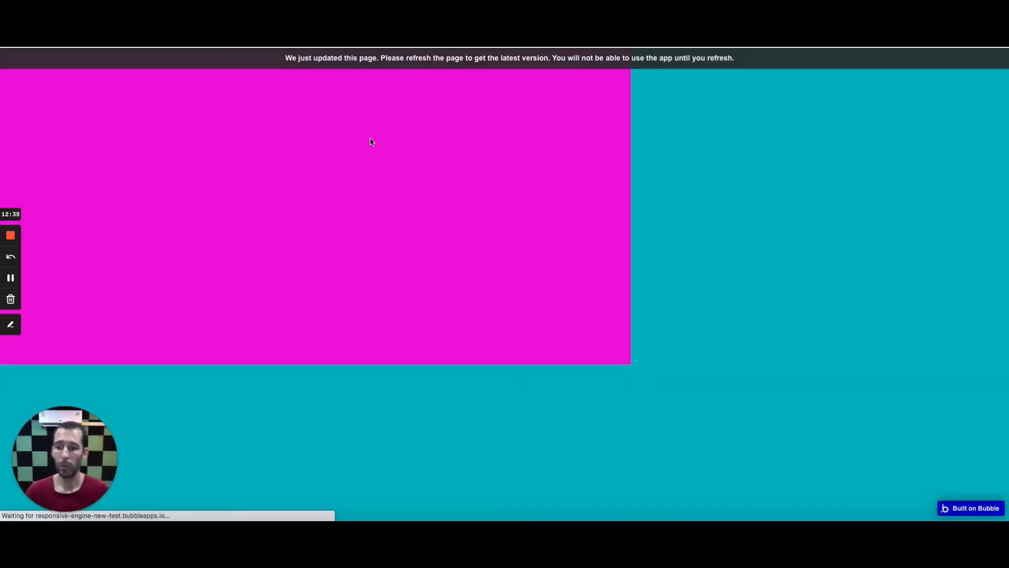
click(353, 43)
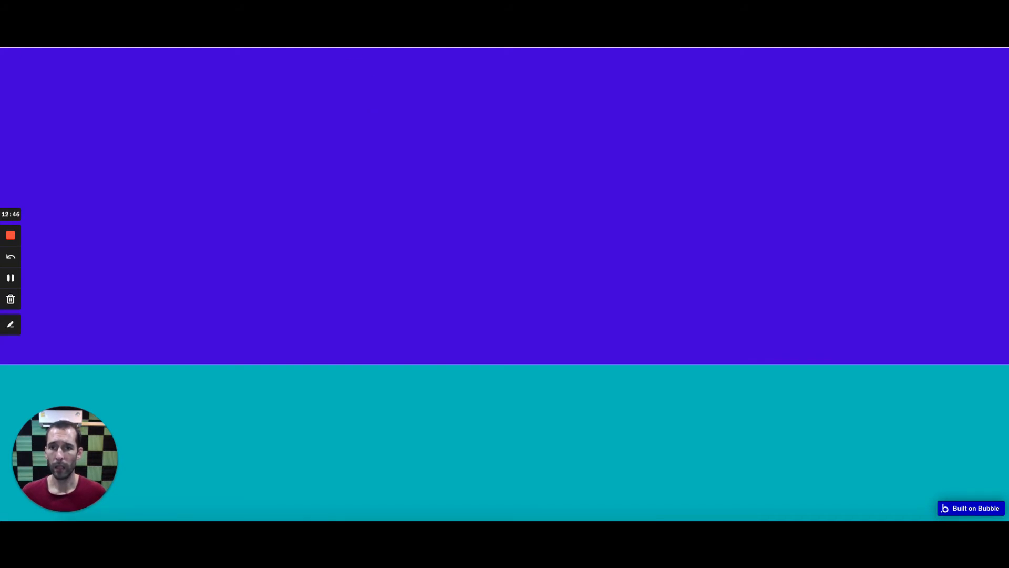
Step: Load the dashboard-live preview with the URL's section parameter set to 3
click(352, 47)
click(378, 46)
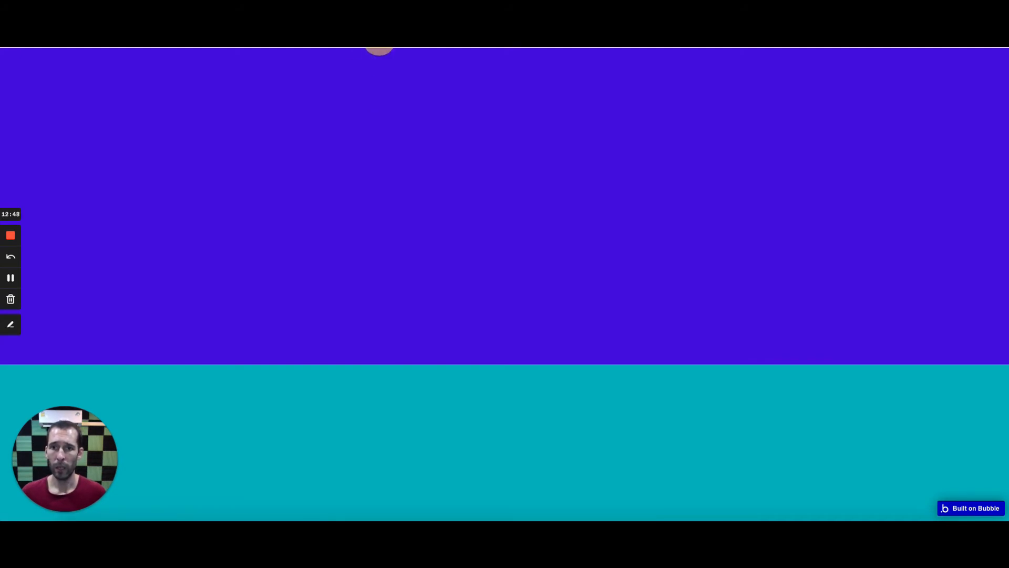
key(BackSpace)
text(3)
key(Return)
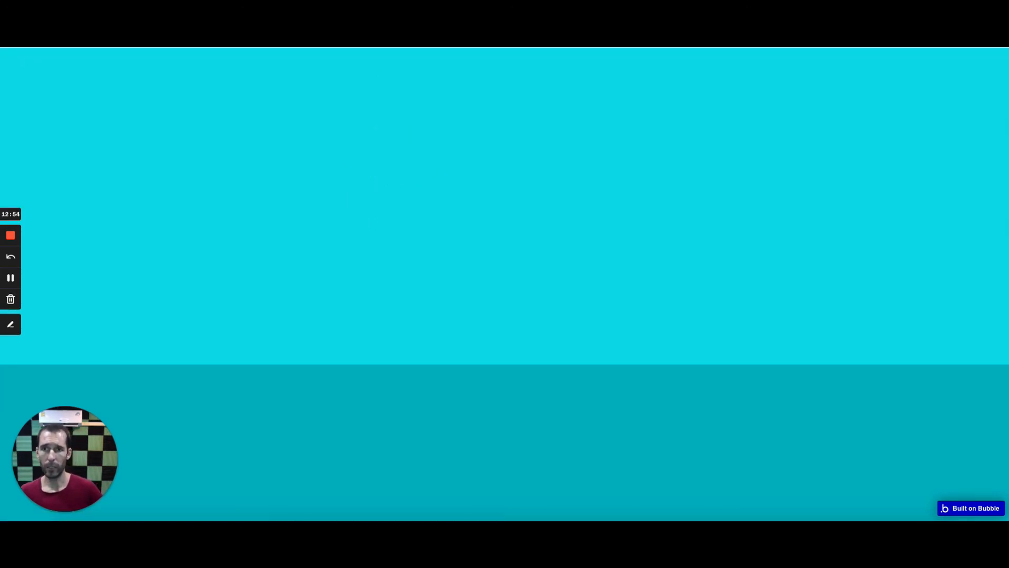
Step: In the Bubble editor, compare the appearance settings of Group 7 and Group Container with the previewed page
key(ctrl+Tab)
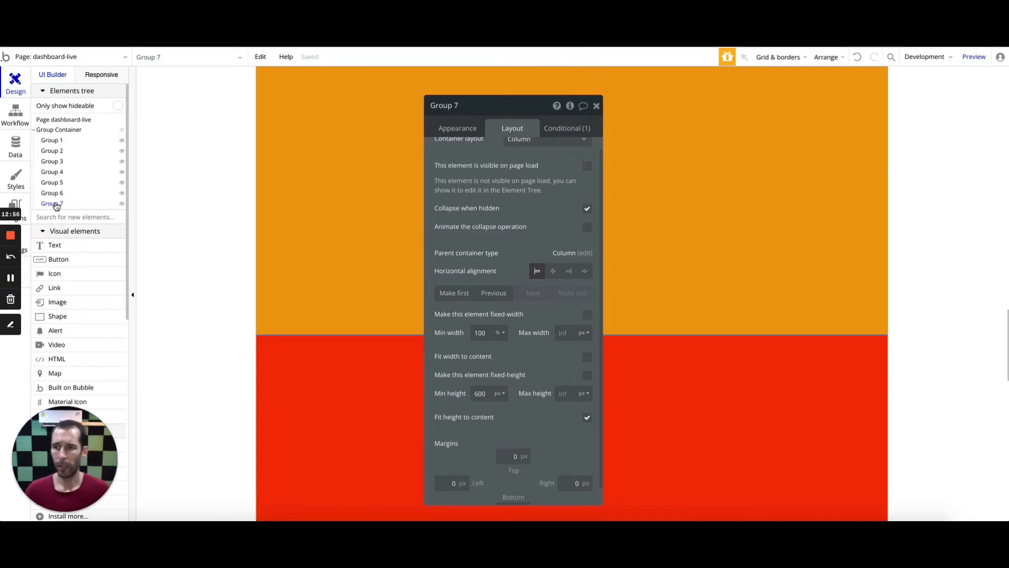
scroll(331, 338, down, 5)
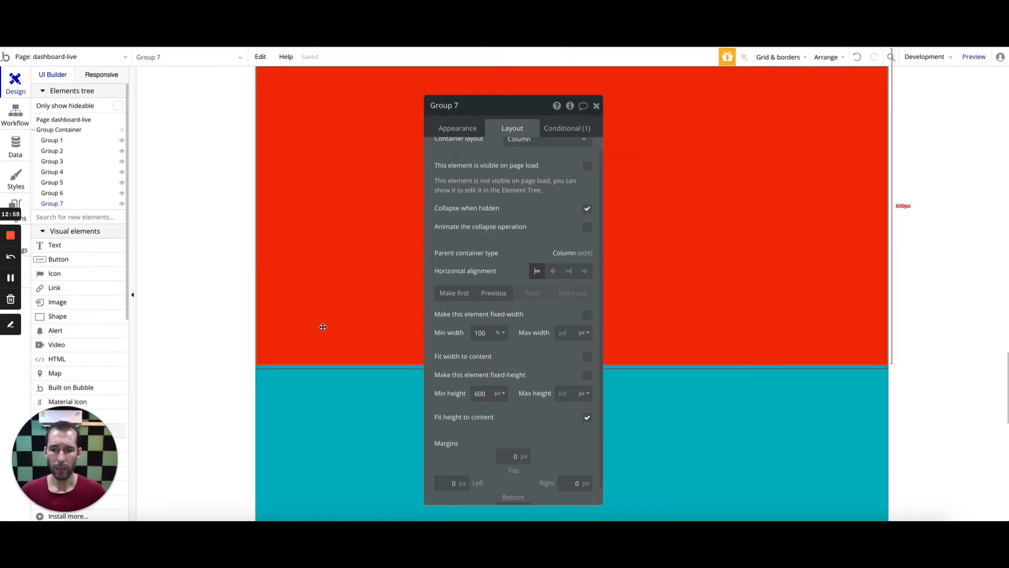
click(323, 327)
click(457, 128)
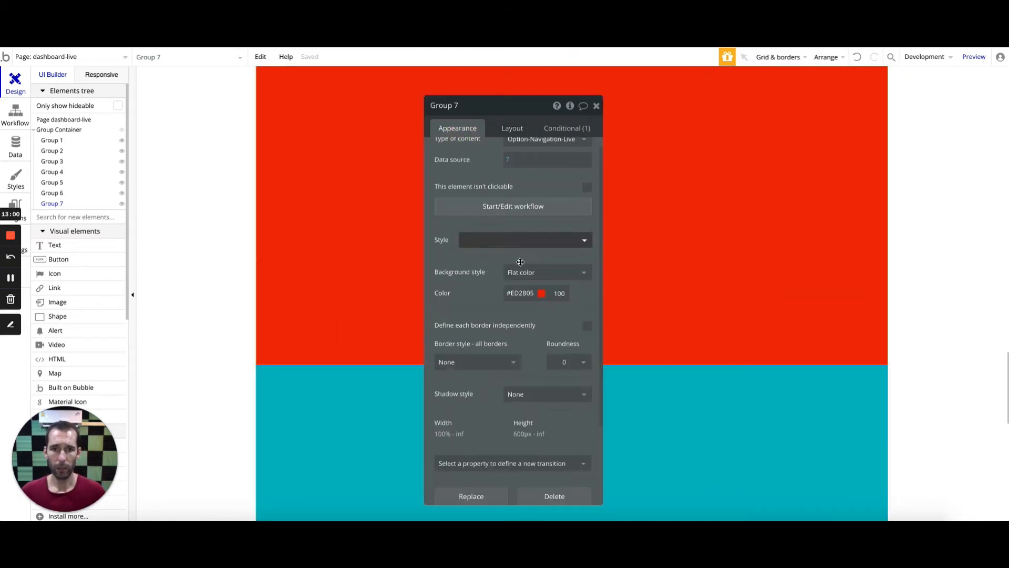
click(332, 358)
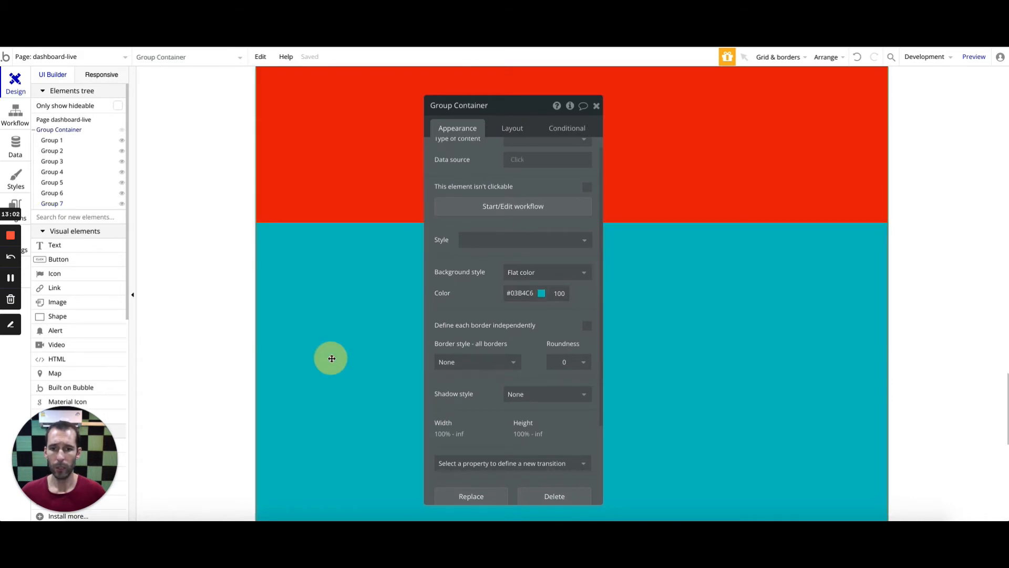
mouse_move(64, 135)
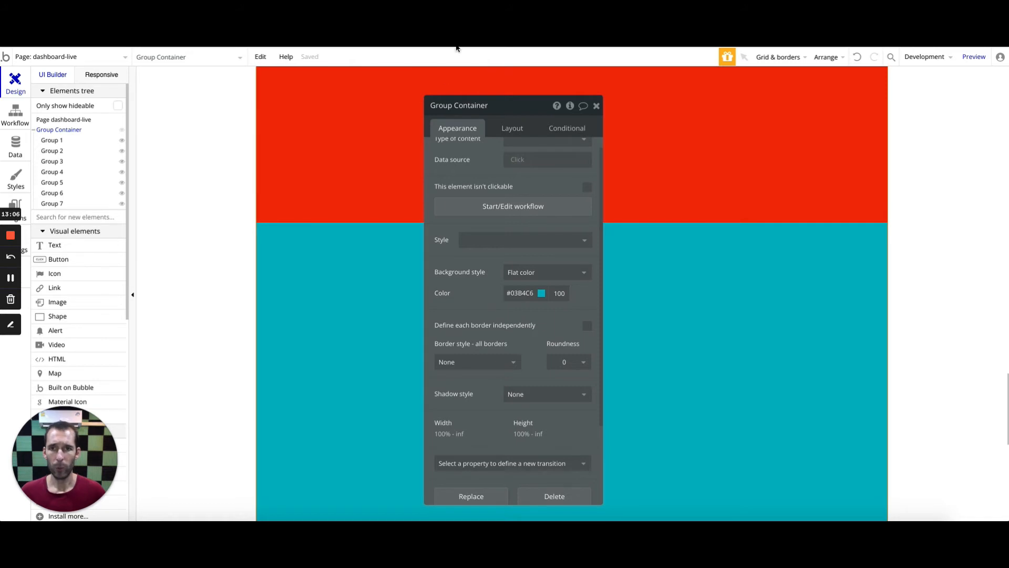
key(ctrl+Tab)
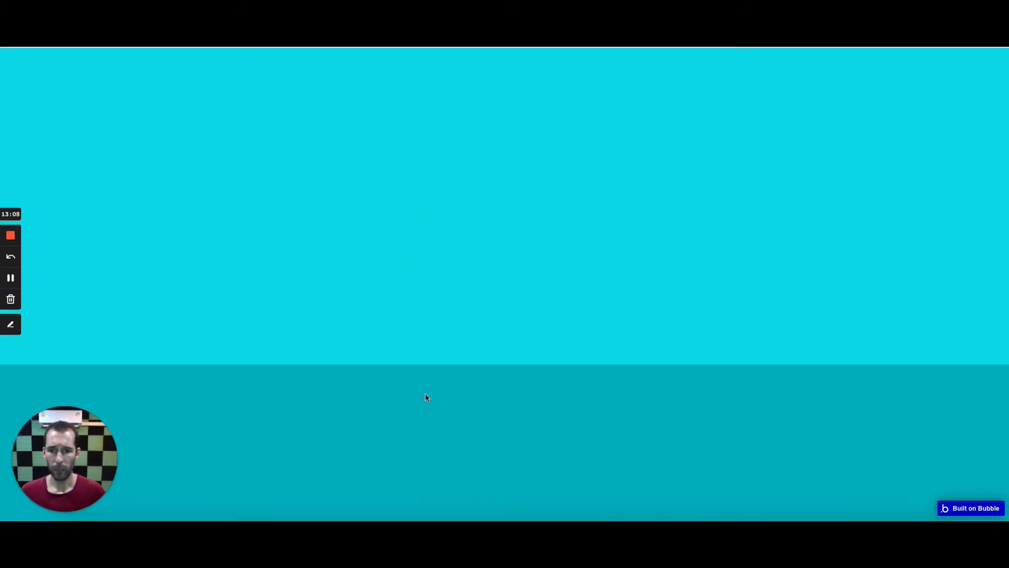
key(ctrl+shift+Tab)
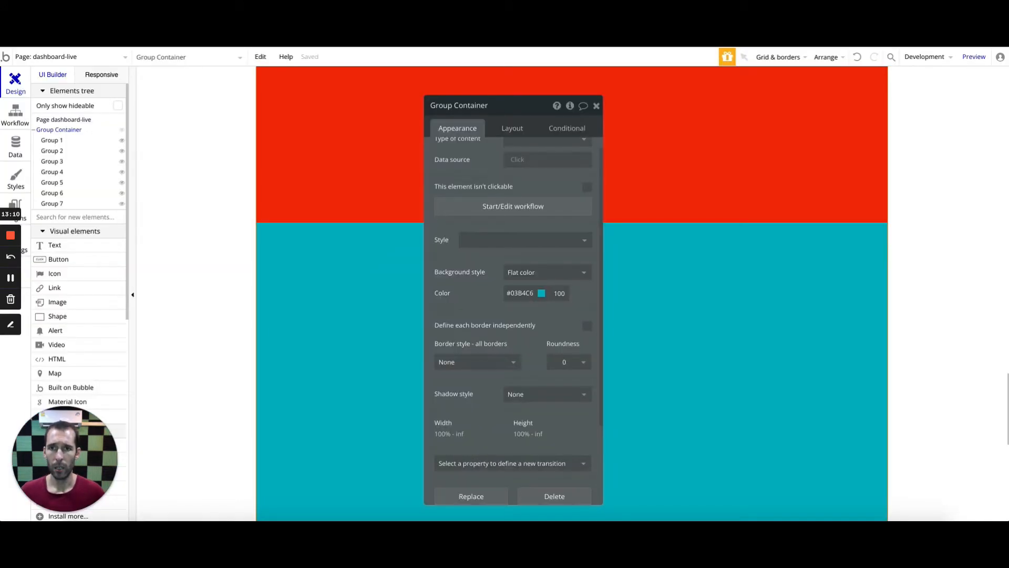
Step: Set the minimum height of Group 7 to 1600 px in its layout settings
click(355, 187)
click(511, 130)
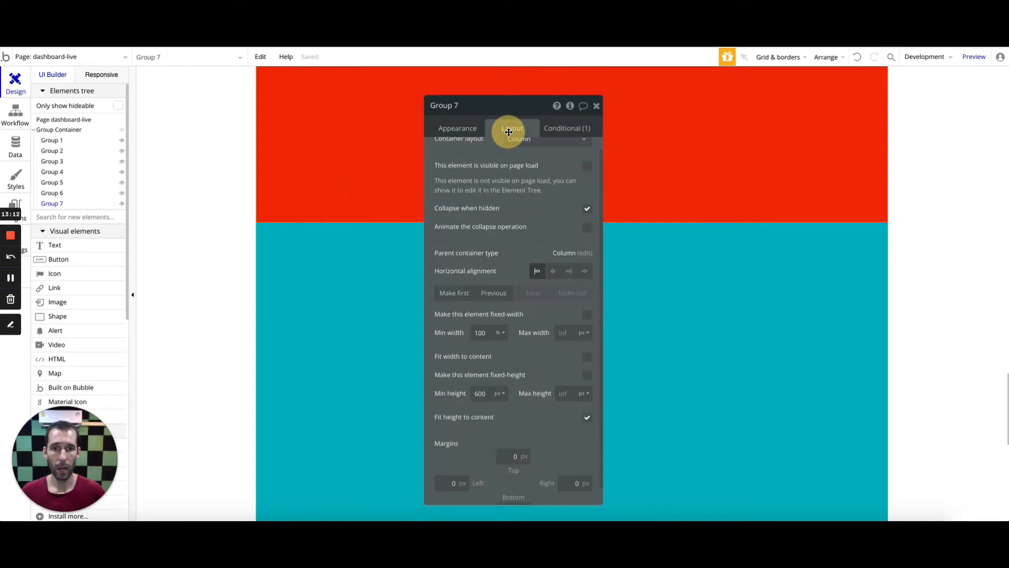
scroll(515, 378, down, 1)
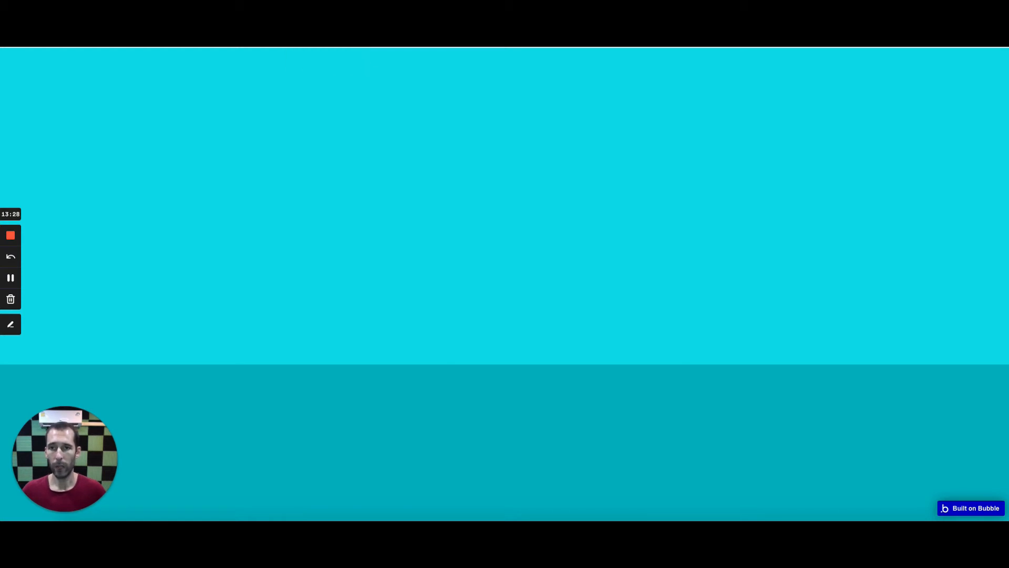
click(342, 36)
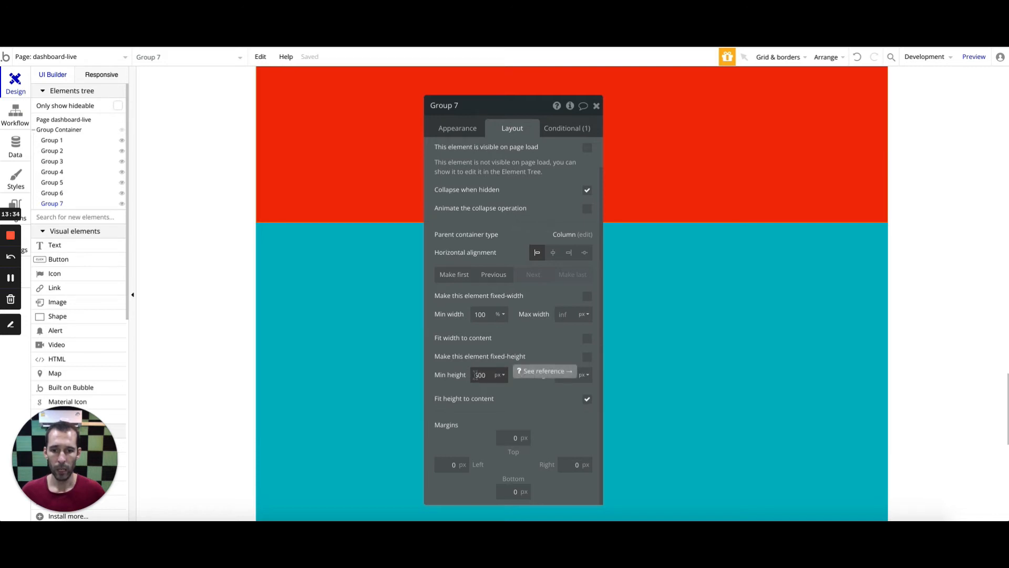
click(476, 375)
text(1)
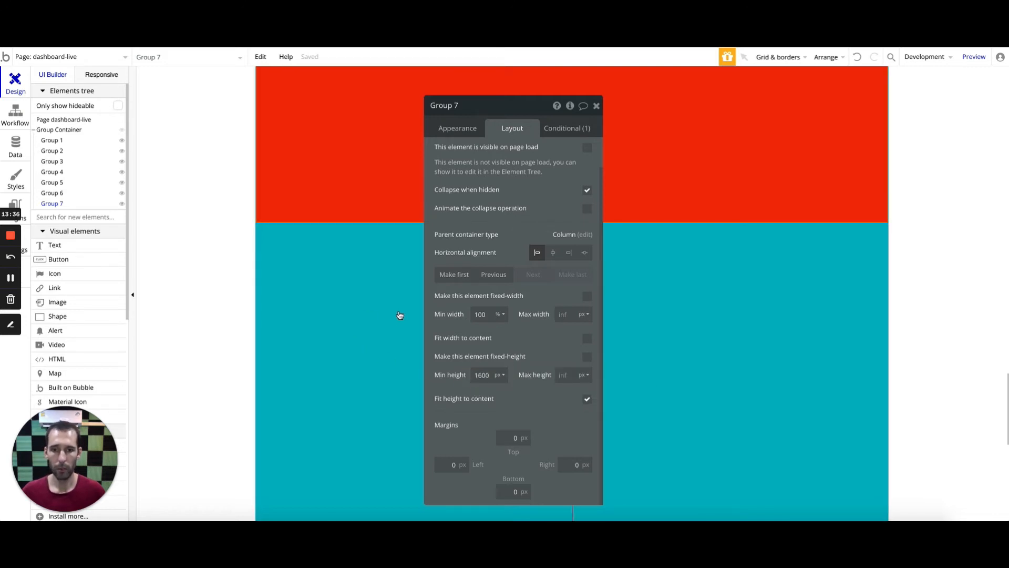
click(515, 347)
scroll(367, 324, down, 8)
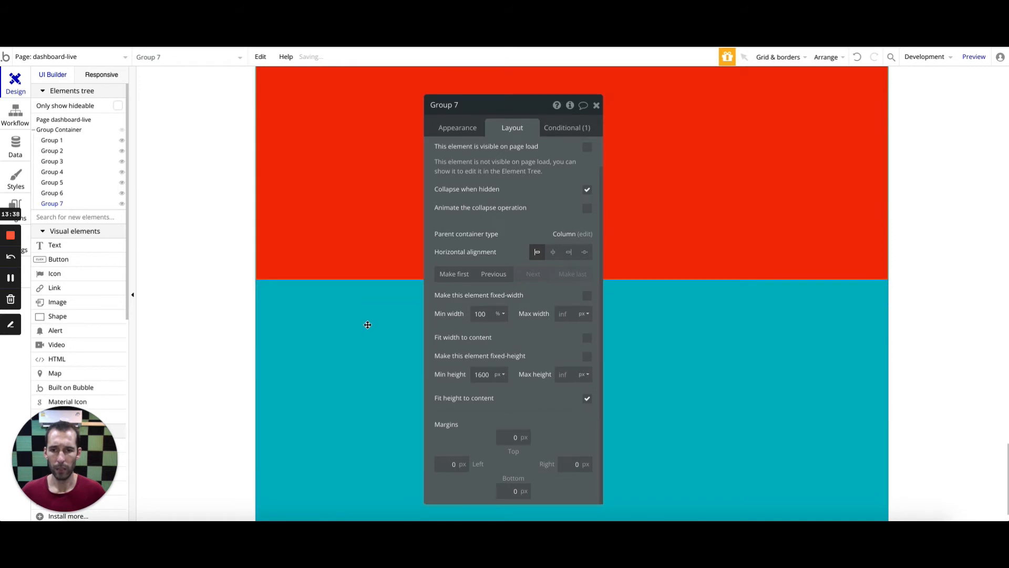
scroll(367, 325, down, 3)
Step: Load the preview with the URL's section parameter set to 7 and examine the full height of the displayed group
click(374, 24)
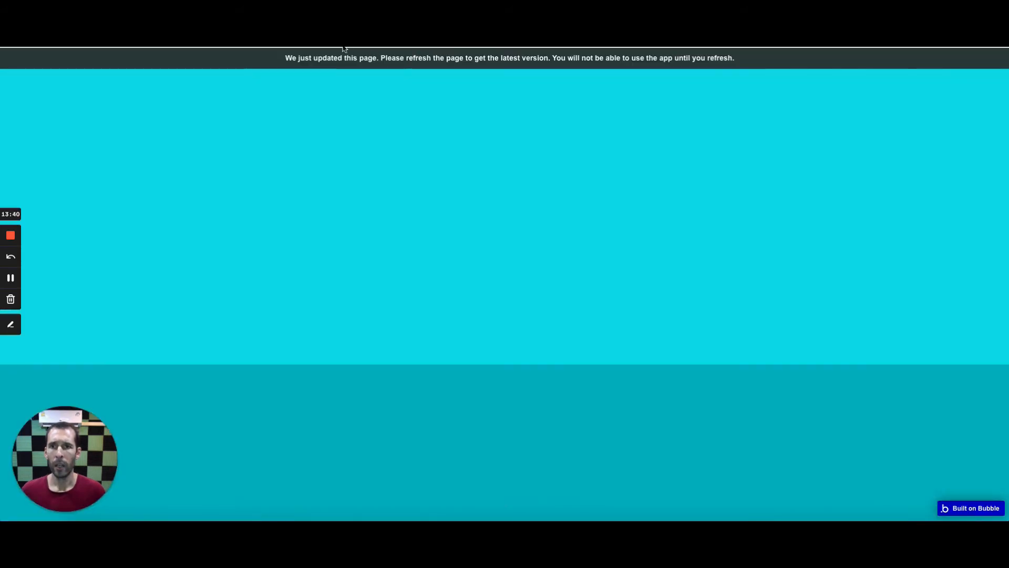
click(358, 41)
text(1)
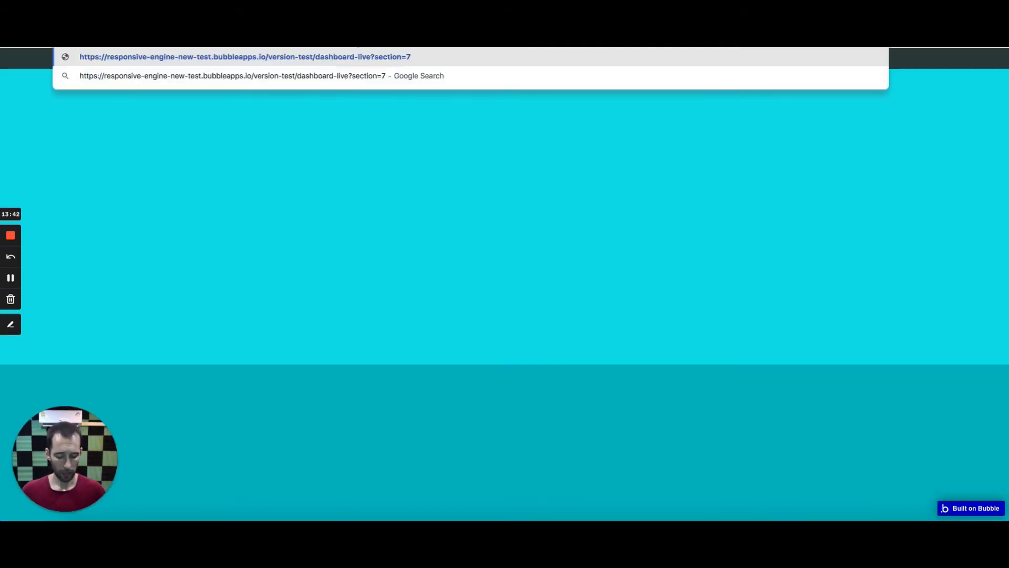
key(Return)
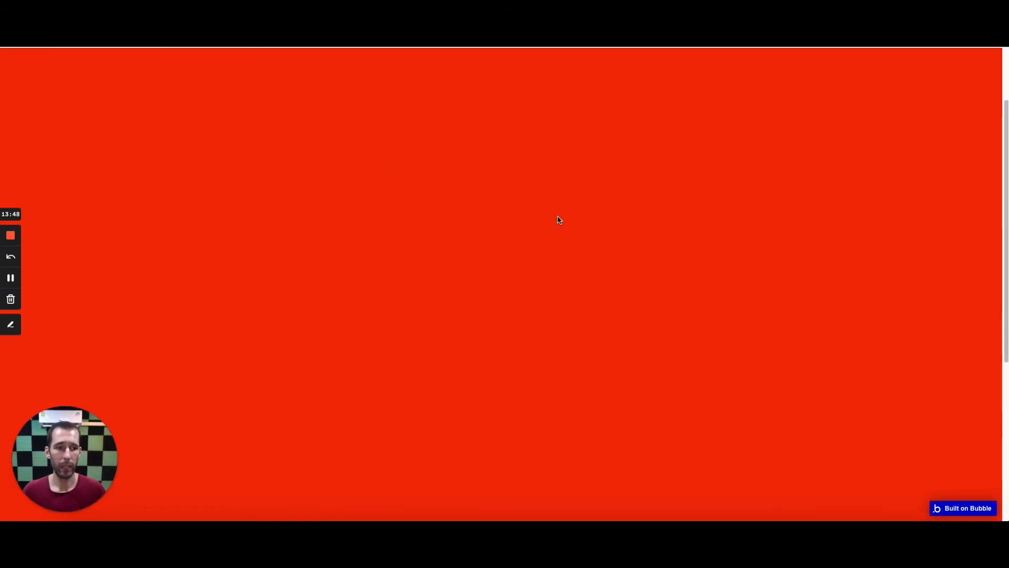
scroll(557, 222, down, 5)
scroll(557, 223, up, 5)
scroll(558, 222, down, 3)
scroll(557, 222, down, 2)
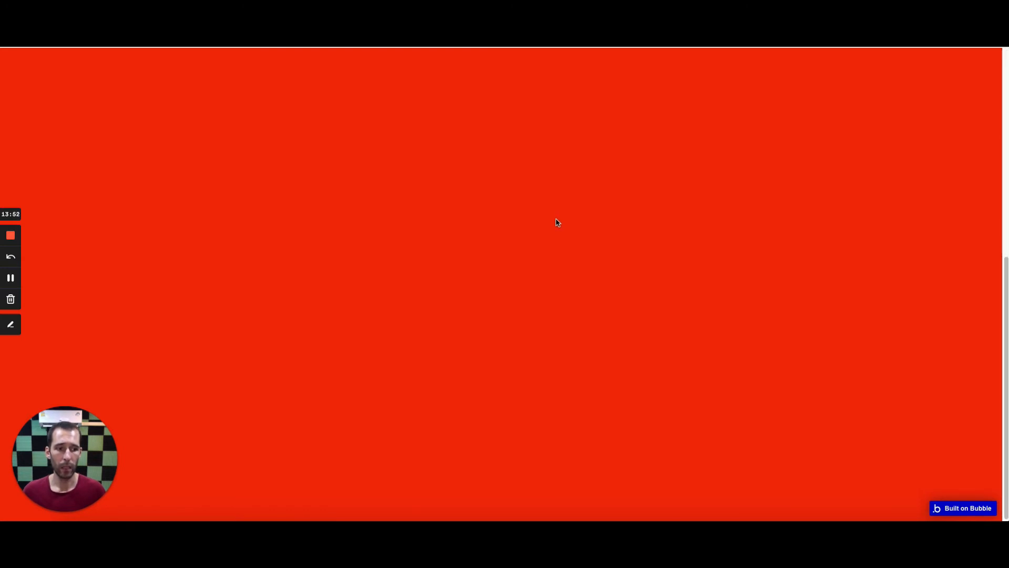
scroll(556, 221, up, 5)
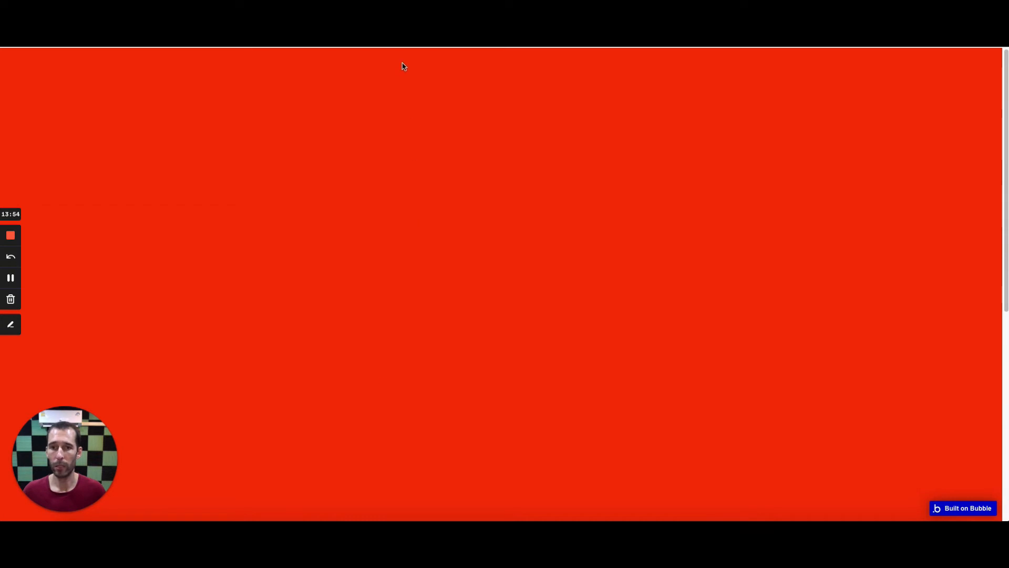
Step: In the Bubble editor, review the layout settings of Group Container and the dashboard-live page
key(ctrl+shift+Tab)
scroll(319, 281, down, 1)
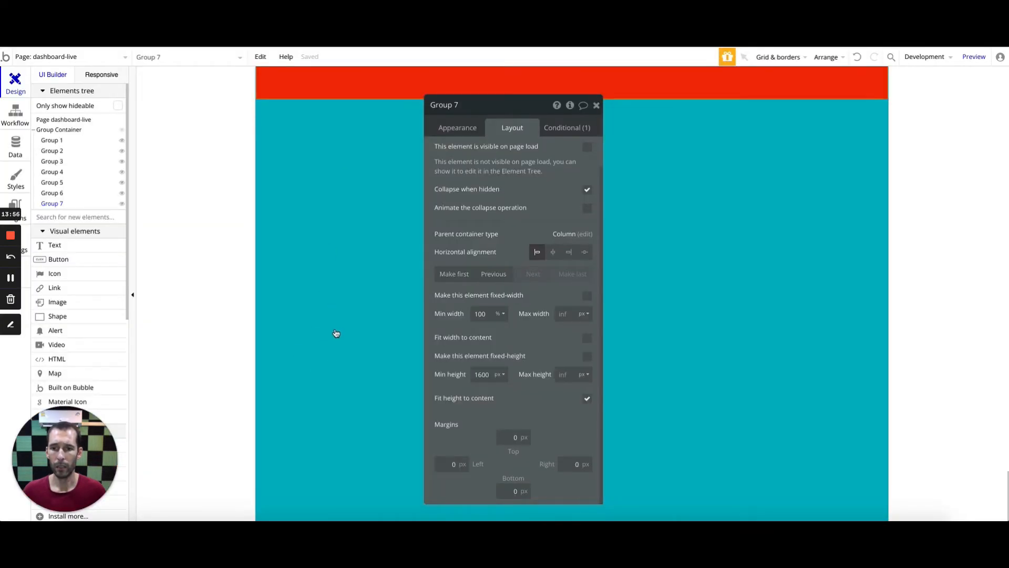
click(340, 315)
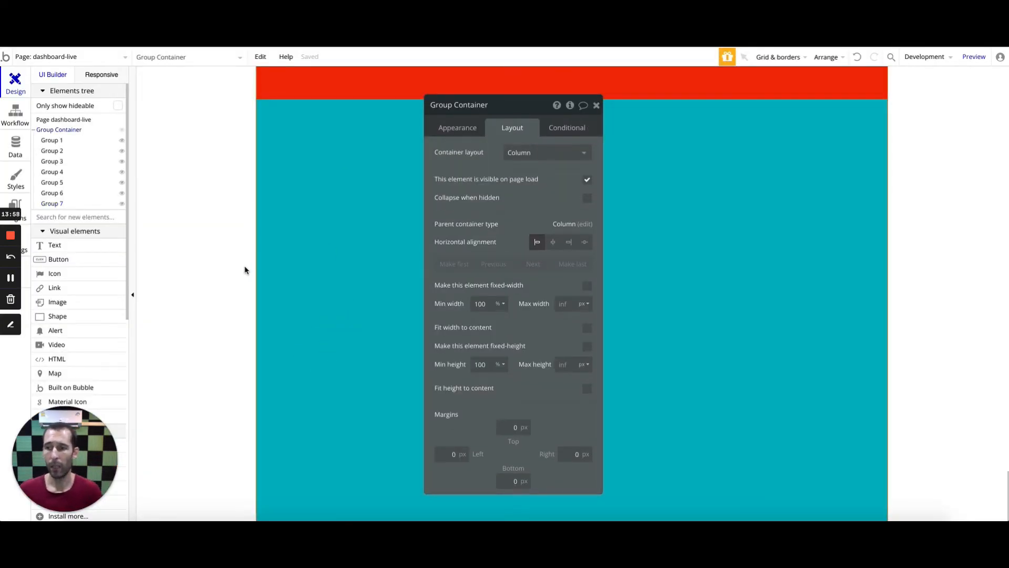
click(206, 323)
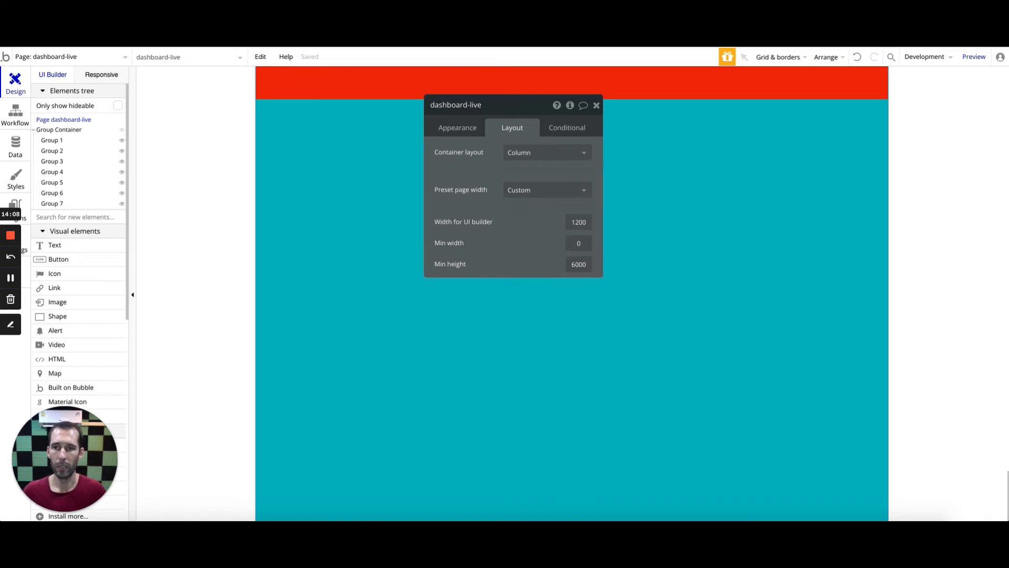
Step: Check in the preview how the page scrolls from end to end with section 7 shown, and return to the editor
click(419, 32)
scroll(442, 304, down, 7)
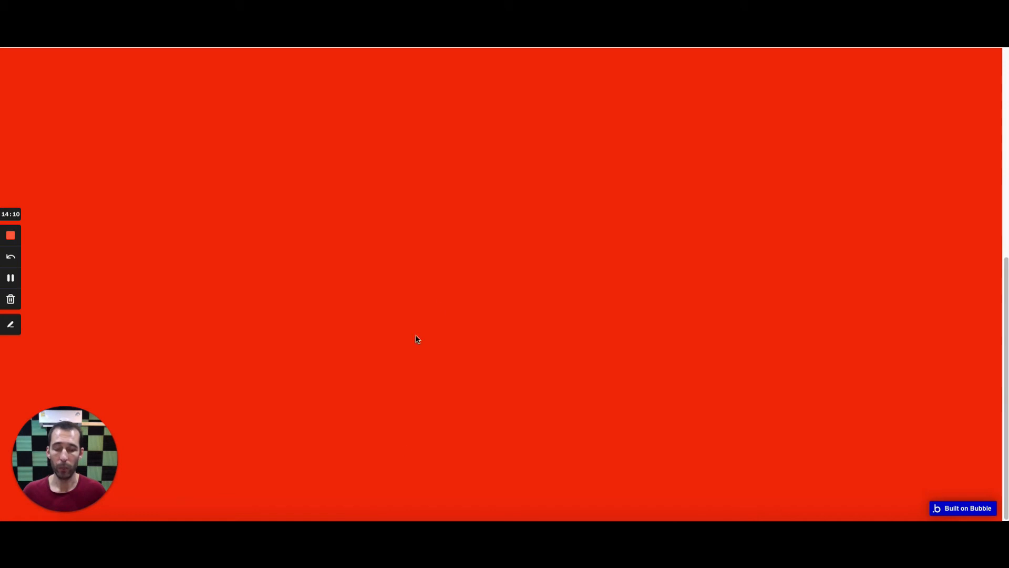
scroll(358, 280, up, 7)
scroll(358, 280, down, 7)
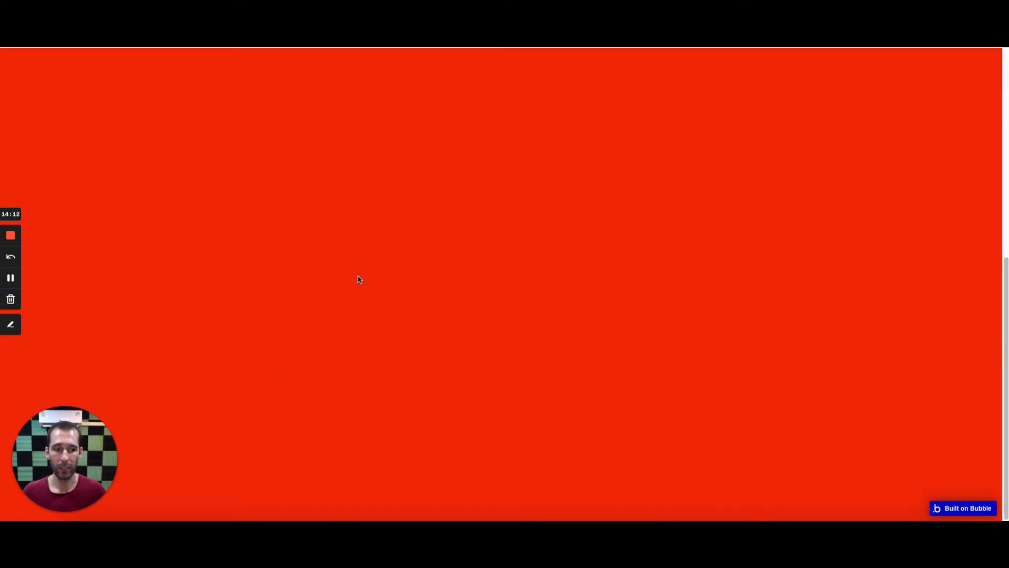
scroll(349, 268, up, 7)
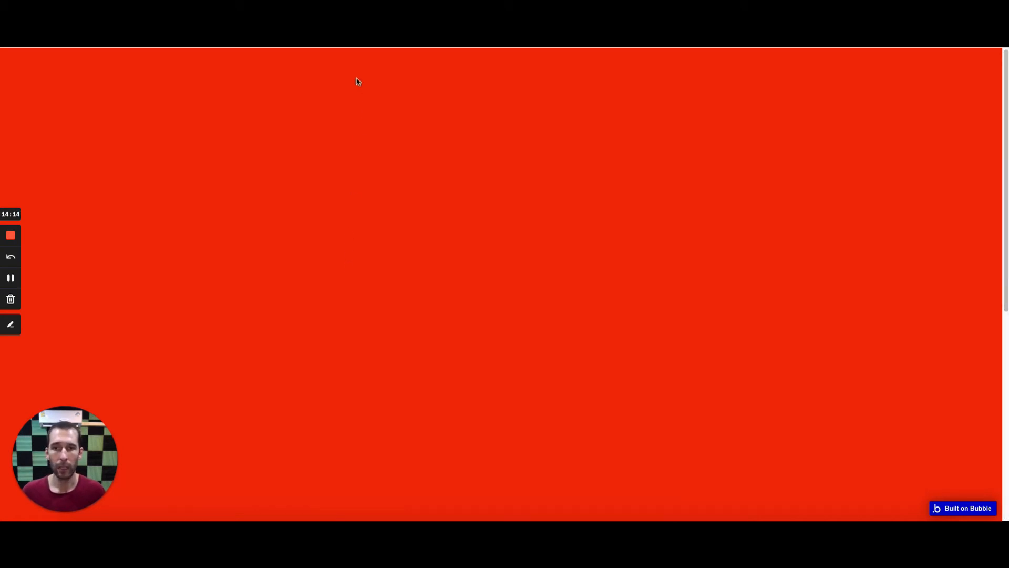
click(351, 33)
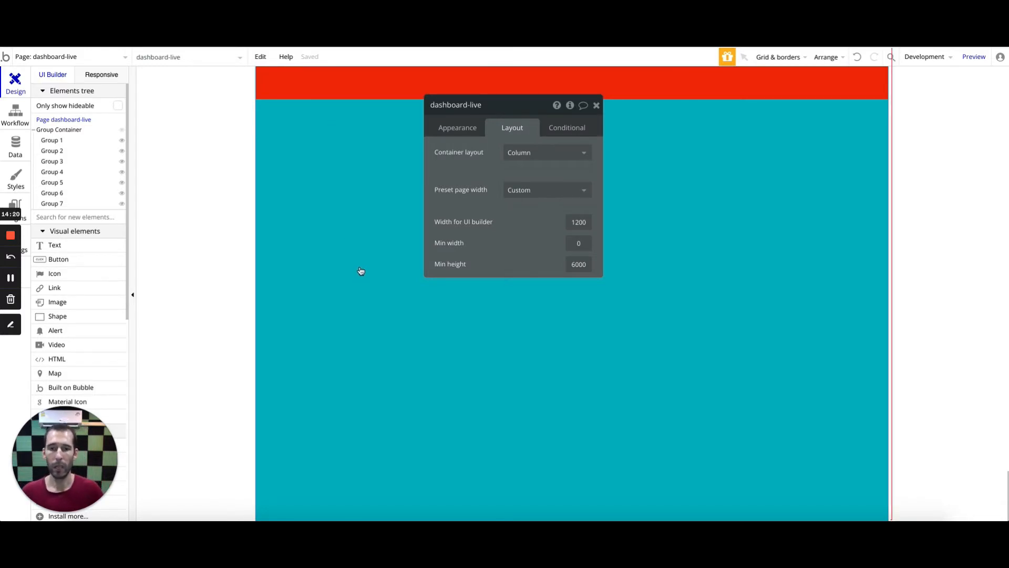
Step: Add a condition to Group Container that sets its left margin to 320, and switch the condition on in the editor
drag(458, 172, 320, 225)
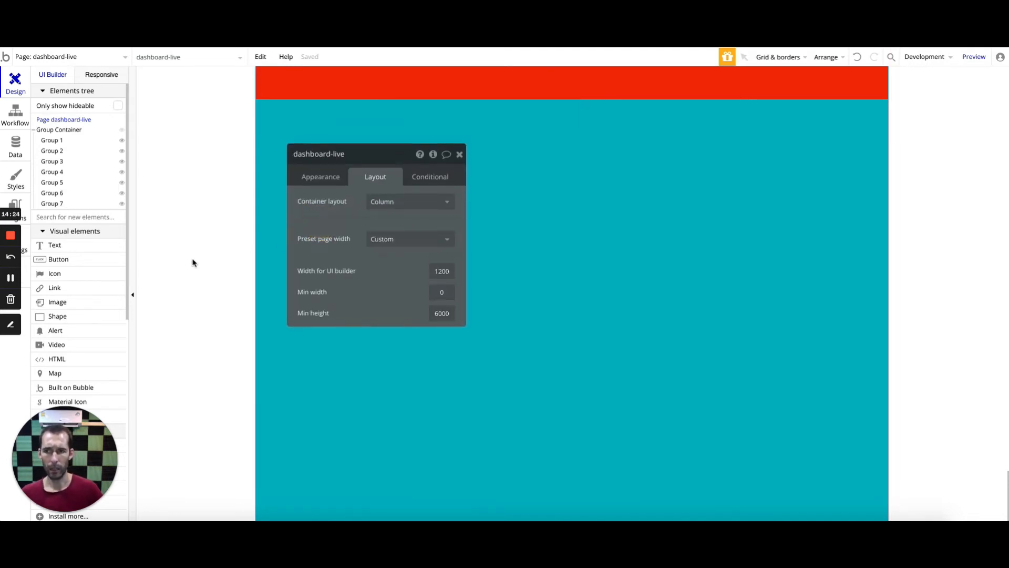
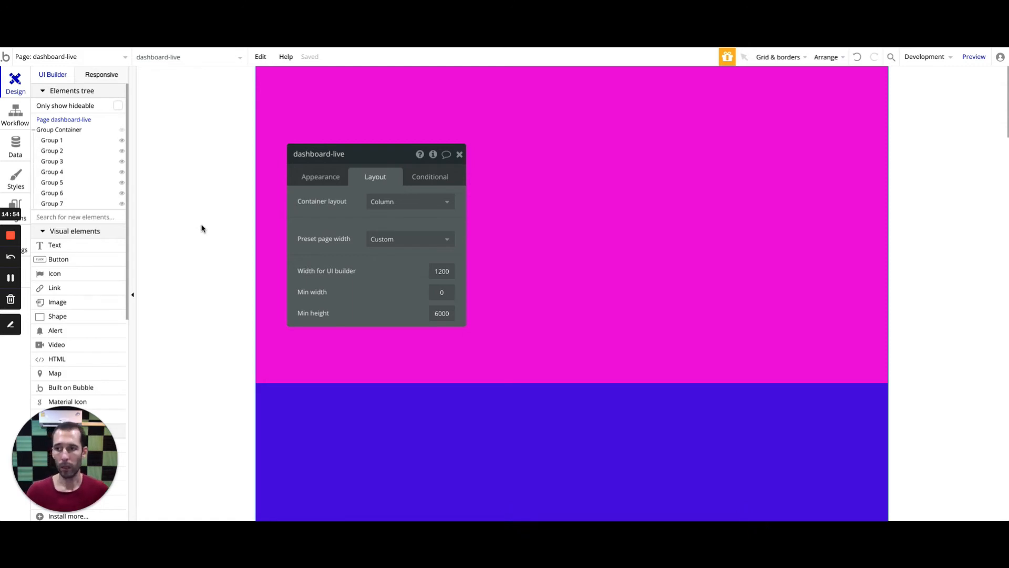
click(55, 130)
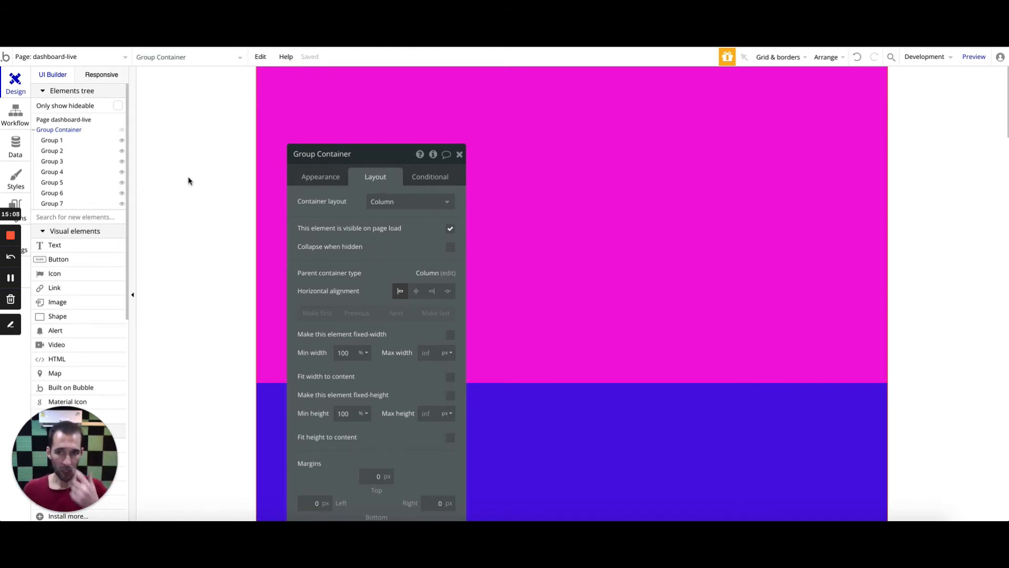
click(423, 179)
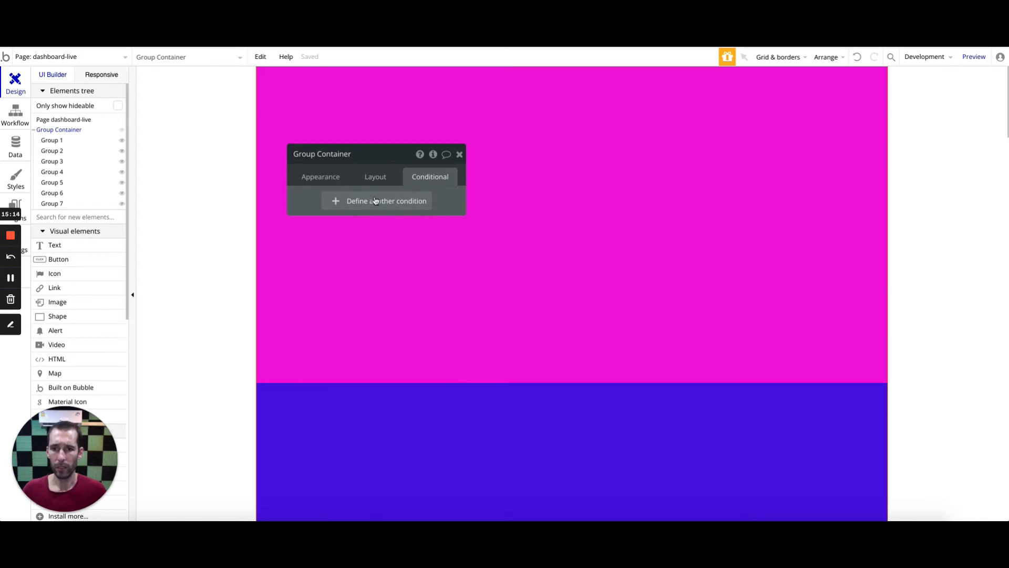
click(374, 200)
click(358, 233)
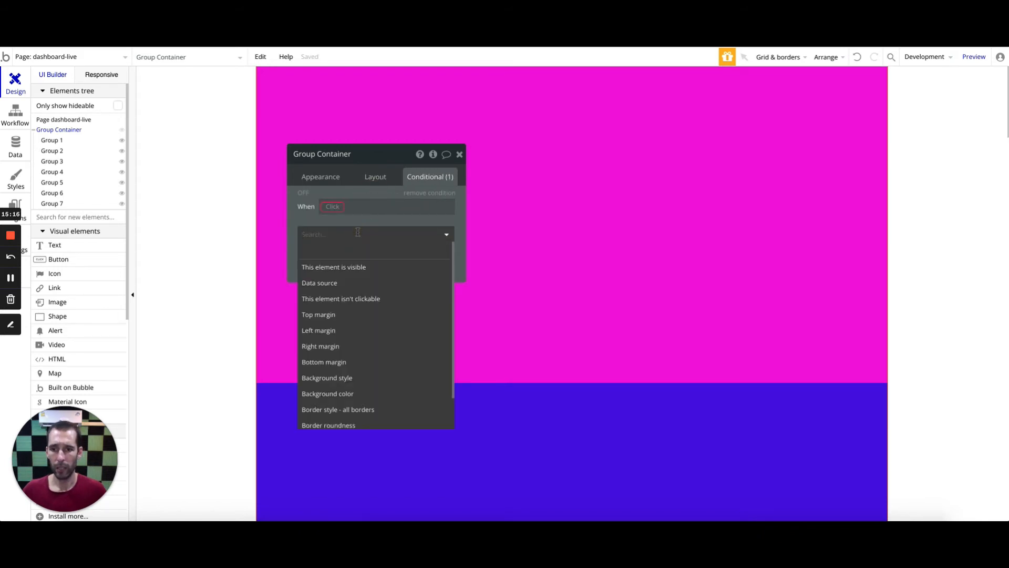
click(350, 333)
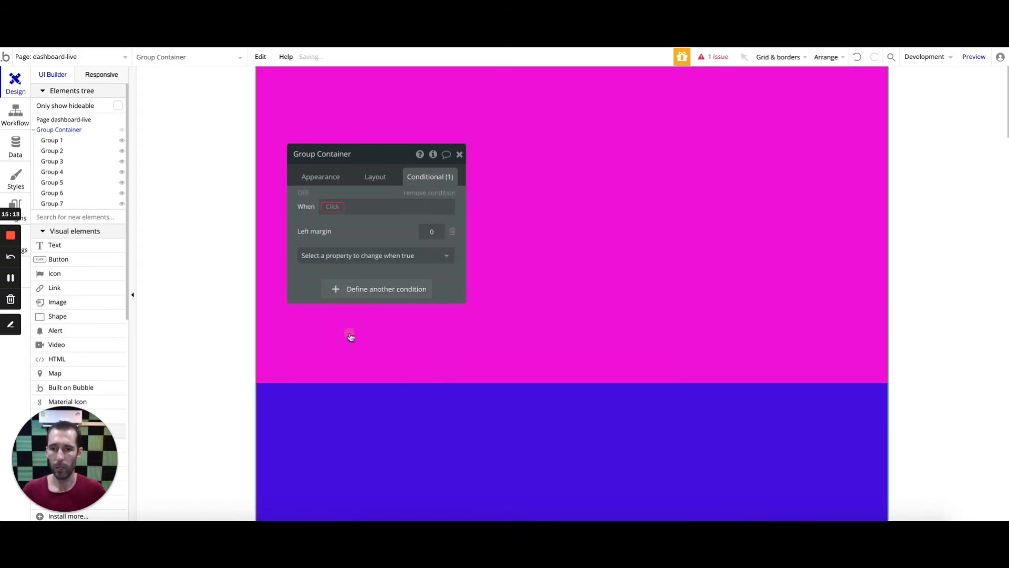
click(429, 231)
text(320)
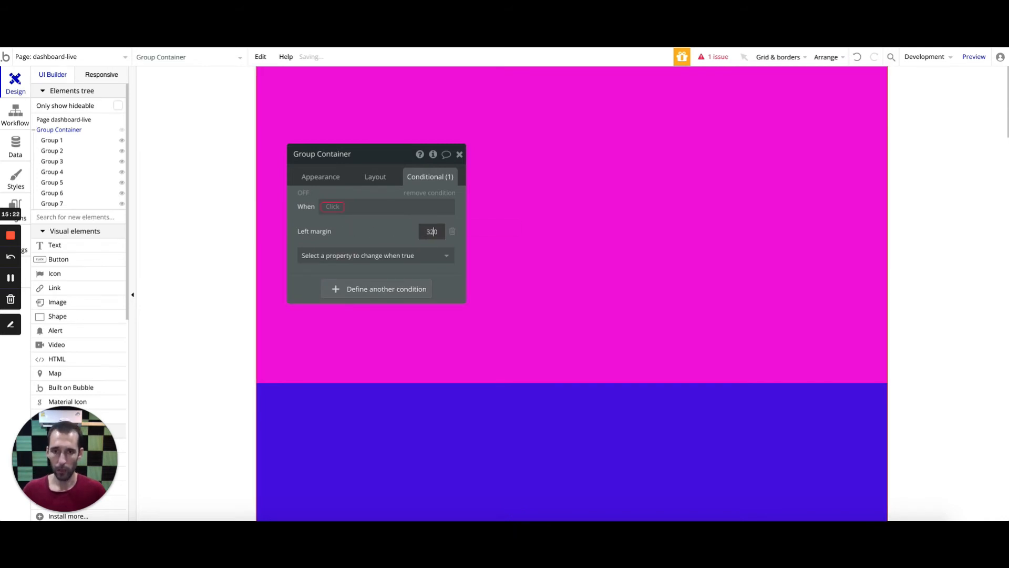
click(387, 230)
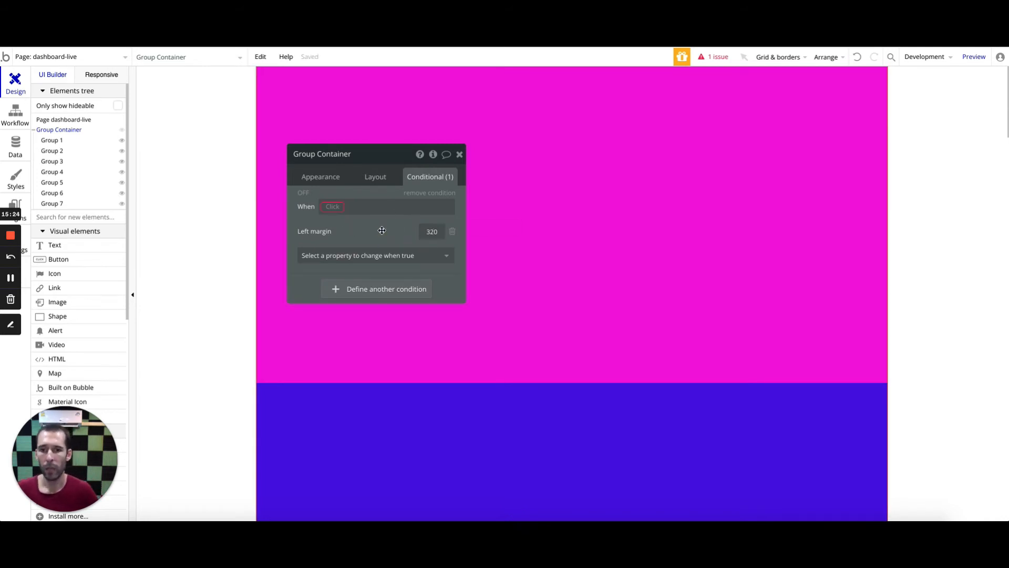
click(309, 195)
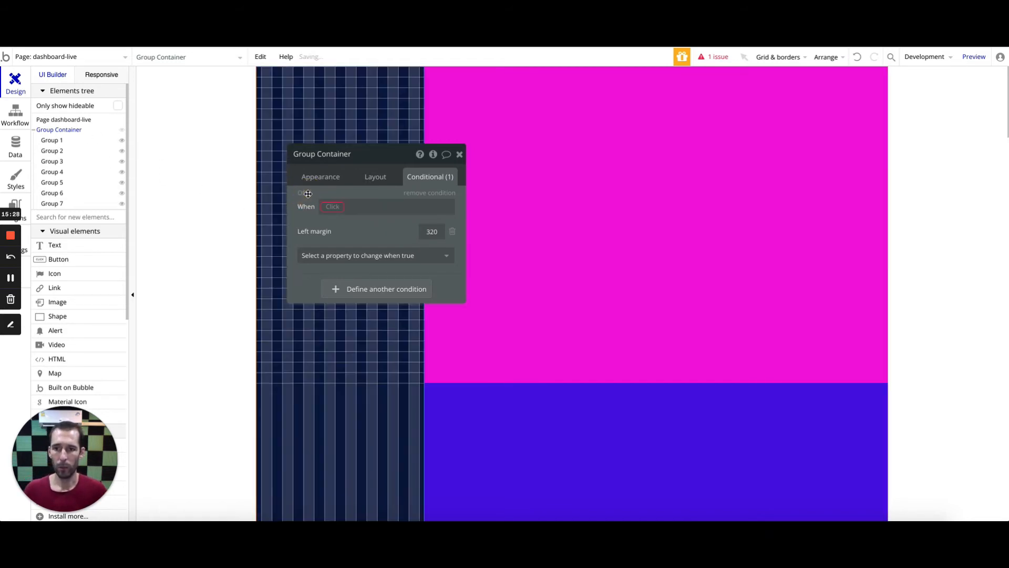
Step: Switch off Group Container's left-margin condition in the editor and hide the container on the canvas
drag(350, 190, 636, 220)
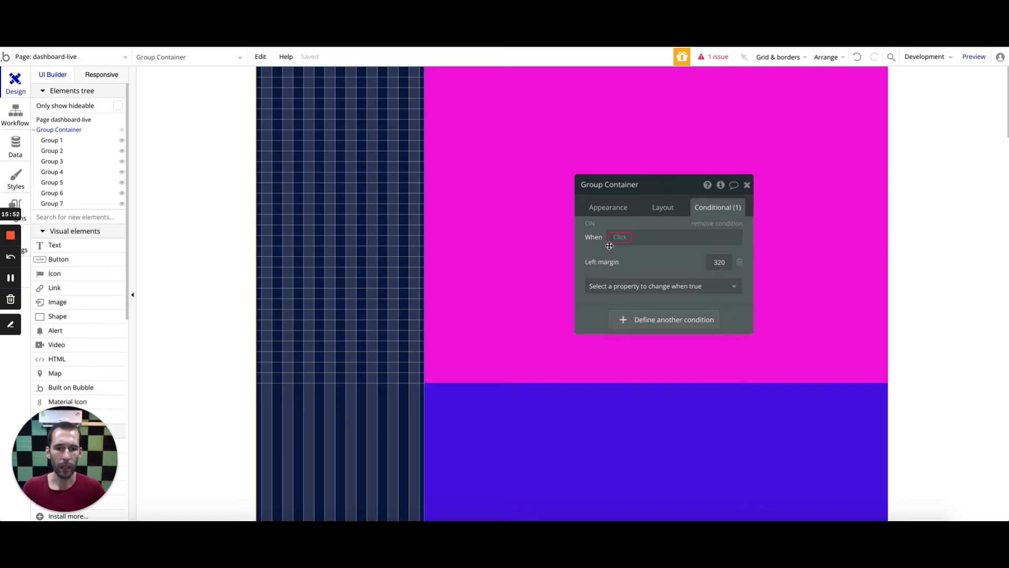
click(590, 223)
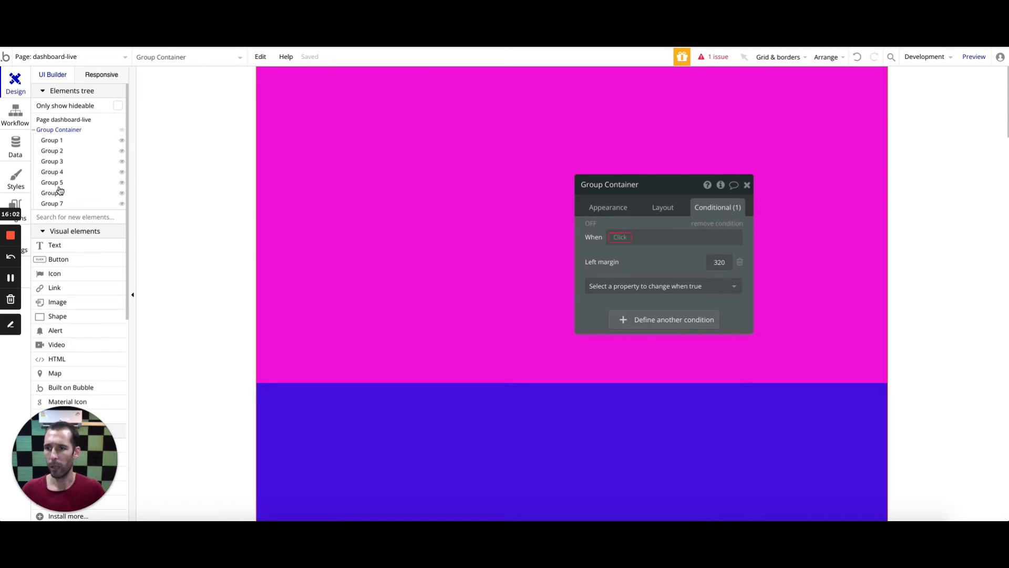
click(123, 131)
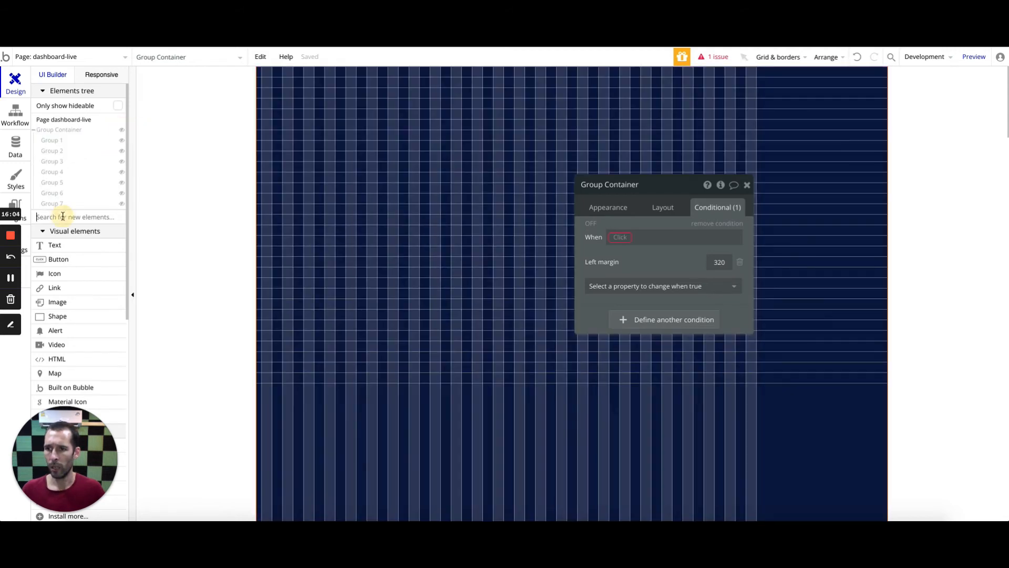
Step: Add a Floating Group element to the dashboard-live page, near the page's upper-left corner
click(62, 217)
text(flo)
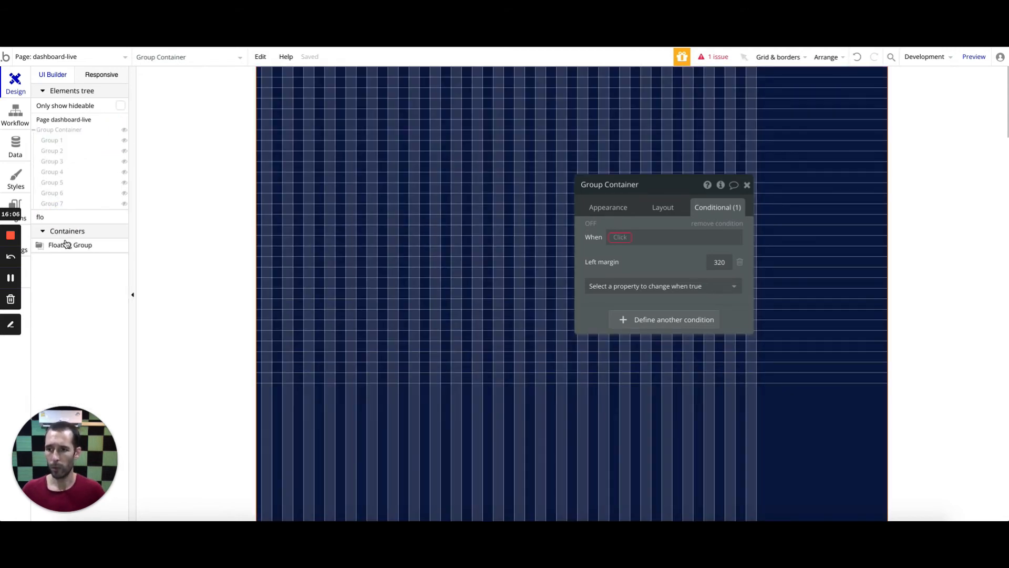
click(65, 245)
click(273, 104)
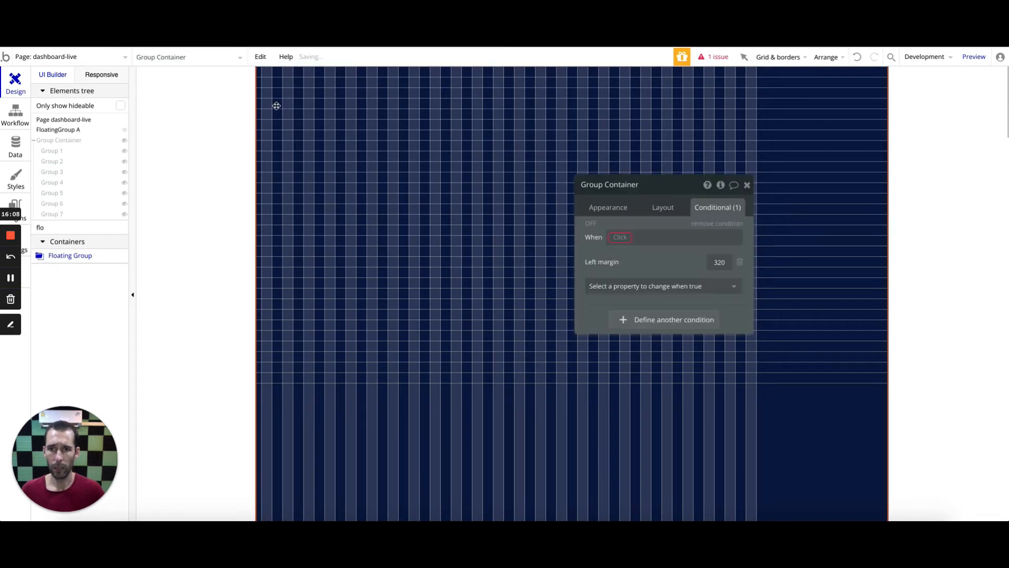
click(599, 210)
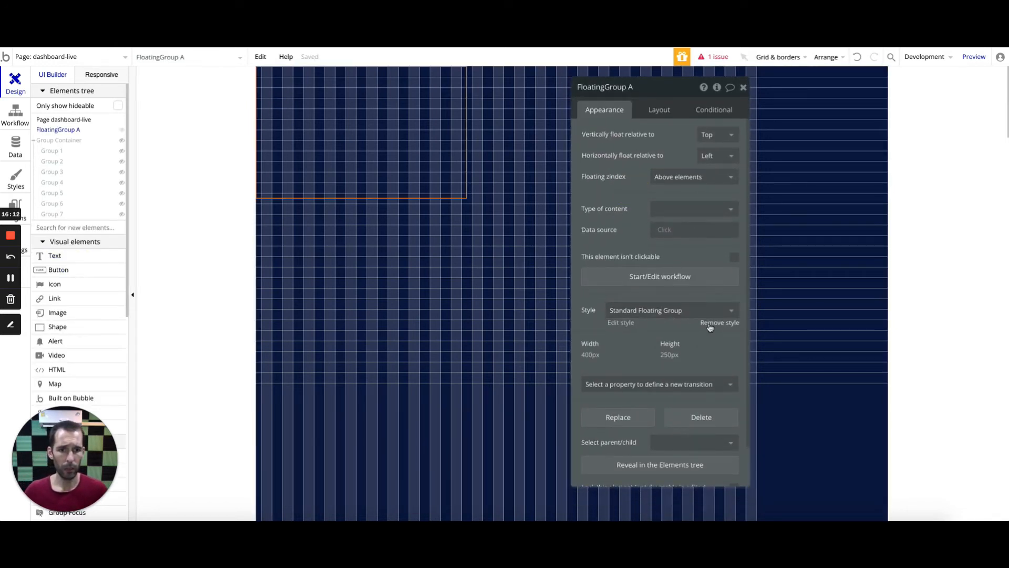
Step: Remove the preset style from FloatingGroup A and give it a flat color background
click(710, 324)
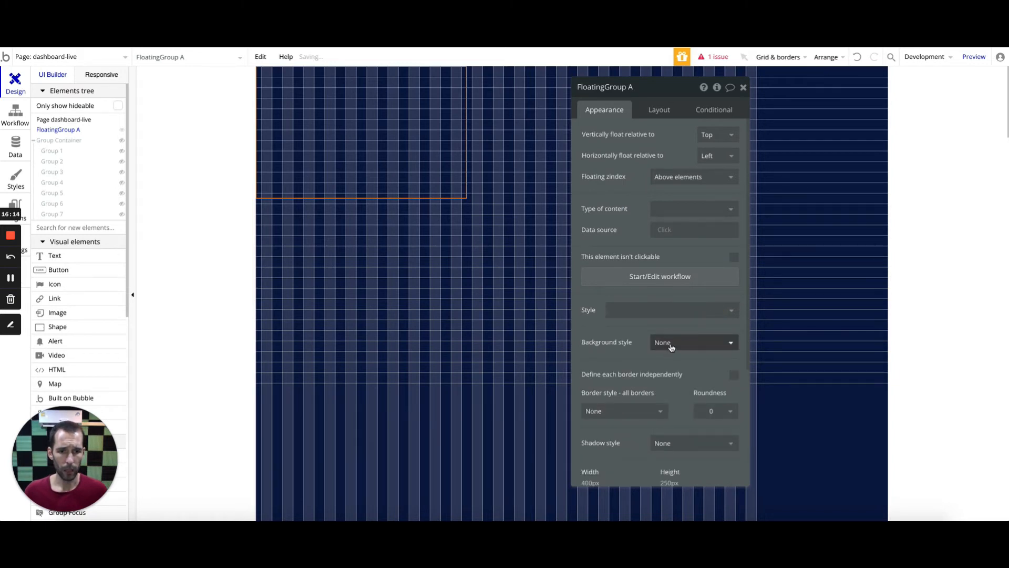
click(672, 344)
click(672, 376)
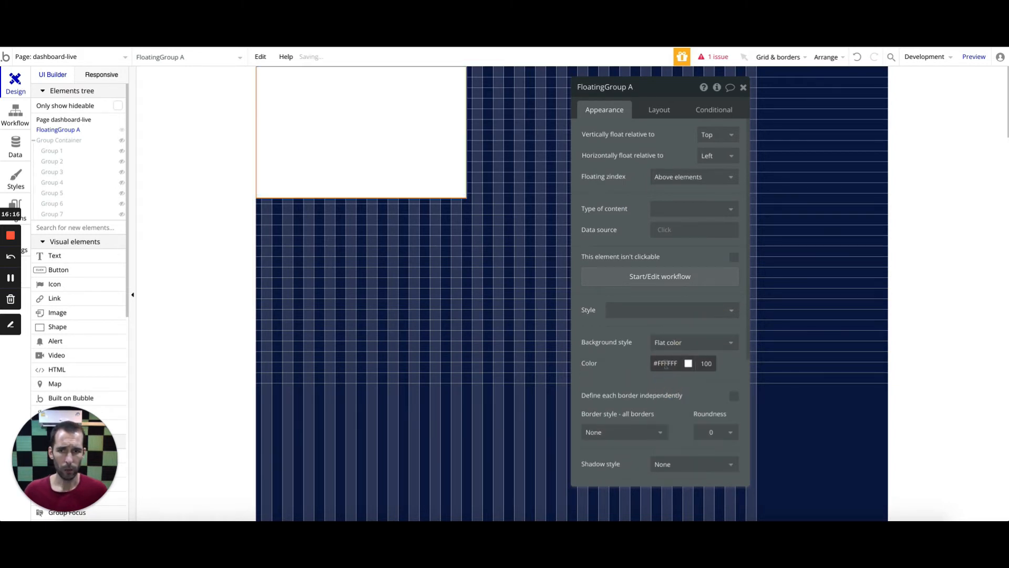
Step: Set FloatingGroup A's width to 320 and its container layout to Column
click(658, 117)
double_click(601, 191)
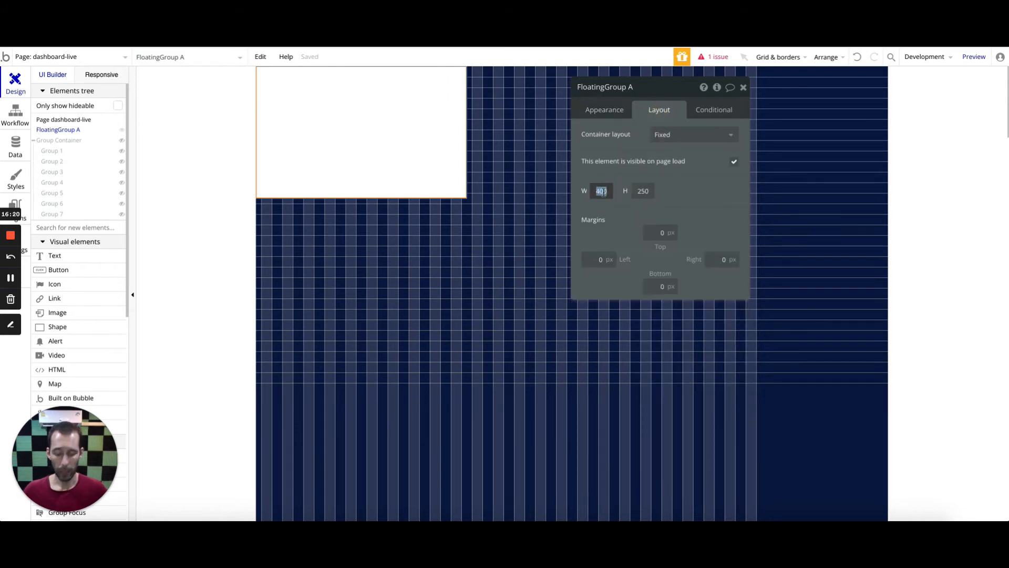
text(320)
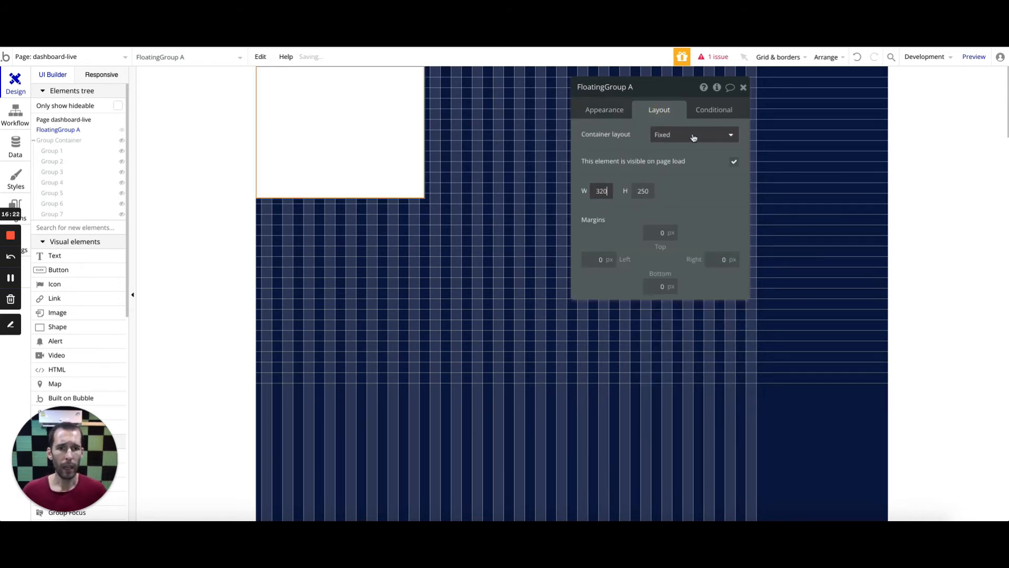
click(693, 138)
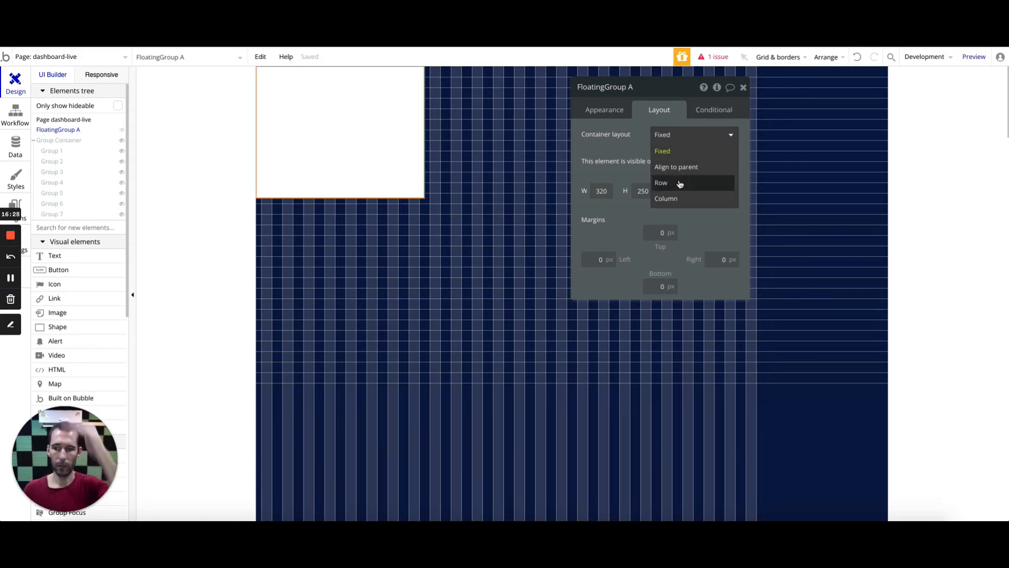
click(675, 199)
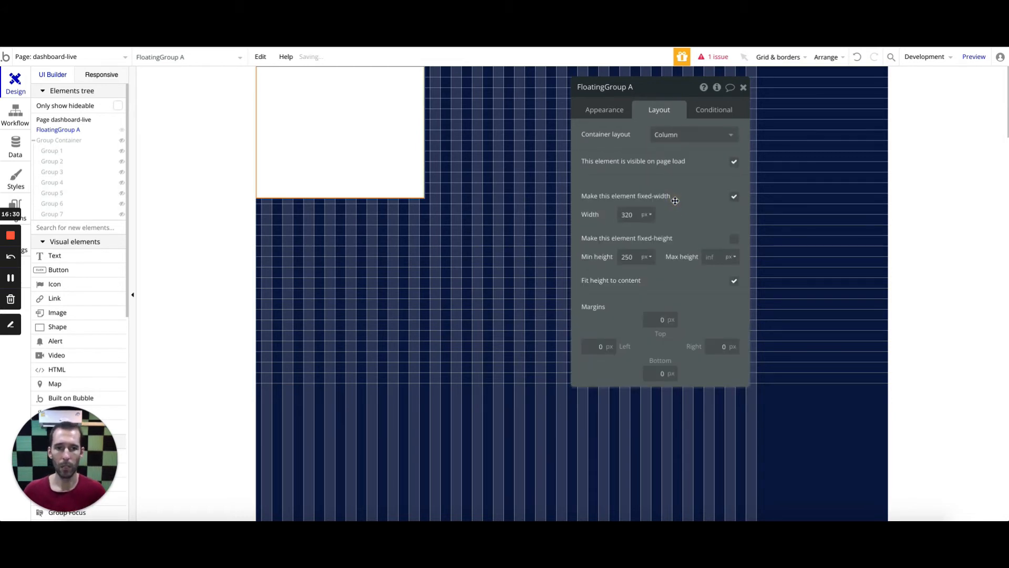
Step: Set FloatingGroup A's minimum height to 100%
click(626, 257)
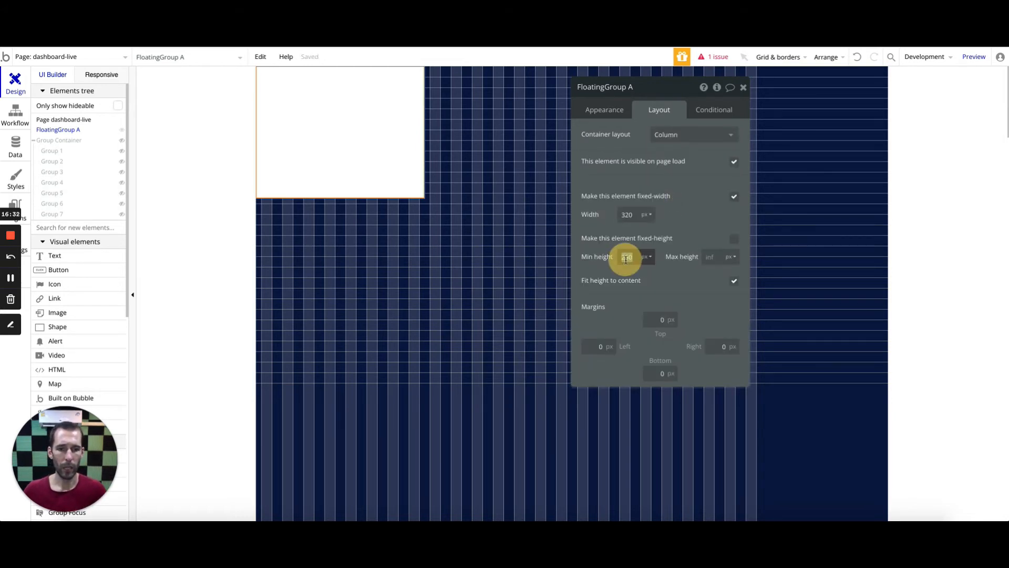
text(100)
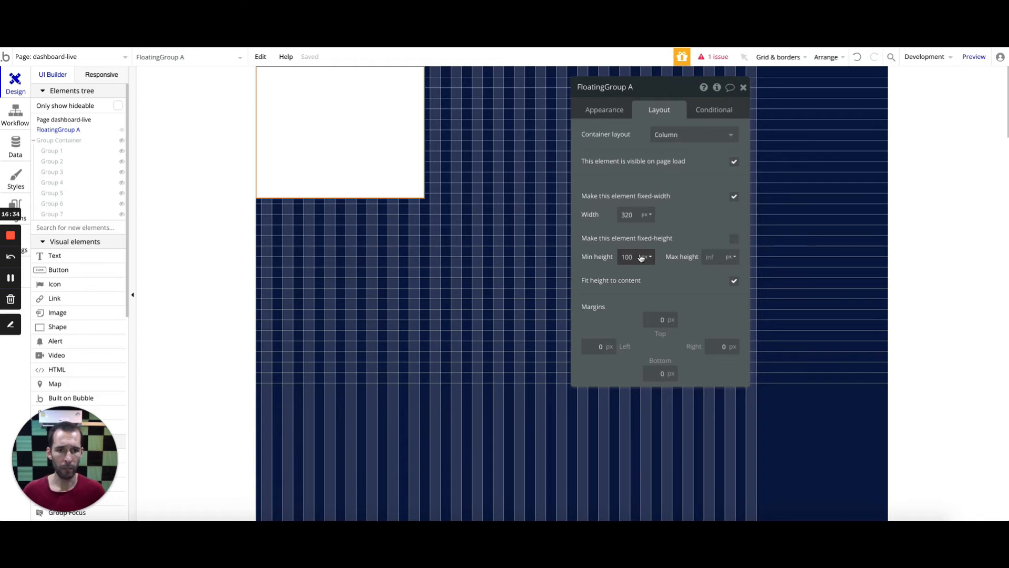
click(646, 257)
click(646, 294)
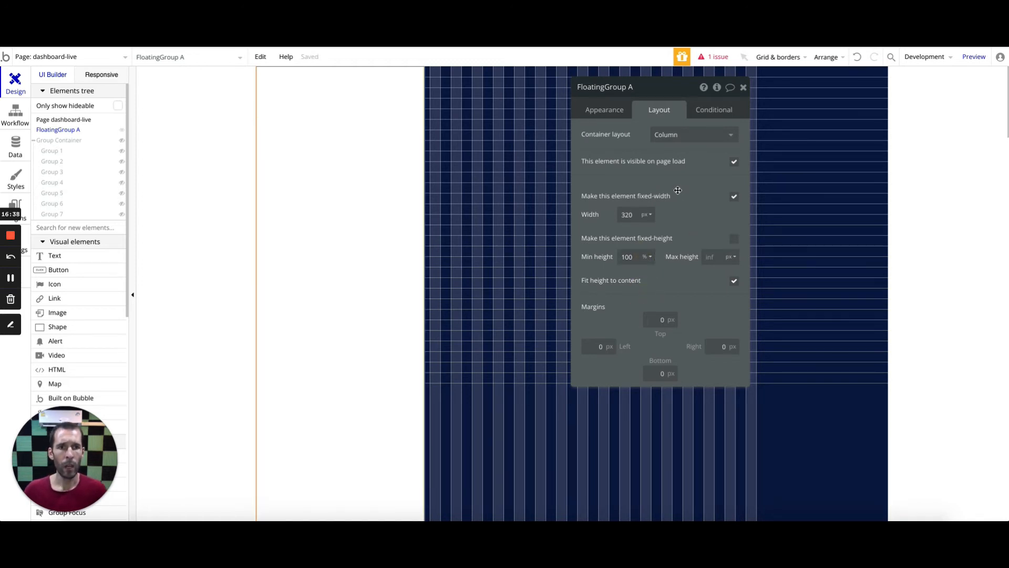
Step: Complete Group Container's left-margin condition so that it applies when FloatingGroup A is visible
click(58, 142)
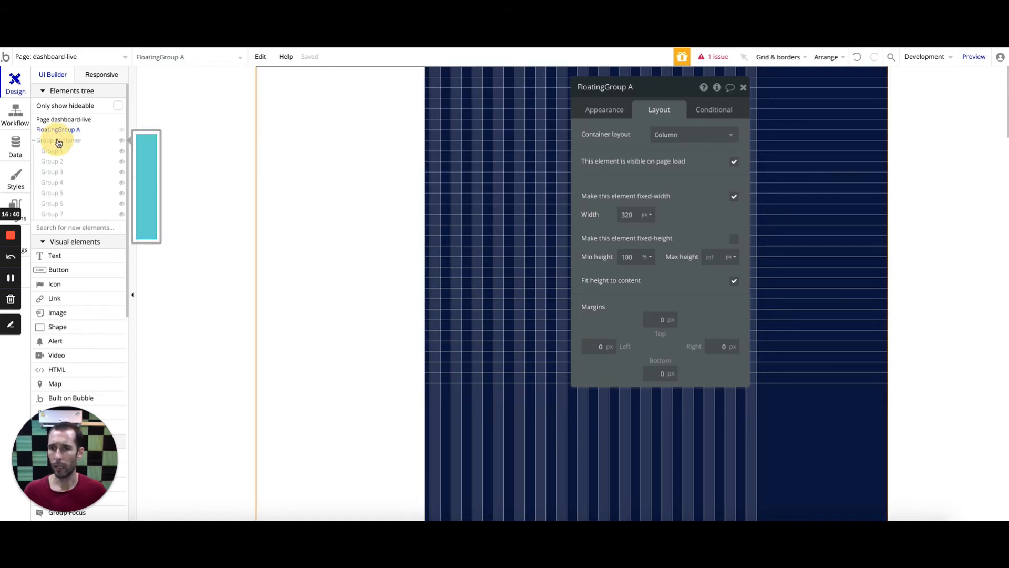
click(699, 112)
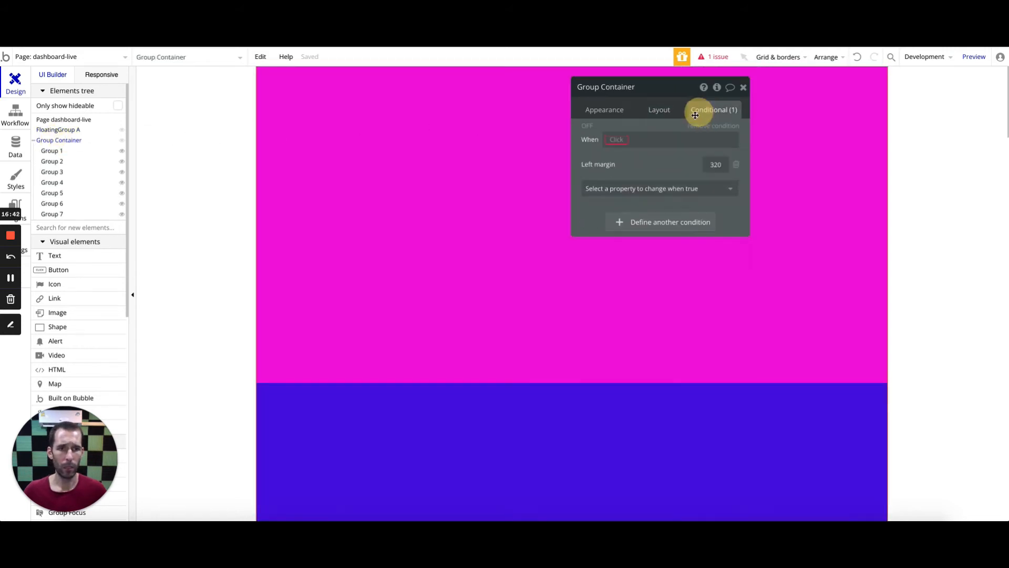
click(614, 139)
text(flo)
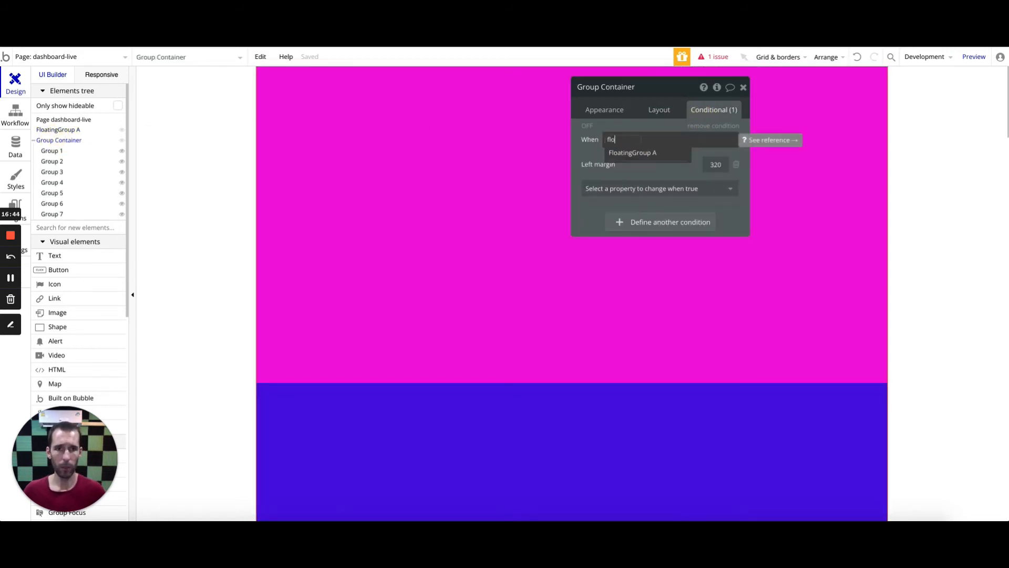
click(631, 152)
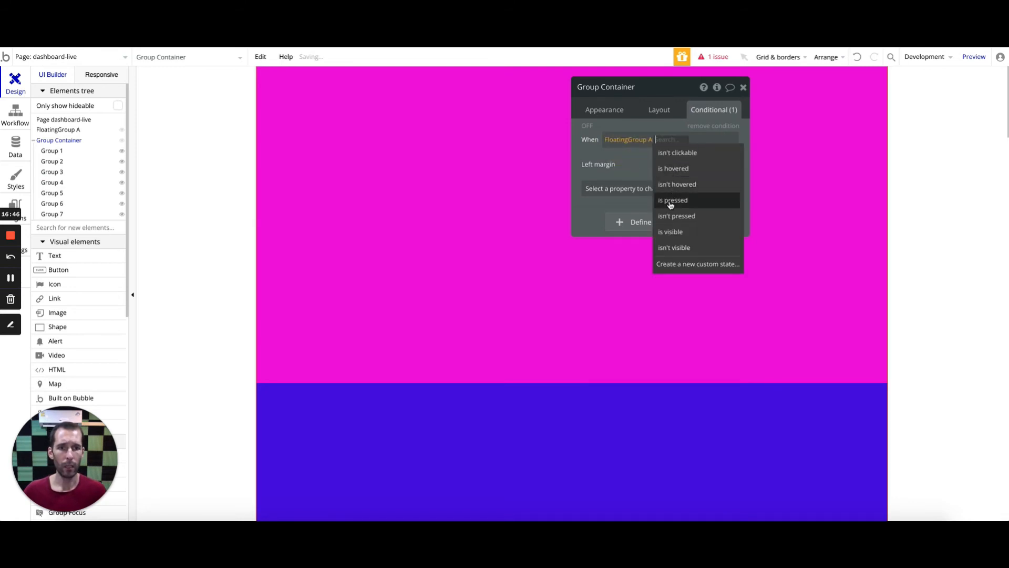
click(671, 232)
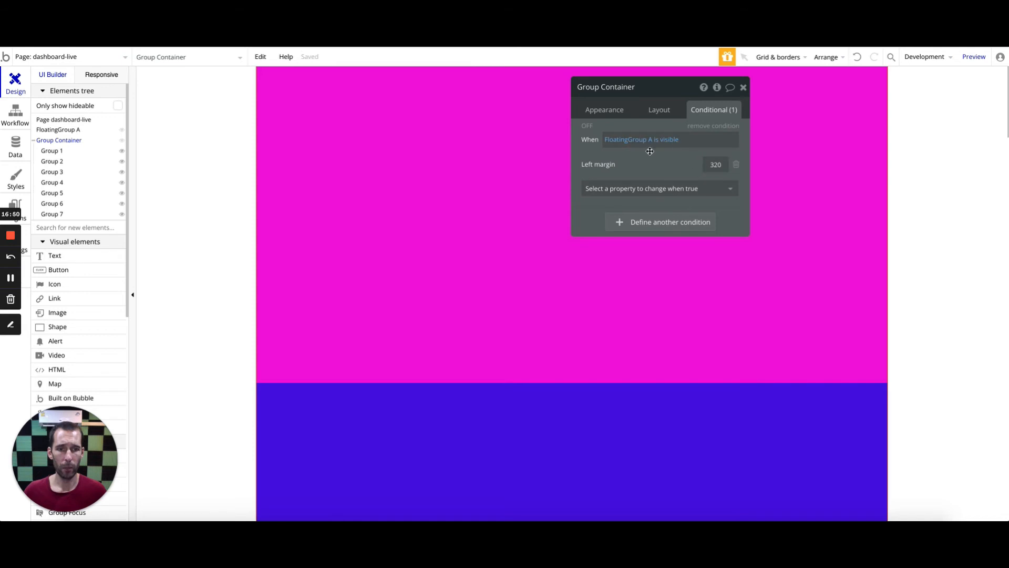
Step: Review FloatingGroup A's layout and appearance settings, and check the horizontal scrolling of the page in the preview
click(67, 130)
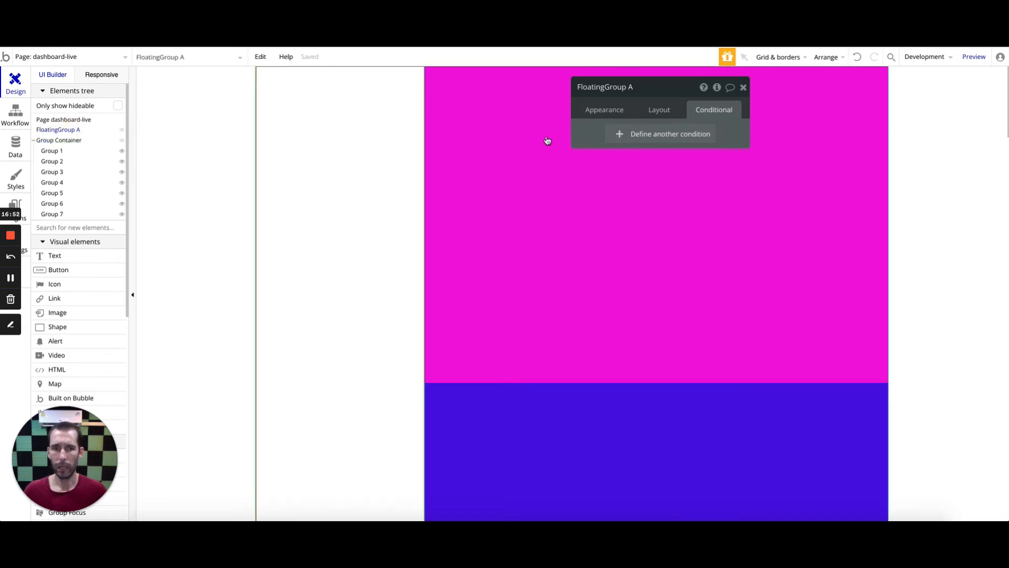
click(651, 108)
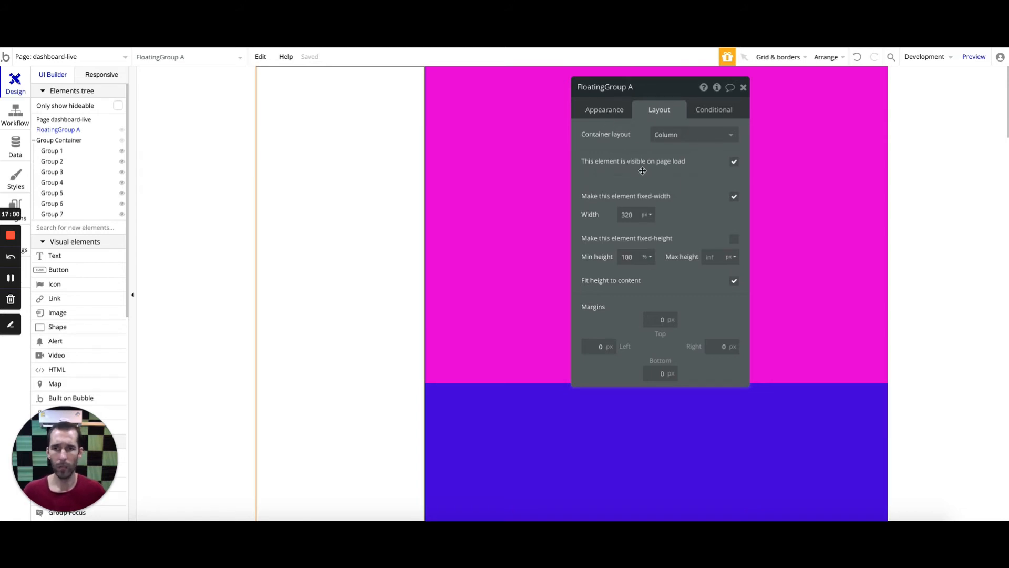
click(595, 112)
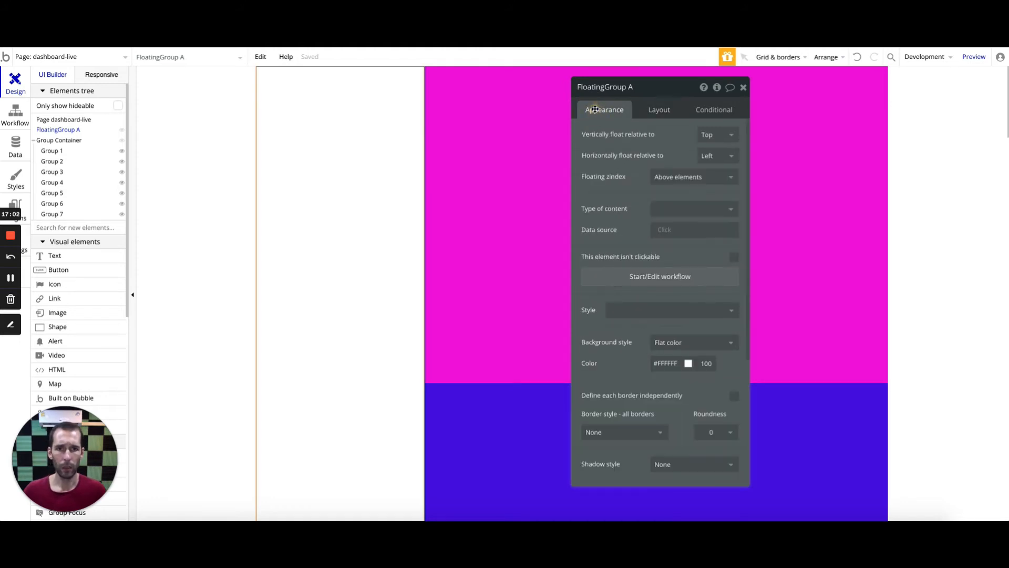
key(ctrl+Tab)
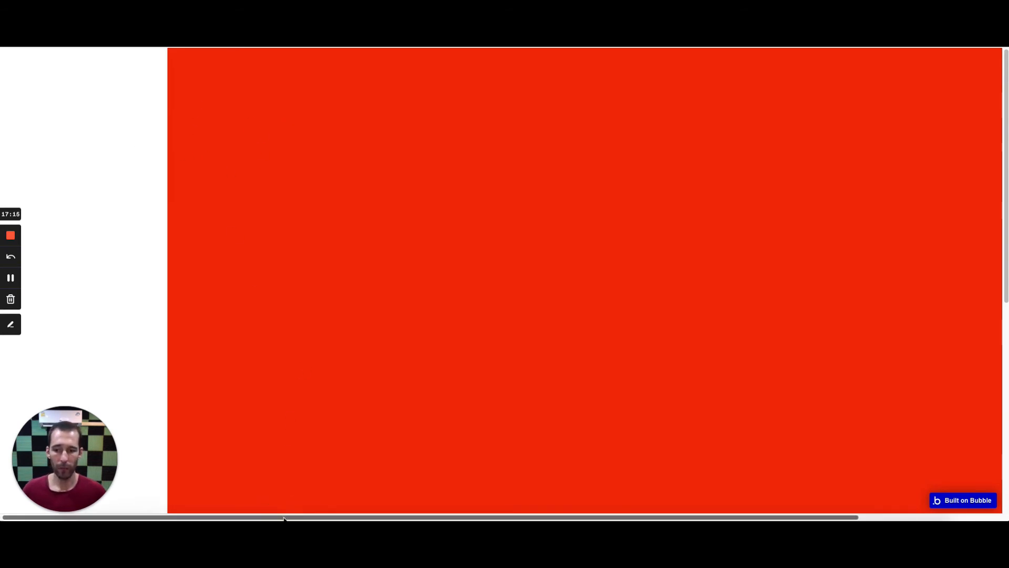
drag(288, 519, 265, 518)
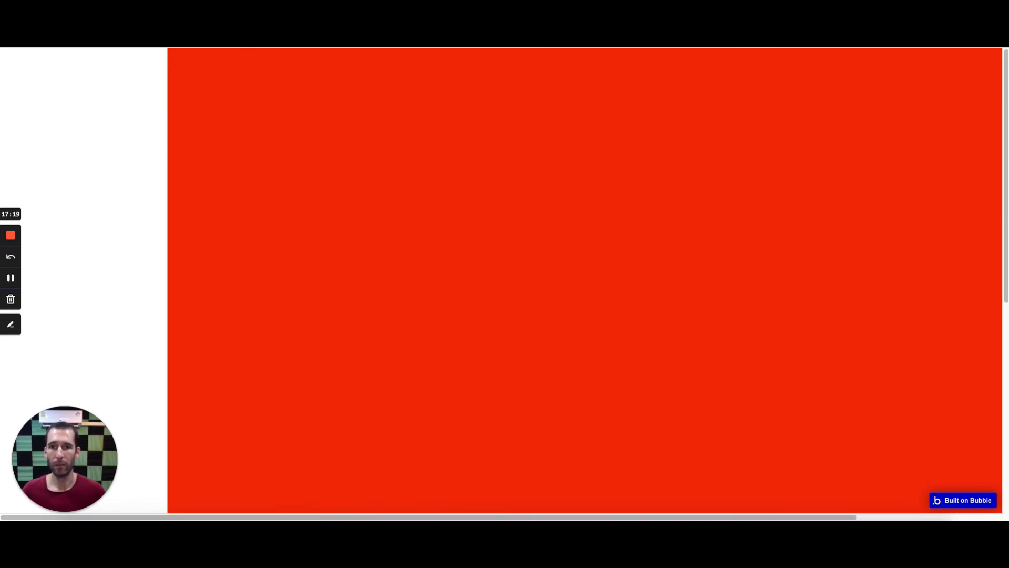
Step: Return to the editor and set Group Container's minimum width to 0%
key(ctrl+shift+Tab)
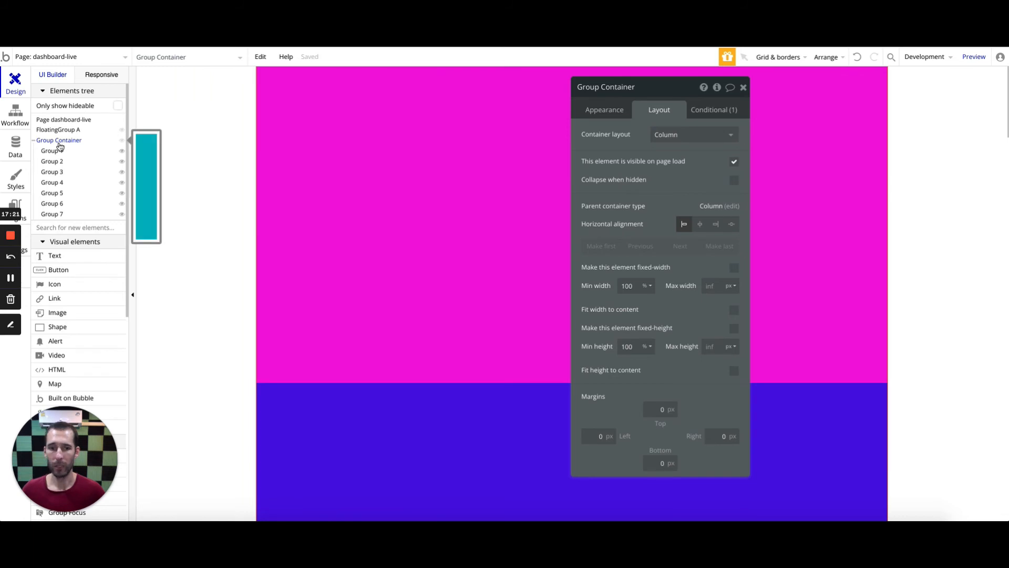
double_click(630, 286)
text(0)
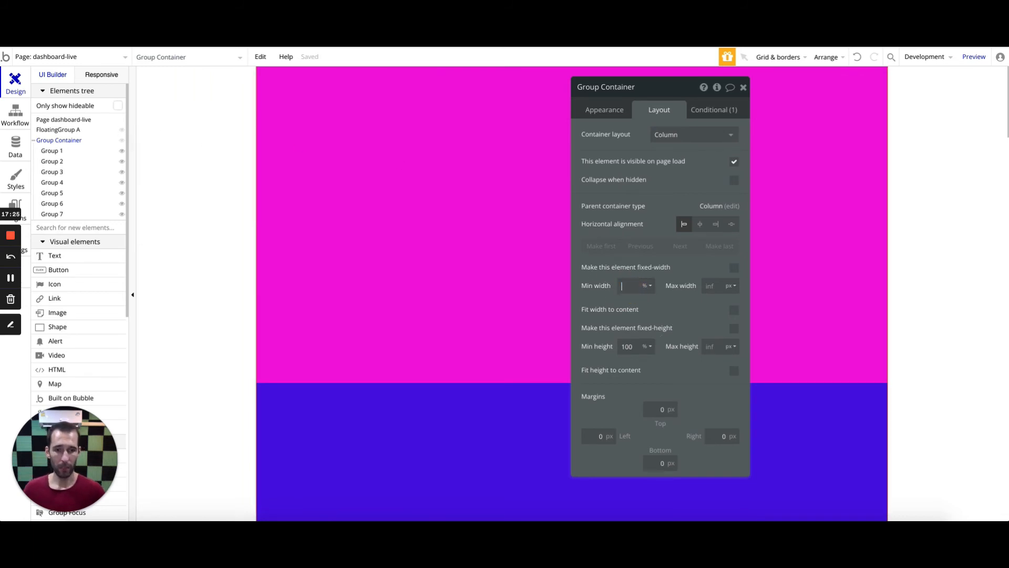
Step: Reload the preview to check how the container fits the page width beside the floating group, and return to the editor
key(ctrl+Tab)
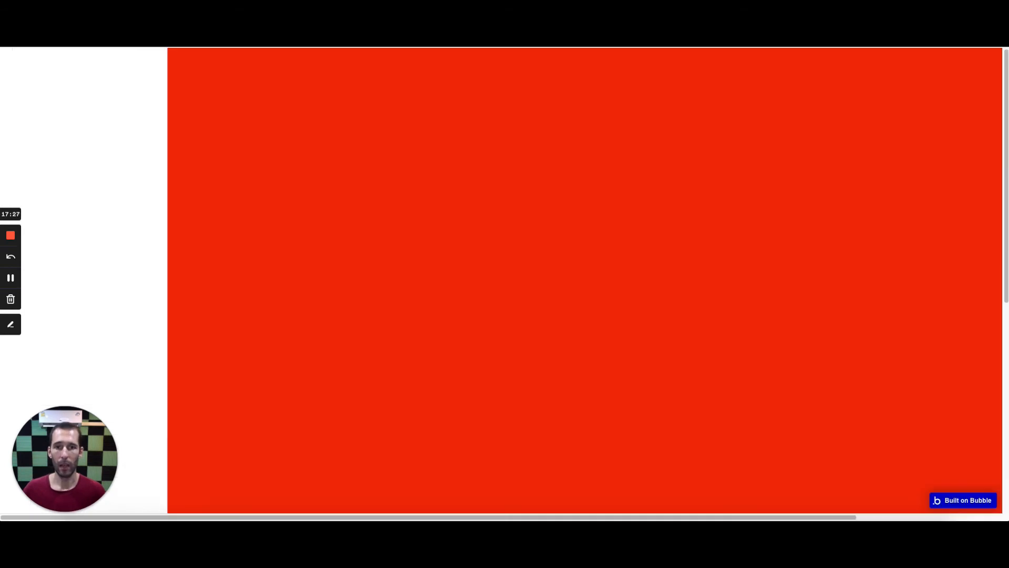
click(498, 63)
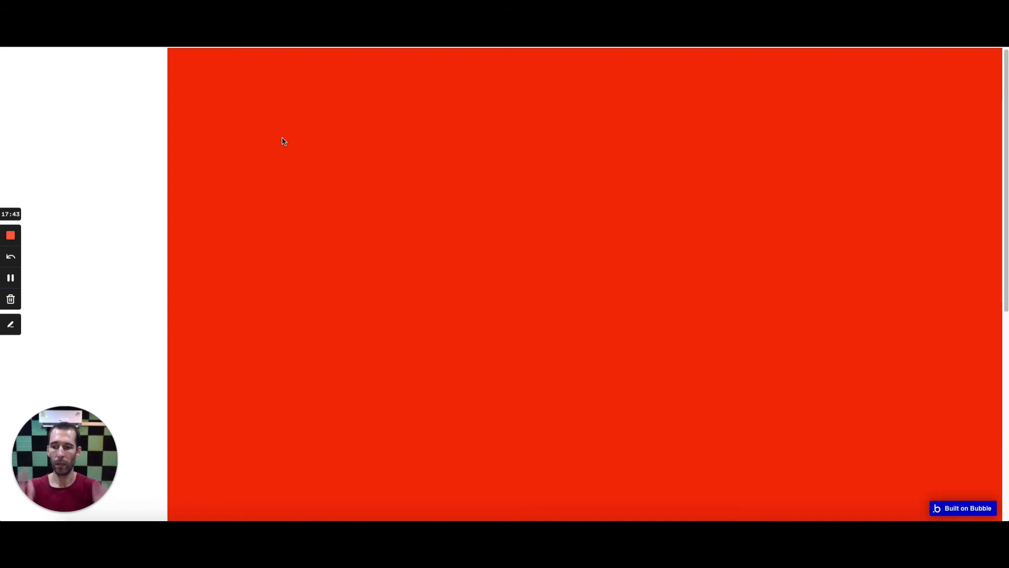
key(ctrl+shift+Tab)
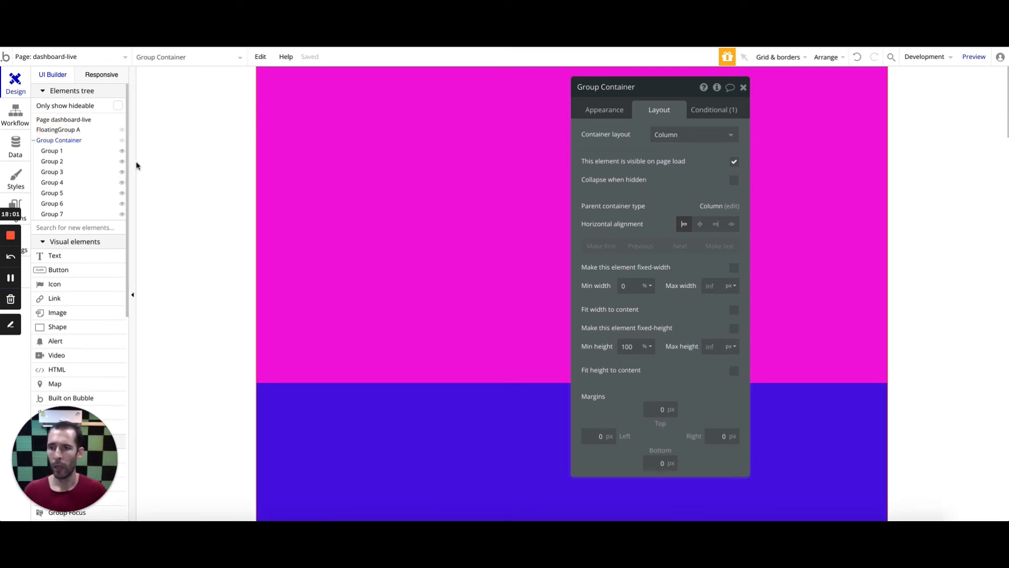
Step: Hide Group Container on the canvas and add an Image element near the top of FloatingGroup A
click(121, 140)
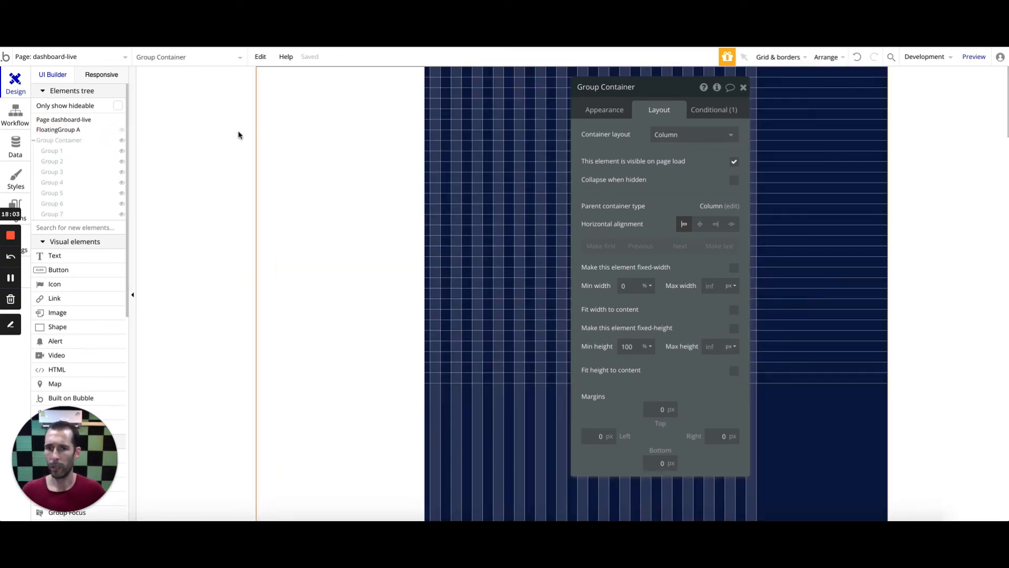
click(50, 130)
click(48, 227)
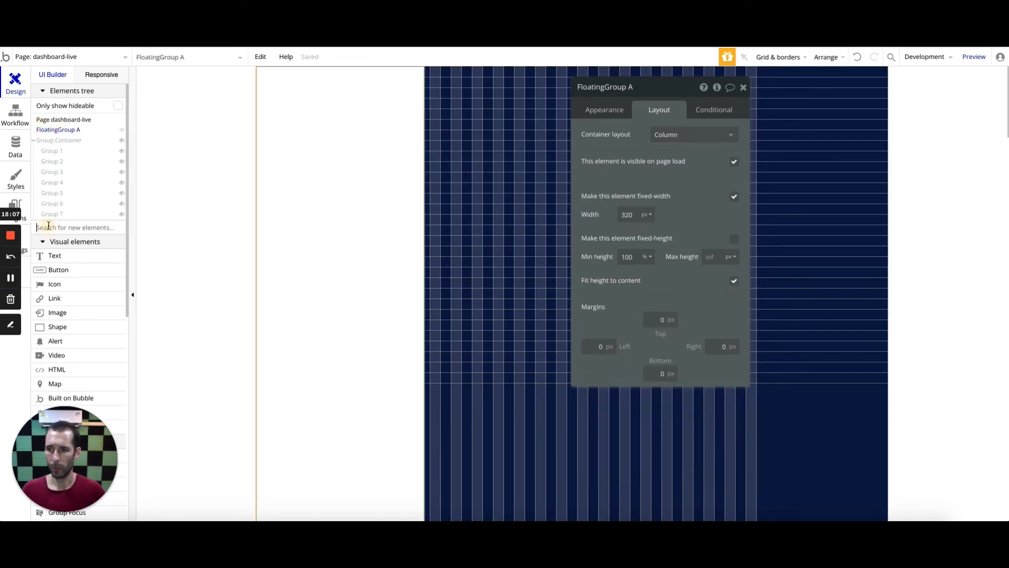
text(image)
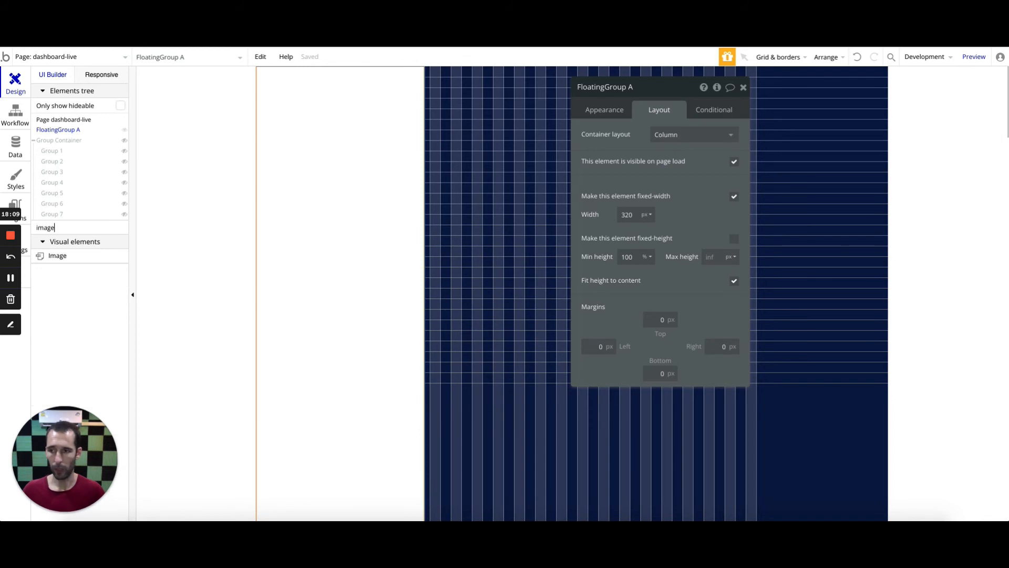
click(53, 255)
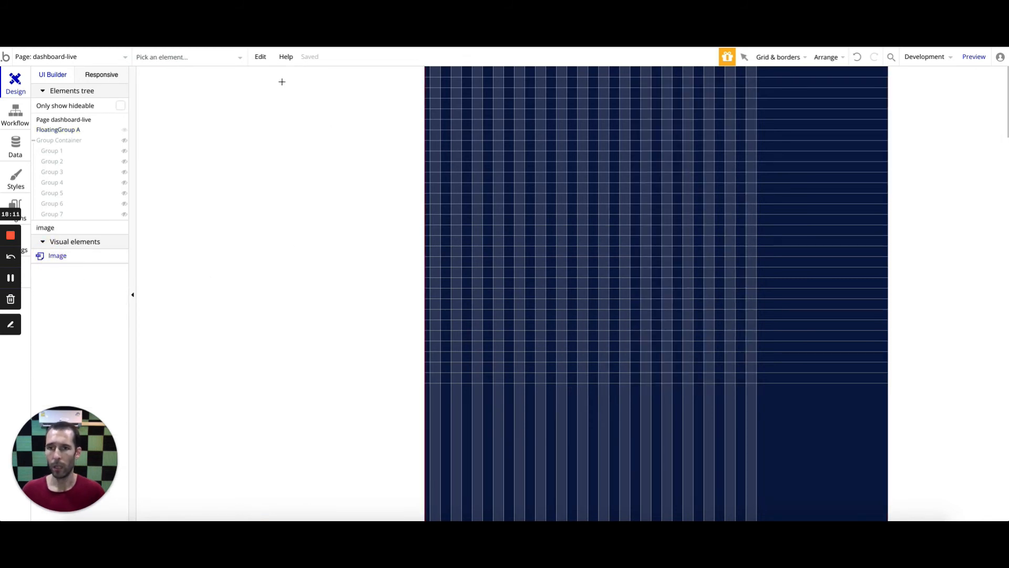
click(282, 81)
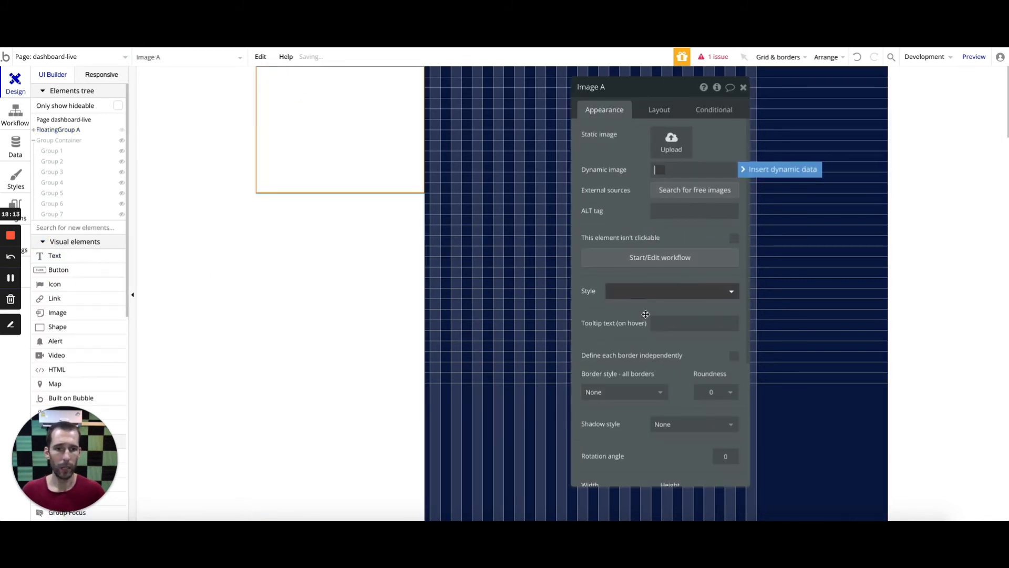
Step: Give Image A a width of 30 px and a fixed height of 30 px
click(660, 109)
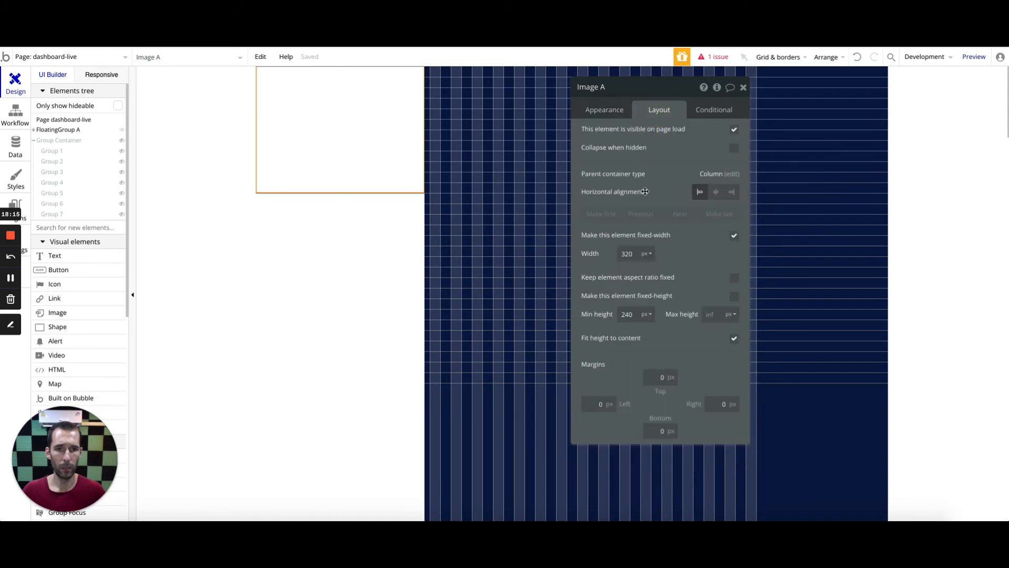
double_click(629, 254)
text(30)
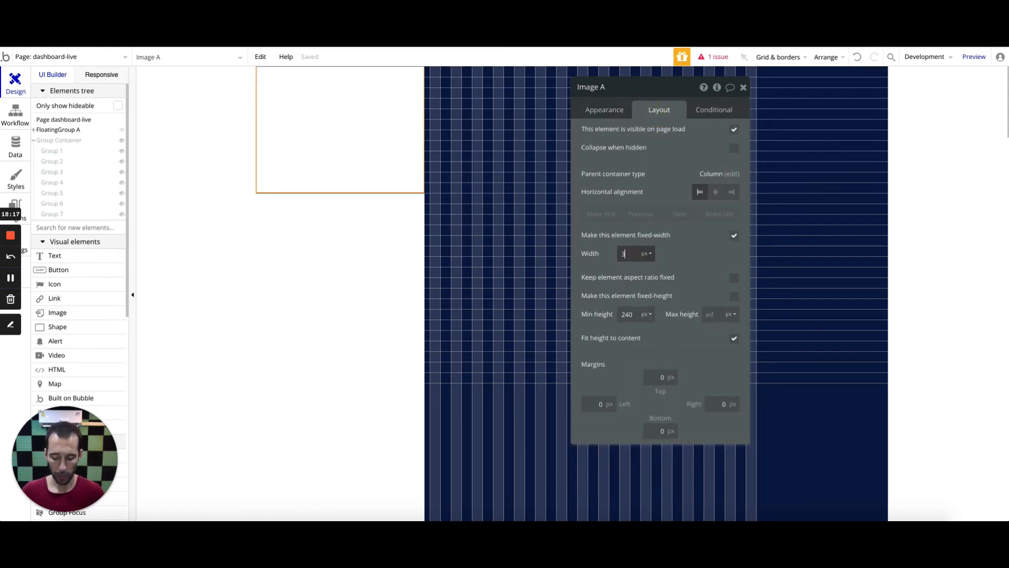
double_click(626, 315)
text(30)
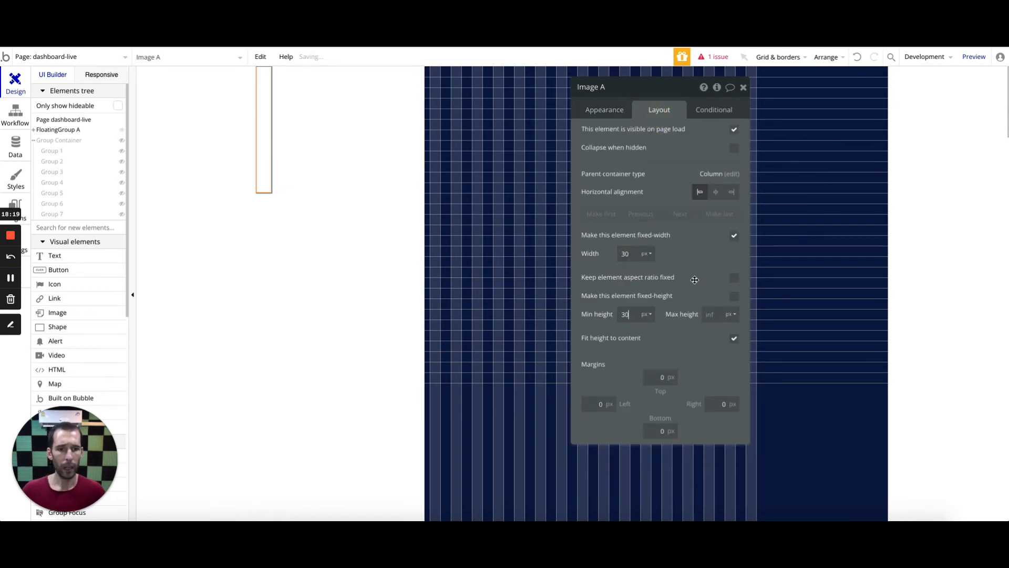
click(733, 297)
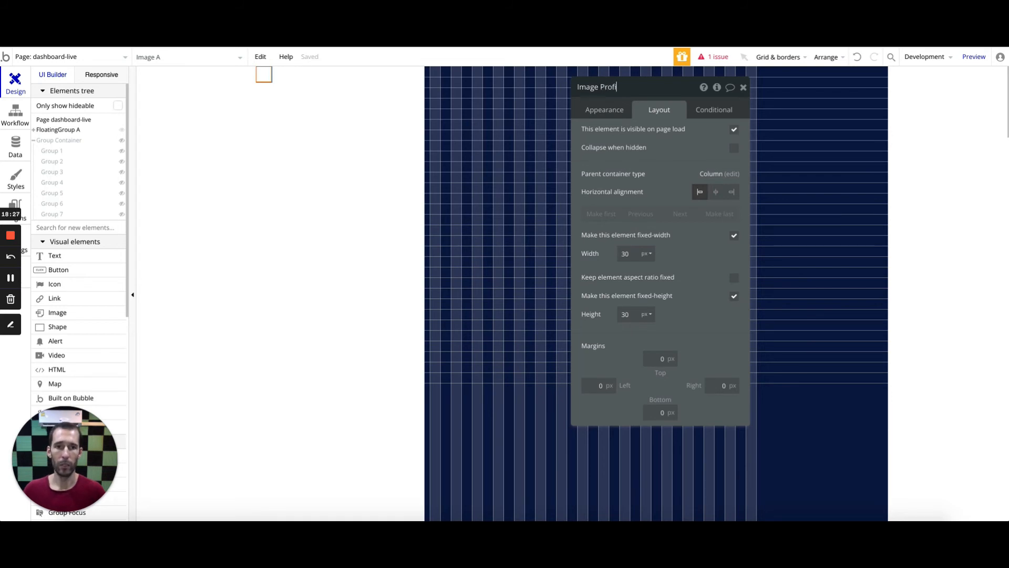
Step: Rename Image A as "Image Profile" and set its top margin to 60 px
click(660, 149)
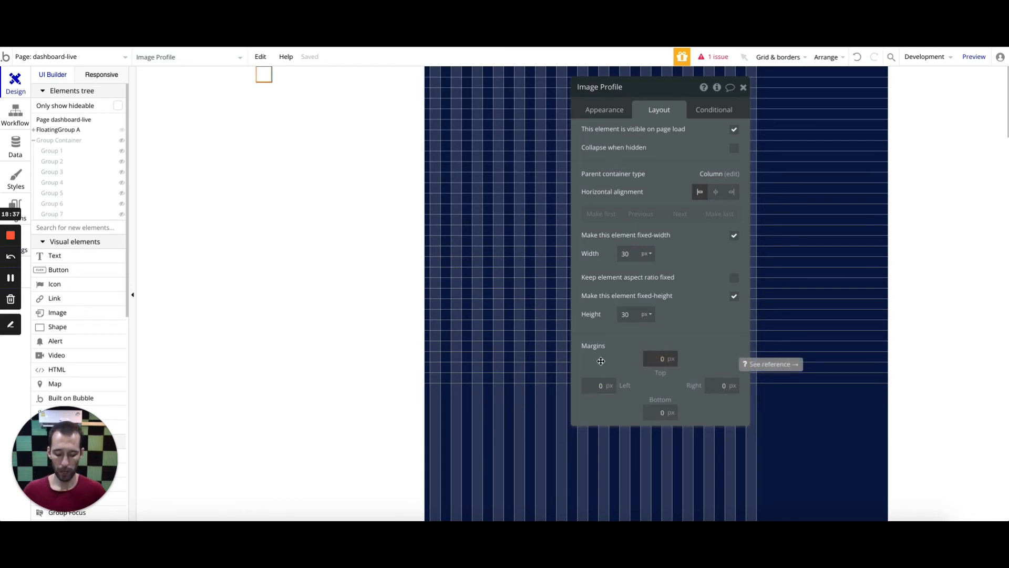
text(6)
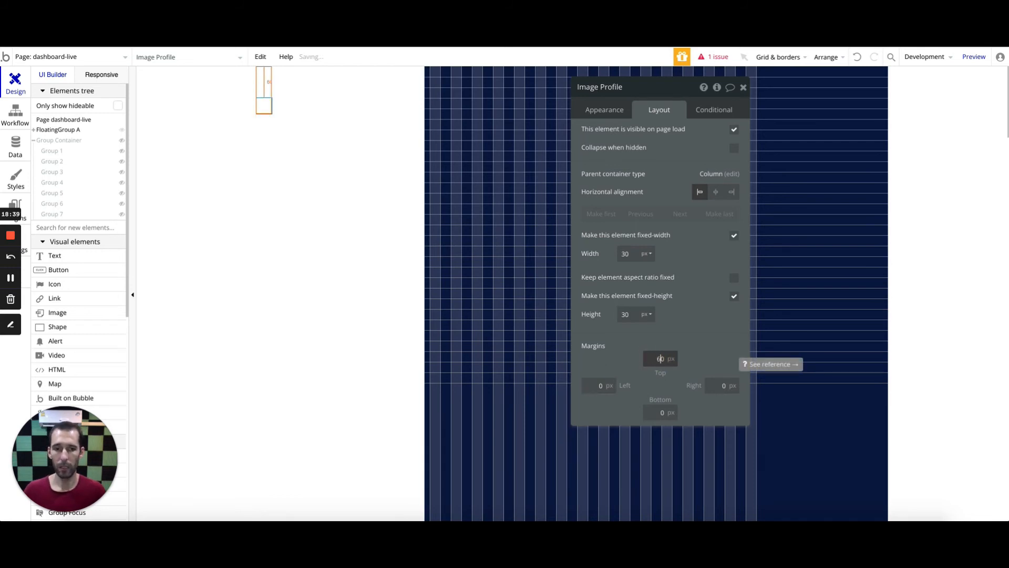
click(611, 364)
click(266, 108)
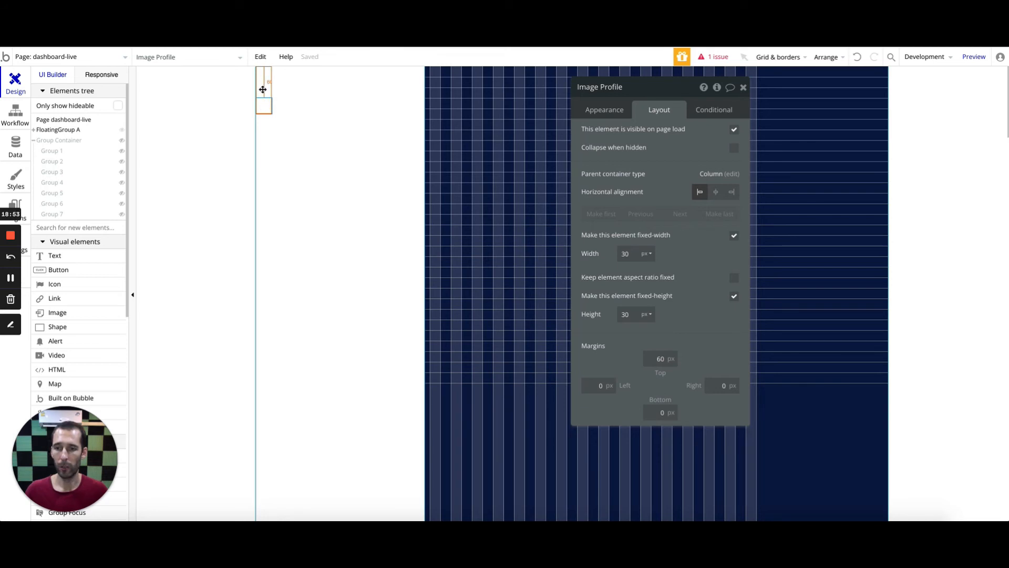
Step: Add an Icon element inside FloatingGroup A and order it before Image Profile
click(34, 130)
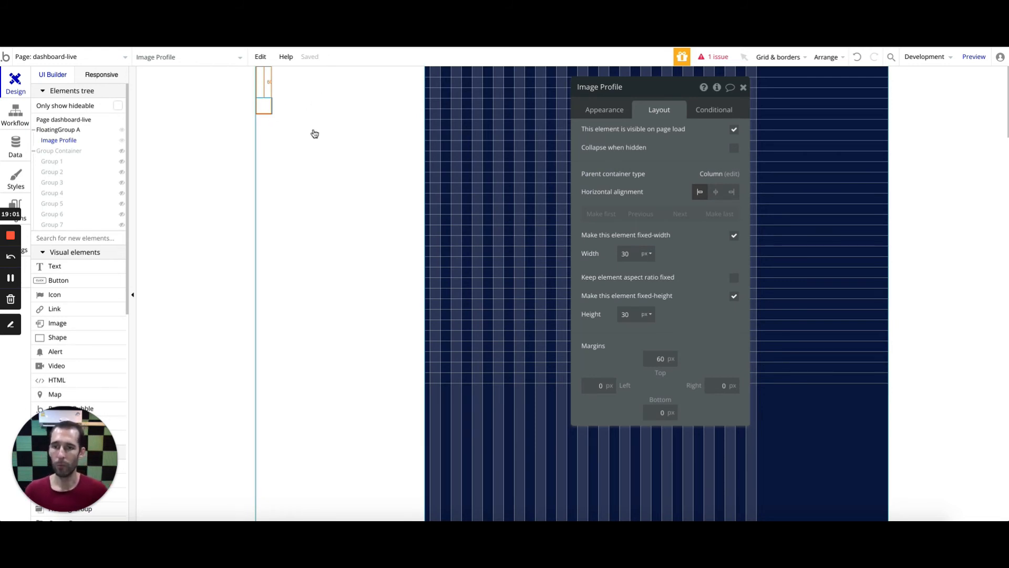
click(84, 237)
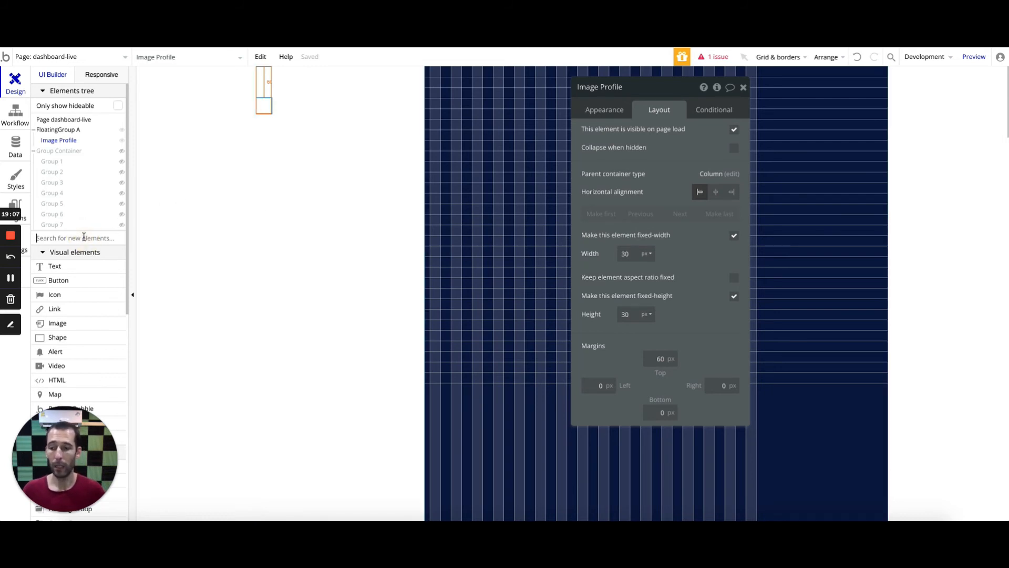
click(67, 295)
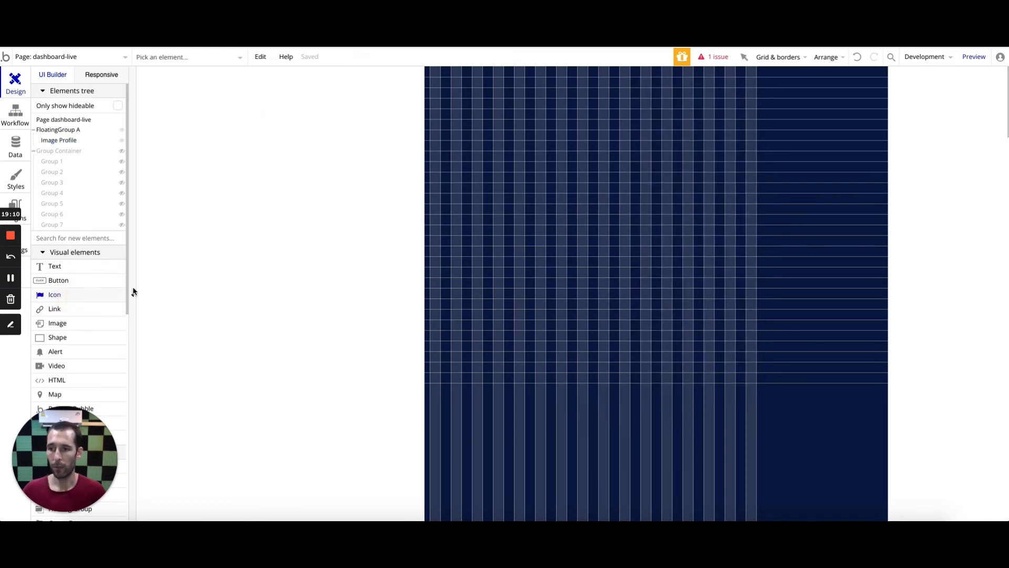
click(286, 89)
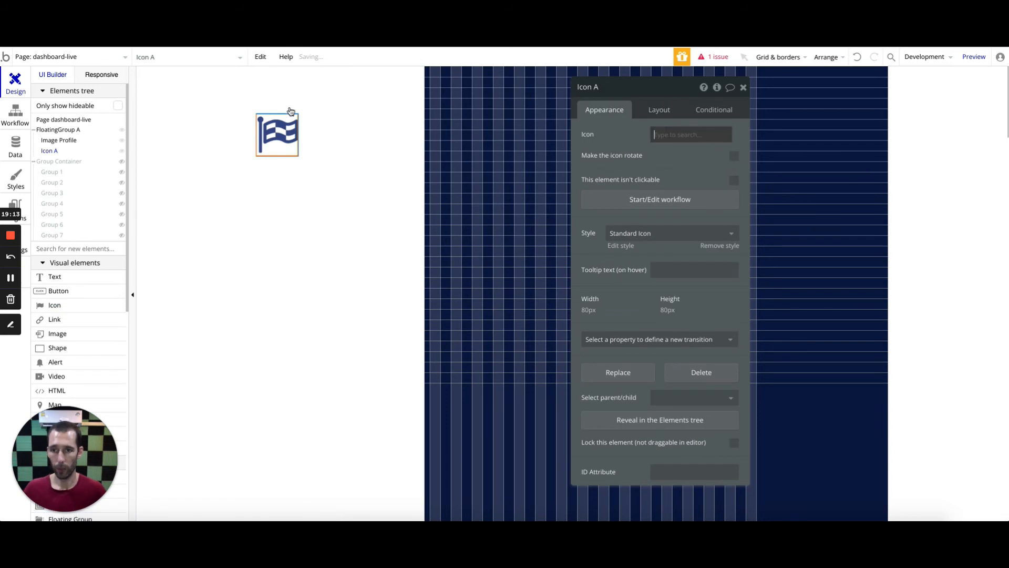
click(622, 142)
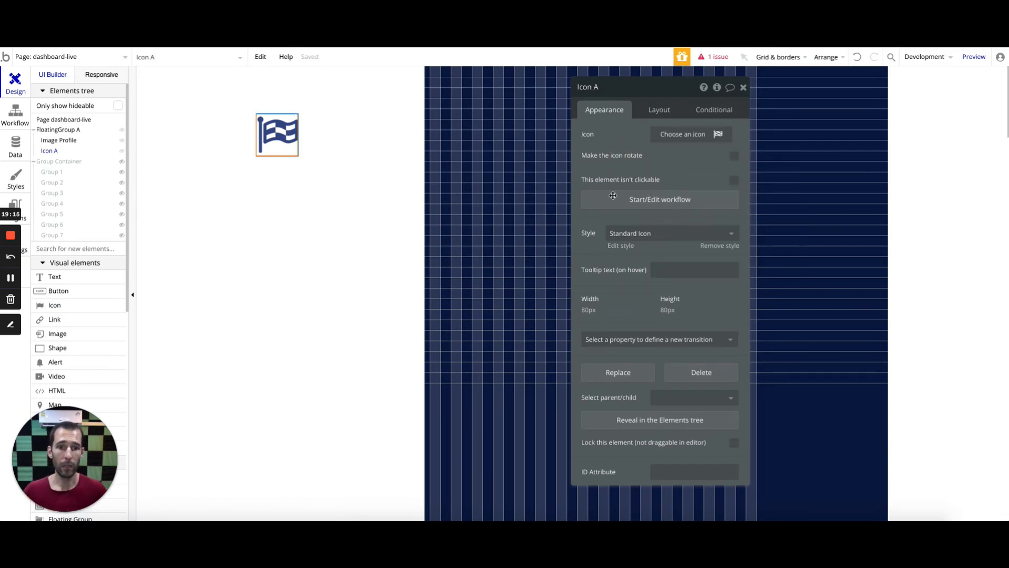
click(659, 109)
click(644, 215)
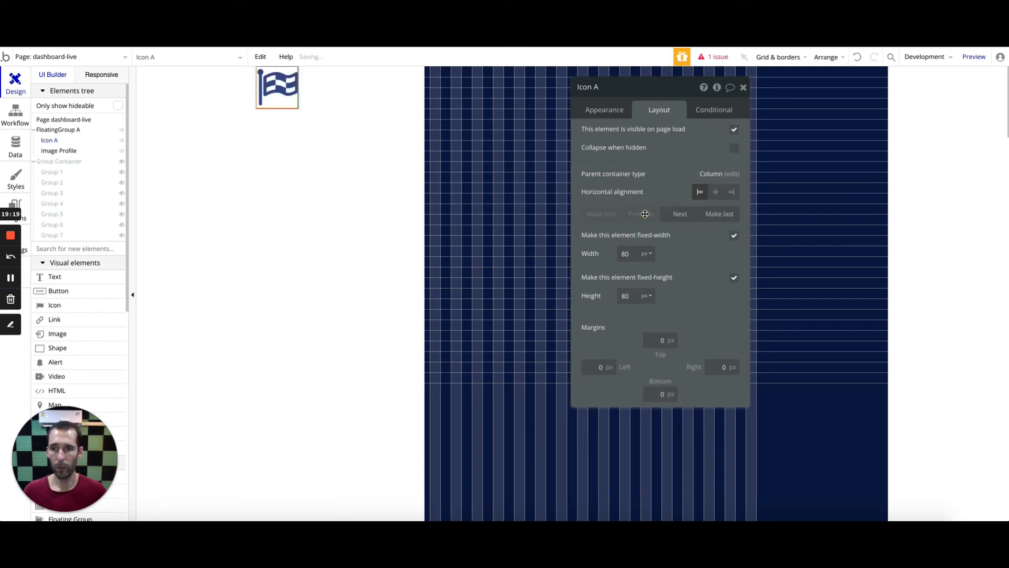
Step: Set Image Profile's top margin to 20 px
click(50, 151)
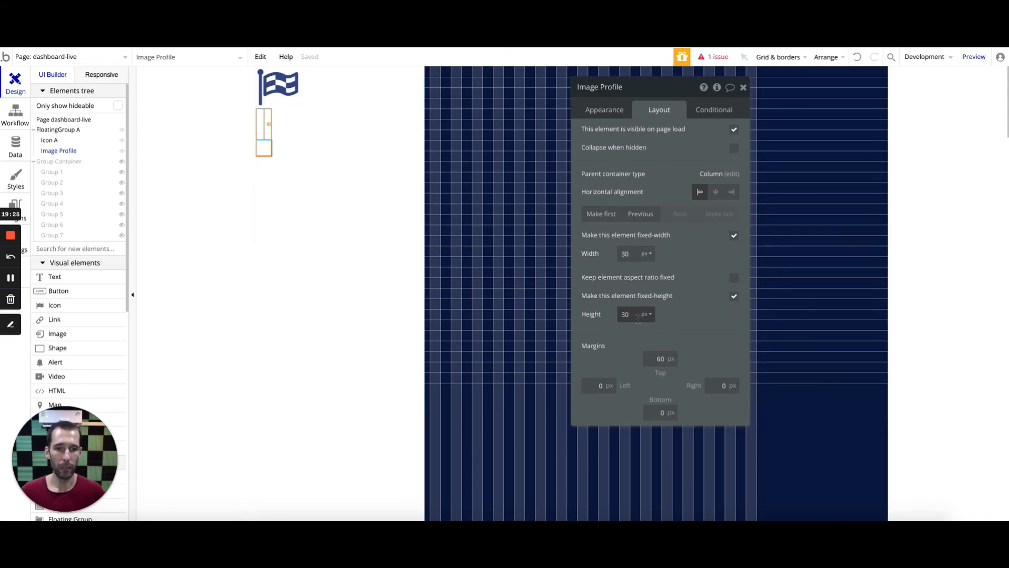
click(657, 359)
drag(658, 358, 660, 359)
text(2)
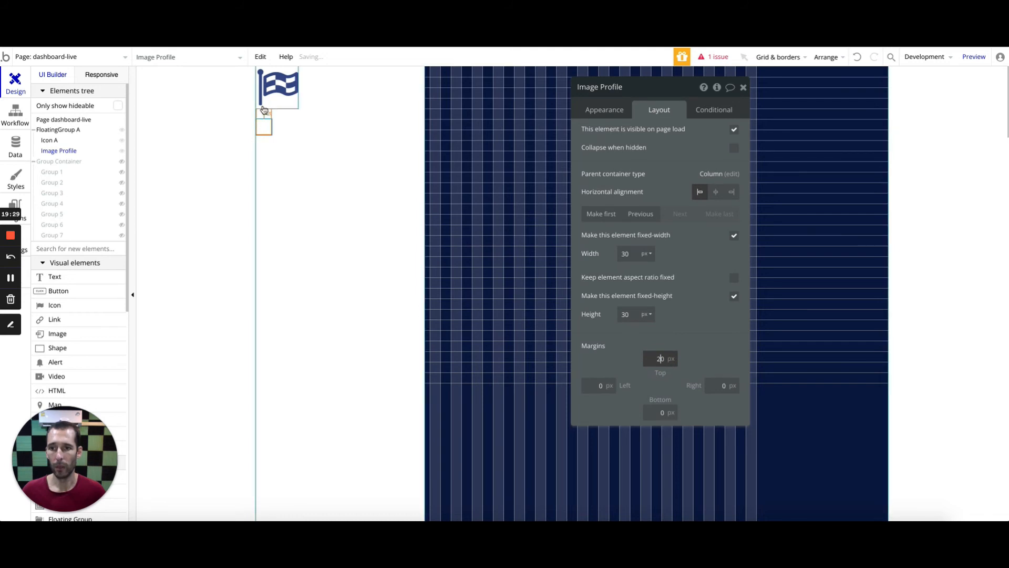
Step: Set the width and height of Icon A to 20 px each
click(271, 103)
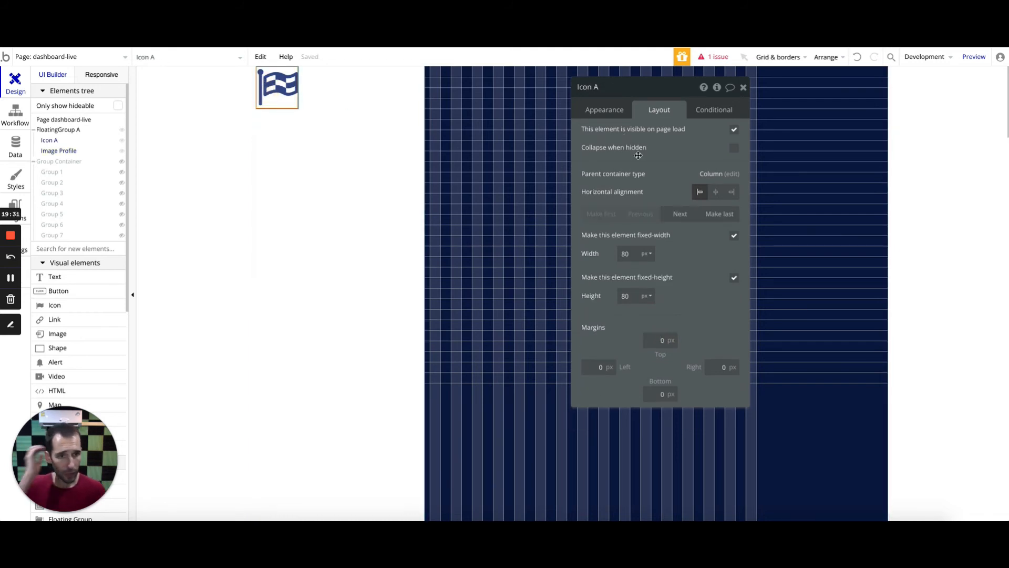
double_click(624, 254)
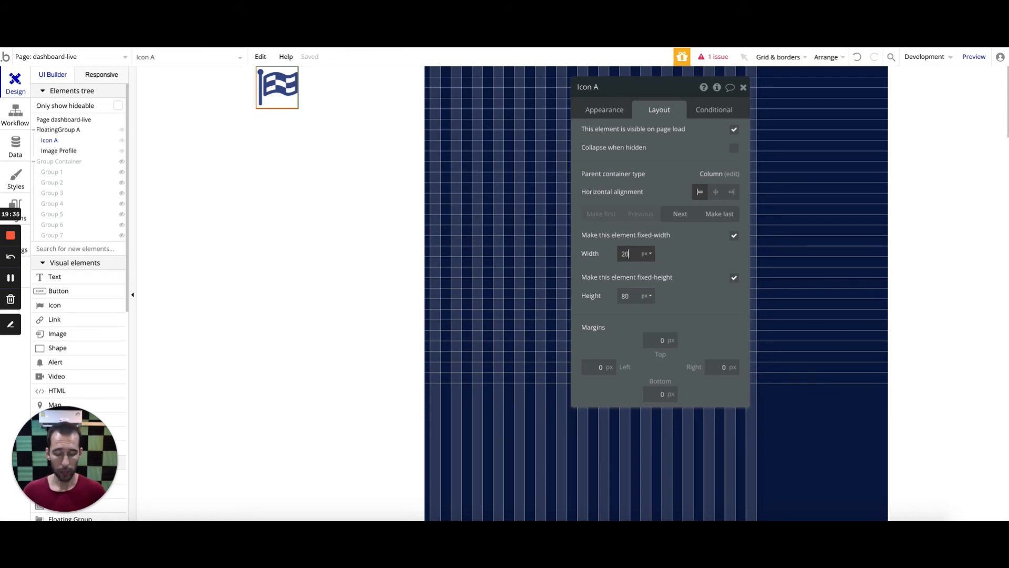
text(20)
key(Tab)
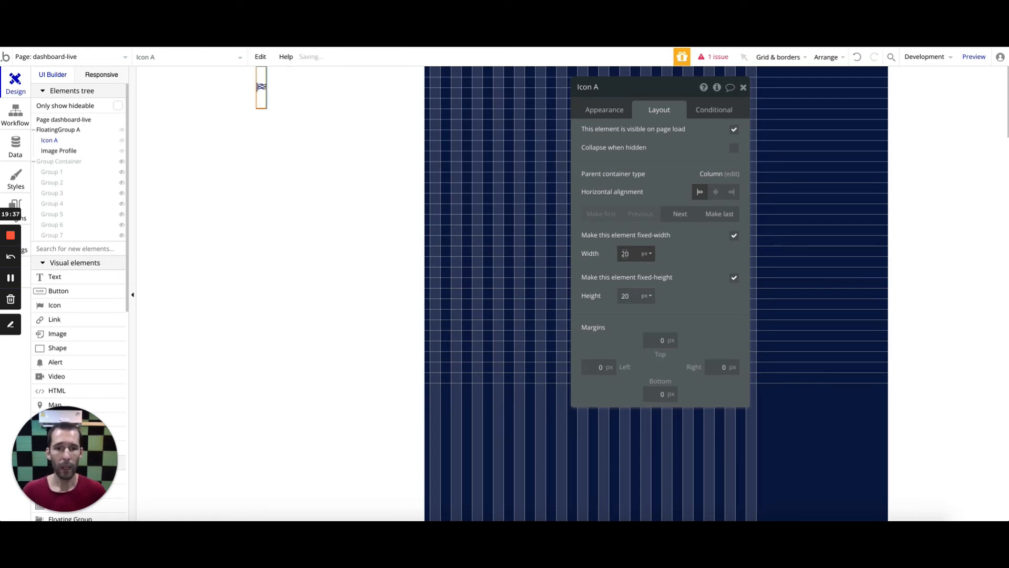
click(668, 141)
Step: Find "close" in the icon picker and replace the flag symbol with the fa-close cross
click(595, 112)
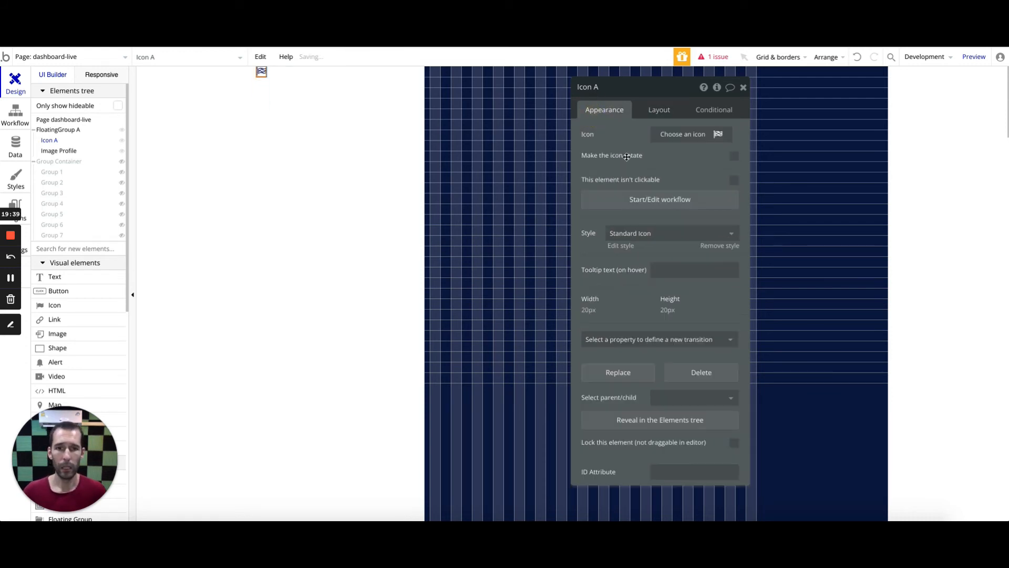
click(678, 136)
text(c)
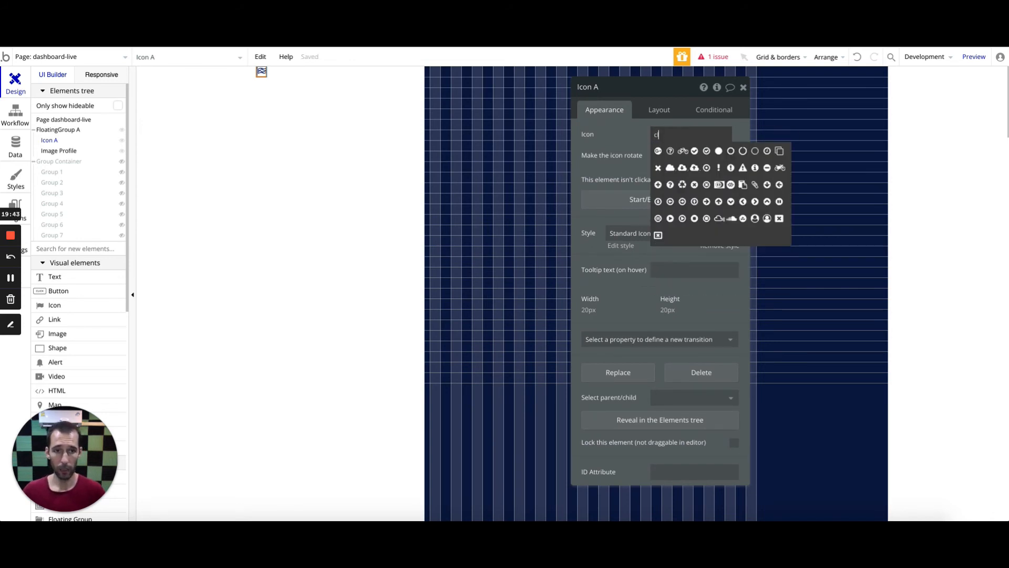
text(lose)
click(658, 151)
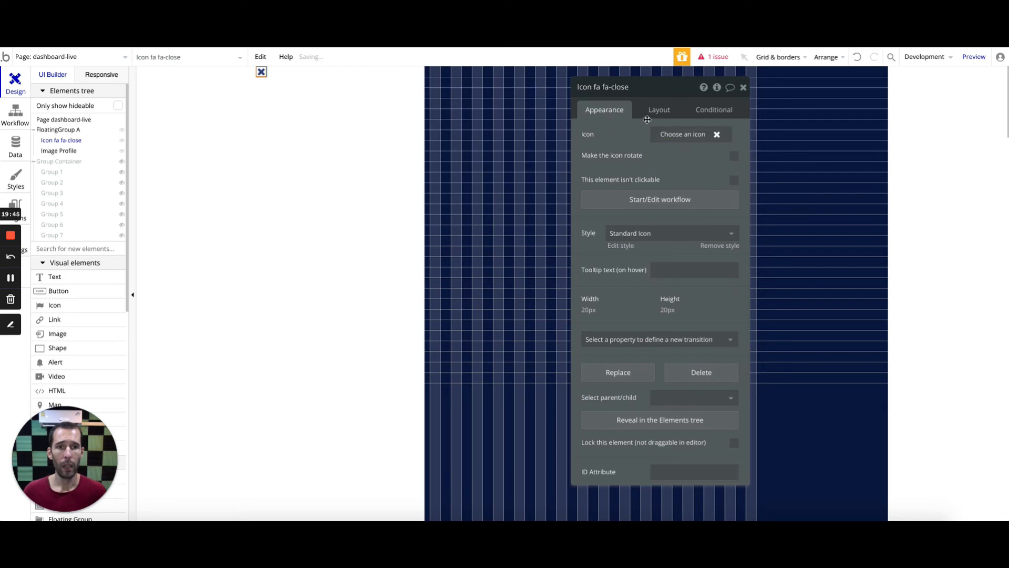
Step: Align the close icon to the right of FloatingGroup A with right and top margins of 10 px
click(649, 110)
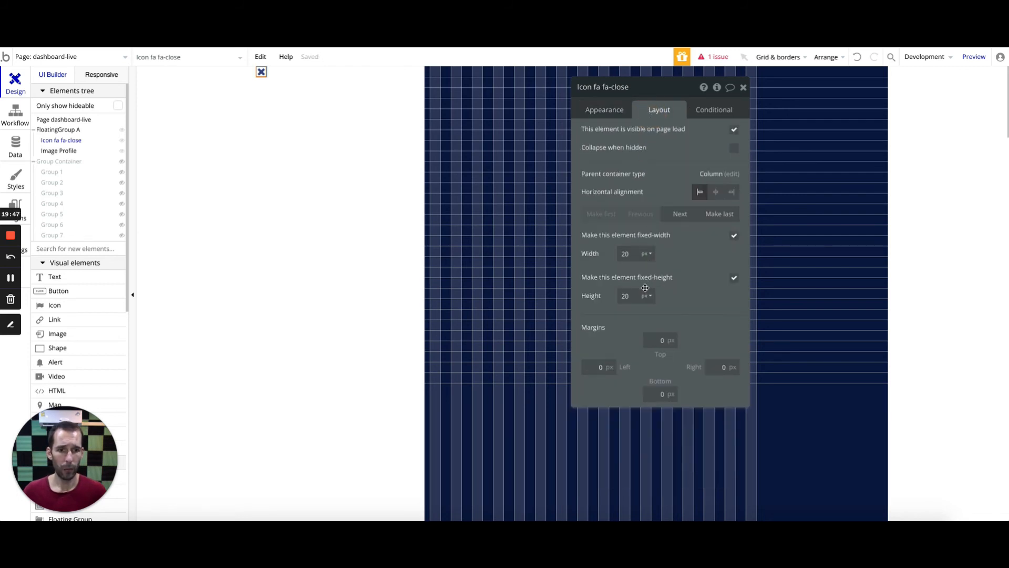
click(730, 194)
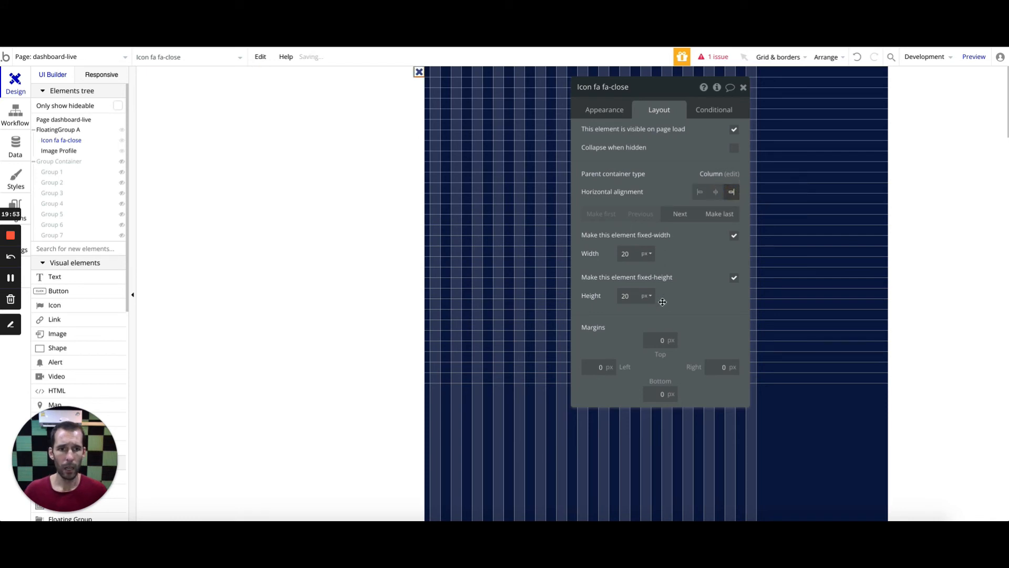
click(721, 370)
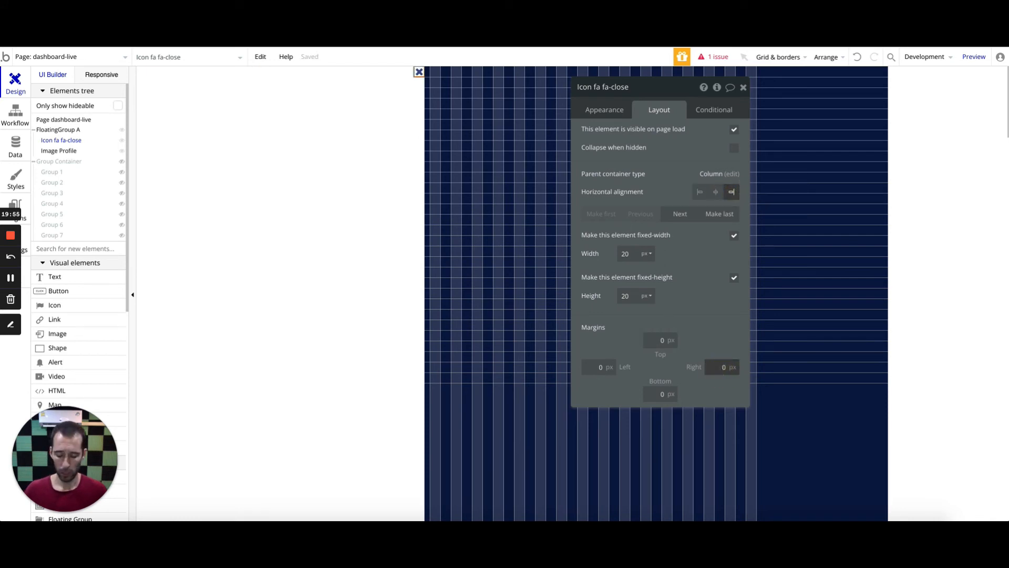
text(10)
click(660, 340)
text(10)
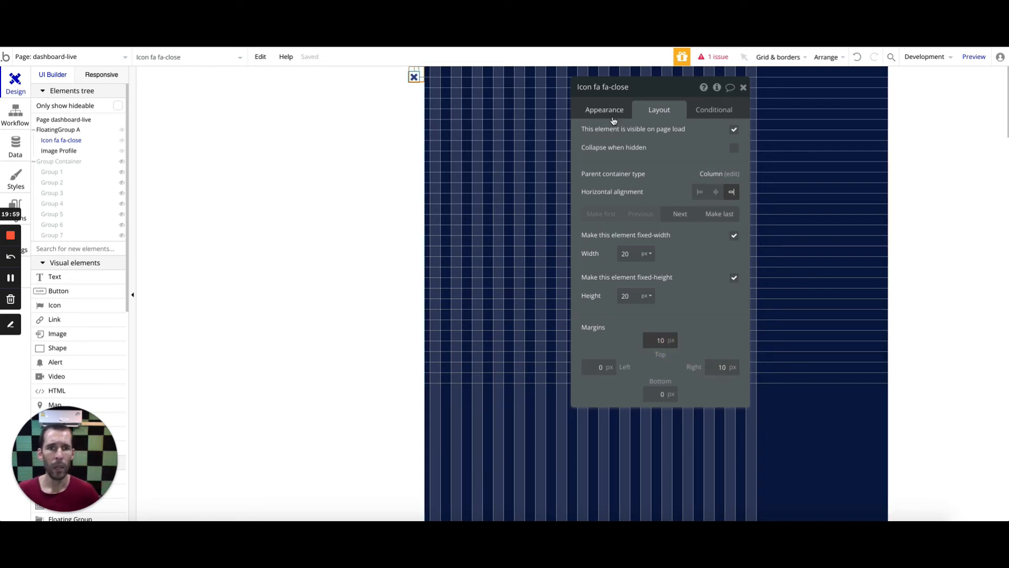
Step: Rename the close icon as "Icon Close Side Menu"
click(606, 89)
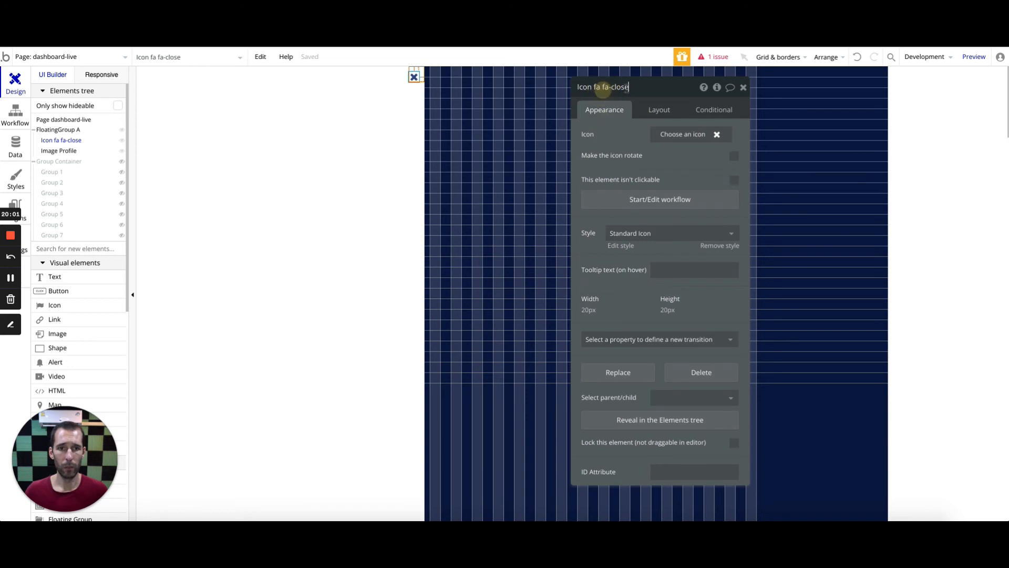
drag(593, 87, 600, 107)
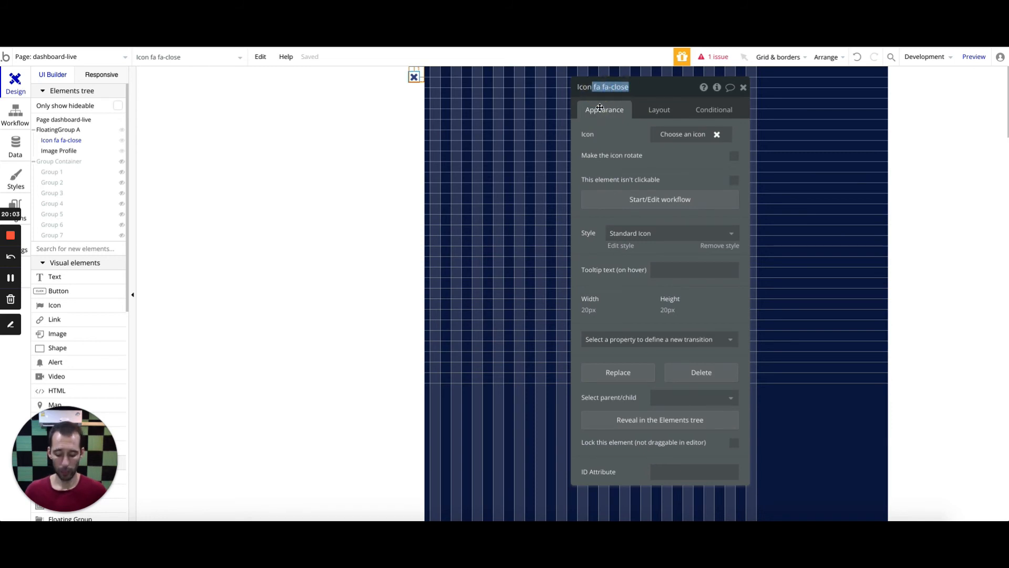
text(C)
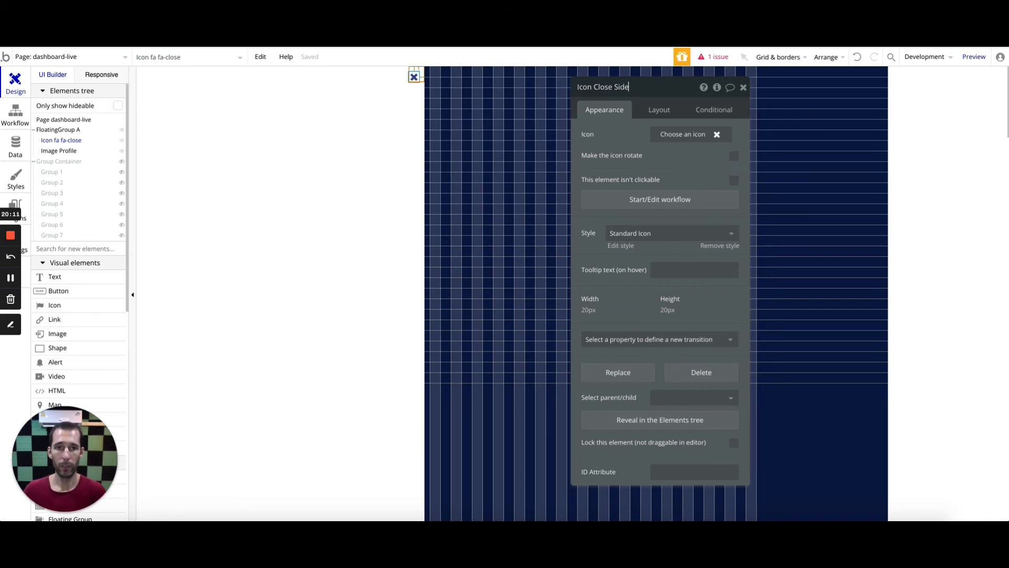
Step: Create a workflow for Icon Close Side Menu that hides FloatingGroup A when the icon is clicked
click(638, 200)
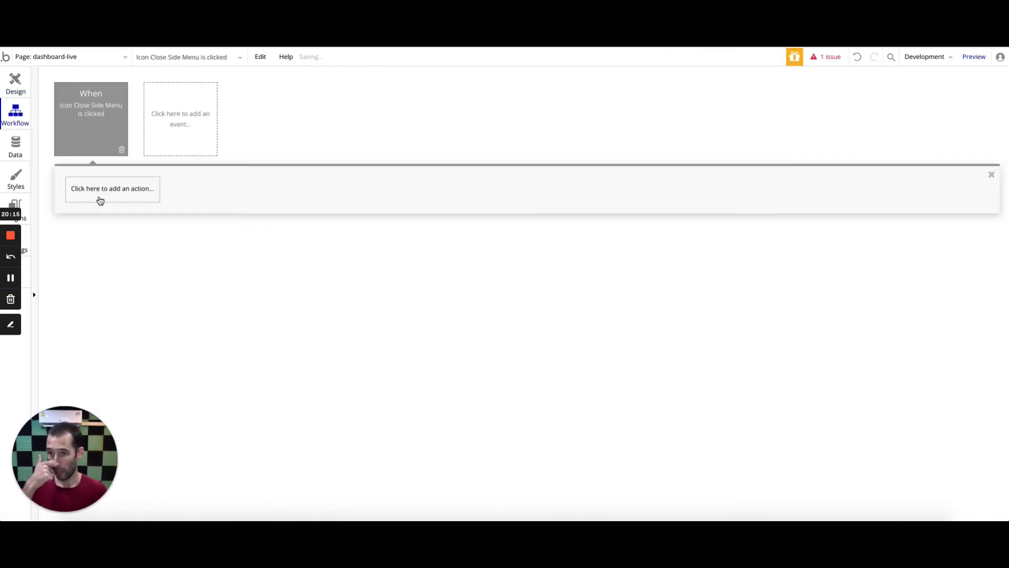
click(100, 201)
mouse_move(111, 337)
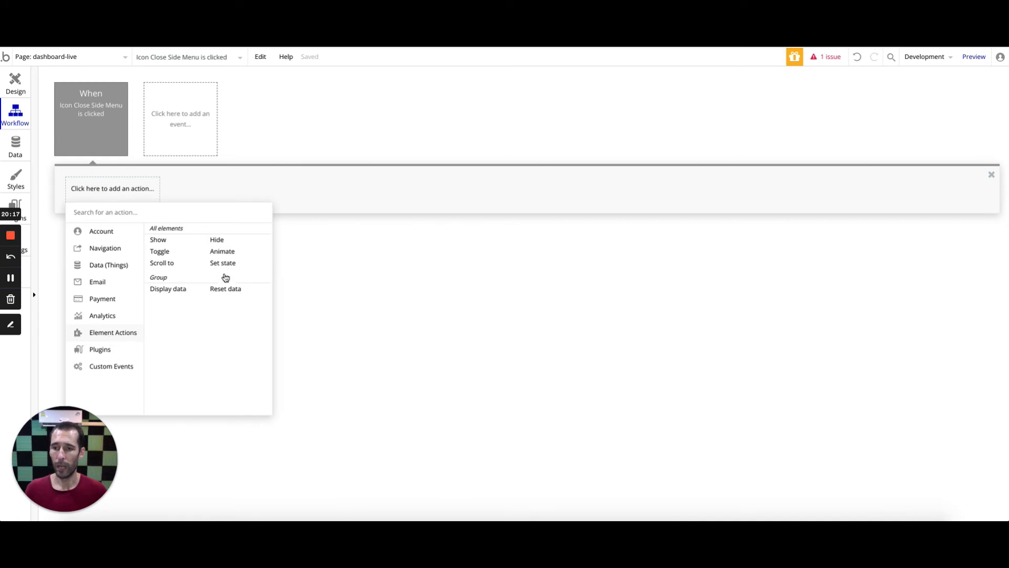
click(218, 241)
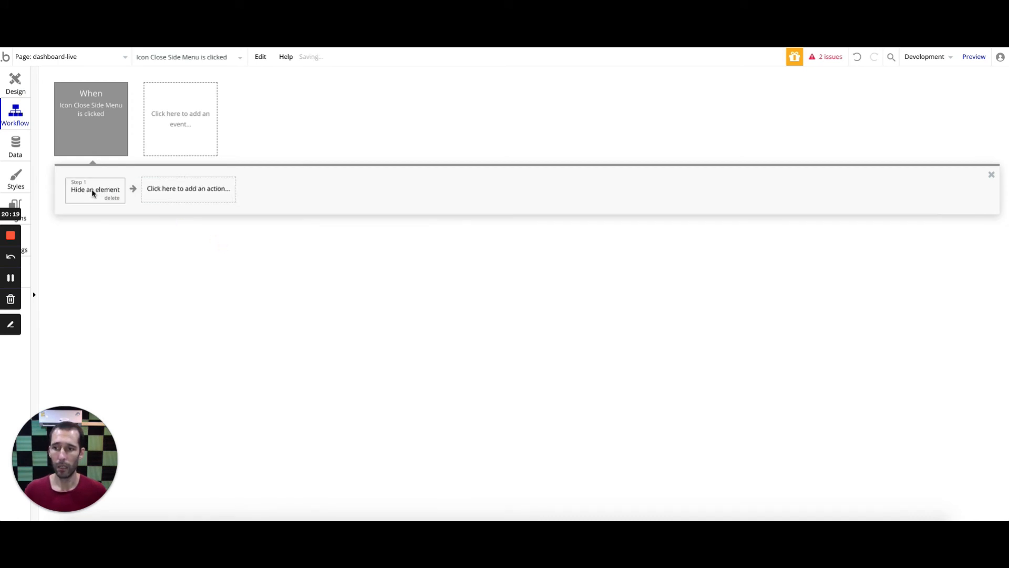
click(93, 193)
click(683, 113)
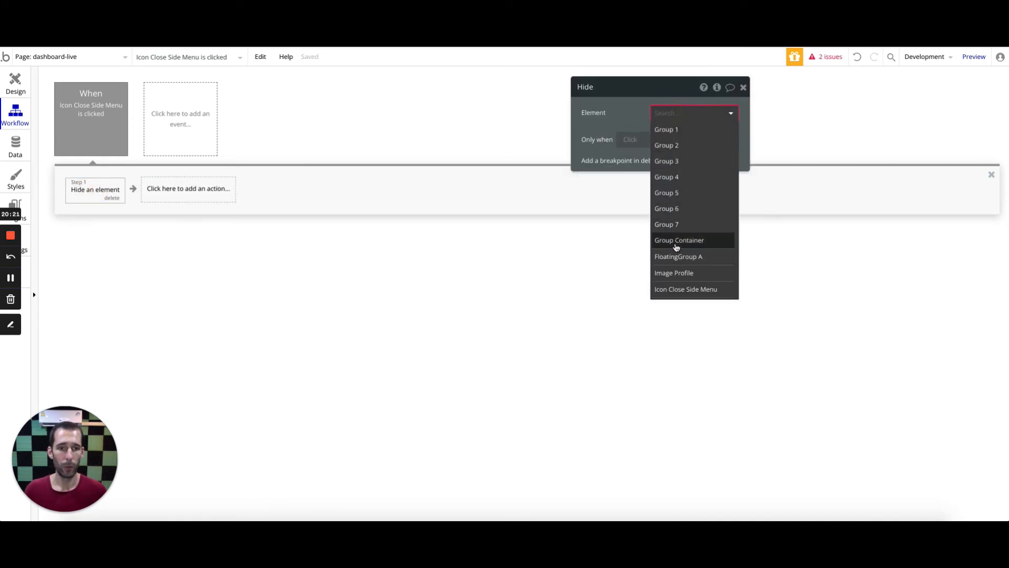
click(678, 255)
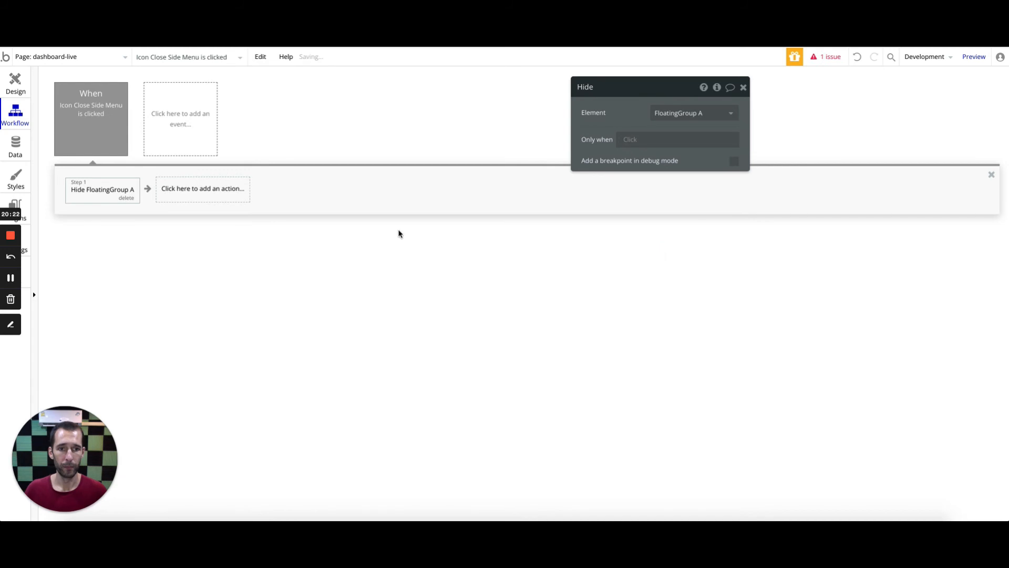
Step: Refresh the live preview and test hiding the side menu with its close icon, returning to the page design
click(13, 93)
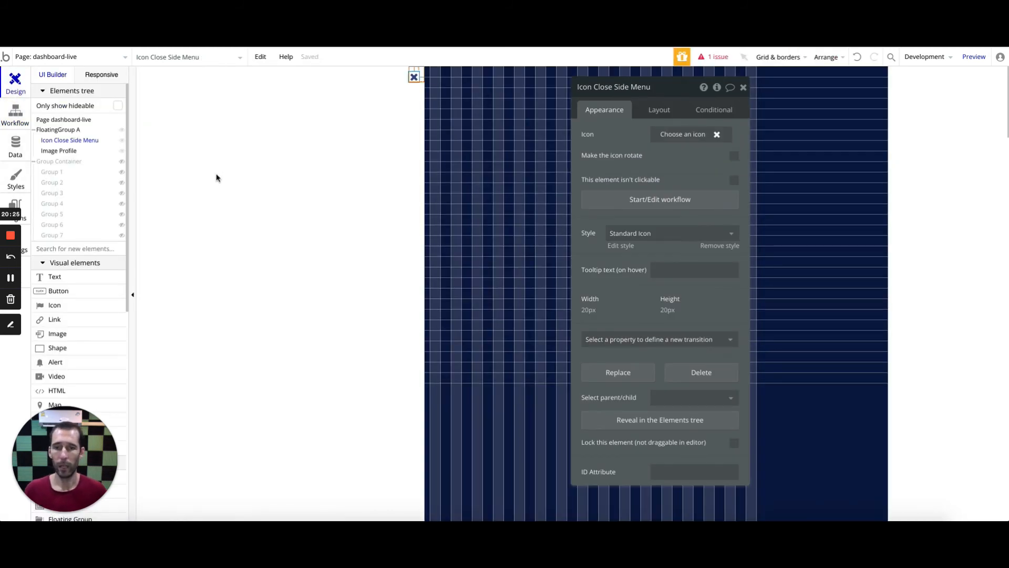
key(ctrl+Tab)
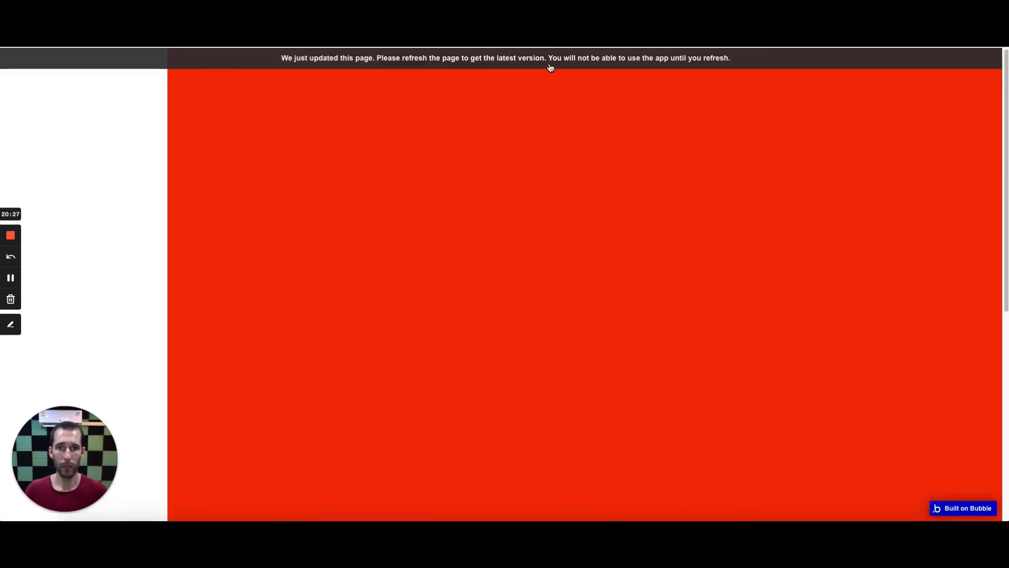
click(549, 63)
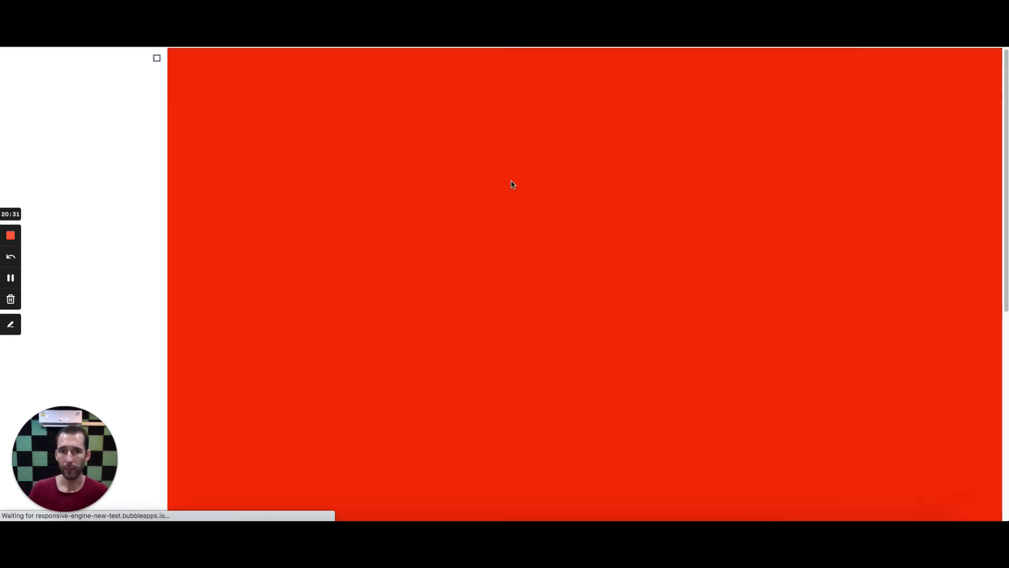
click(157, 61)
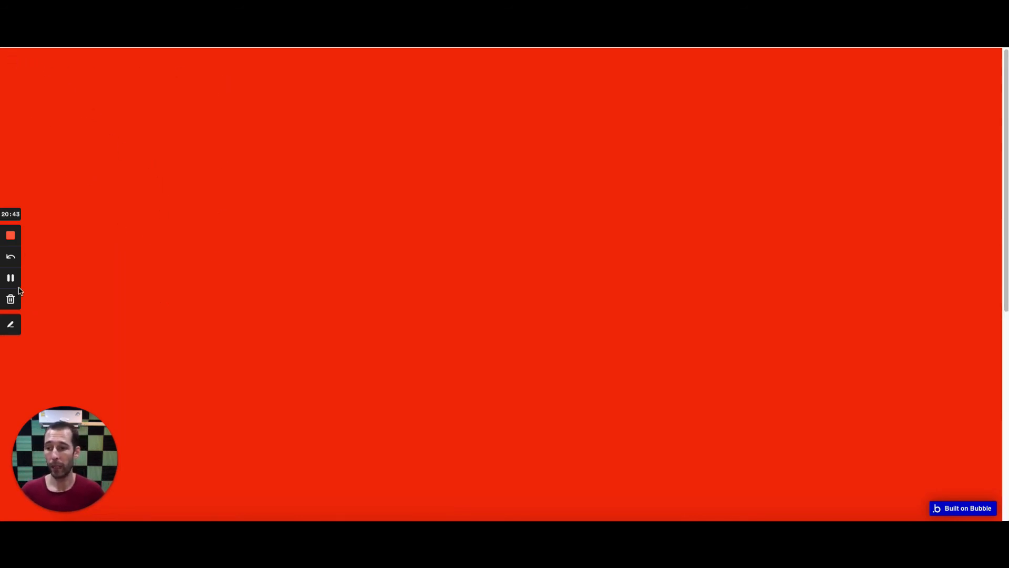
key(ctrl+Tab)
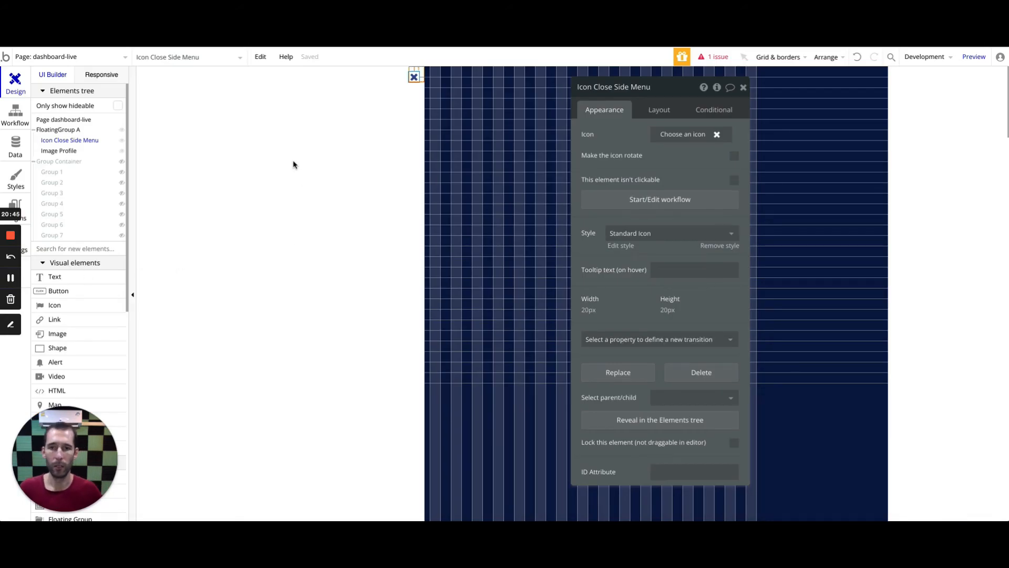
Step: Hide FloatingGroup A in the editor and add a new floating group at the top of the page
click(121, 130)
click(69, 248)
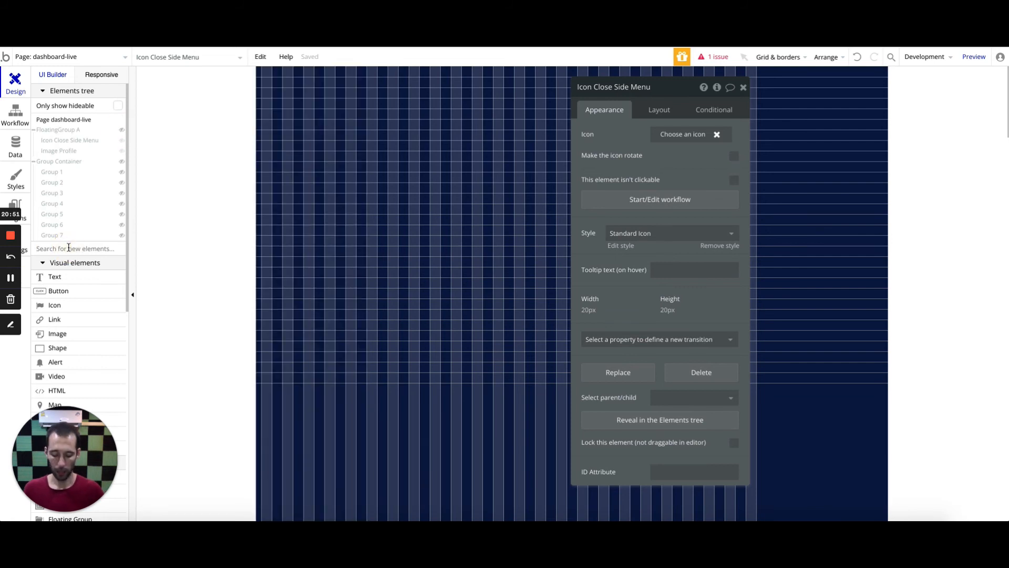
text(flo)
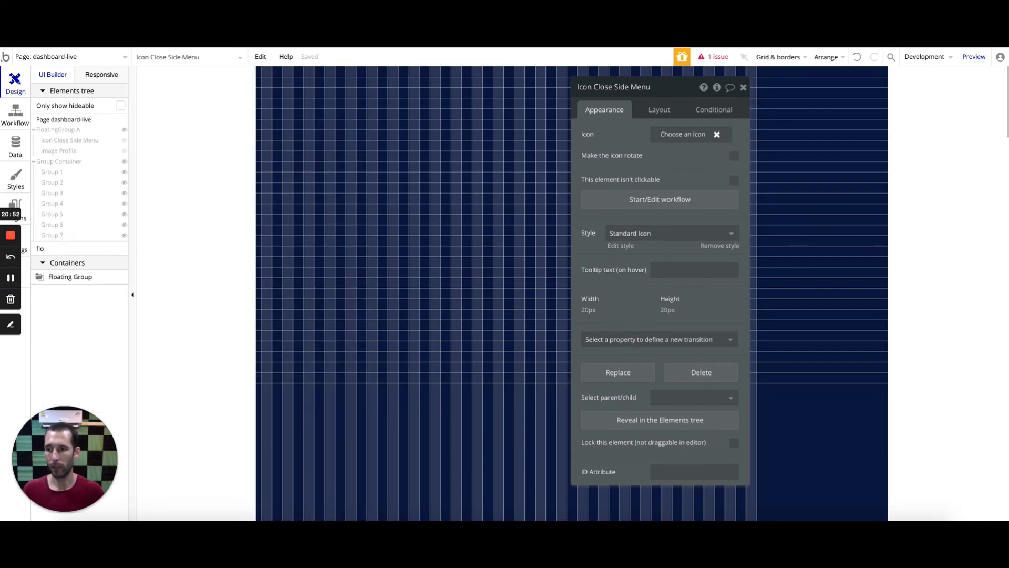
click(70, 277)
click(298, 79)
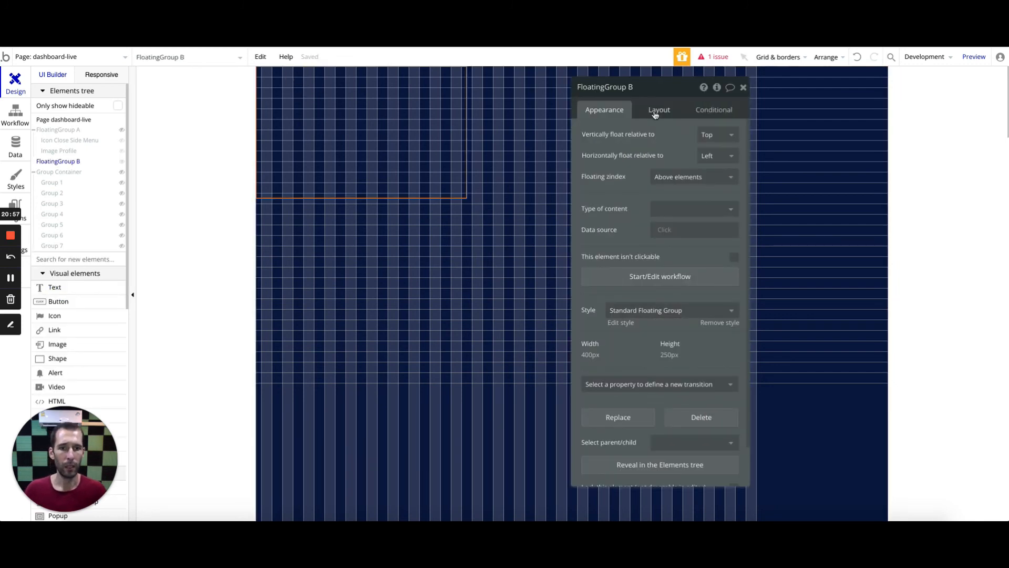
Step: Set FloatingGroup B to a width of 1200 and a height of 60
click(656, 110)
click(601, 190)
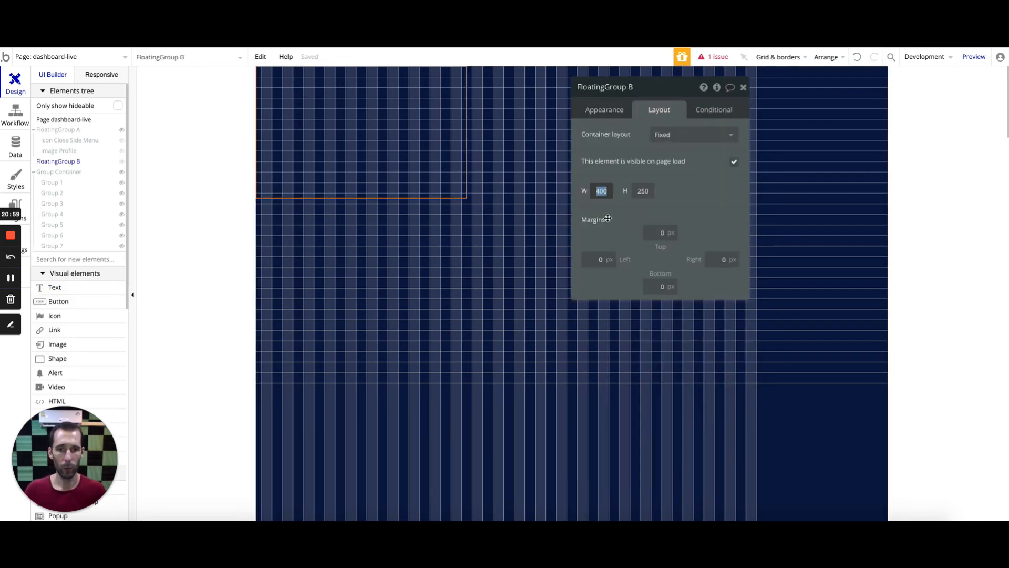
text(1200)
key(Tab)
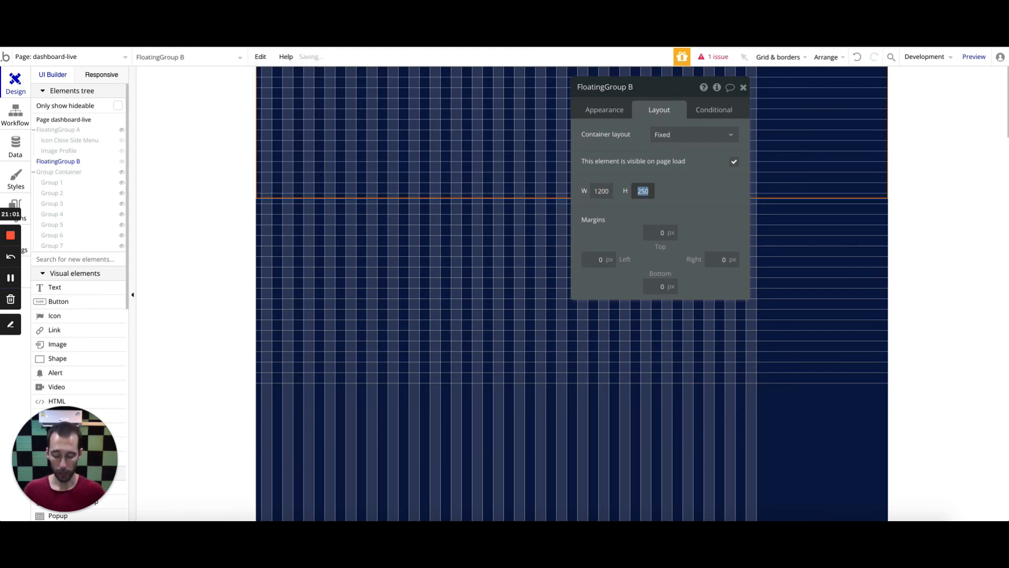
text(60)
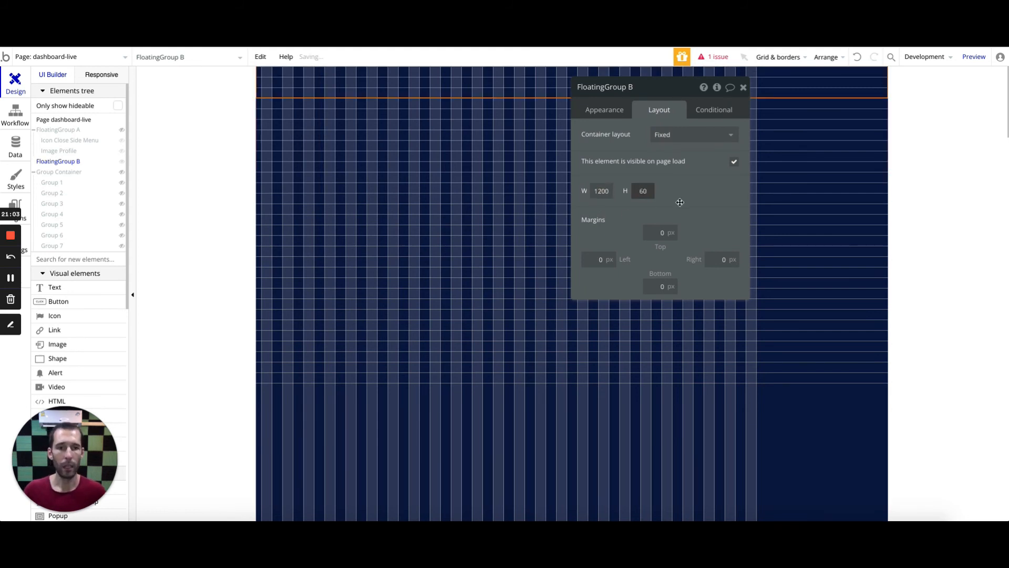
click(687, 190)
Step: Give FloatingGroup B a Row layout with no fixed width, a minimum width of 0 px and a fixed height
click(686, 136)
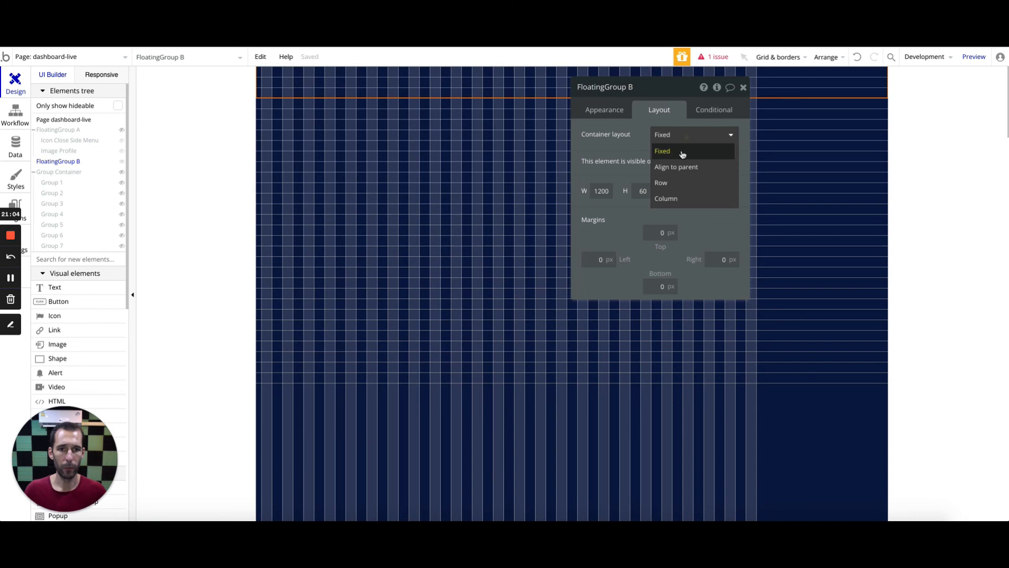
click(672, 182)
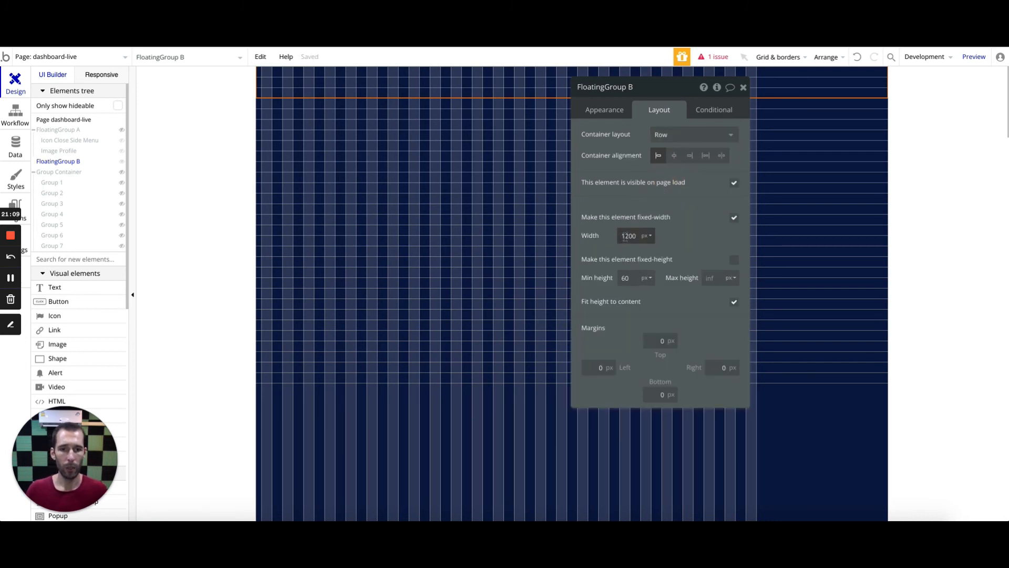
click(733, 217)
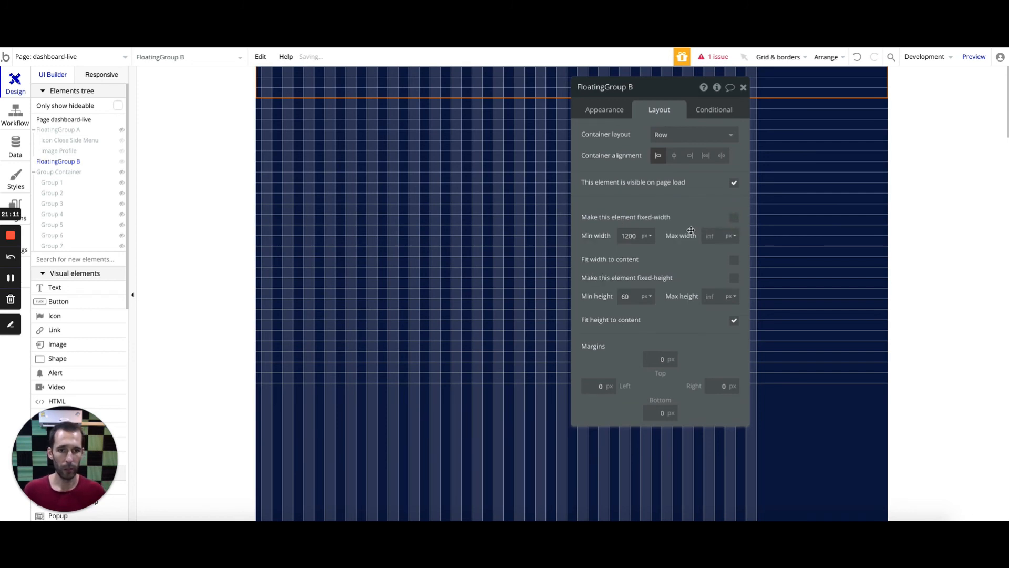
click(628, 235)
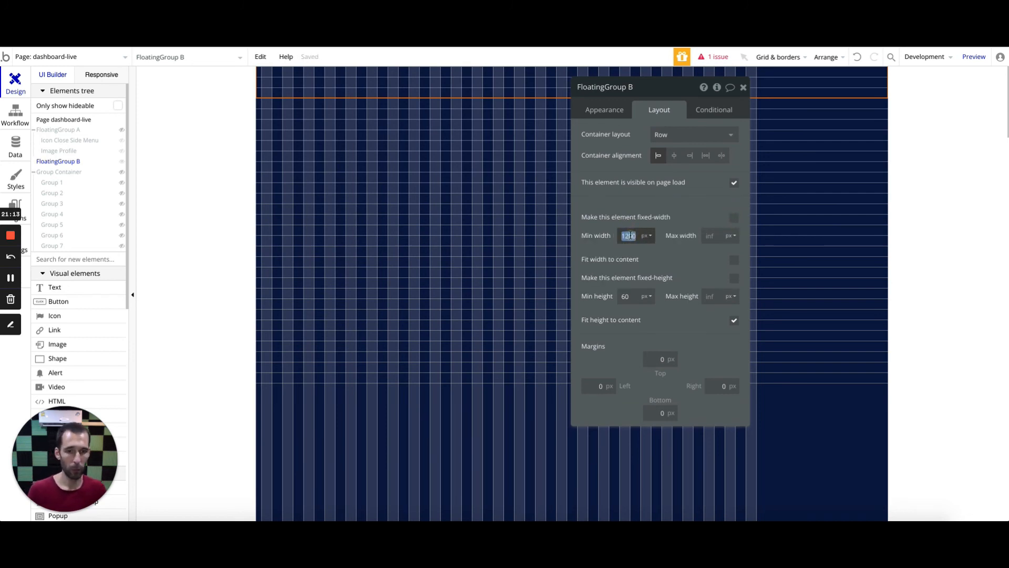
text(0)
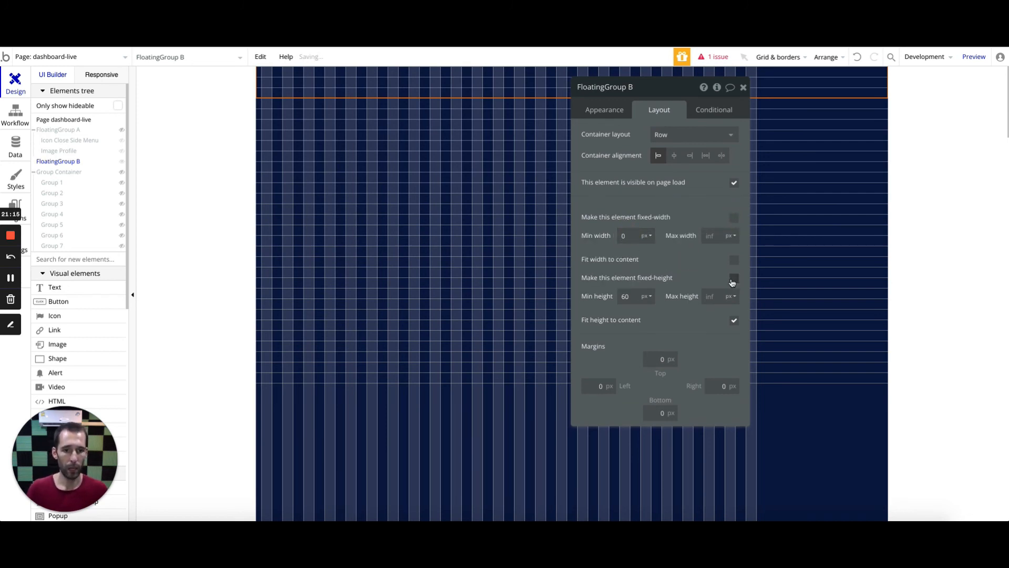
click(734, 278)
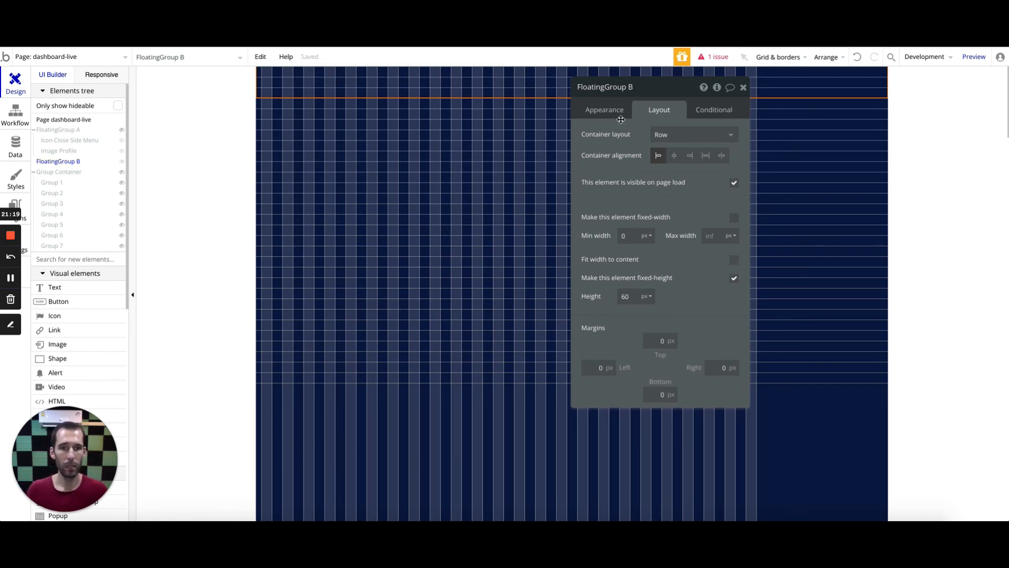
Step: Remove FloatingGroup B's style and give it a flat grey #999999 background
click(602, 111)
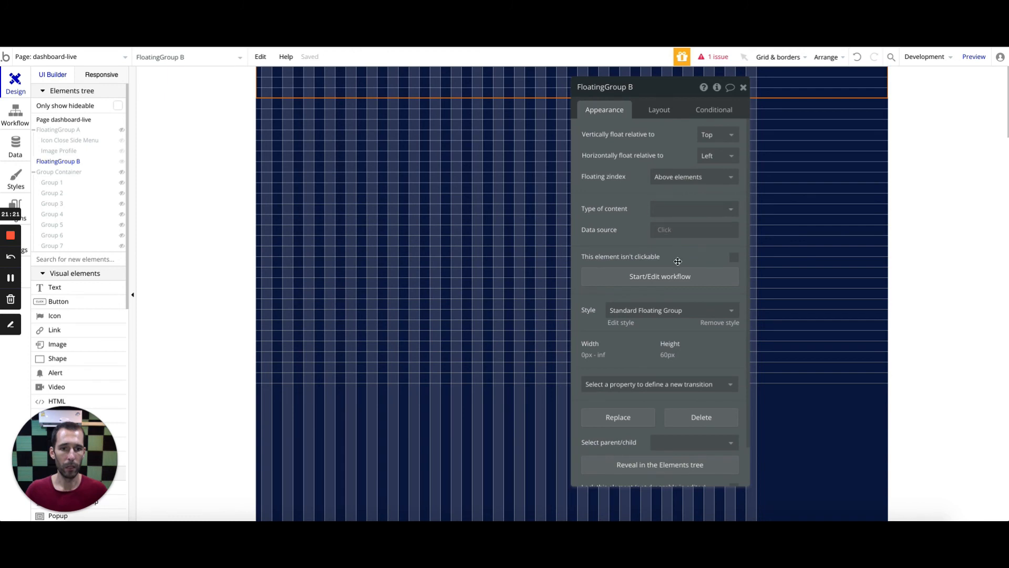
click(714, 322)
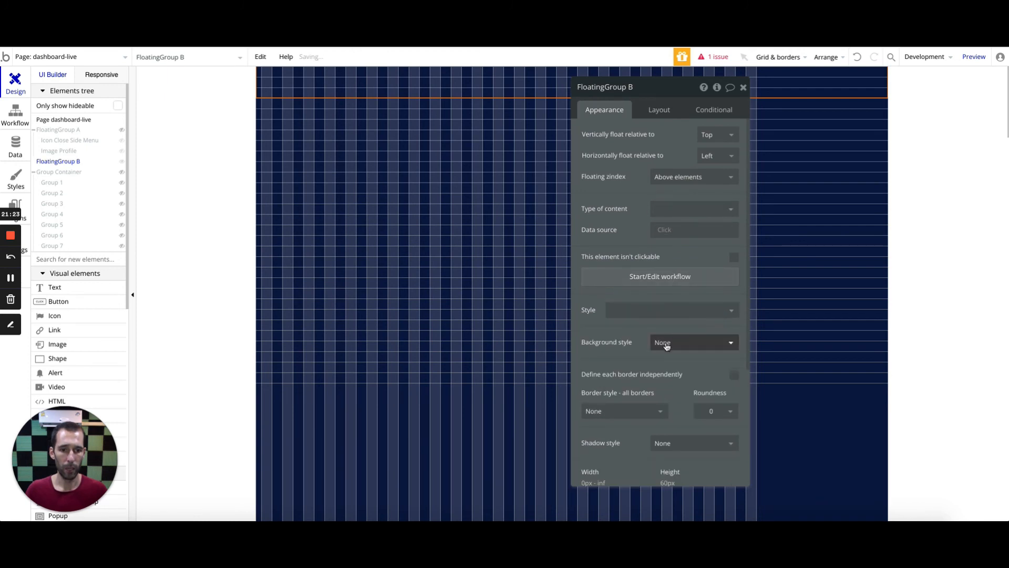
click(666, 343)
click(667, 374)
click(673, 363)
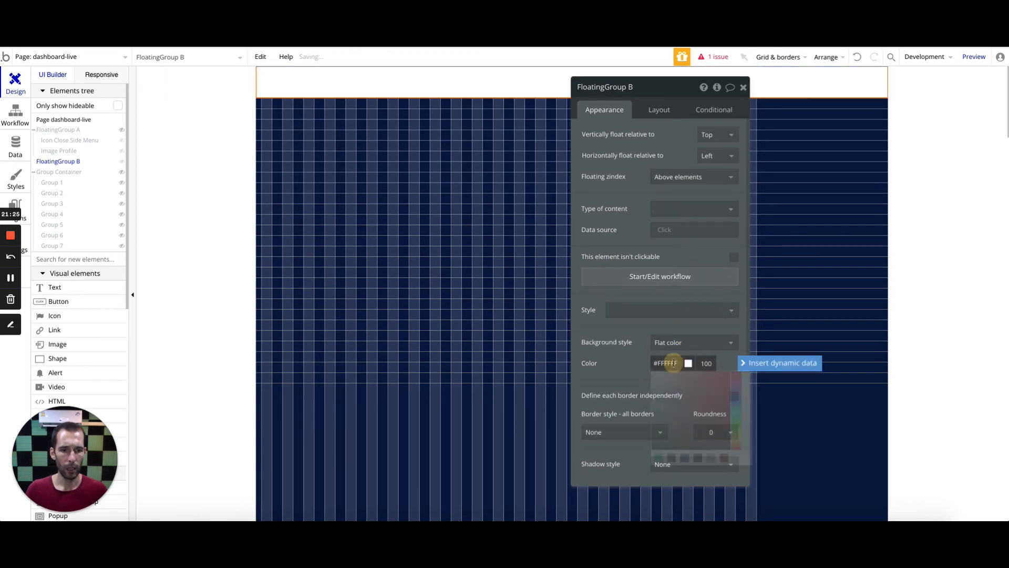
click(711, 459)
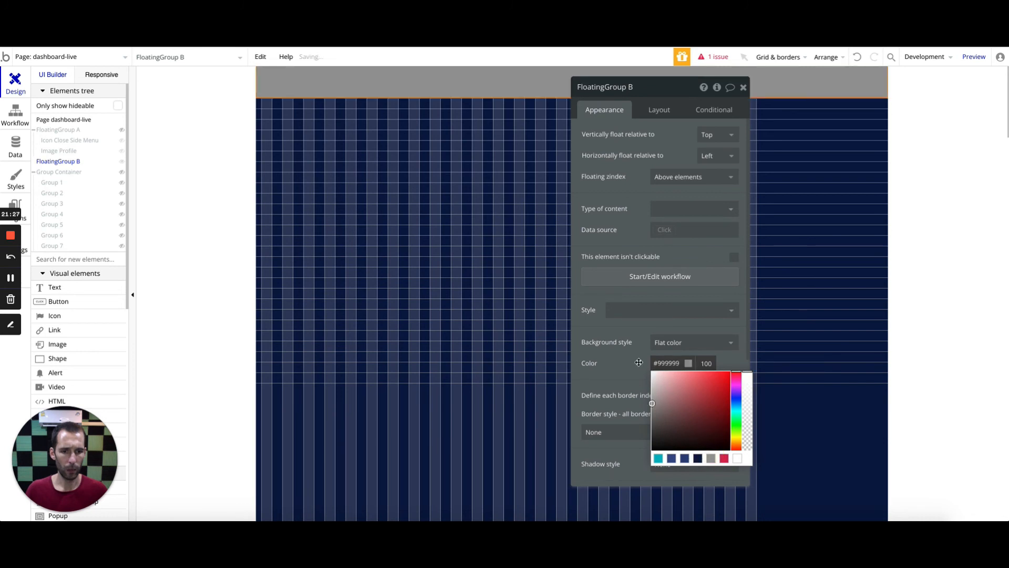
click(627, 357)
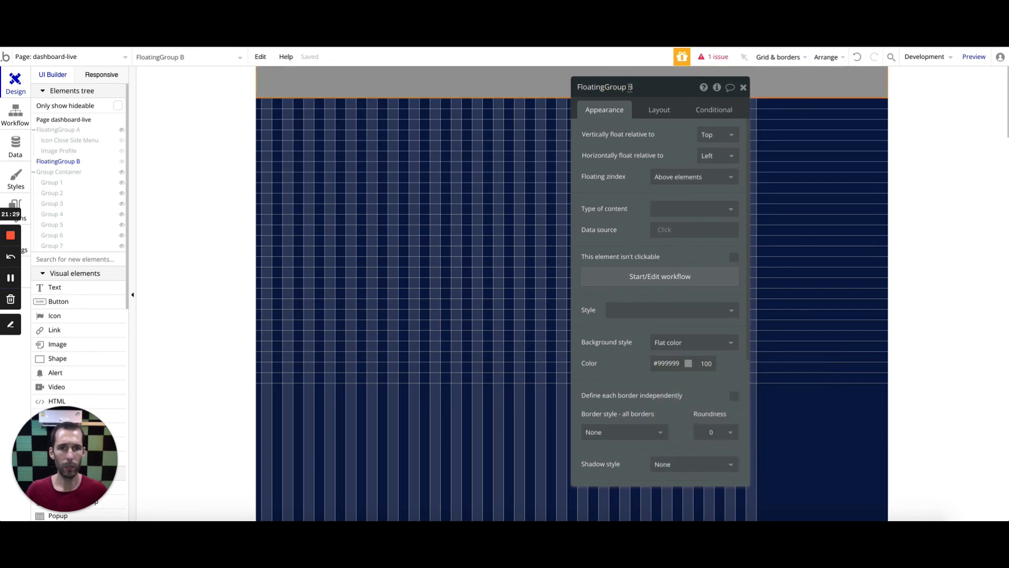
Step: Rename FloatingGroup B as "FloatingGroup Header" and add a new condition to it
double_click(631, 87)
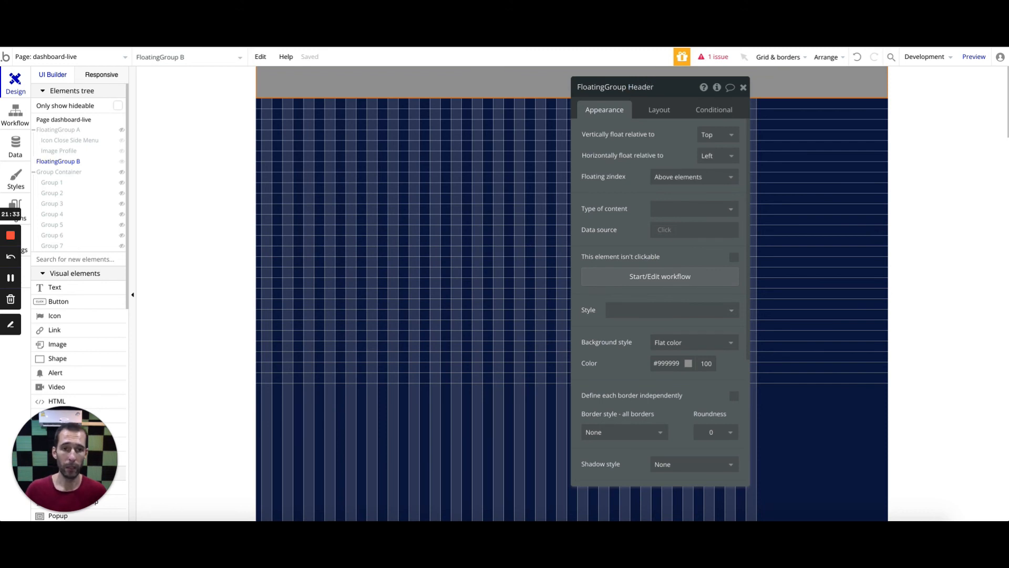
click(661, 136)
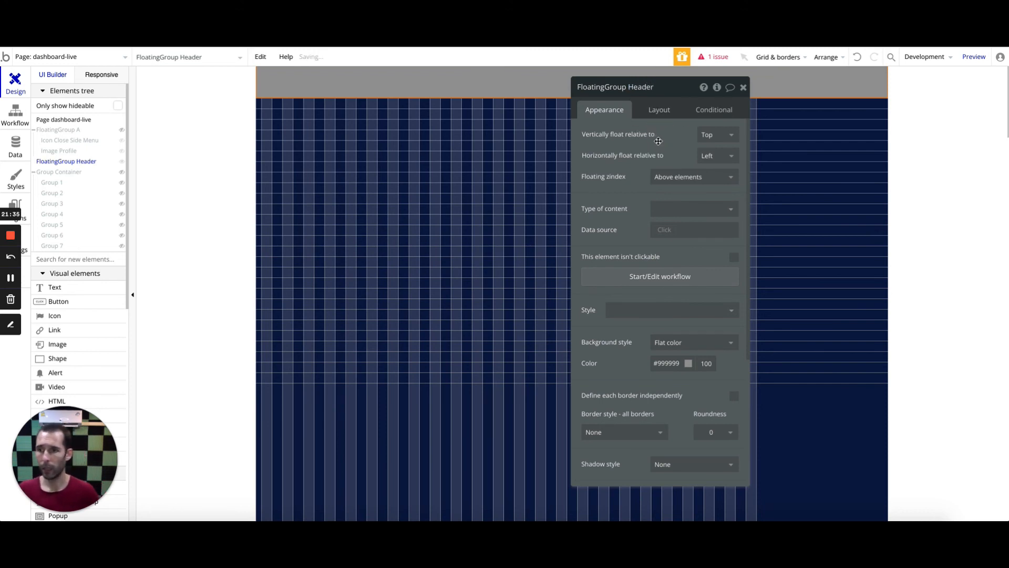
click(664, 110)
click(698, 112)
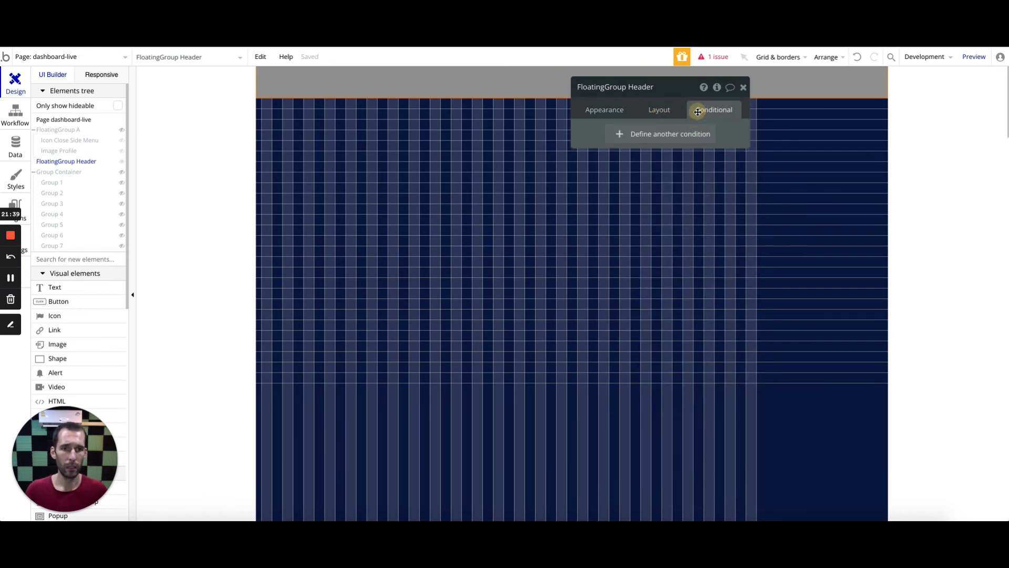
click(653, 135)
click(609, 140)
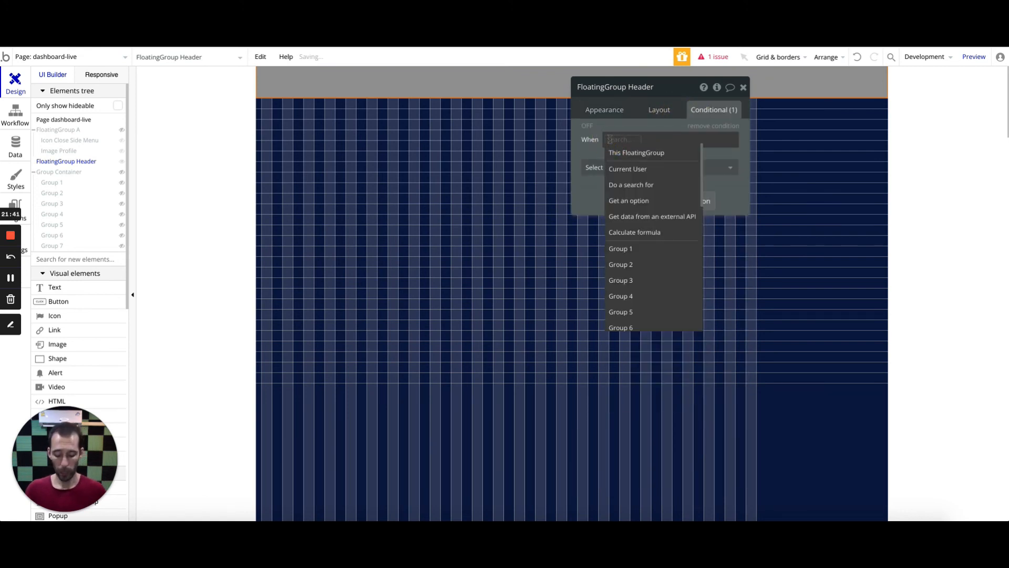
text(sid)
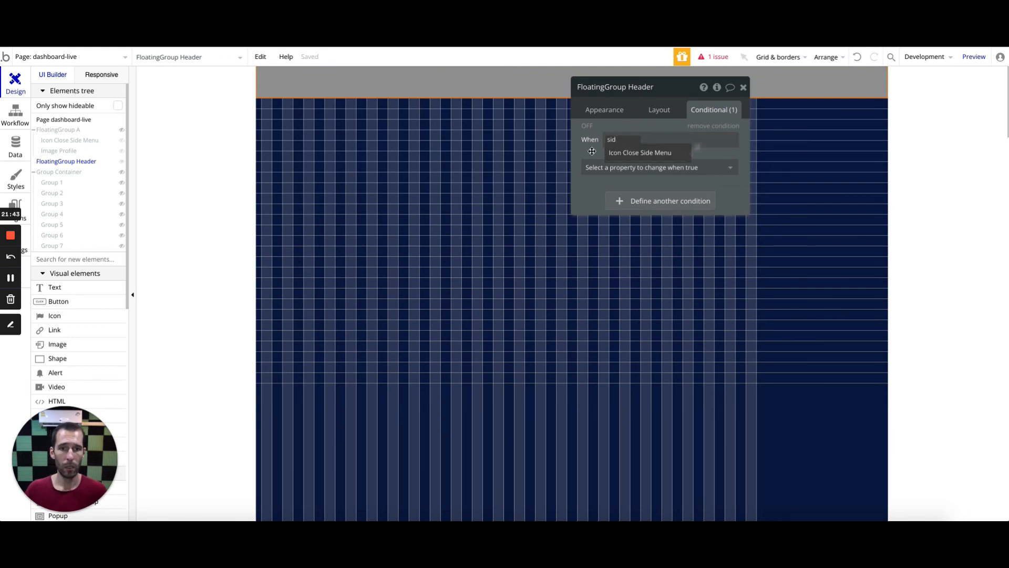
click(592, 151)
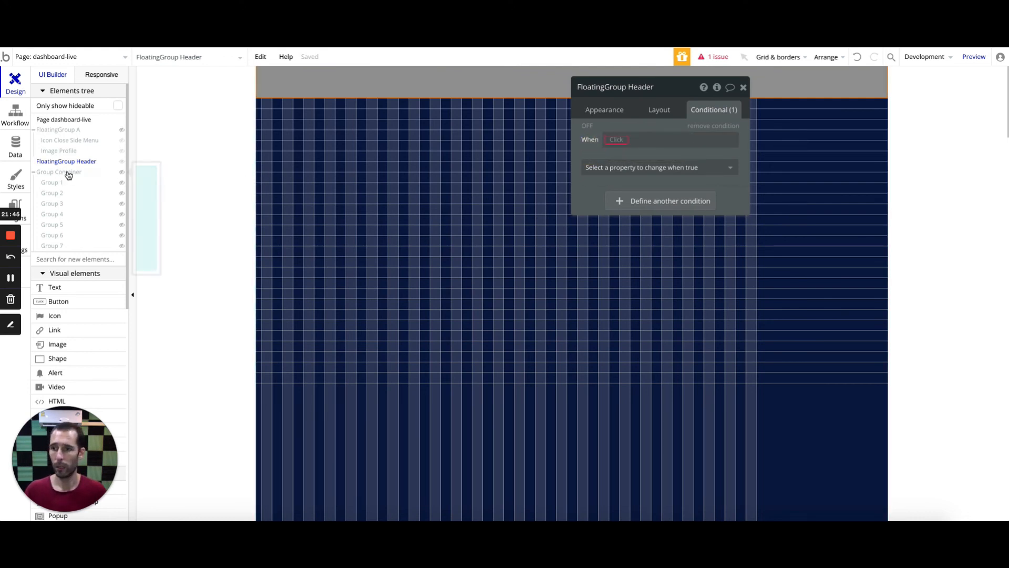
Step: Rename FloatingGroup A as "FloatingGroup Side Menu"
click(63, 132)
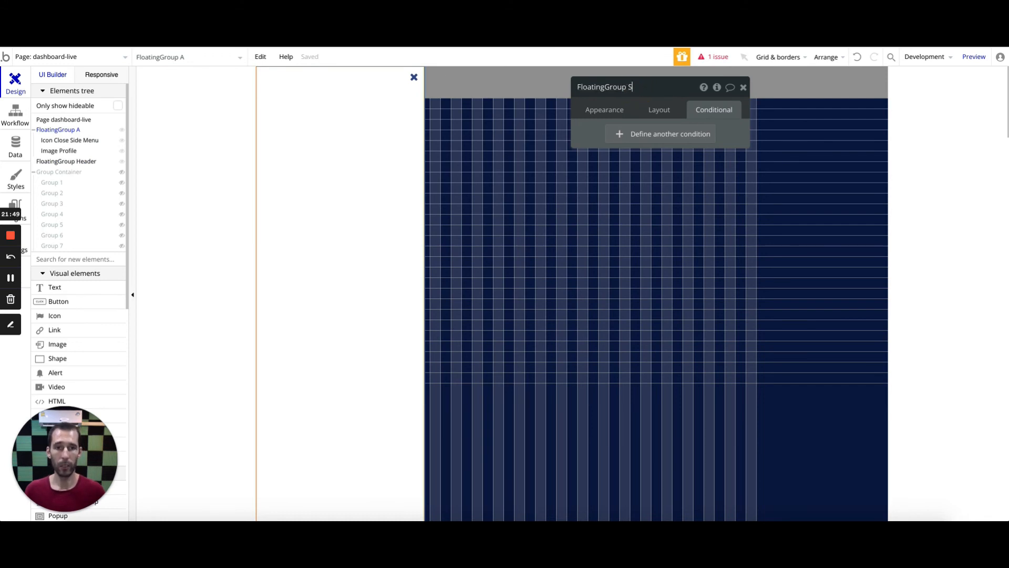
text(ide Menu)
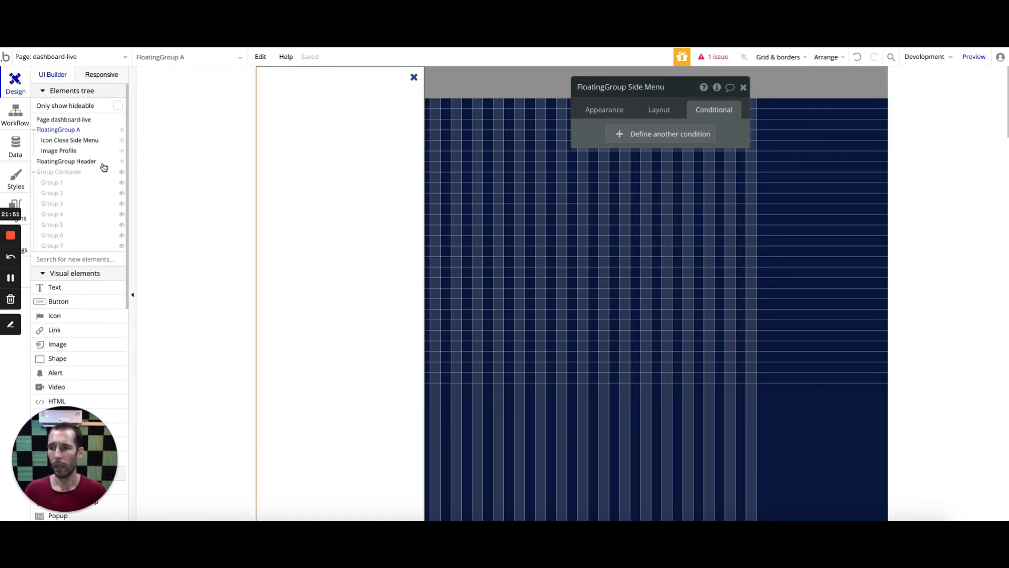
Step: Set FloatingGroup Header's condition to make the element visible when FloatingGroup Side Menu isn't visible
click(66, 162)
click(610, 139)
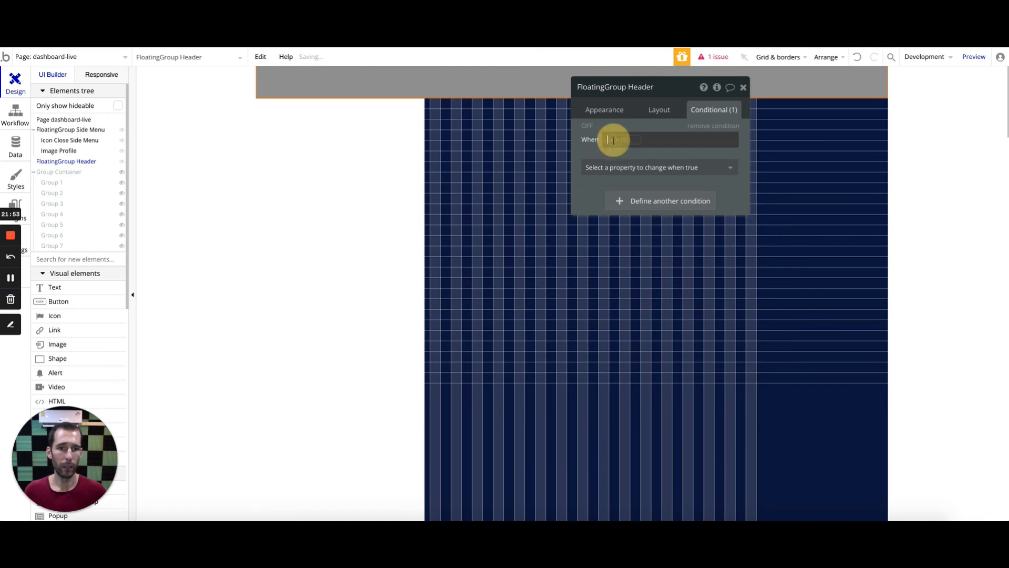
text(sid)
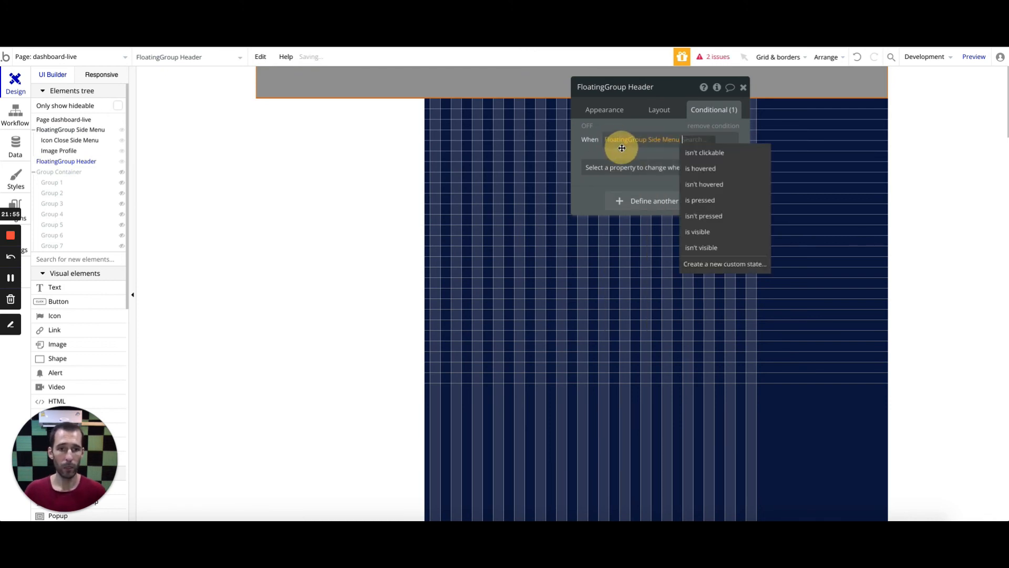
click(621, 152)
click(702, 248)
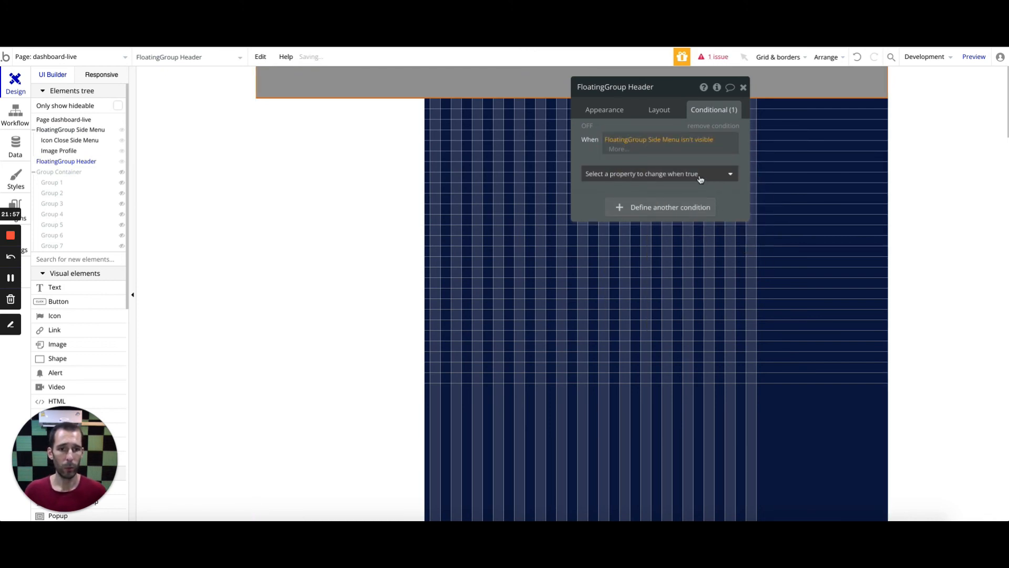
click(723, 169)
click(655, 205)
click(724, 165)
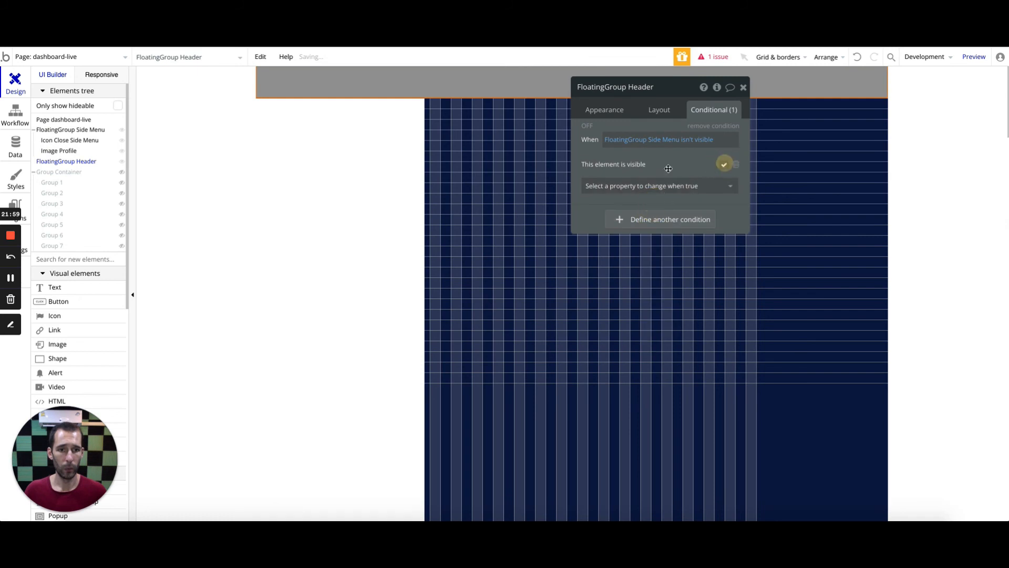
Step: Turn off visibility on page load for FloatingGroup Header
right_click(593, 148)
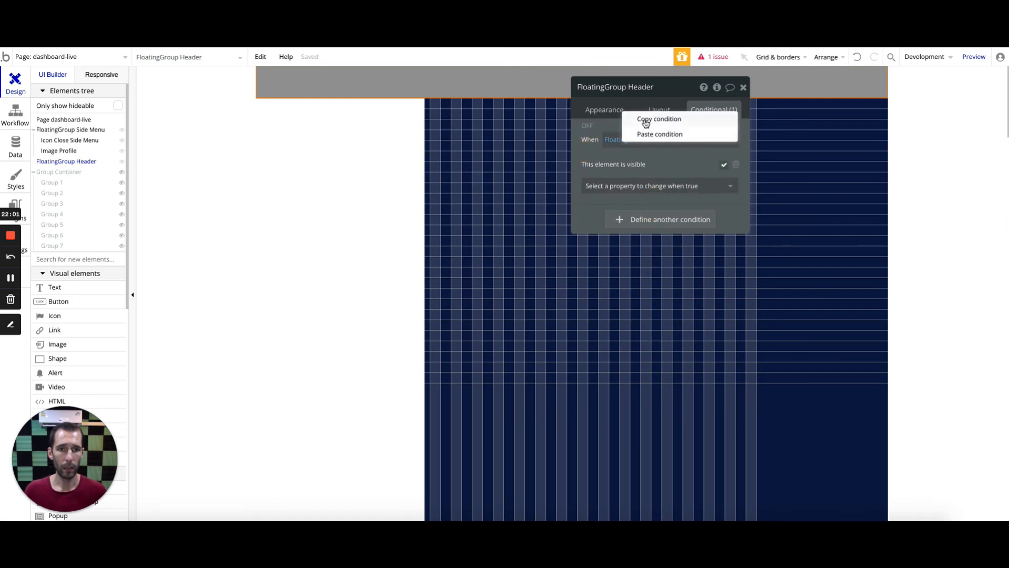
click(600, 112)
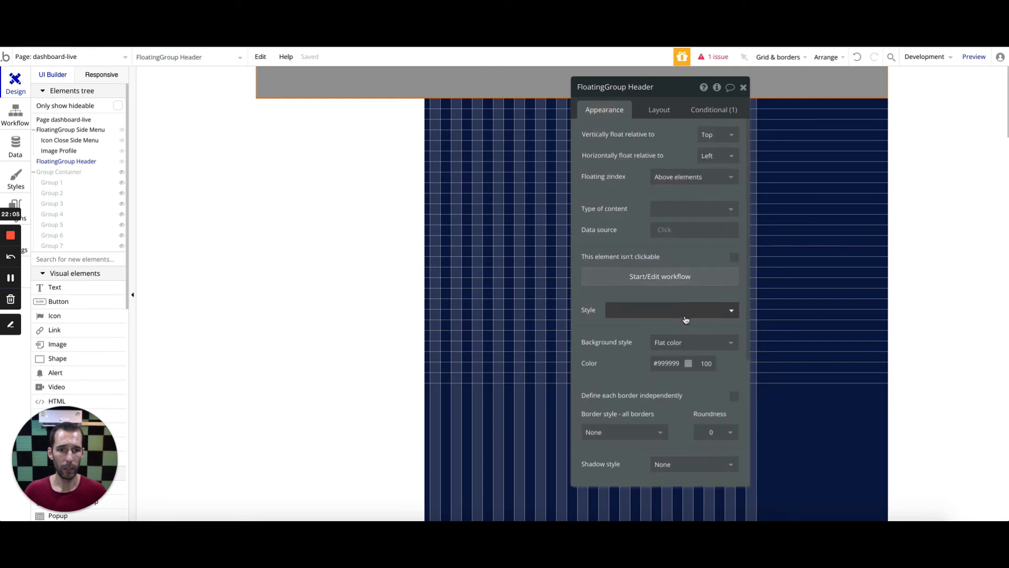
click(657, 112)
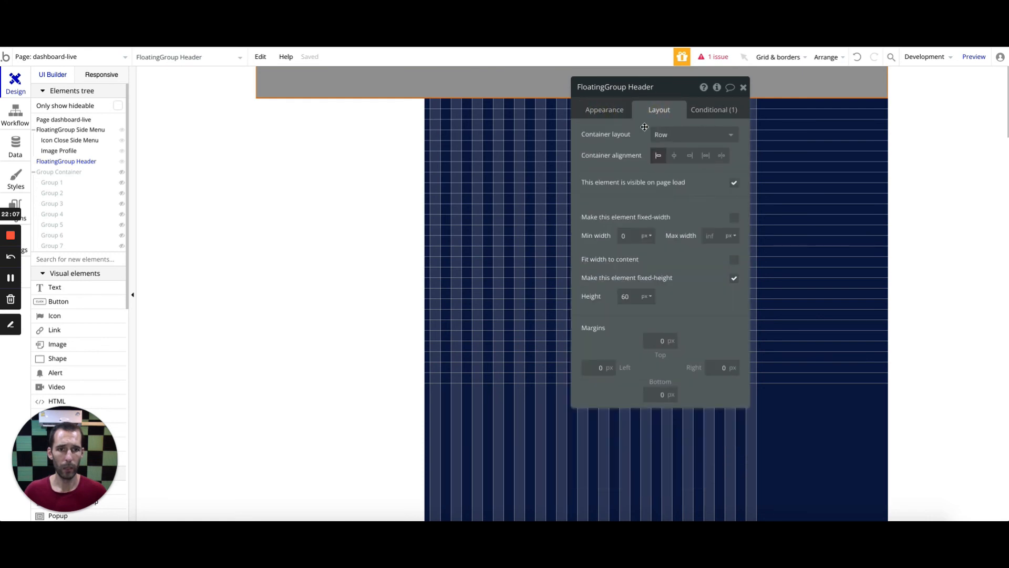
click(734, 184)
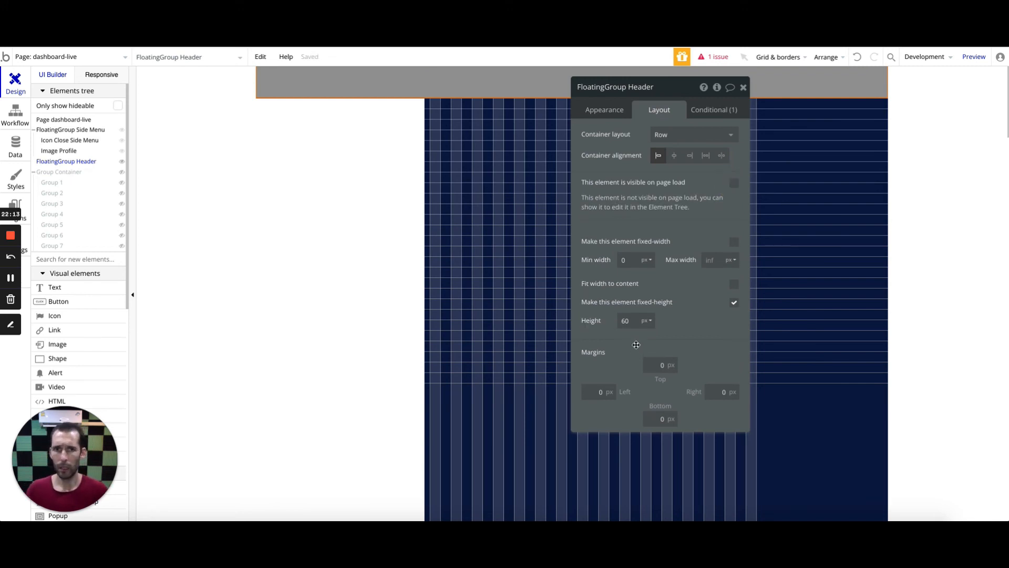
click(604, 109)
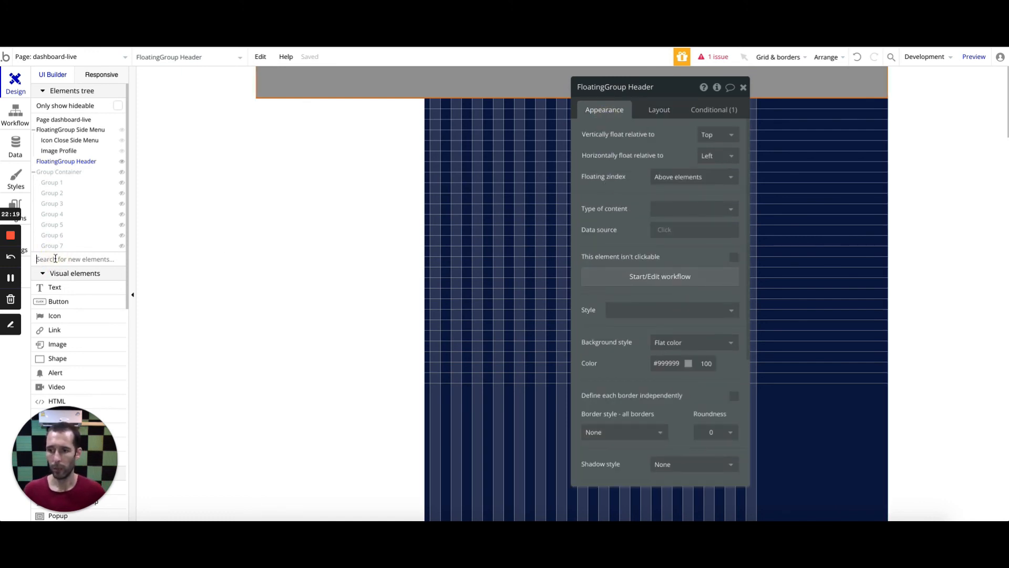
Step: Place a Material Icon at the left end of FloatingGroup Header
scroll(63, 289, down, 2)
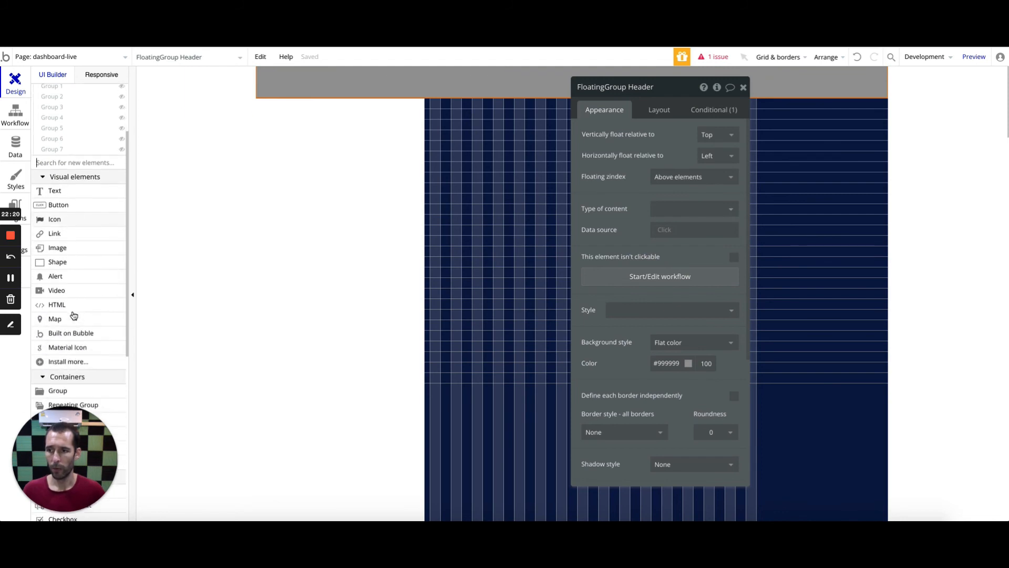
click(70, 351)
click(261, 74)
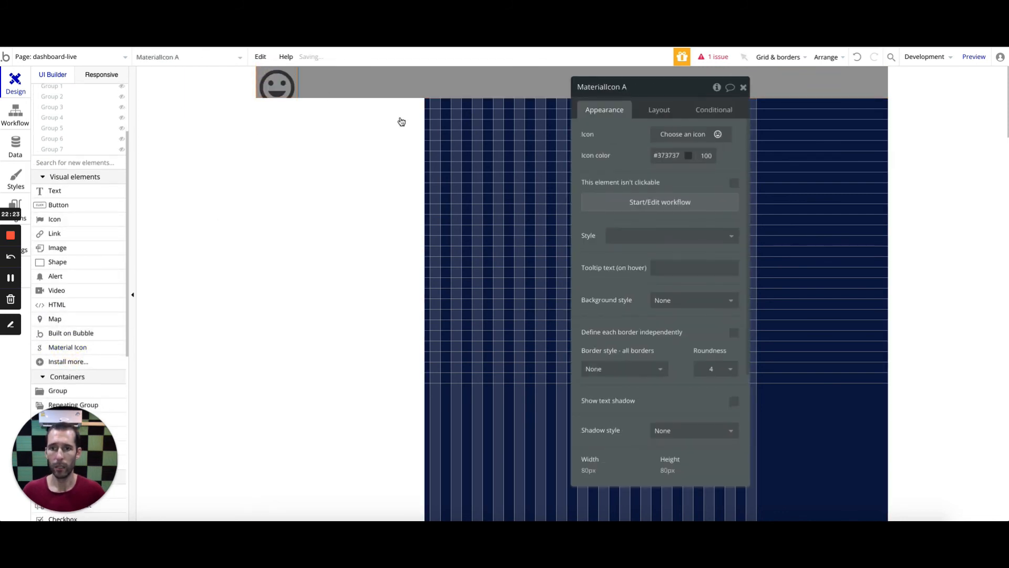
click(683, 134)
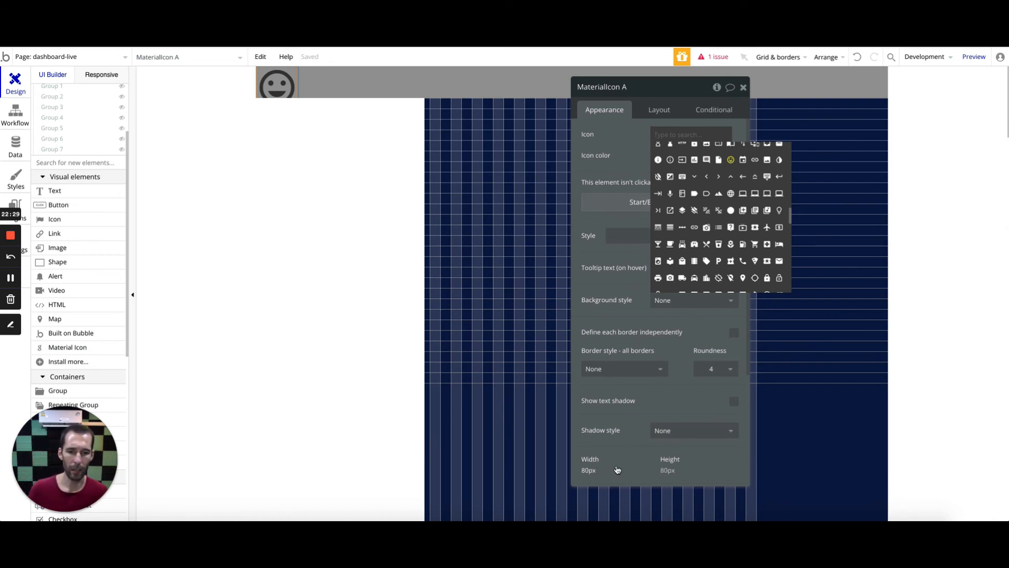
click(631, 317)
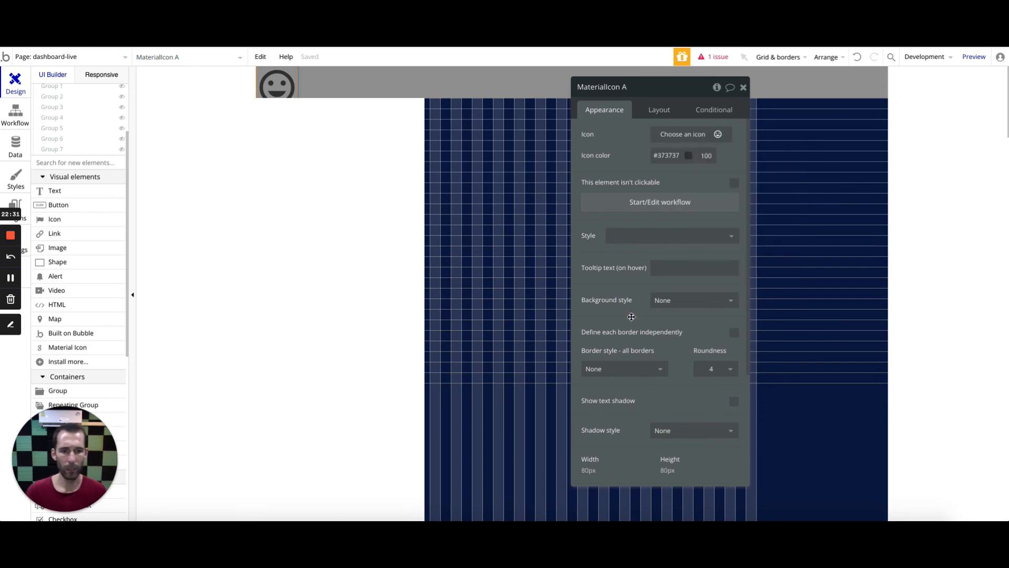
Step: Set the new material icon's height and width to 60 each
click(652, 110)
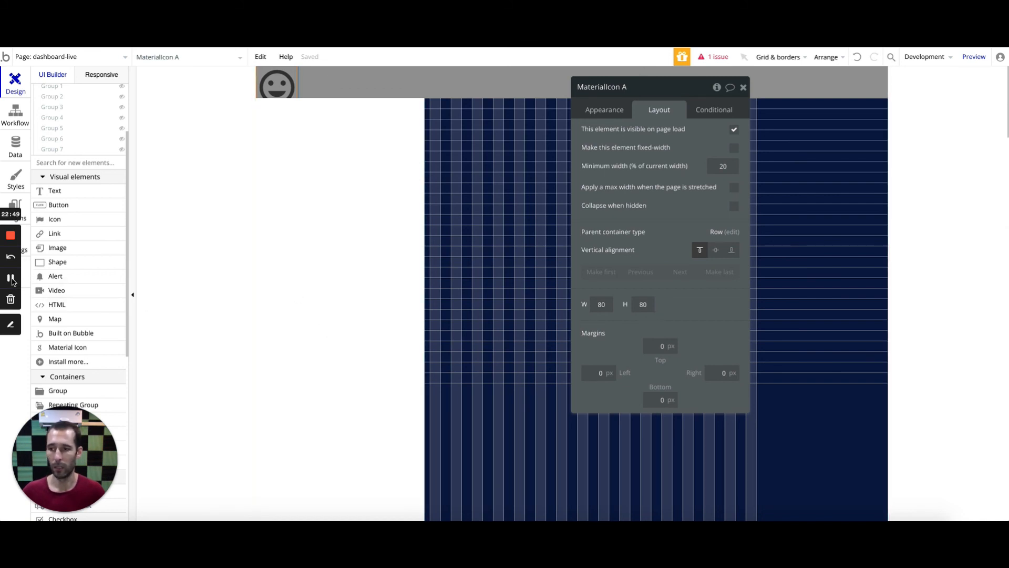
double_click(642, 305)
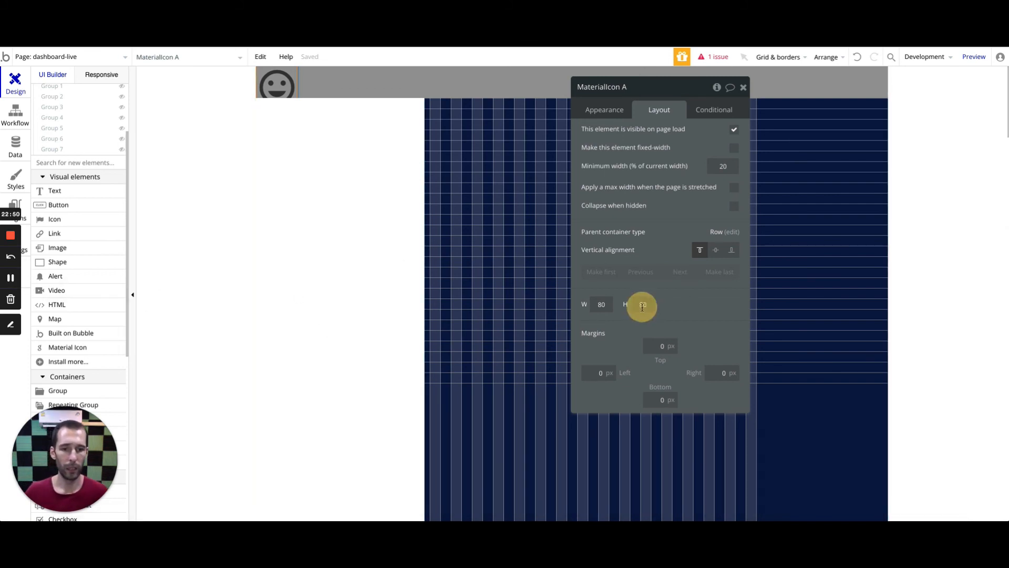
text(60)
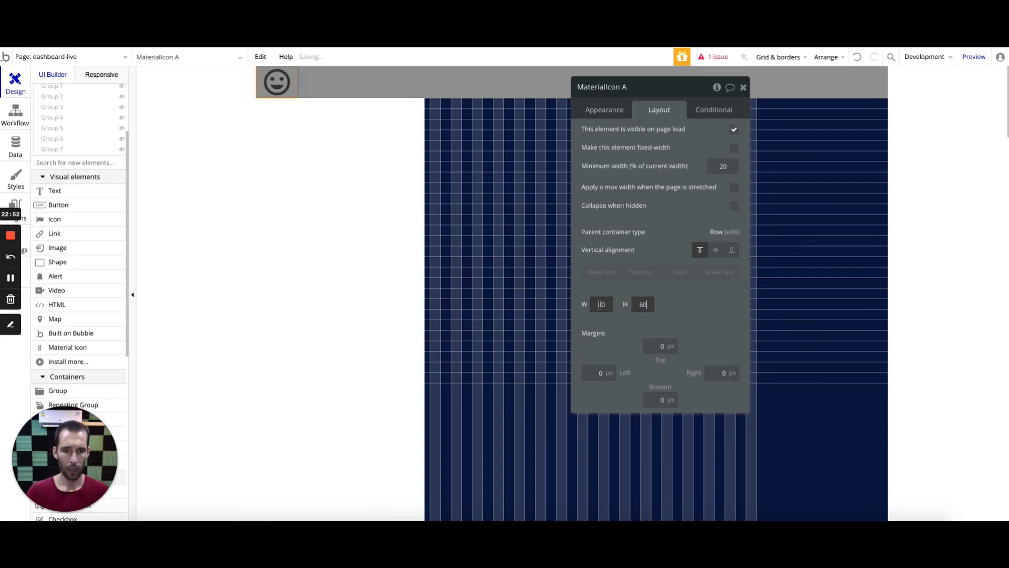
double_click(599, 305)
text(60)
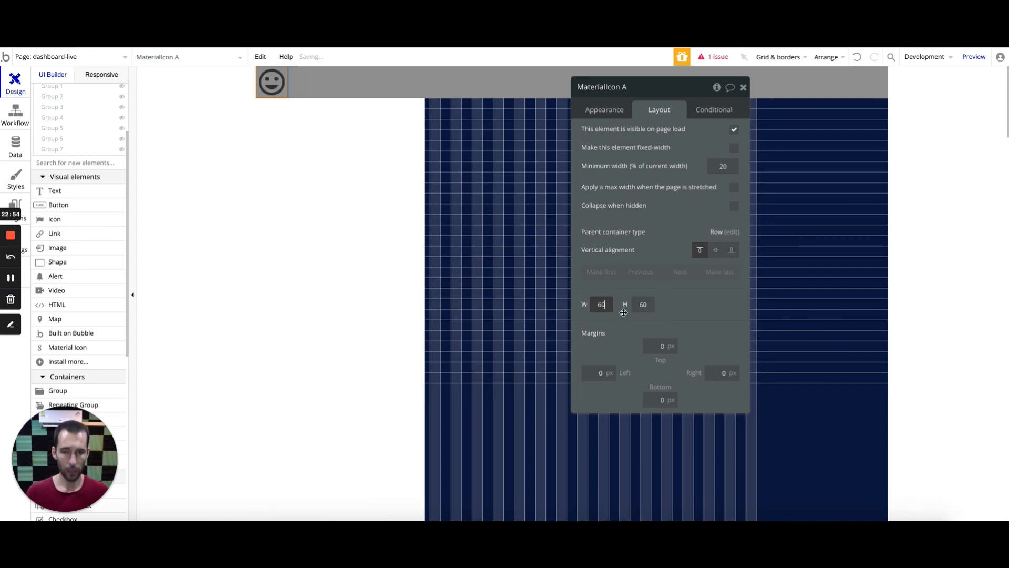
click(690, 295)
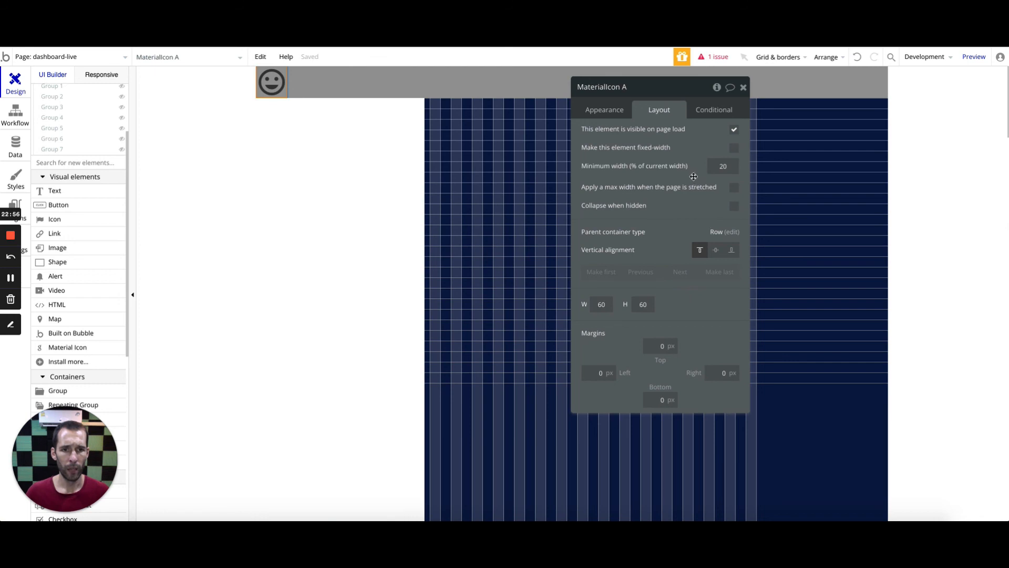
Step: Make the material icon fixed-width and give it a left margin of 20 px
click(733, 147)
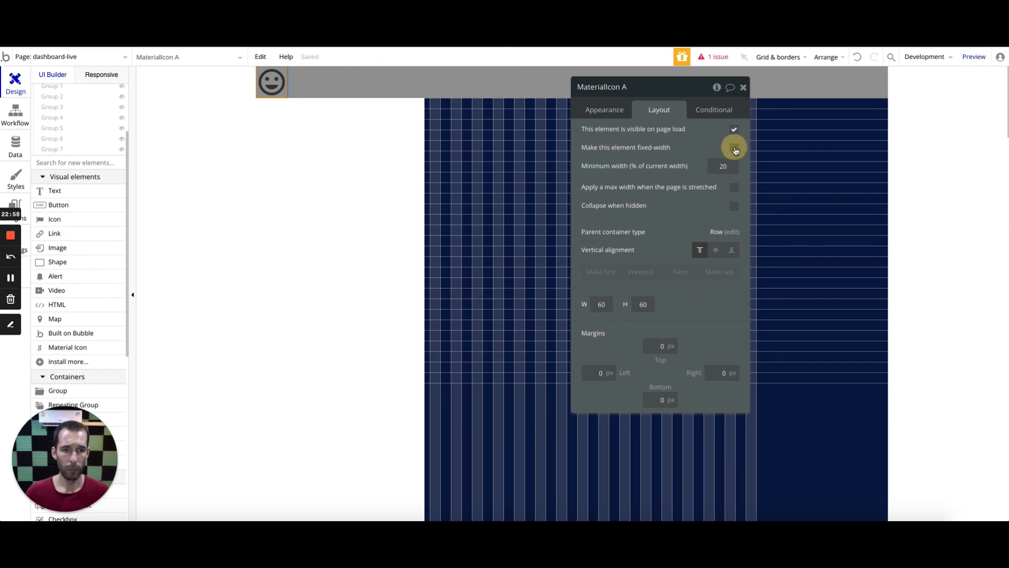
click(597, 333)
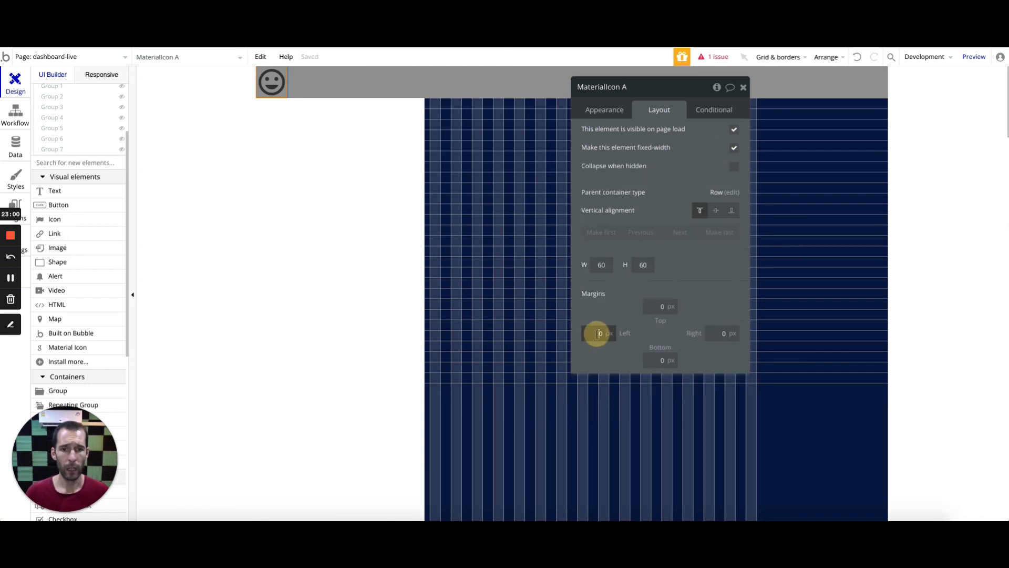
text(2)
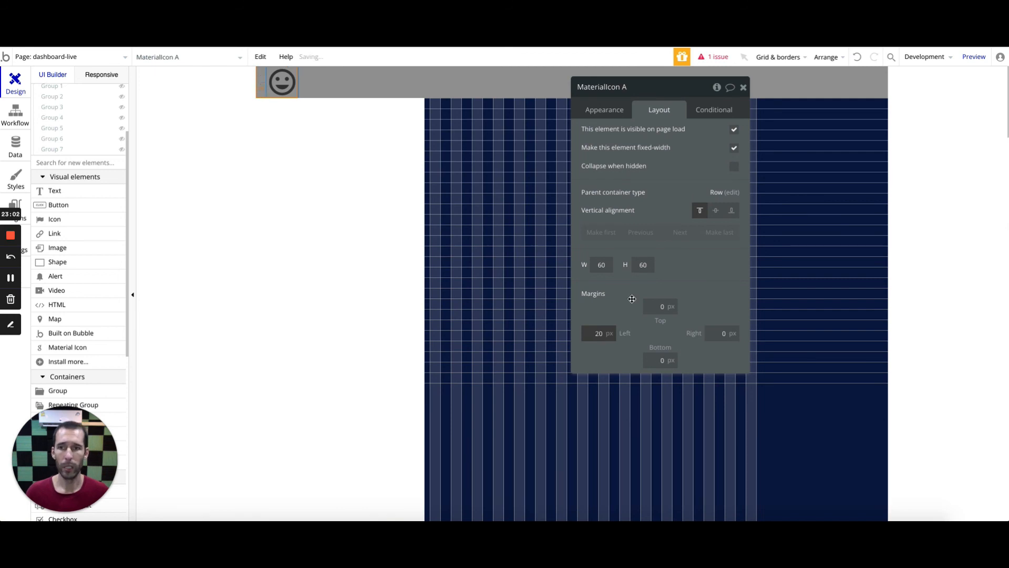
Step: Change the material icon's symbol to the three-line menu icon
click(605, 109)
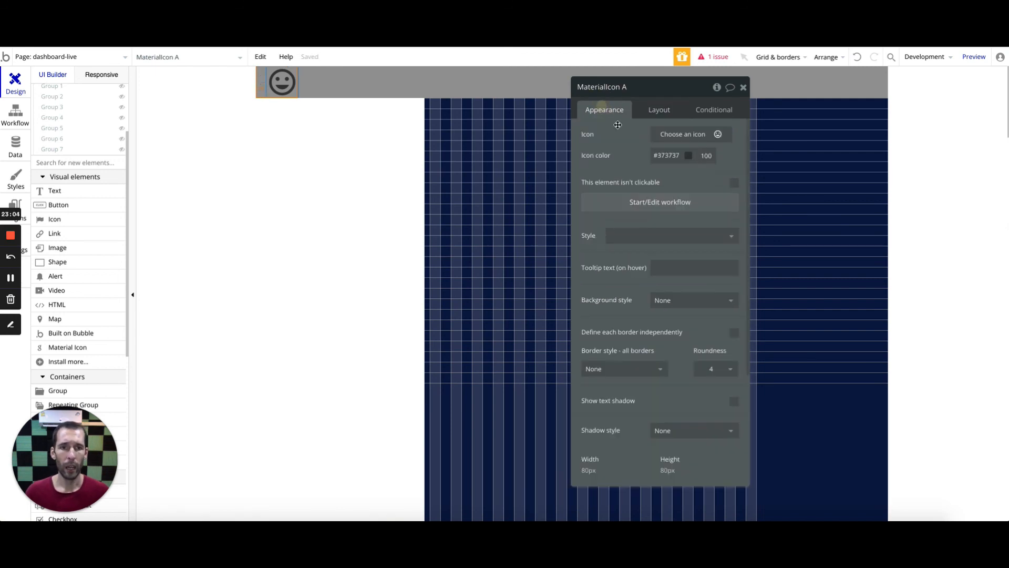
click(662, 135)
text(men)
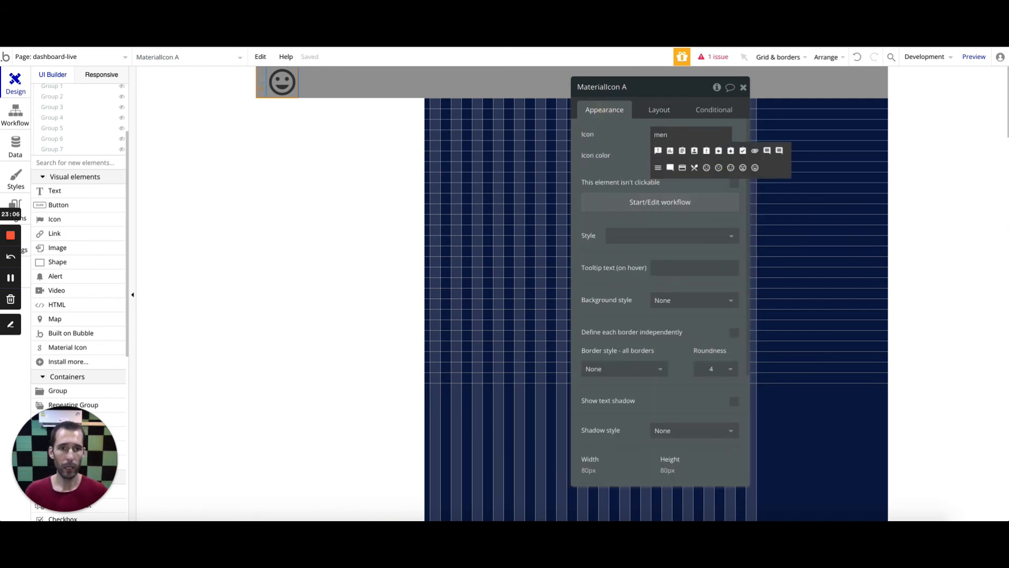
click(658, 168)
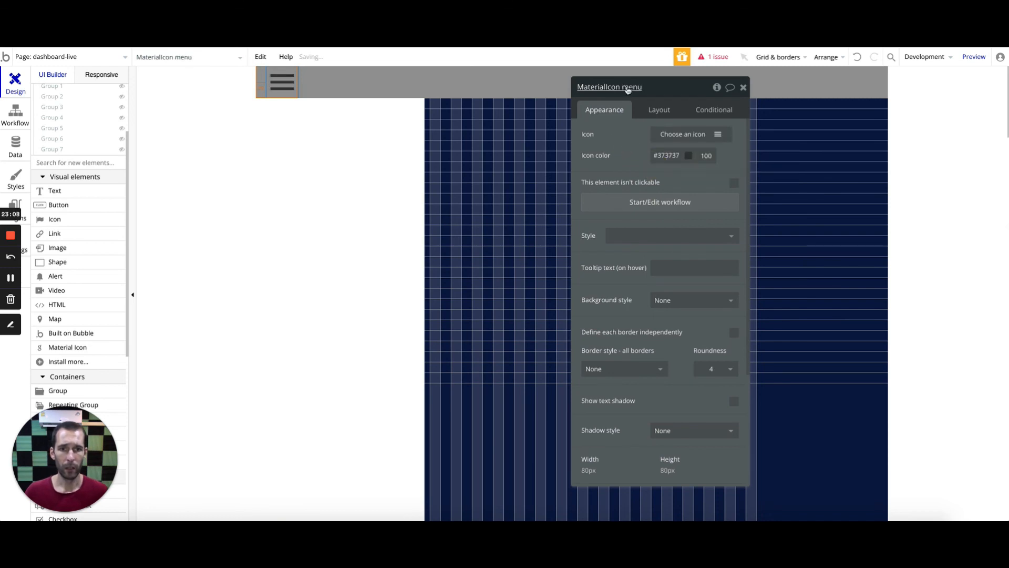
Step: Create a workflow that shows FloatingGroup Side Menu when the header's menu icon is clicked
click(633, 202)
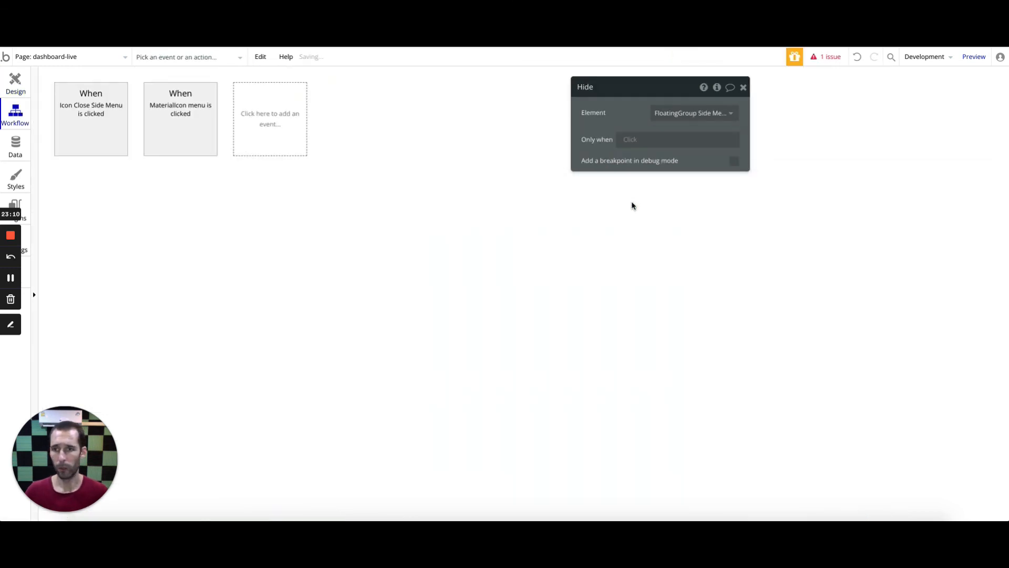
click(107, 192)
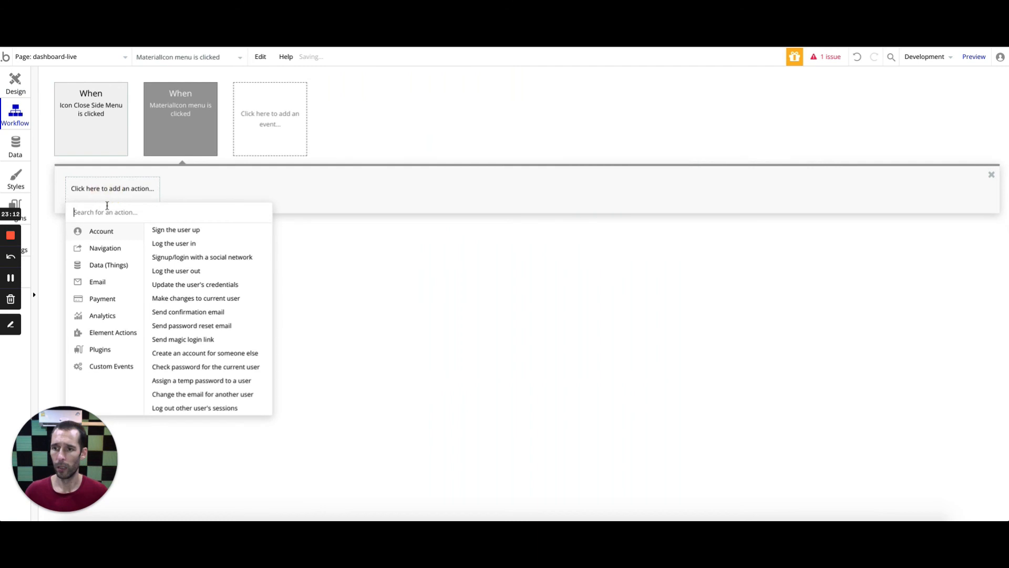
mouse_move(110, 337)
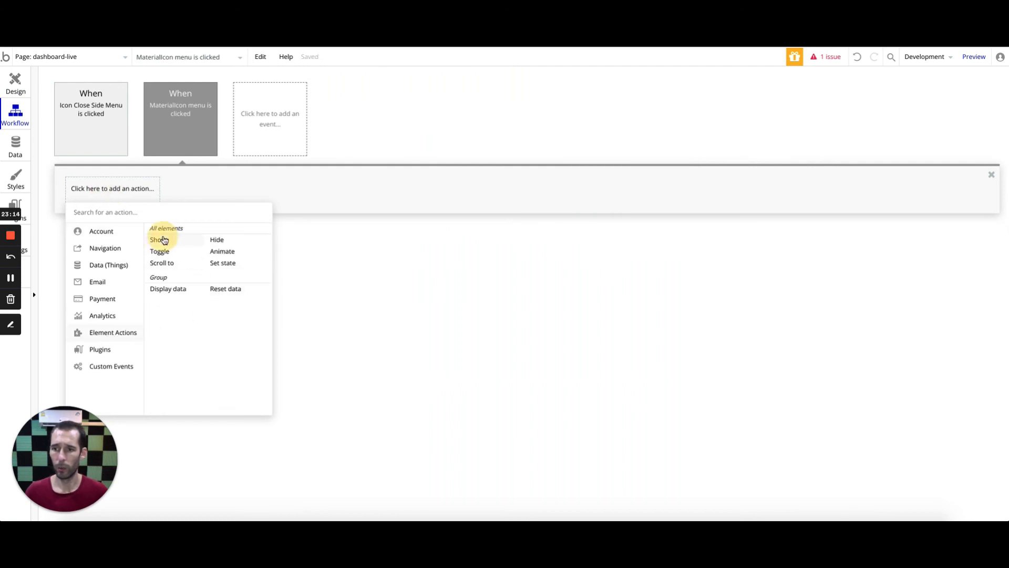
click(163, 239)
click(74, 191)
click(689, 113)
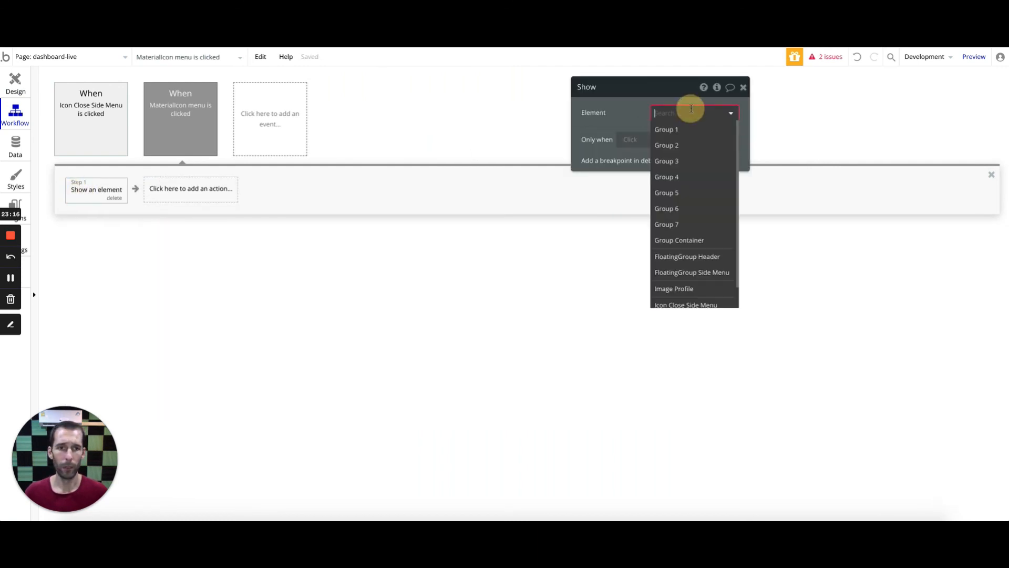
click(678, 271)
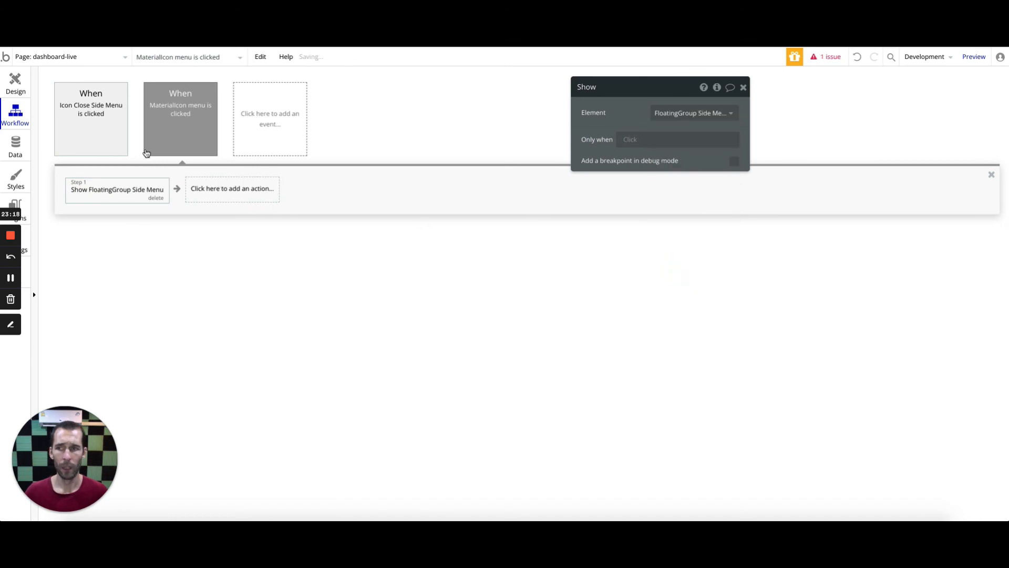
Step: Preview the dashboard page and test closing and reopening the side menu several times with its close icon and the header's menu icon
click(18, 87)
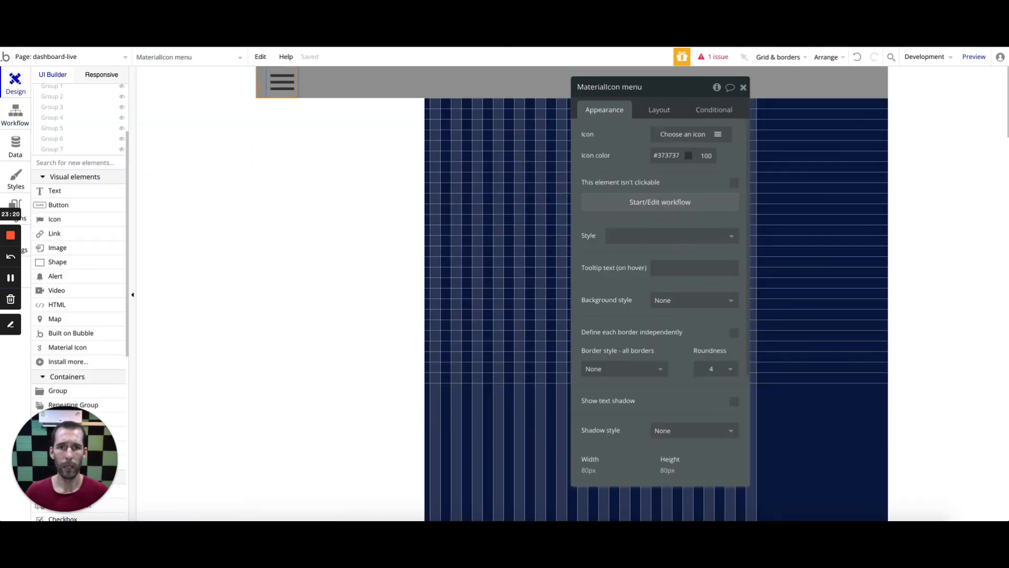
key(ctrl+Tab)
click(552, 62)
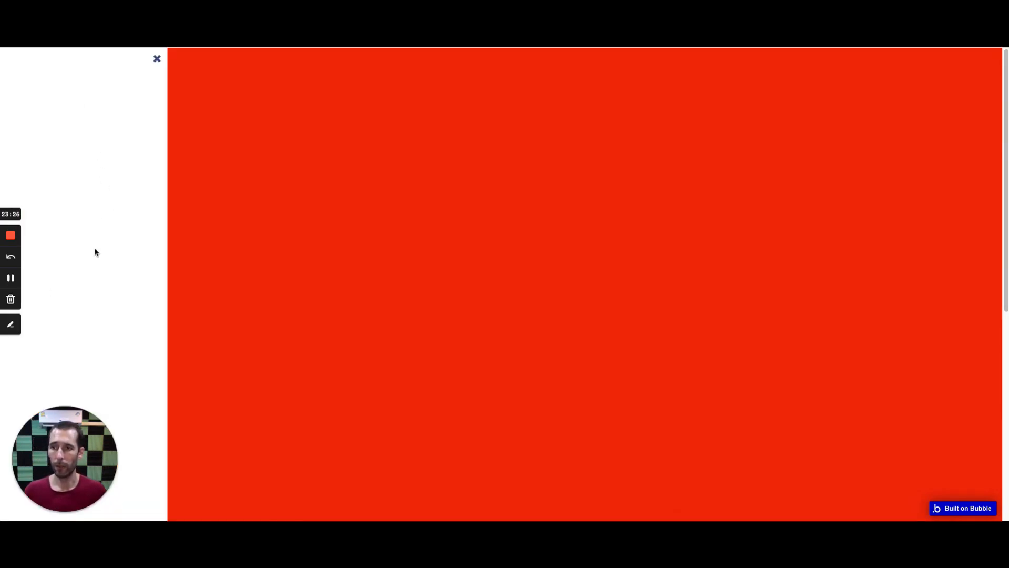
click(156, 60)
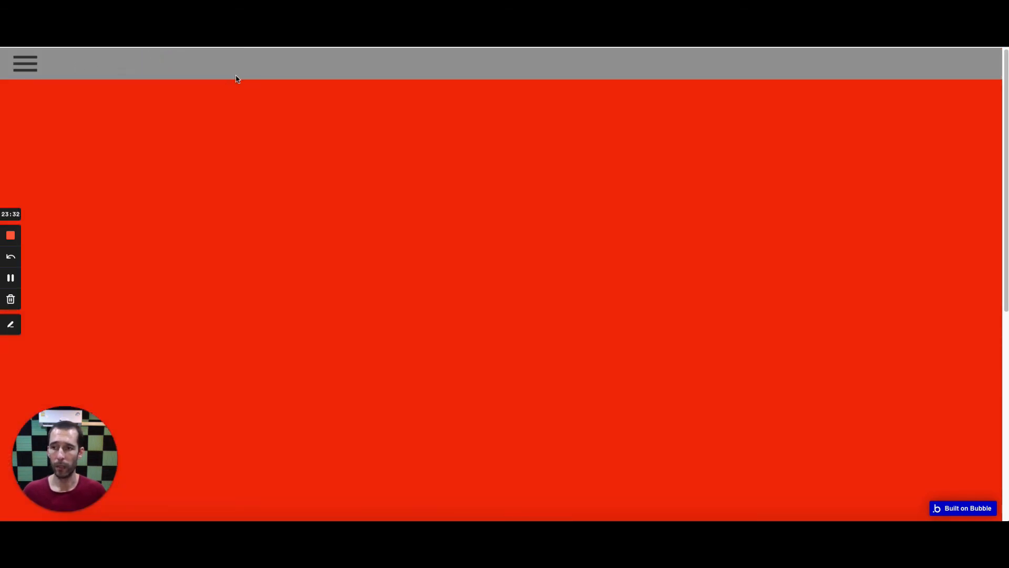
click(31, 67)
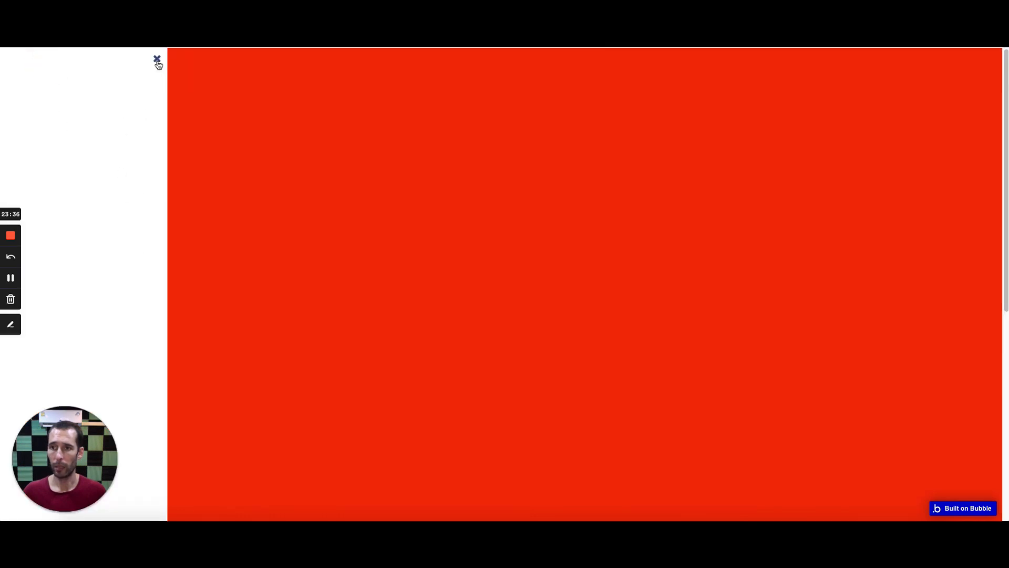
click(156, 58)
click(26, 64)
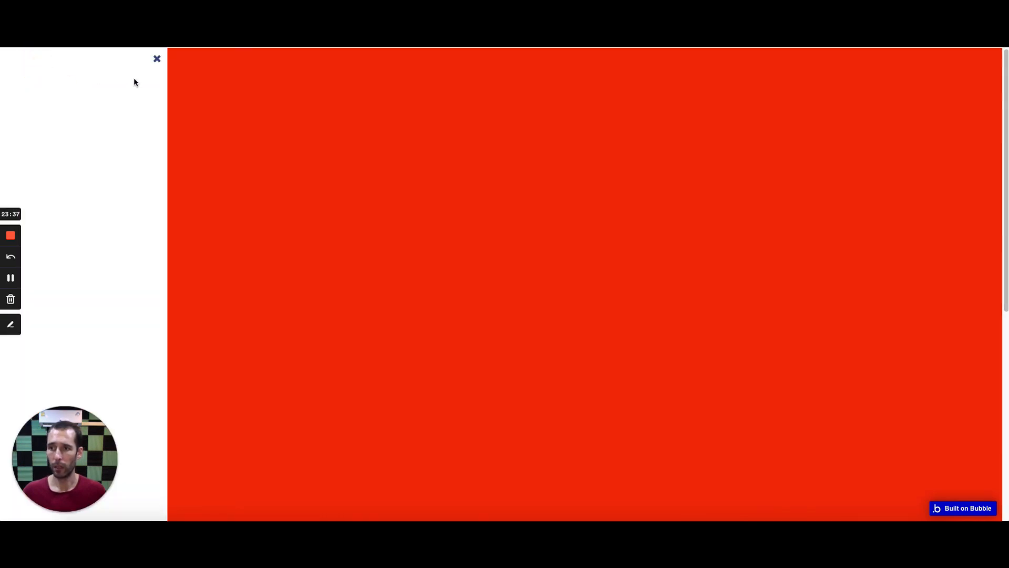
click(156, 58)
click(31, 65)
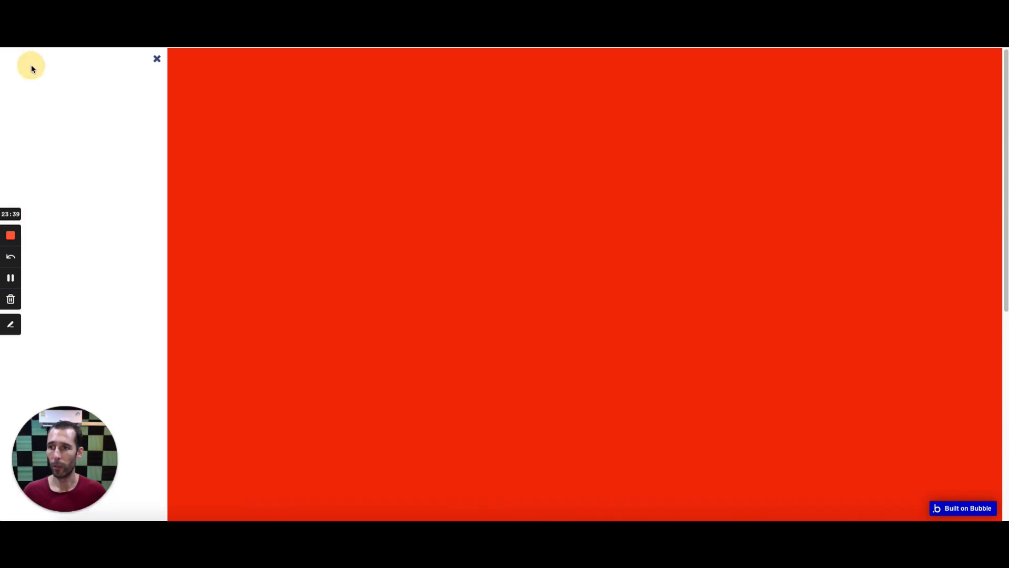
click(156, 59)
click(10, 278)
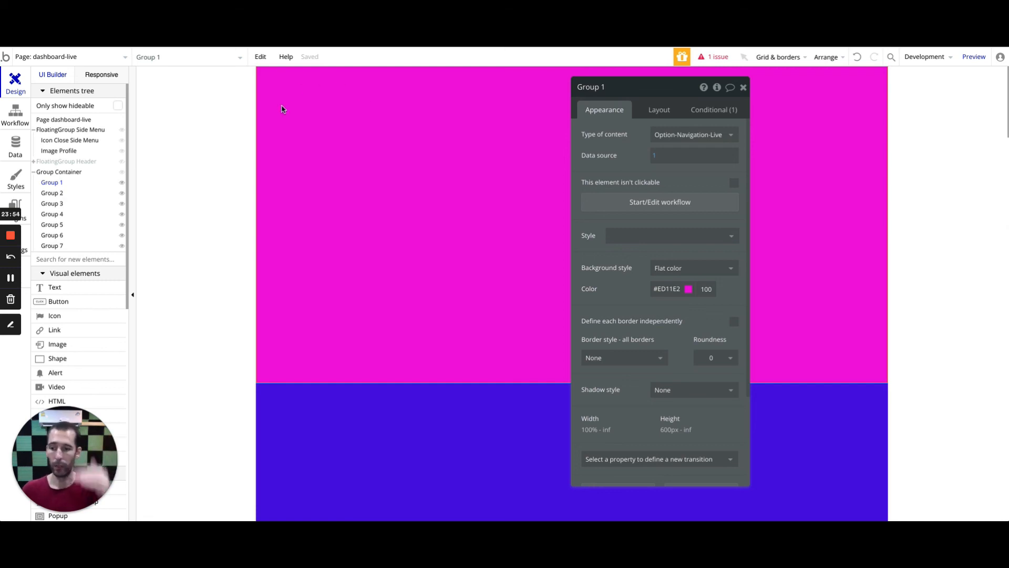
Step: Hide FloatingGroup Side Menu in the editor and place a text element reading "HELLOW EVERYBODY" at the top of Group 1
click(66, 259)
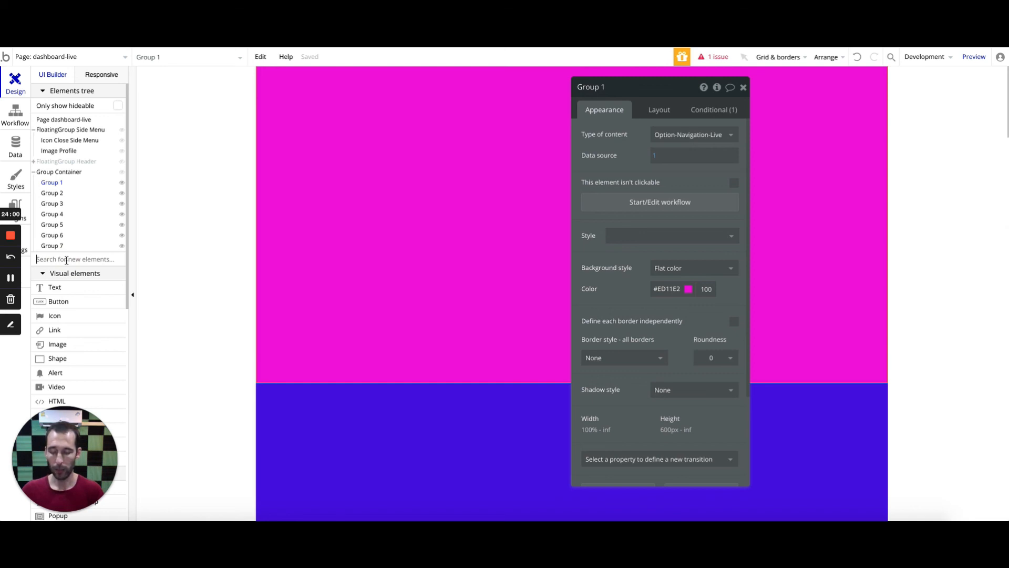
text(tex)
click(55, 287)
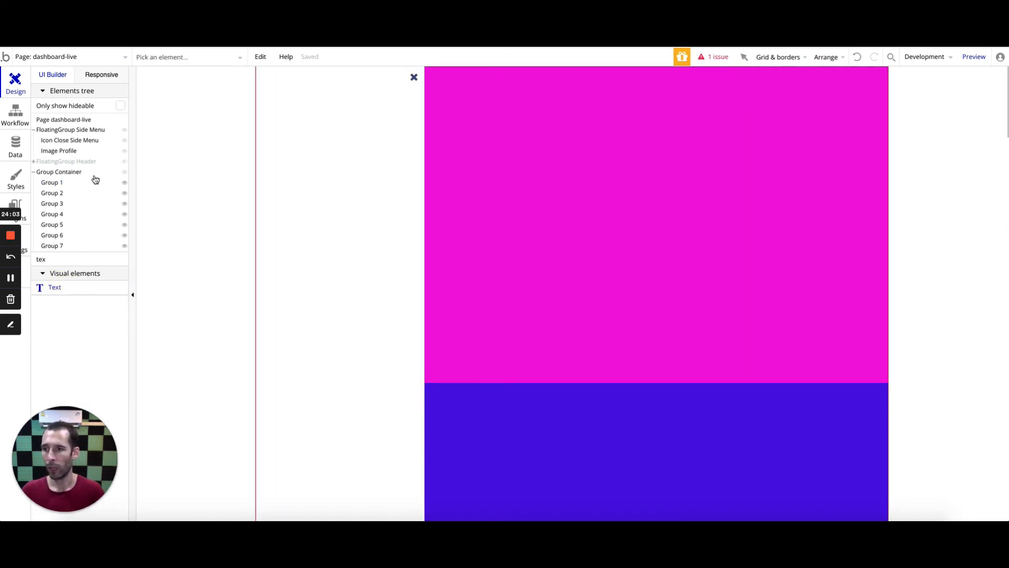
click(124, 129)
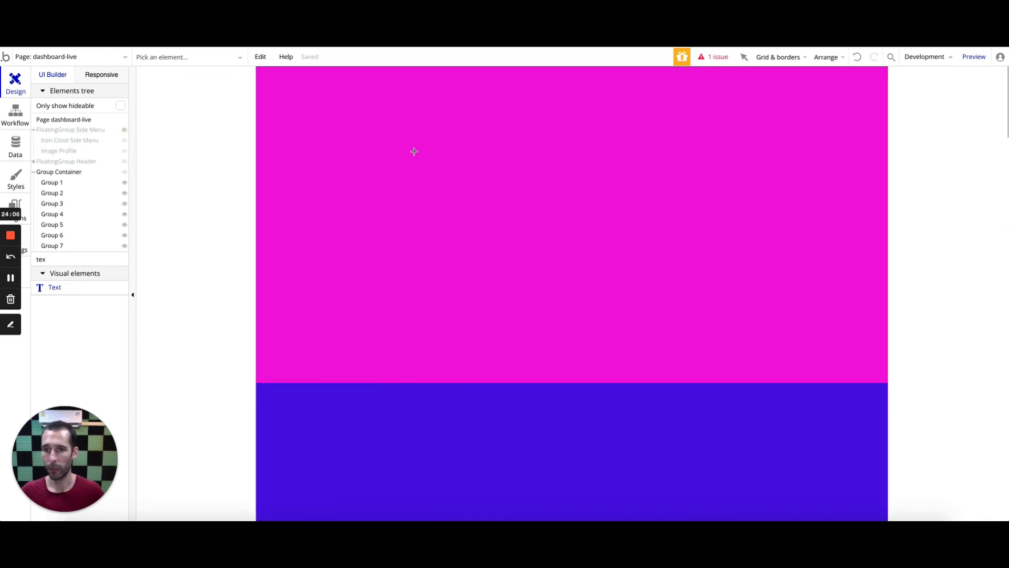
click(300, 86)
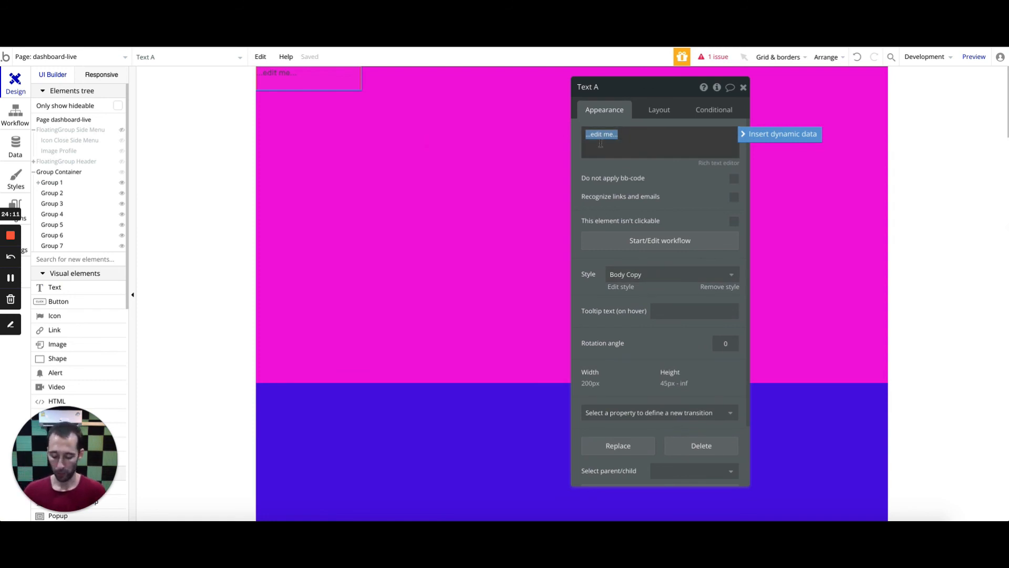
text(HELLOW EVERYBODY)
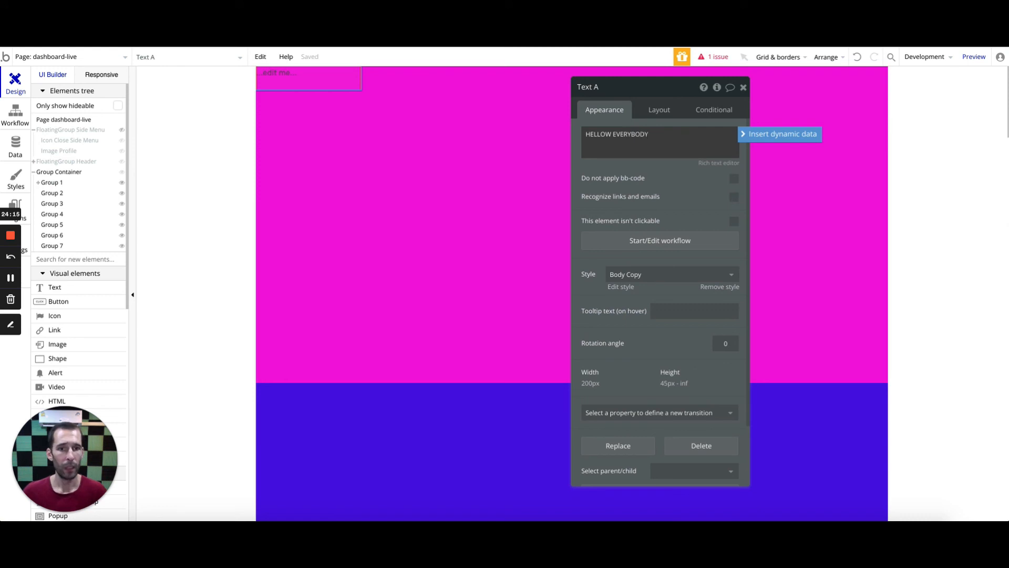
click(668, 178)
Step: Turn off fixed width for the HELLOW EVERYBODY text and set its minimum width to 100% and minimum height to 0 px
click(658, 111)
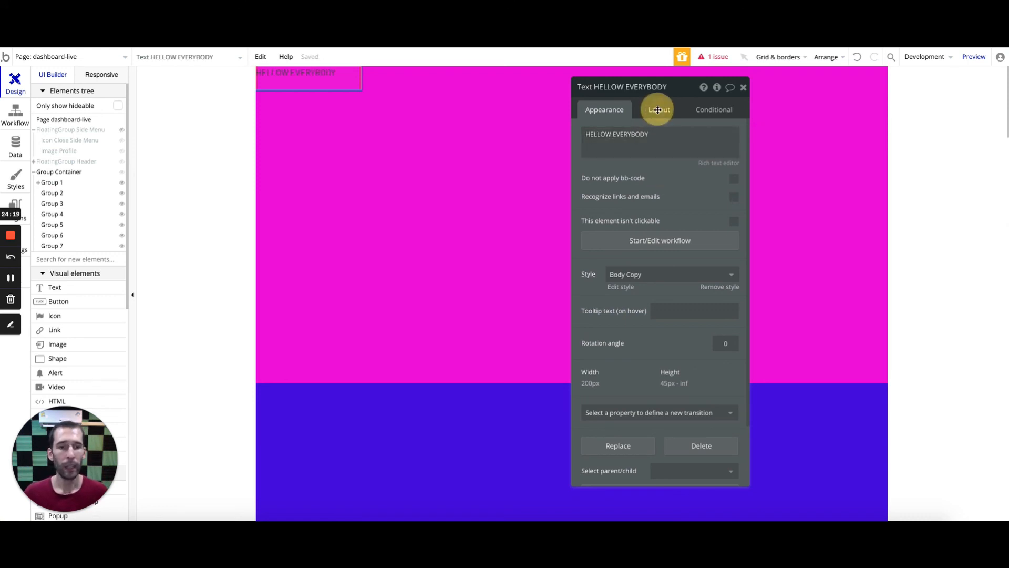
click(733, 236)
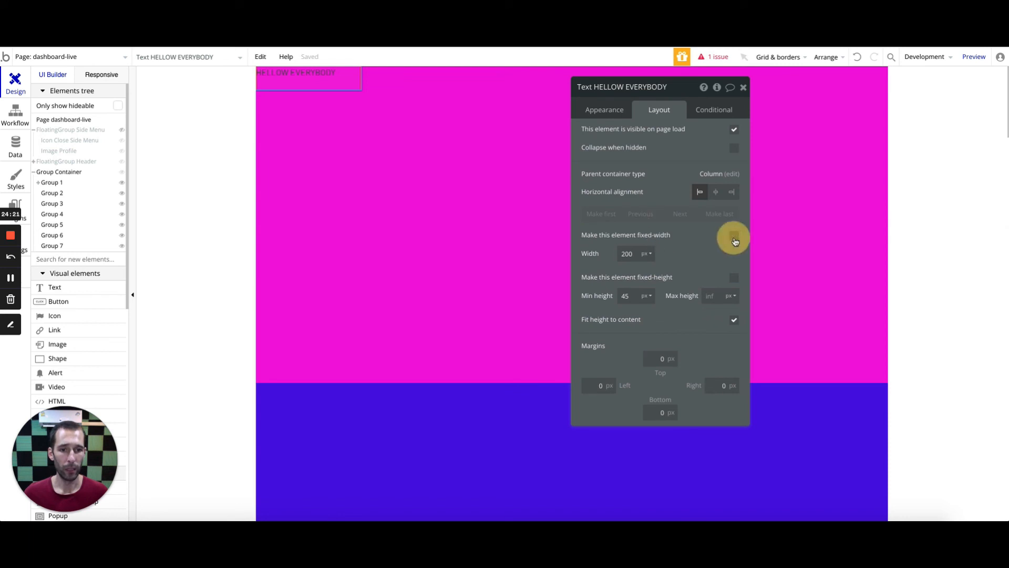
double_click(629, 254)
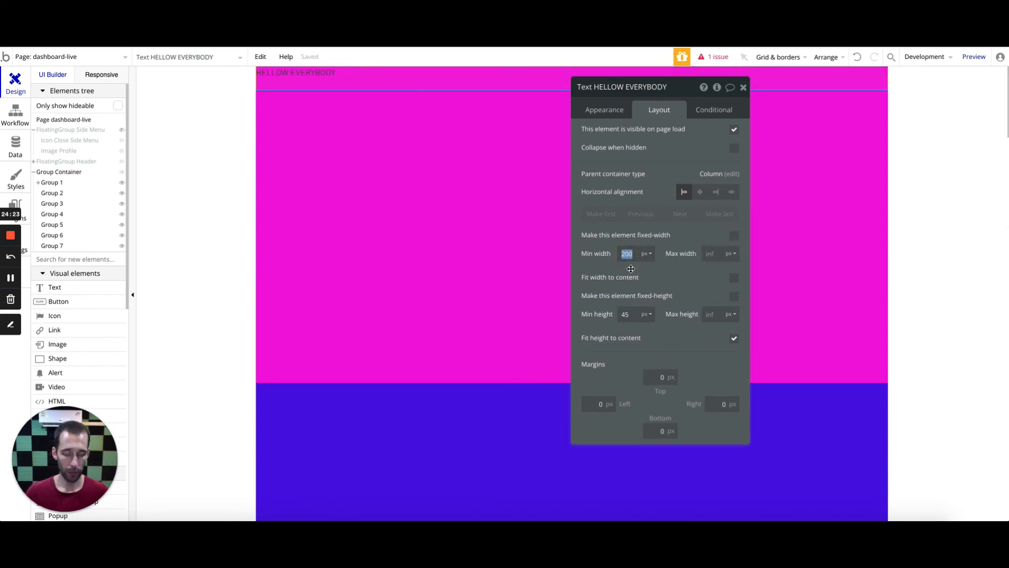
key(BackSpace)
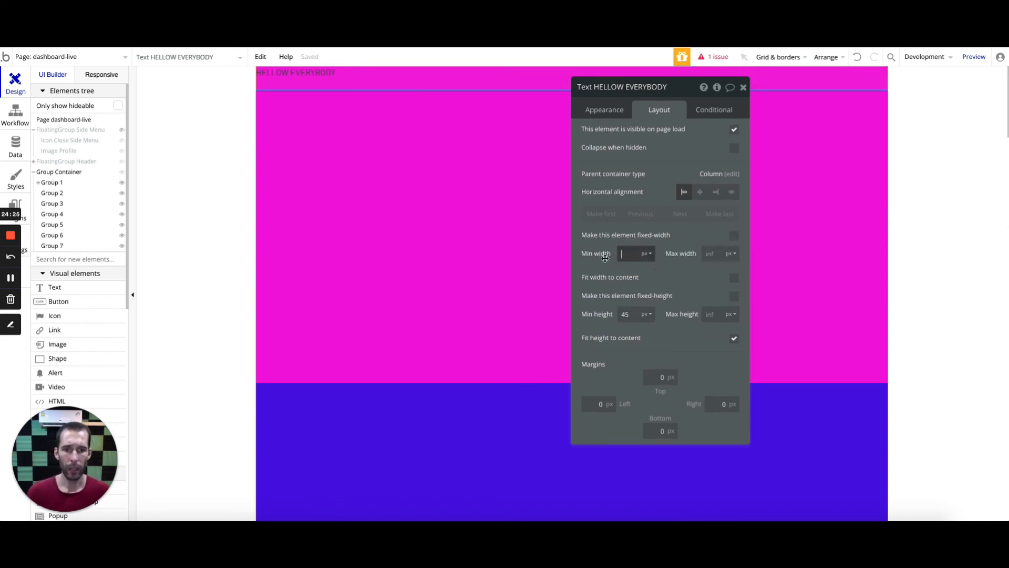
text(100)
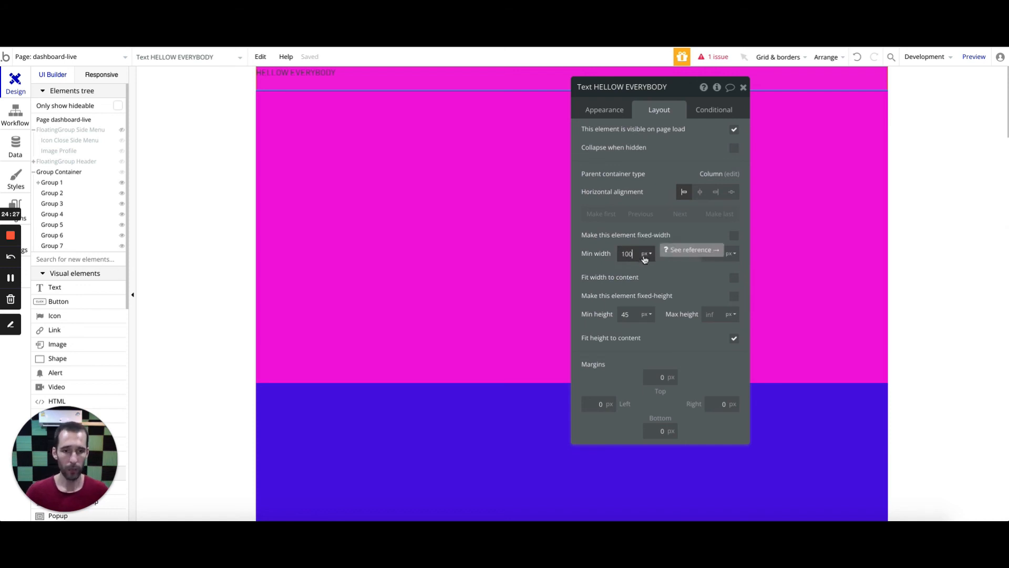
click(647, 253)
click(645, 284)
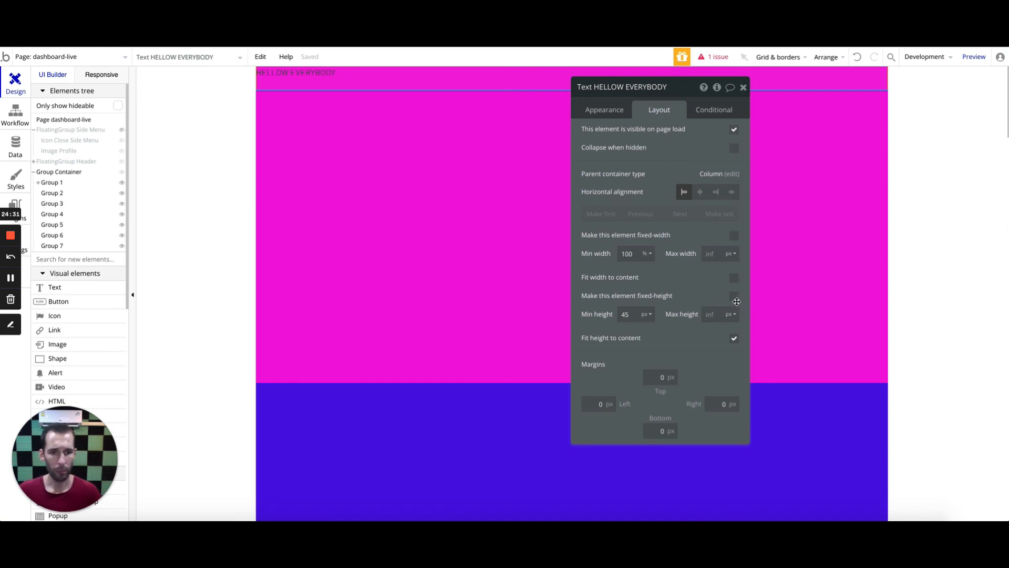
double_click(626, 314)
text(0)
click(679, 345)
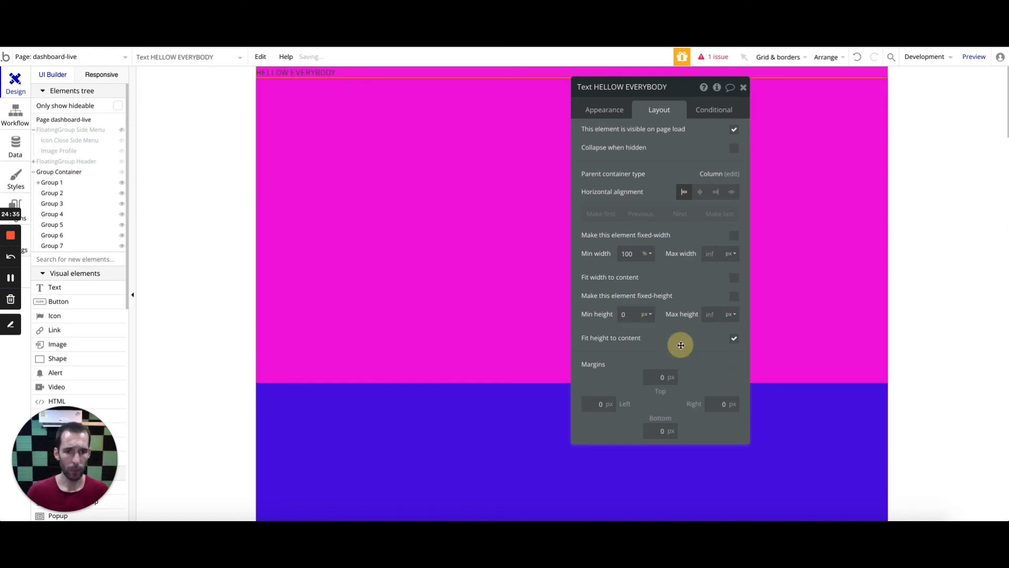
Step: Remove the Body Copy style from the HELLOW EVERYBODY text and set its font size to 36
click(606, 112)
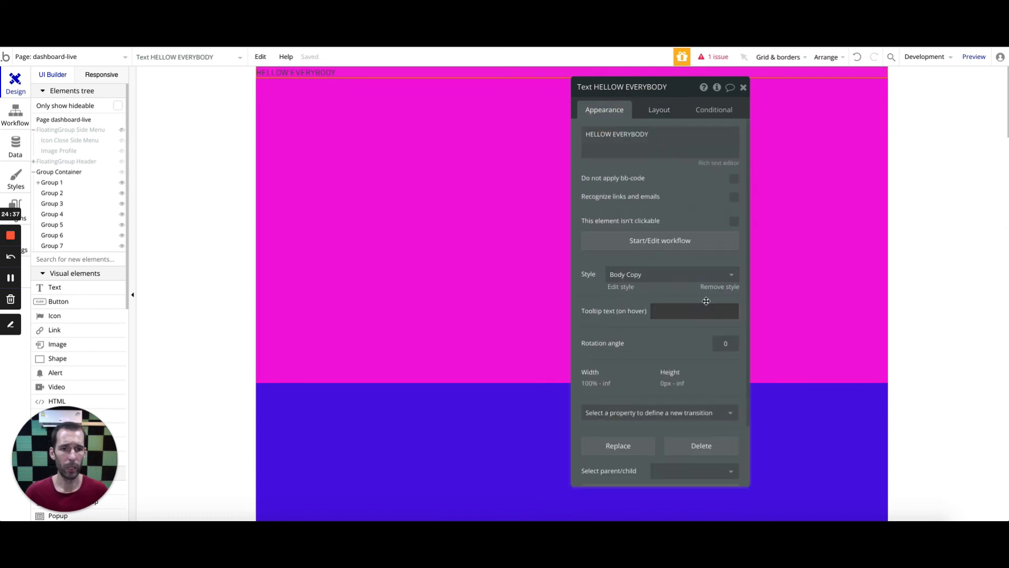
click(708, 287)
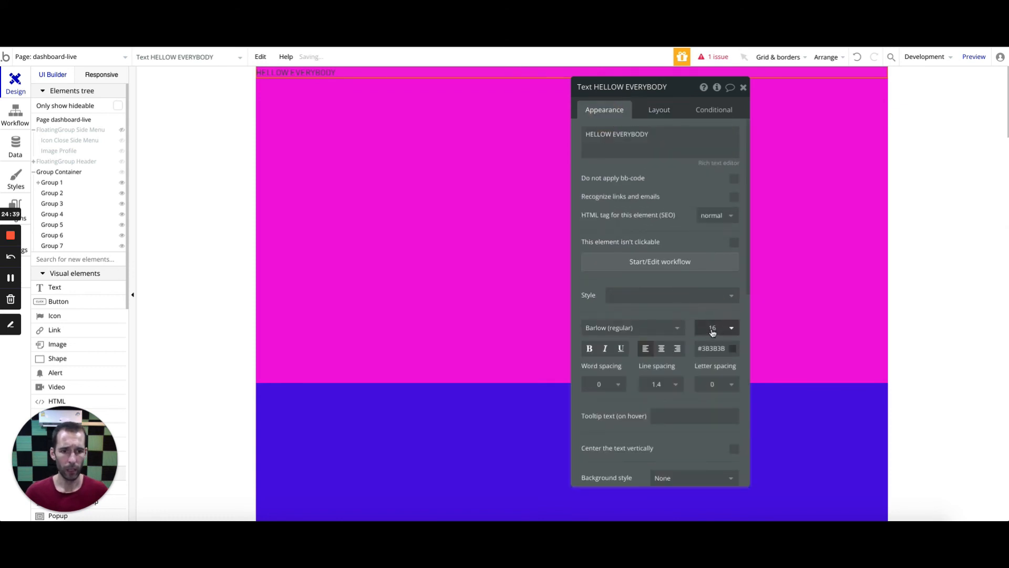
click(714, 328)
click(707, 500)
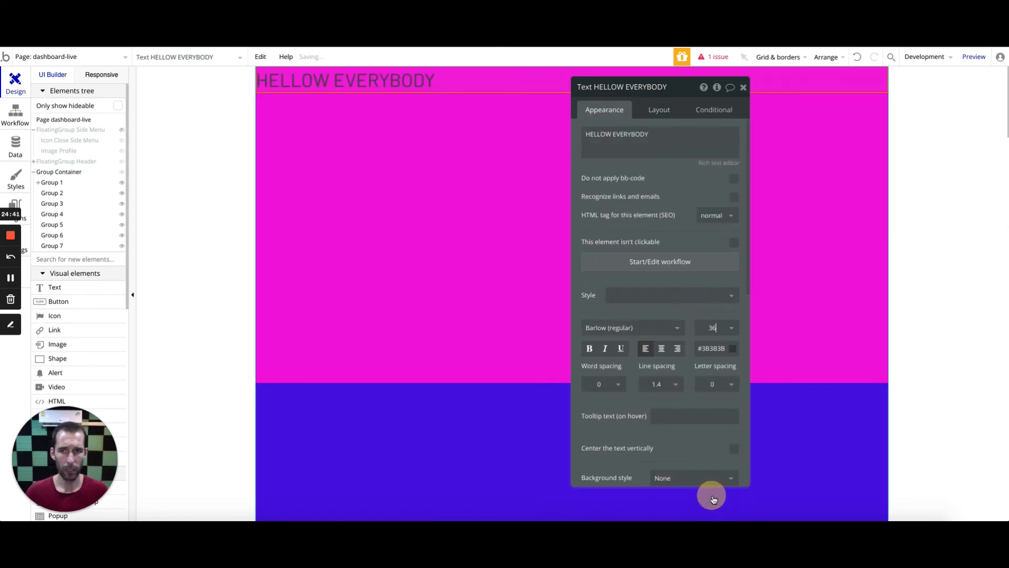
Step: Center the HELLOW EVERYBODY text horizontally and make it bold
click(659, 112)
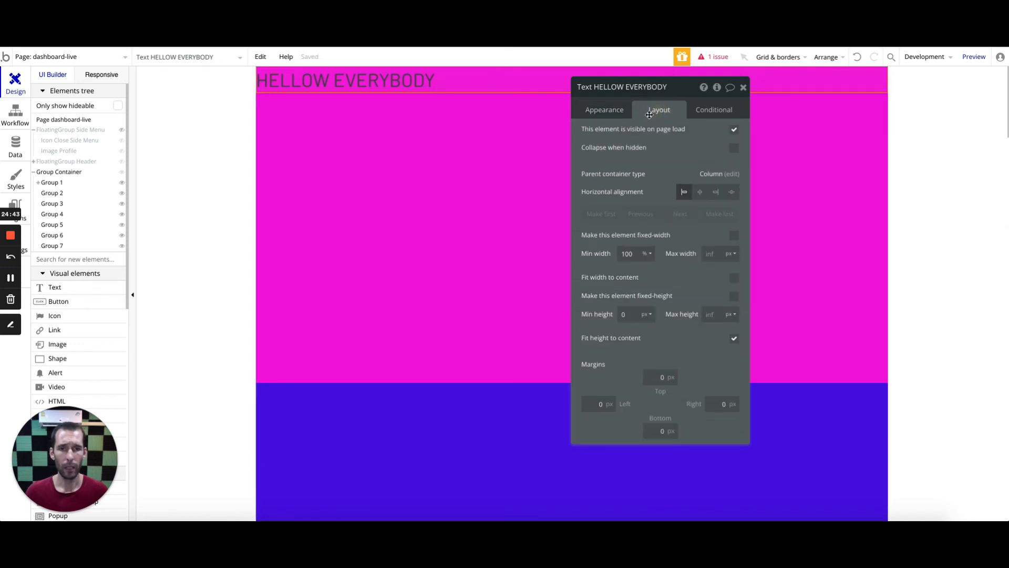
click(607, 109)
click(662, 349)
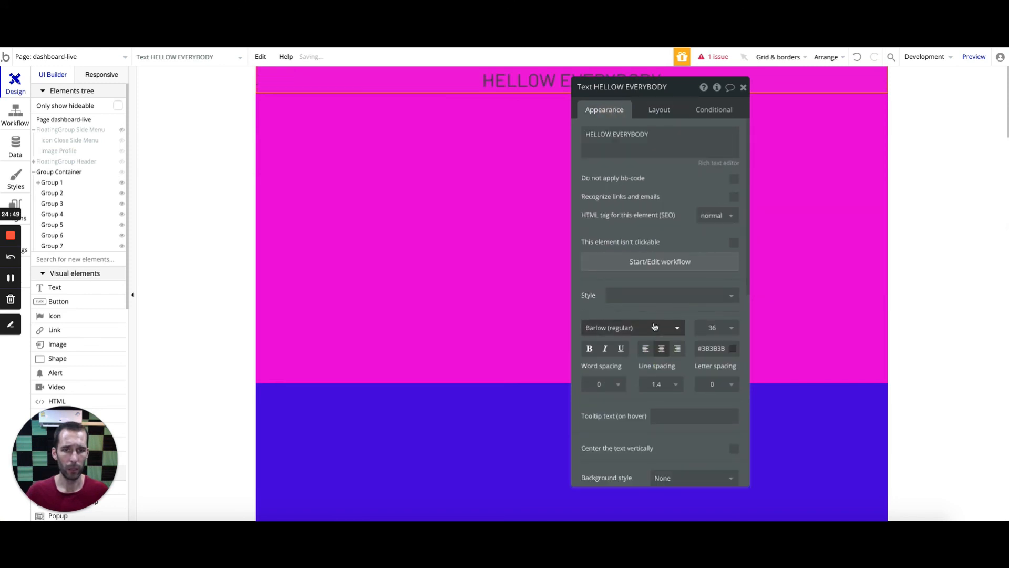
scroll(664, 293, down, 3)
click(705, 220)
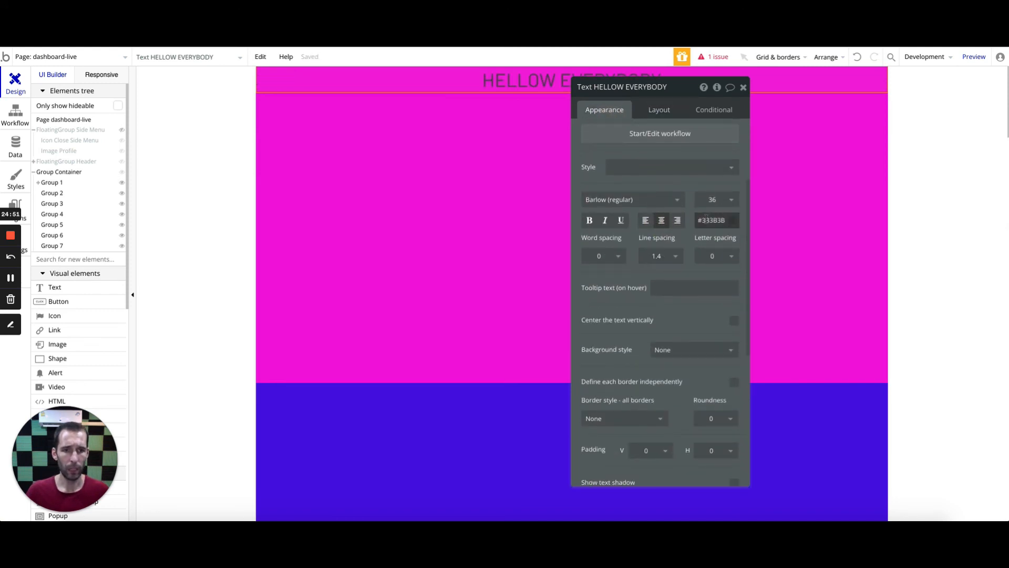
click(589, 220)
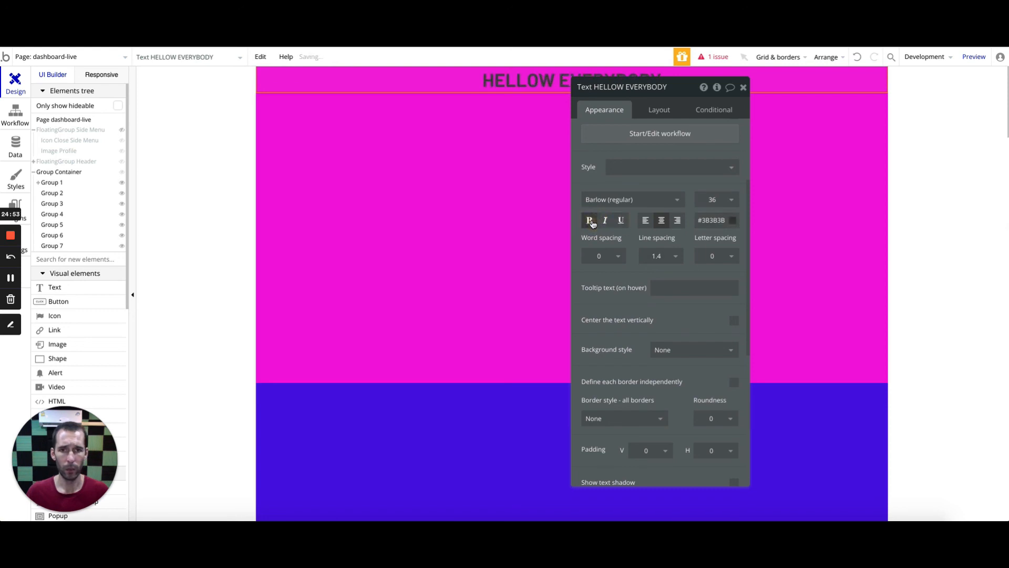
scroll(650, 229, up, 1)
scroll(651, 229, up, 3)
click(659, 109)
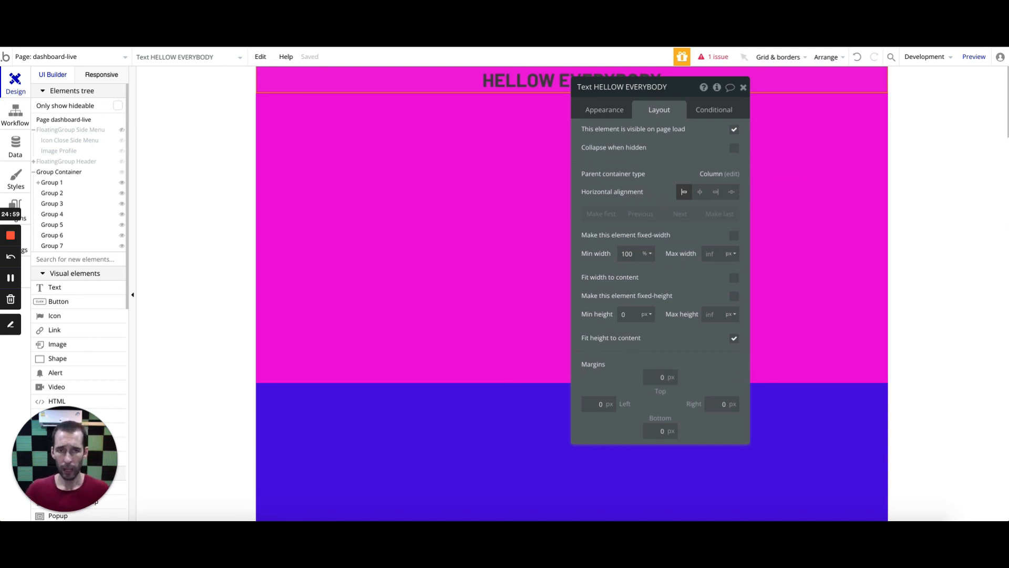
Step: Reload the dashboard preview and check the heading's position with the side menu closed and reopened
key(ctrl+Tab)
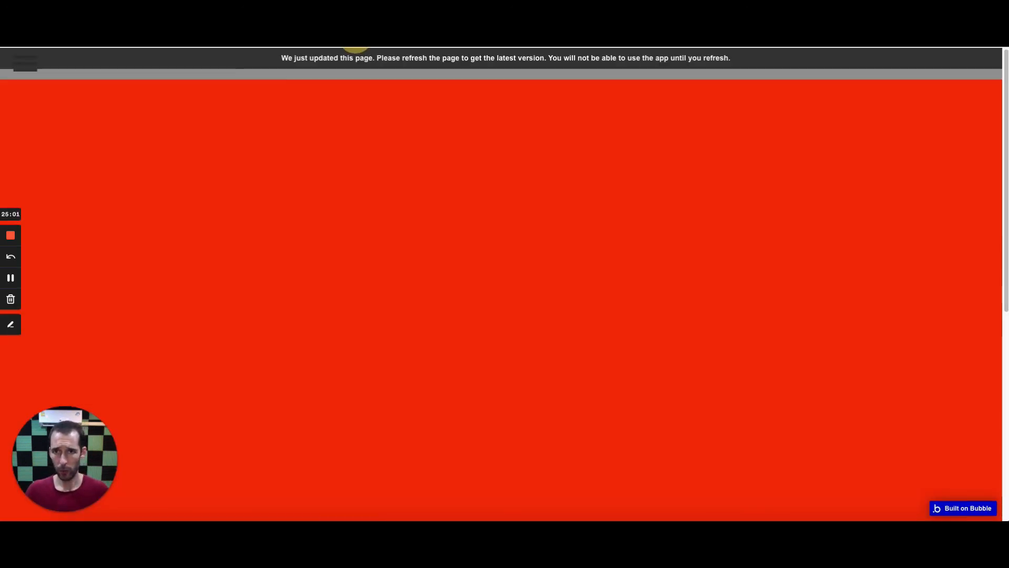
key(super+l)
key(Return)
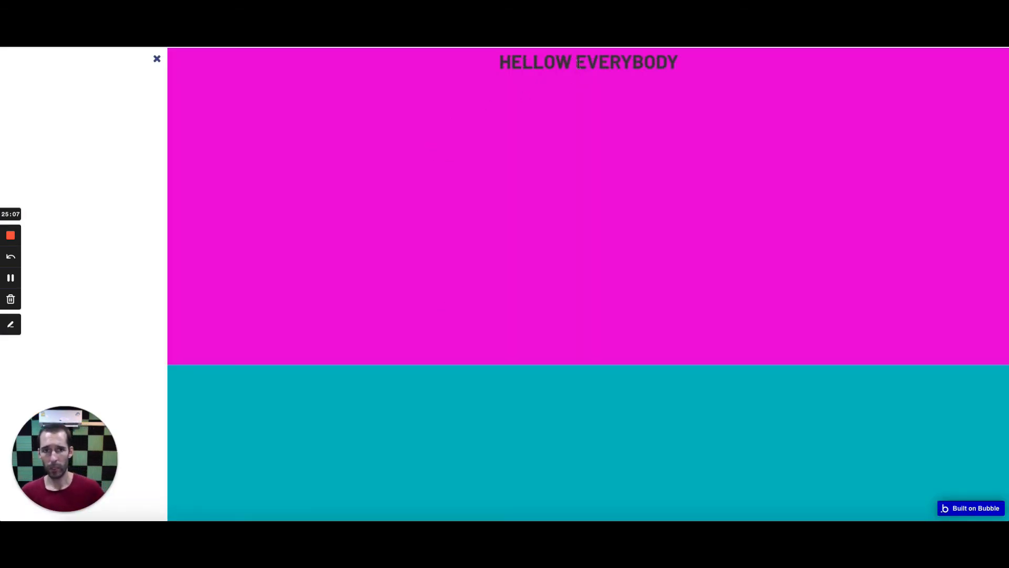
click(156, 60)
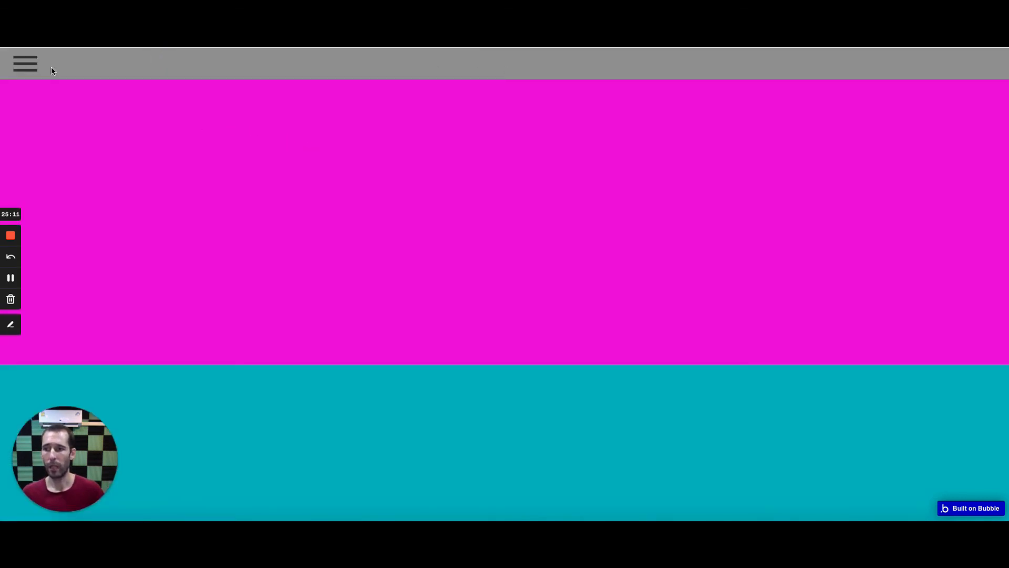
click(26, 66)
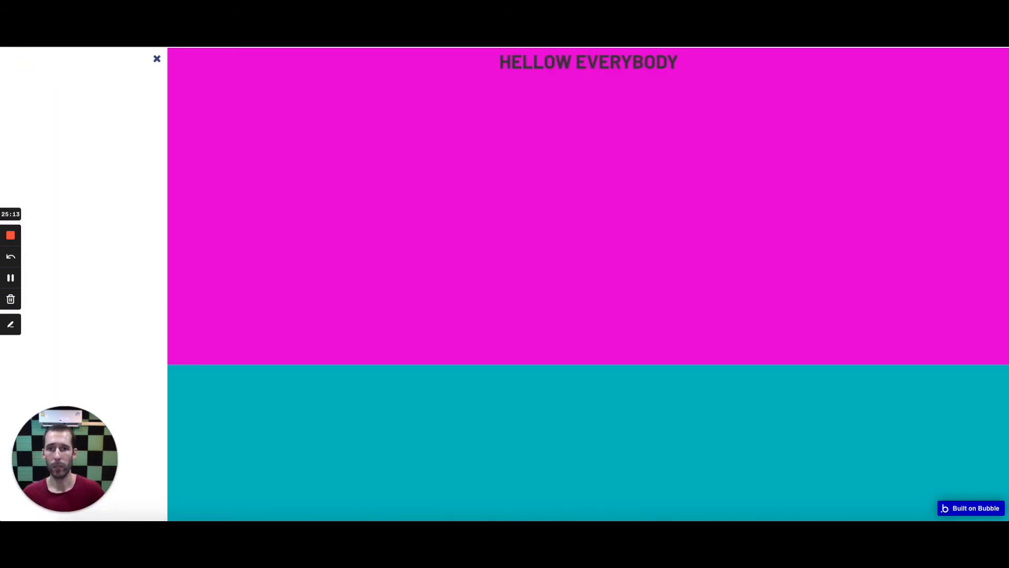
Step: Return to the editor and add a second condition to Group Container for when FloatingGroup Header is visible
key(ctrl+shift+Tab)
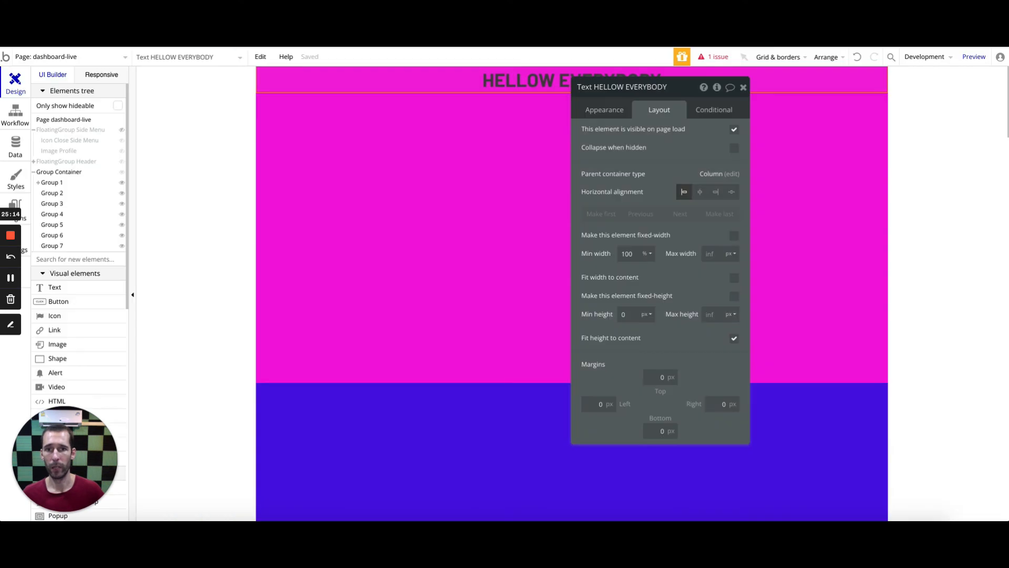
click(59, 172)
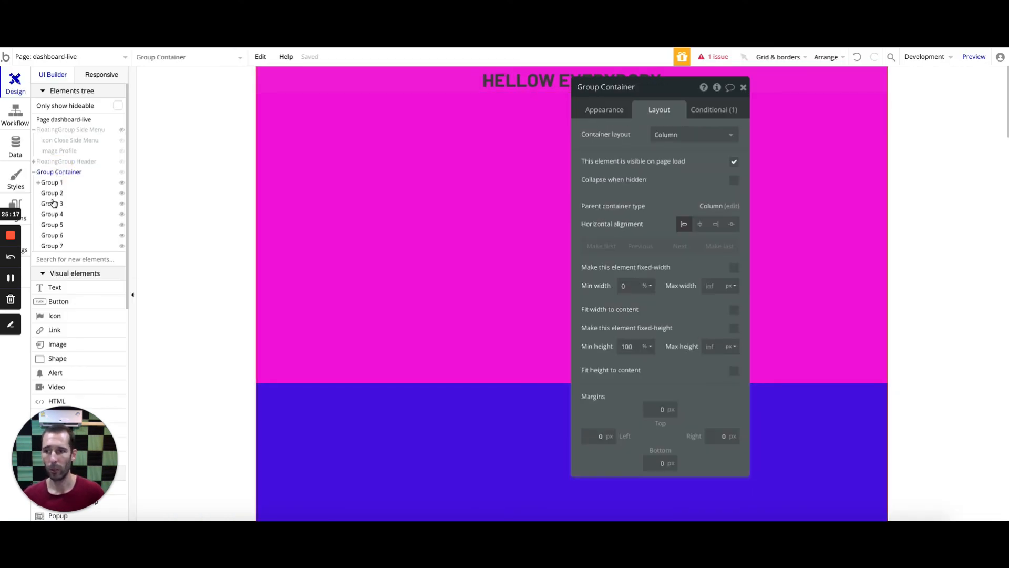
click(696, 110)
click(630, 223)
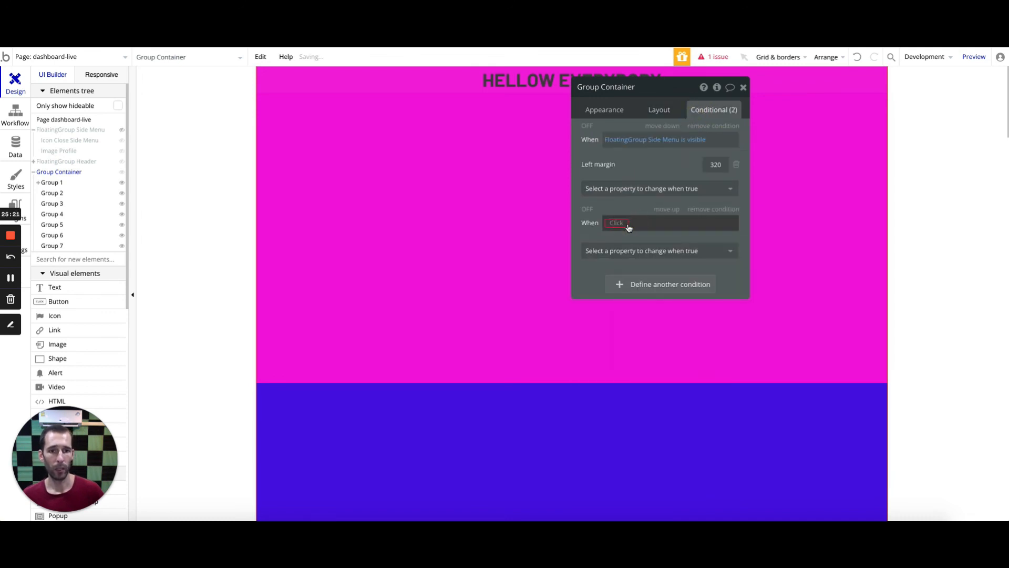
click(615, 222)
text(HEA)
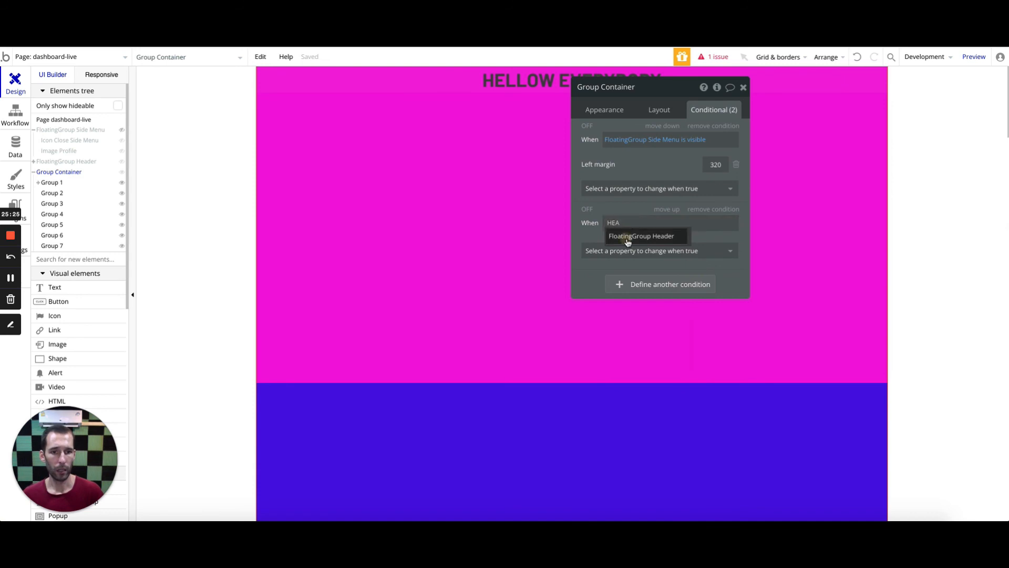
click(628, 241)
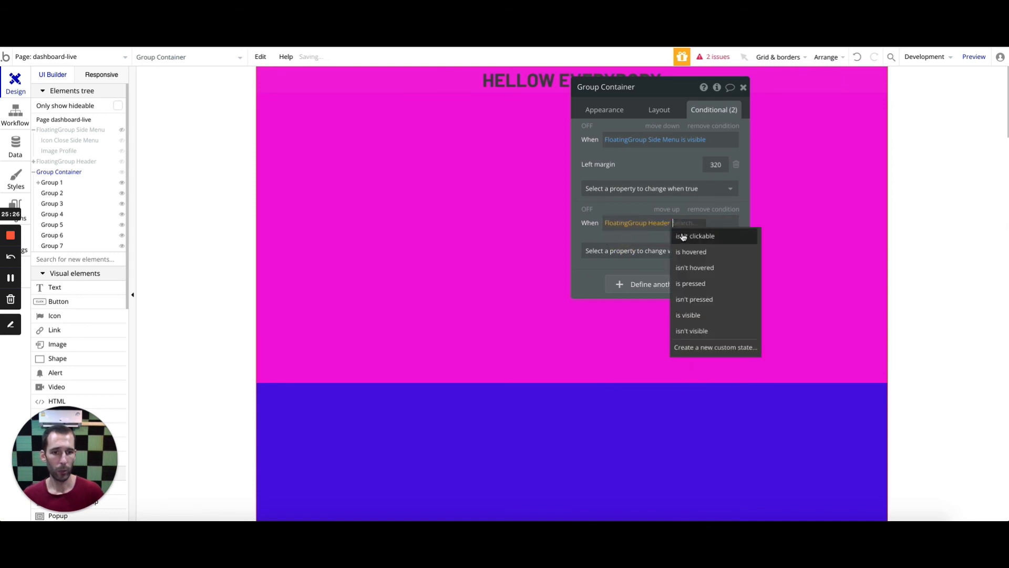
click(686, 318)
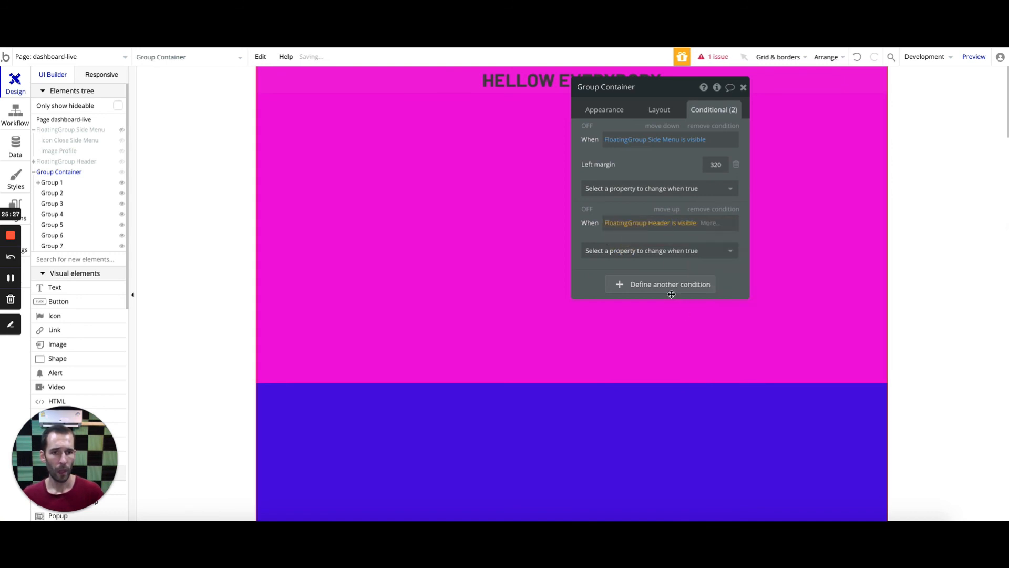
Step: Make the header-visible condition on Group Container change the top margin to 60
click(644, 251)
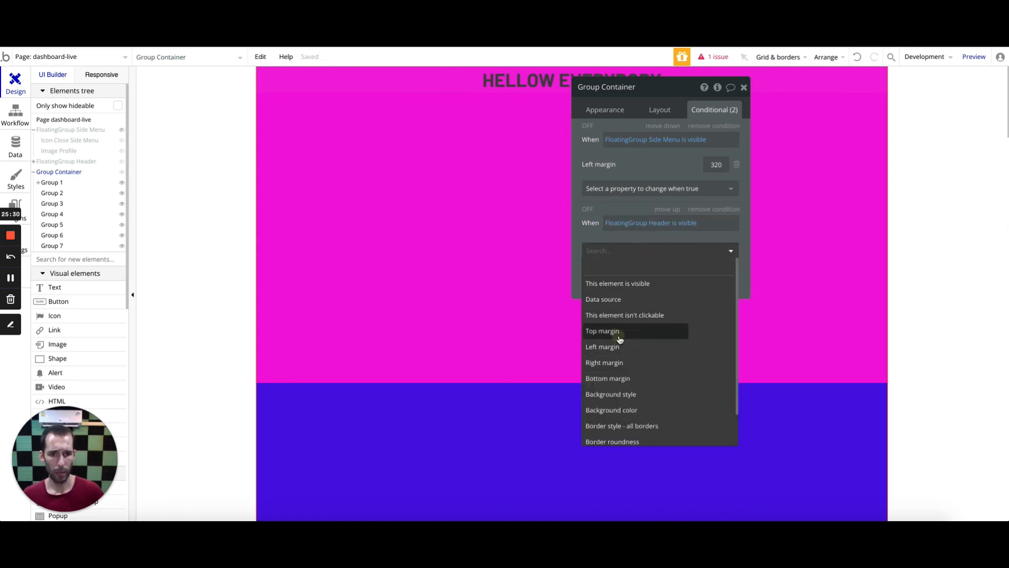
click(613, 331)
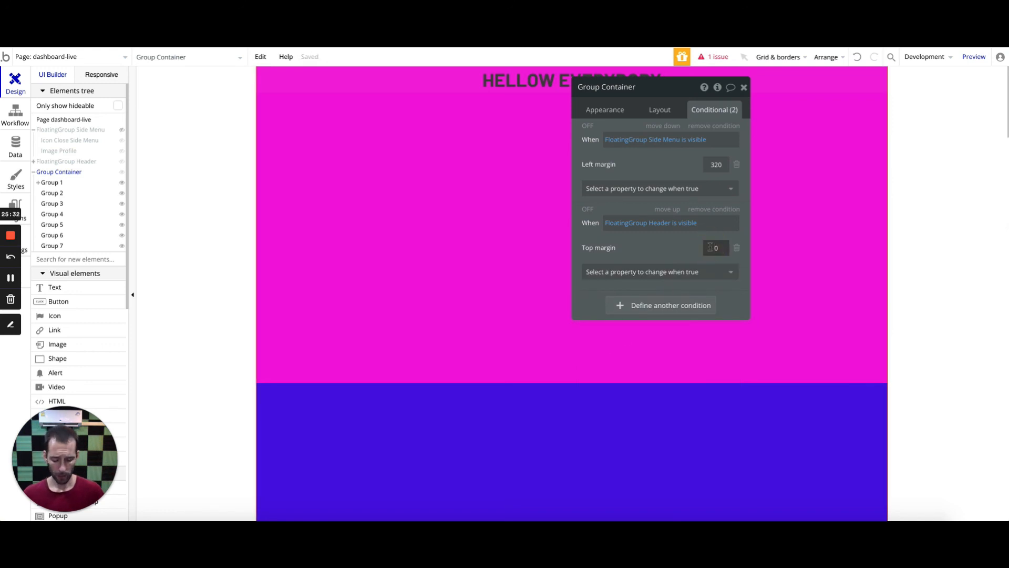
text(60)
Step: Refresh the dashboard preview and close the side menu to check that the header no longer covers the heading
key(ctrl+Tab)
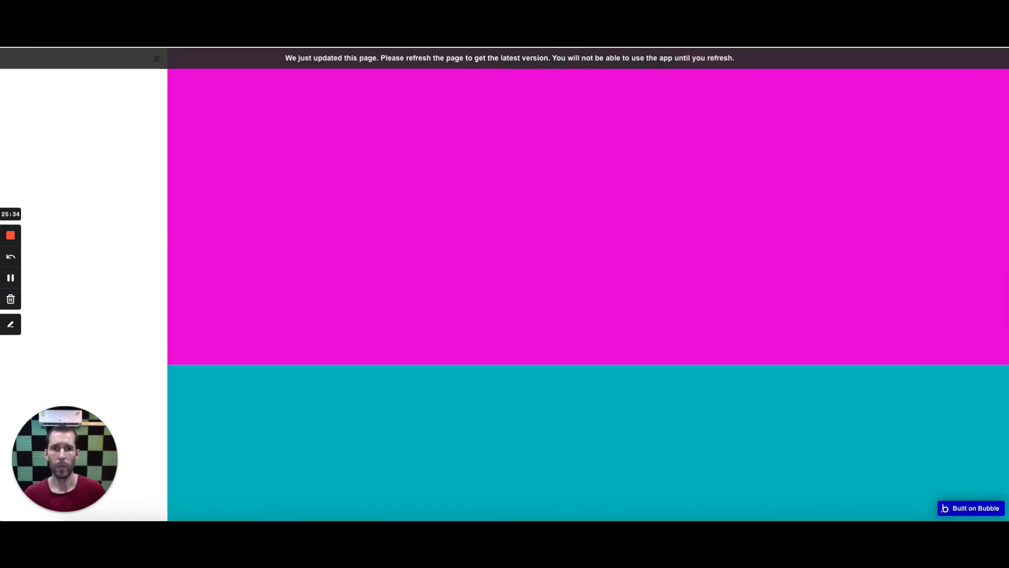
click(555, 58)
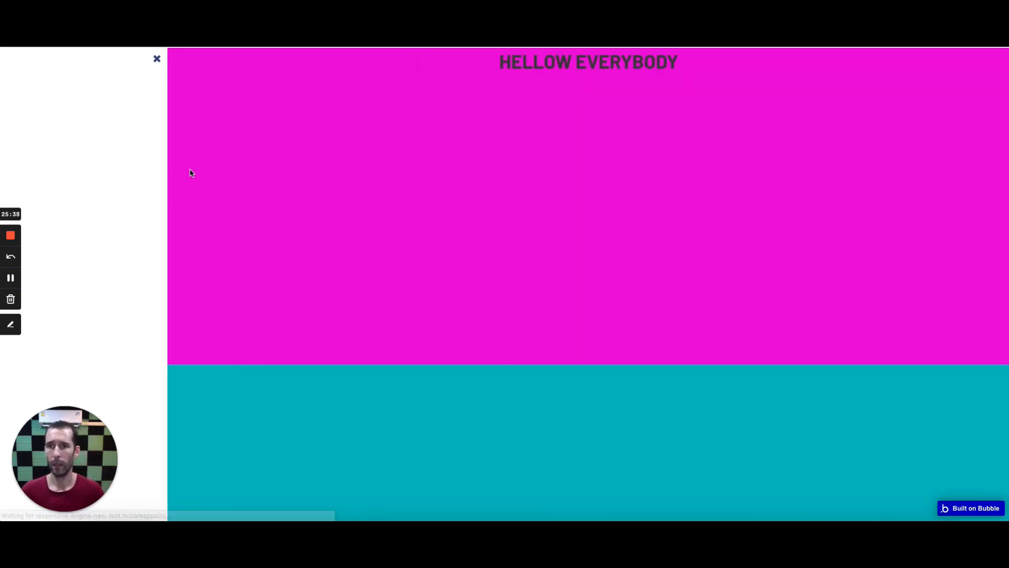
click(157, 59)
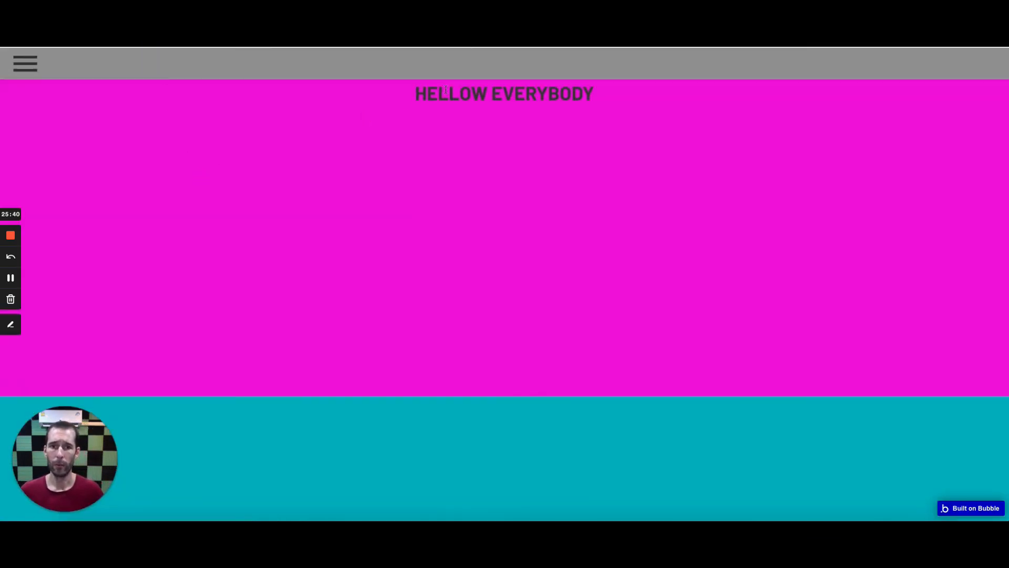
Step: Open and close the side menu several times in the preview to check how the heading and content shift
click(26, 63)
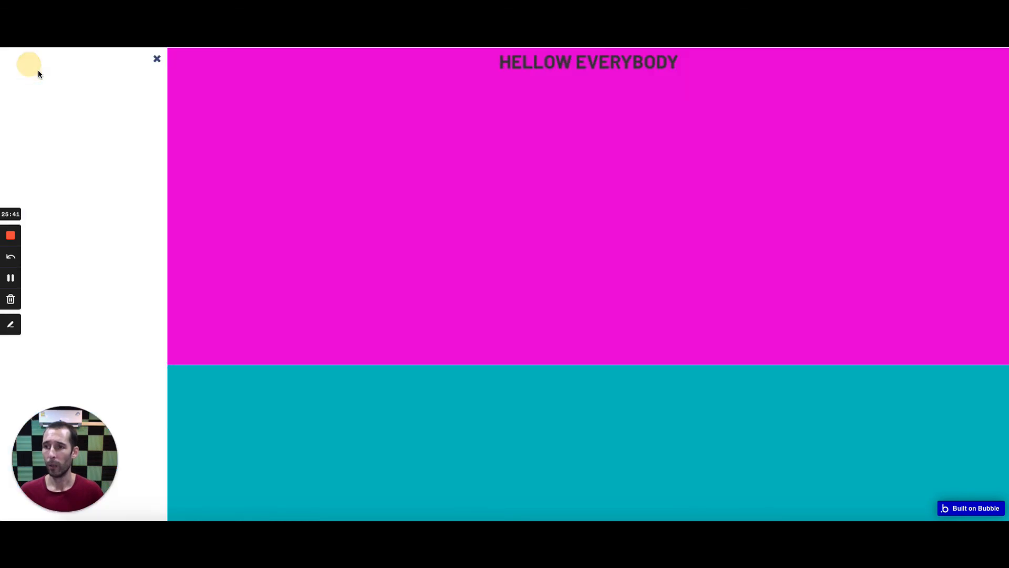
click(155, 59)
click(26, 66)
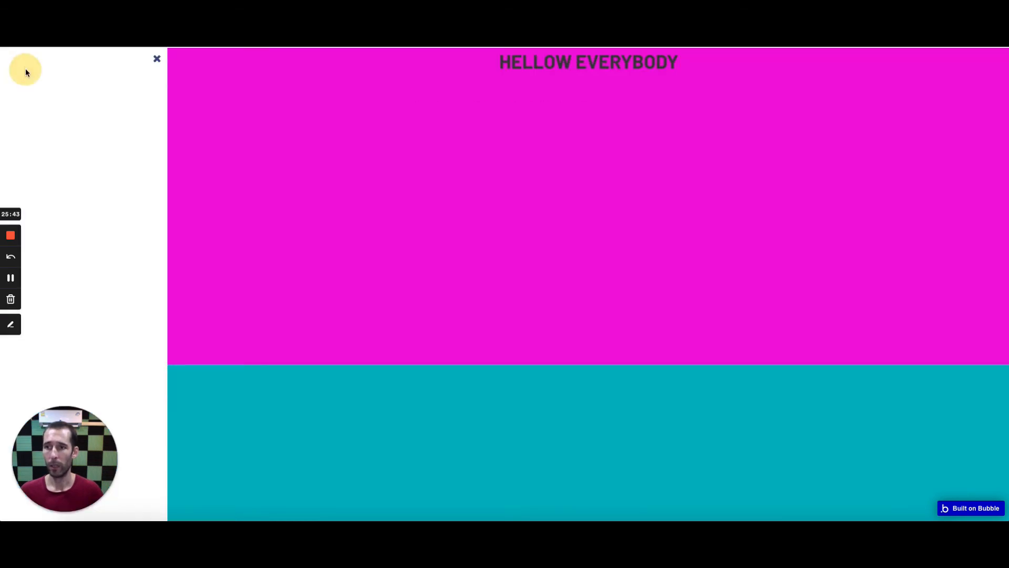
click(156, 60)
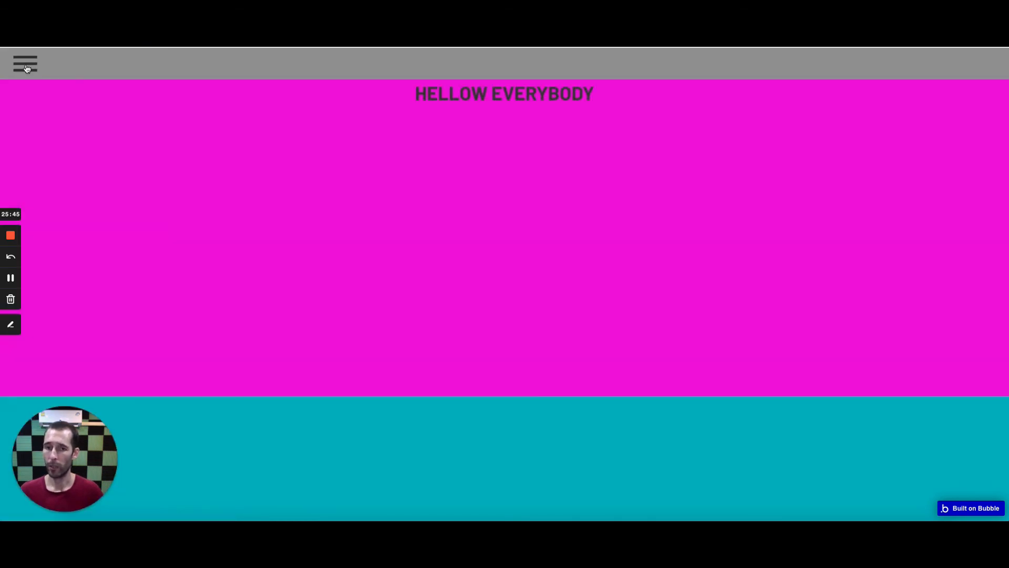
click(26, 65)
click(156, 59)
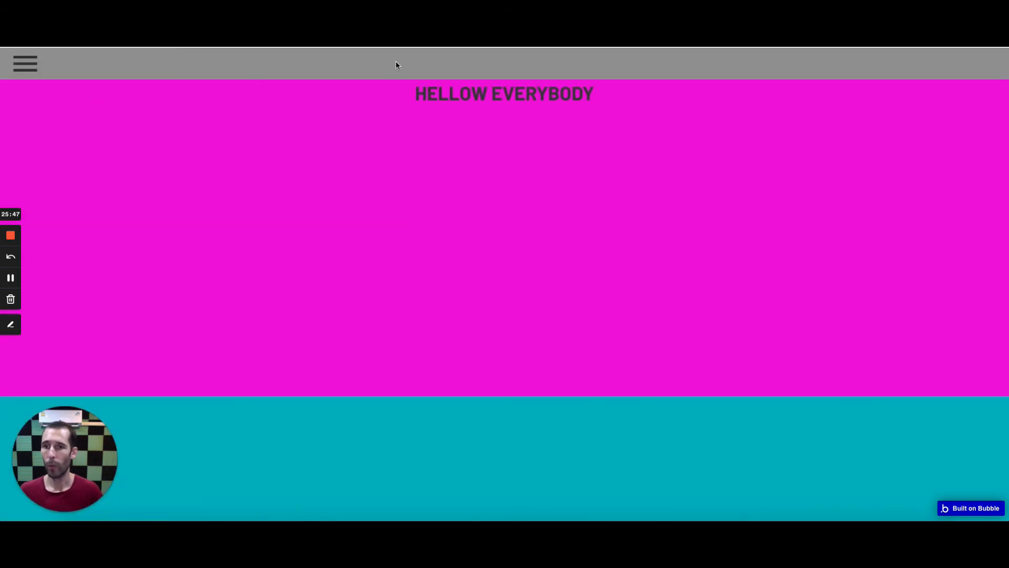
Step: Return to the editor and review the properties available for Group Container's header-visible condition and its layout settings
key(ctrl+Tab)
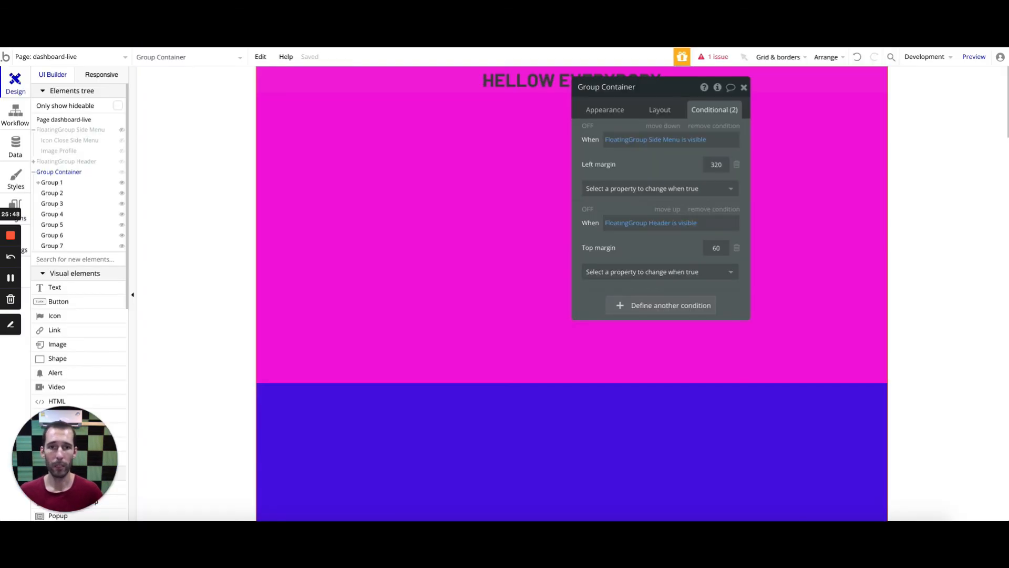
click(660, 270)
scroll(630, 386, down, 1)
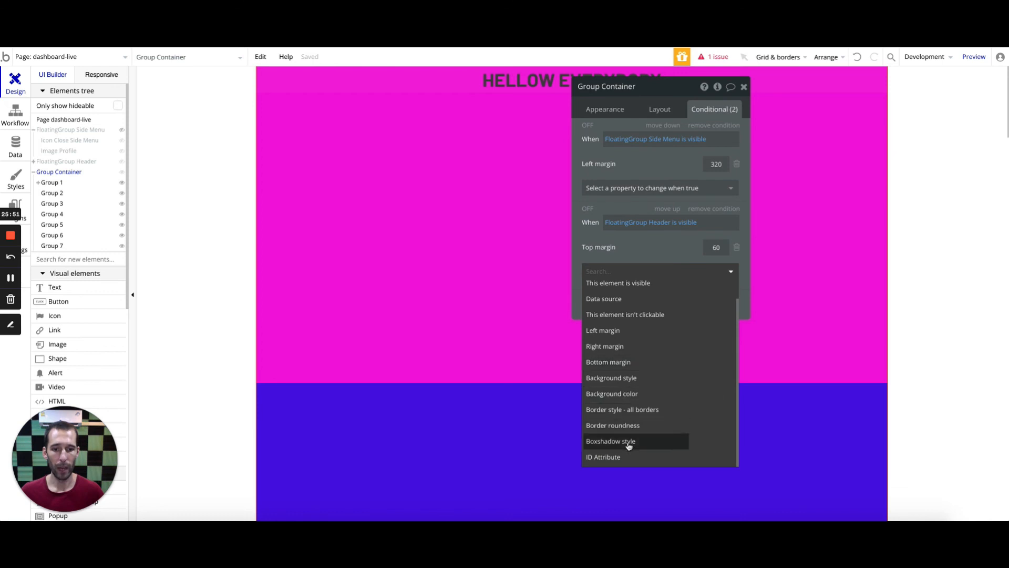
click(657, 110)
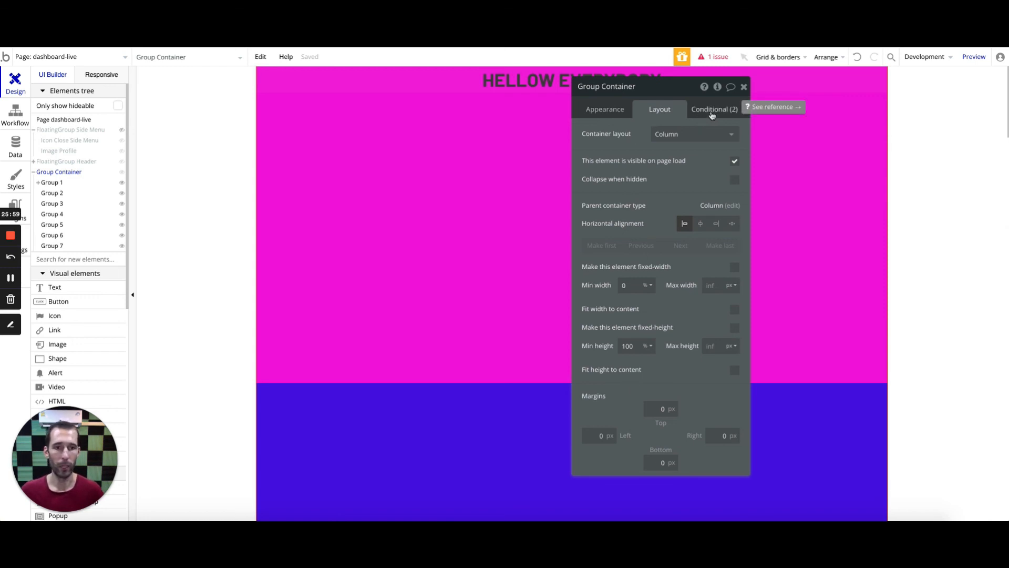
Step: Switch back to the dashboard preview and open, close and reopen the side menu to recheck the content's position
key(ctrl+Tab)
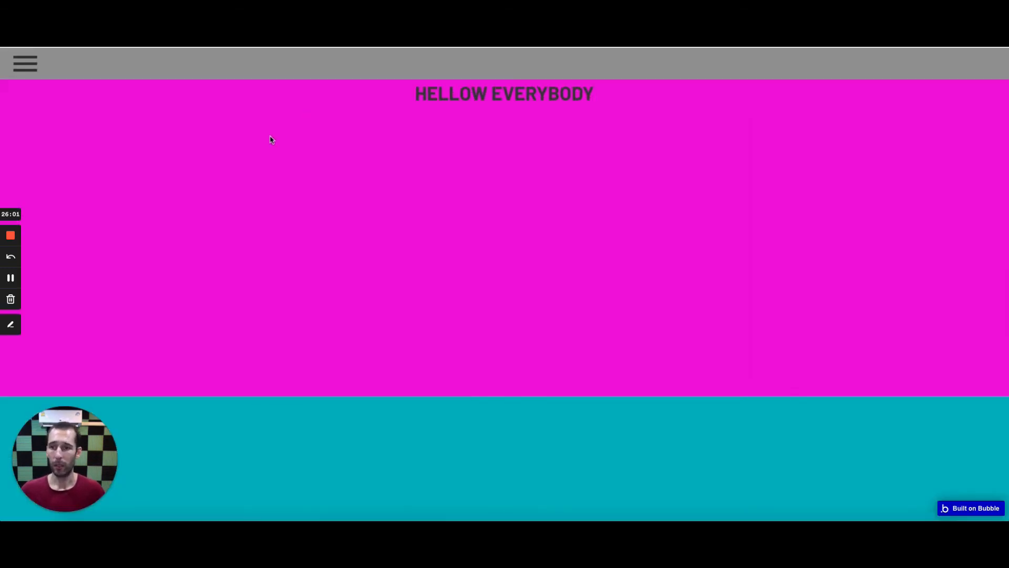
click(25, 63)
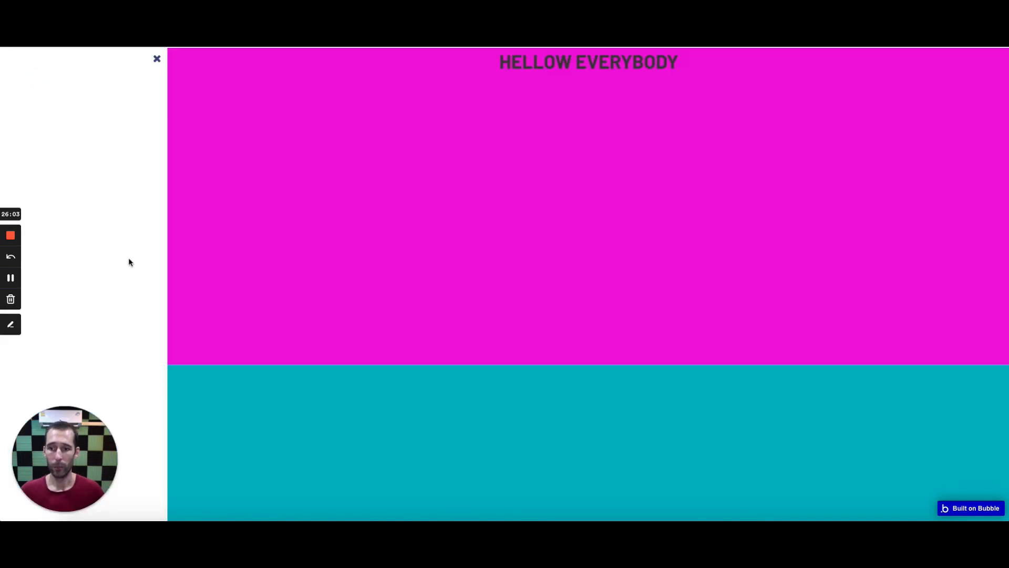
click(156, 59)
click(31, 73)
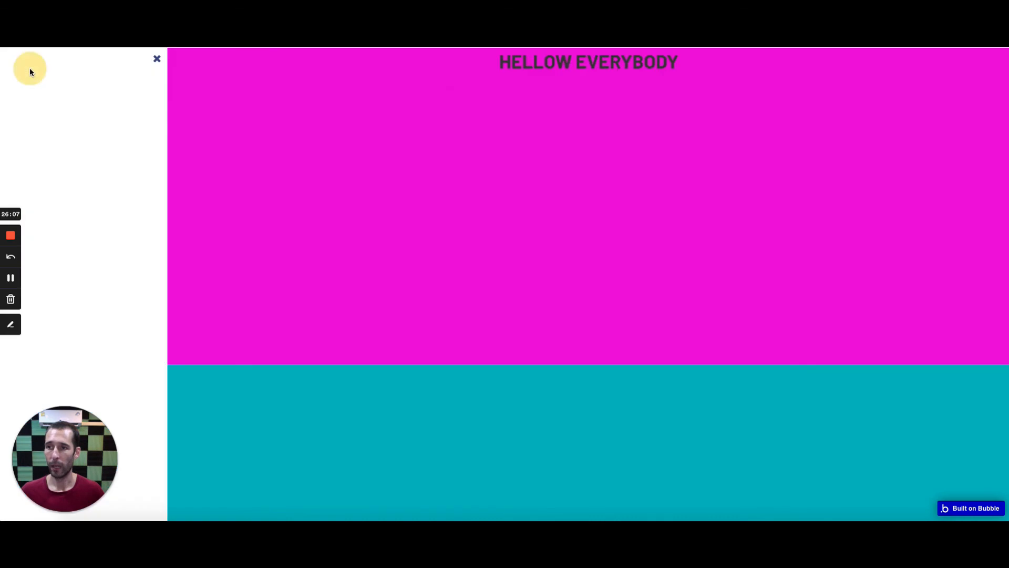